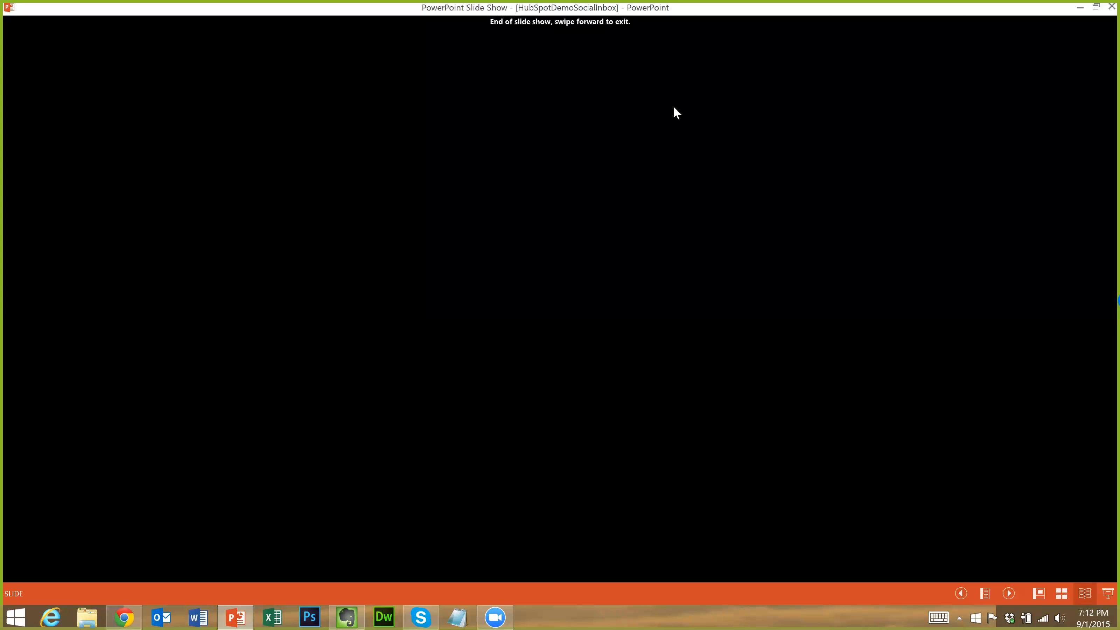
# End the PowerPoint slide show and close the deck without saving, including the recovered window
pyautogui.click(685, 234)
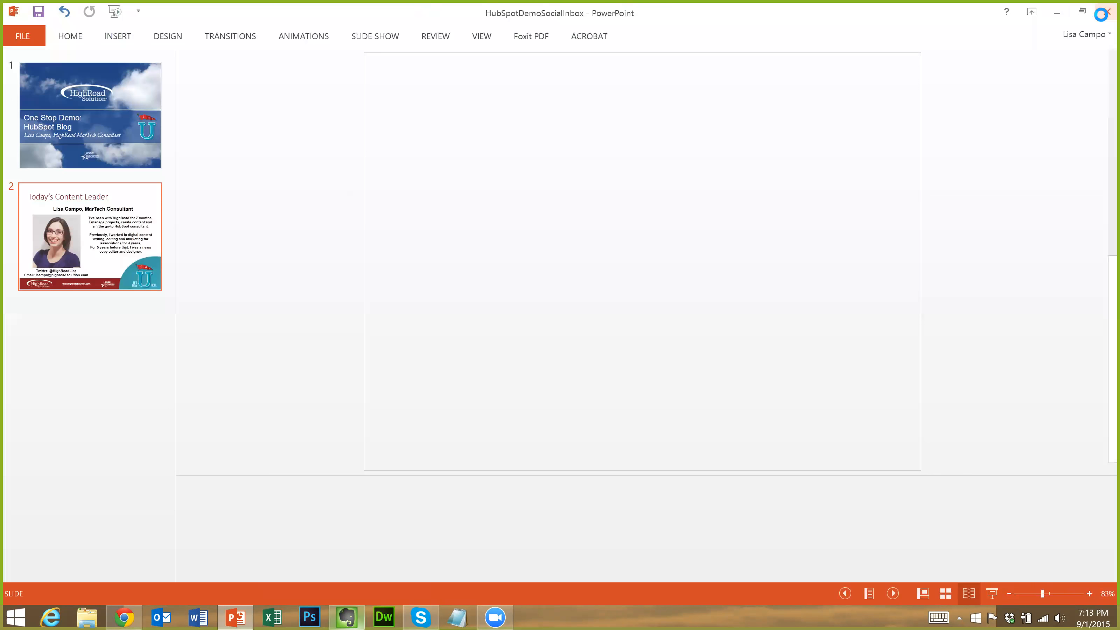
pyautogui.click(1105, 13)
pyautogui.click(560, 328)
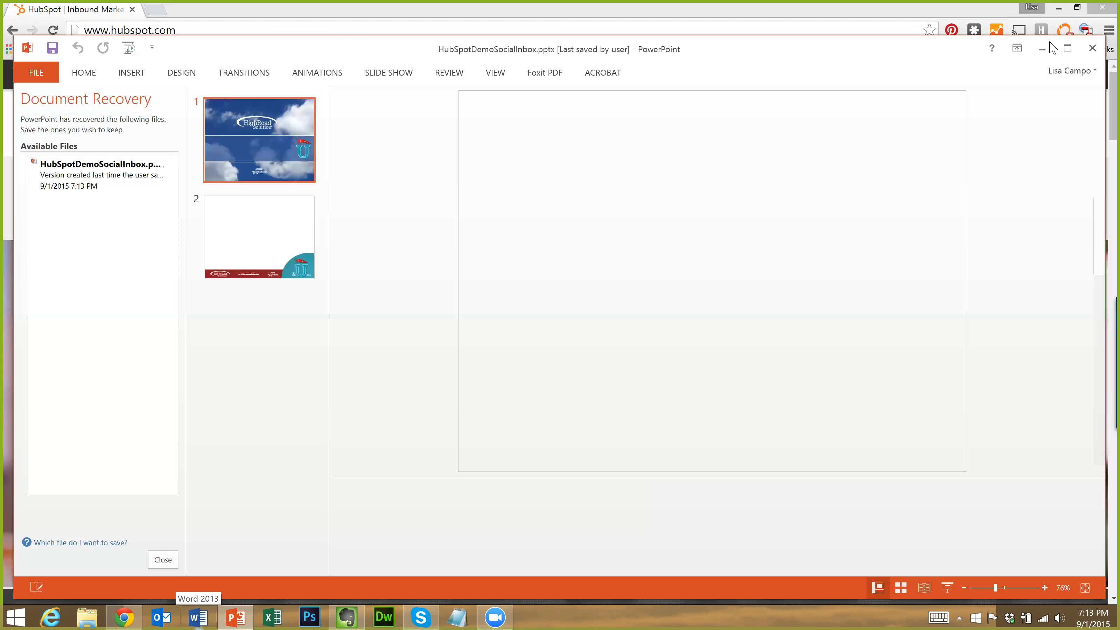
pyautogui.click(1093, 48)
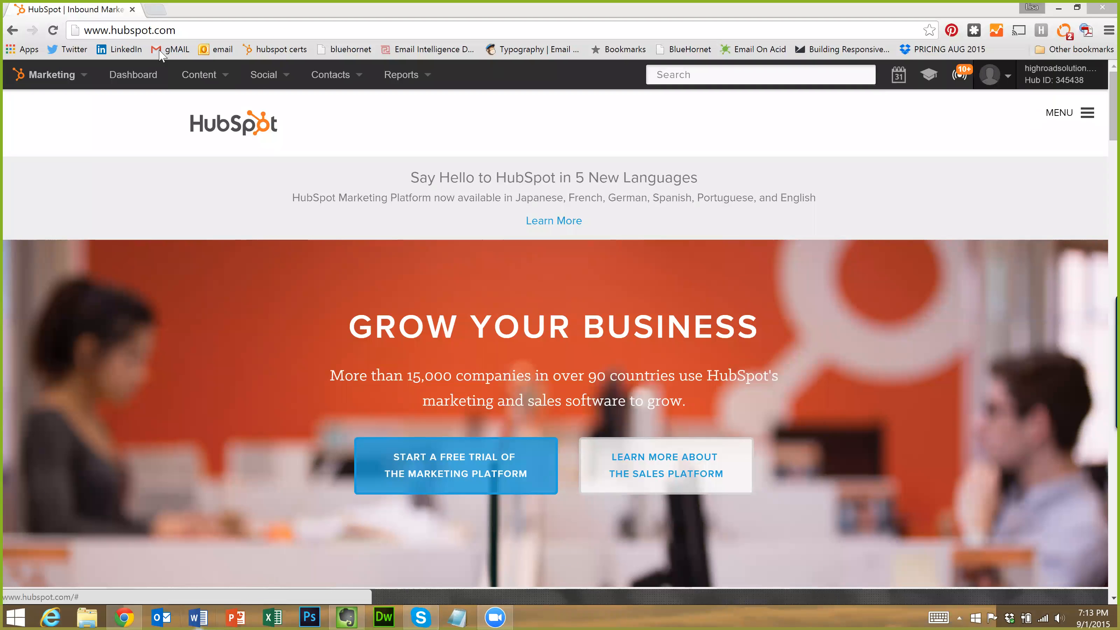
# Go to Content > Blog for the HighRoad Solution Blog dashboard and expand the blog list
pyautogui.click(197, 74)
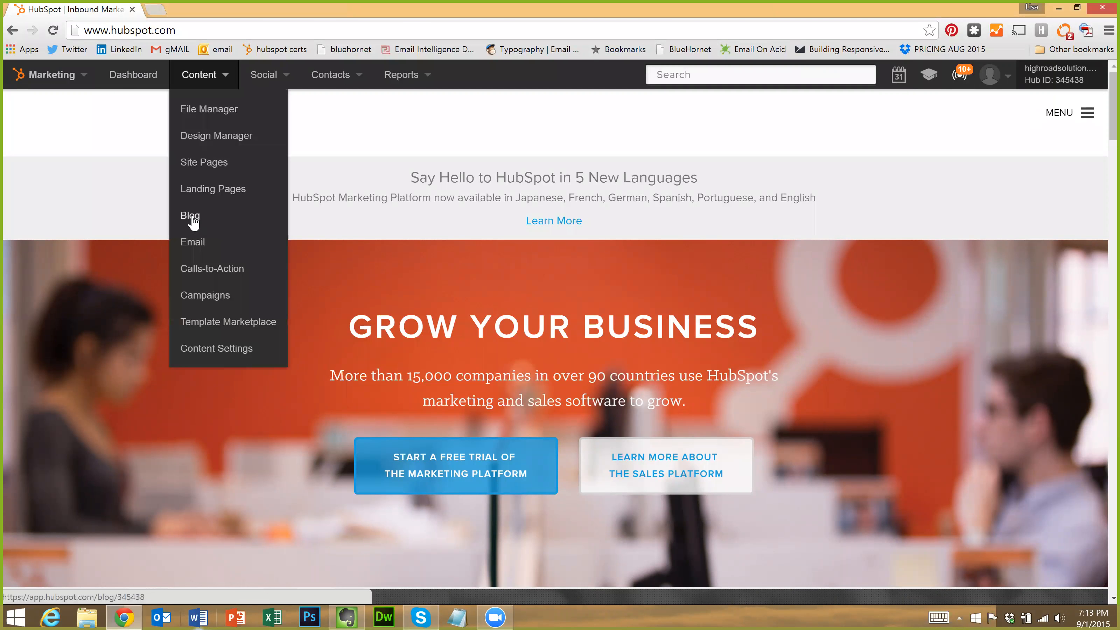
pyautogui.click(193, 217)
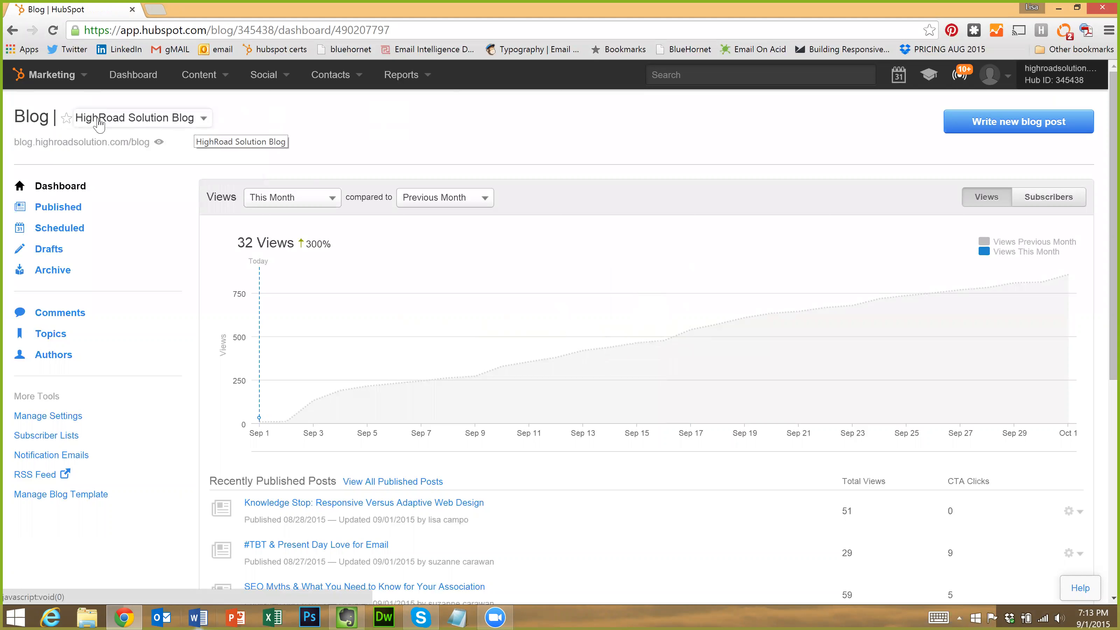
pyautogui.click(204, 120)
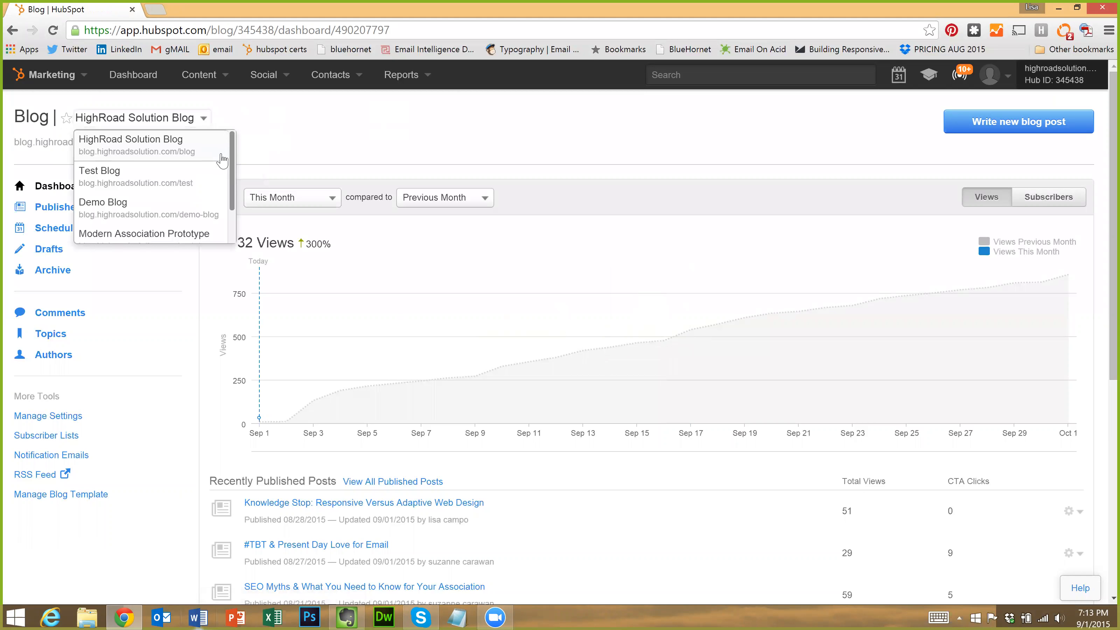
# Keep HighRoad Solution Blog selected in the blog list and star it as a favourite
pyautogui.scroll(-3, 212, 177)
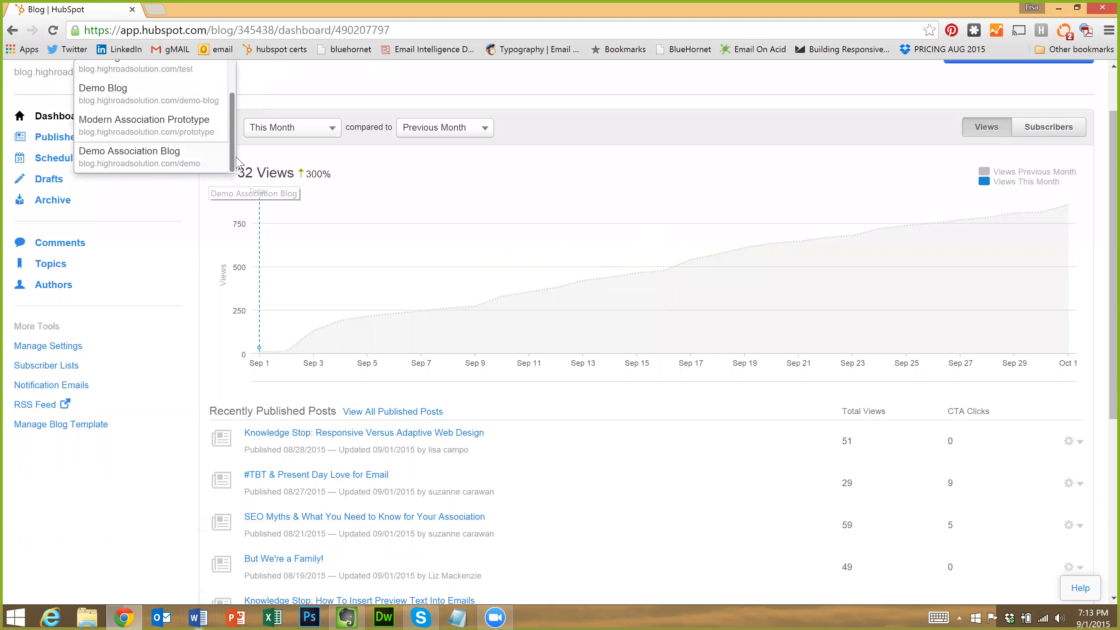
pyautogui.scroll(3, 160, 176)
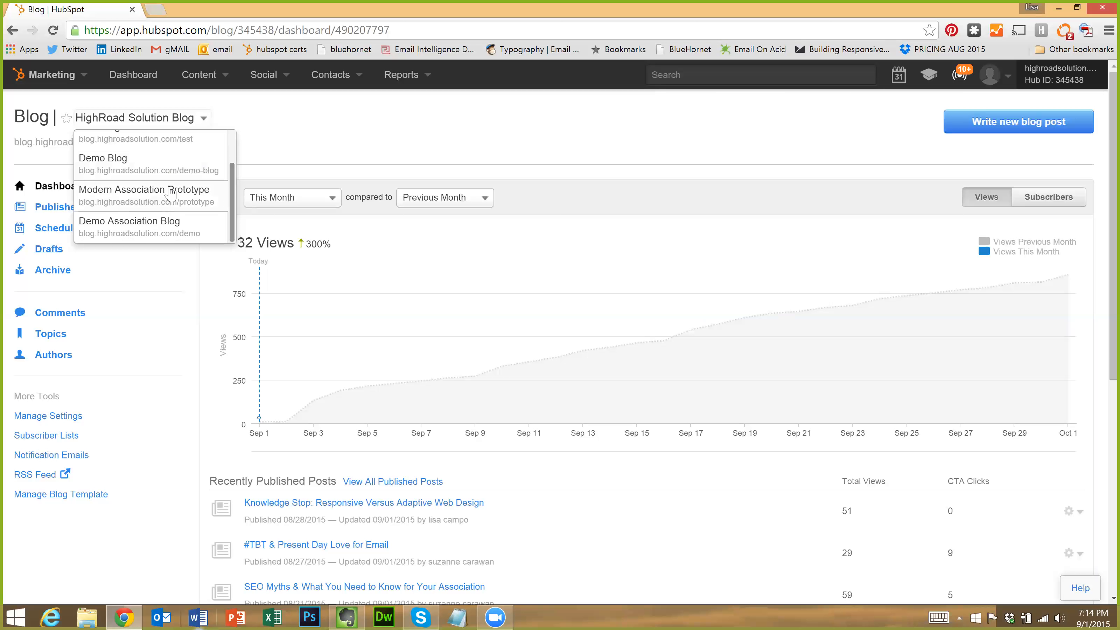
pyautogui.scroll(2, 159, 176)
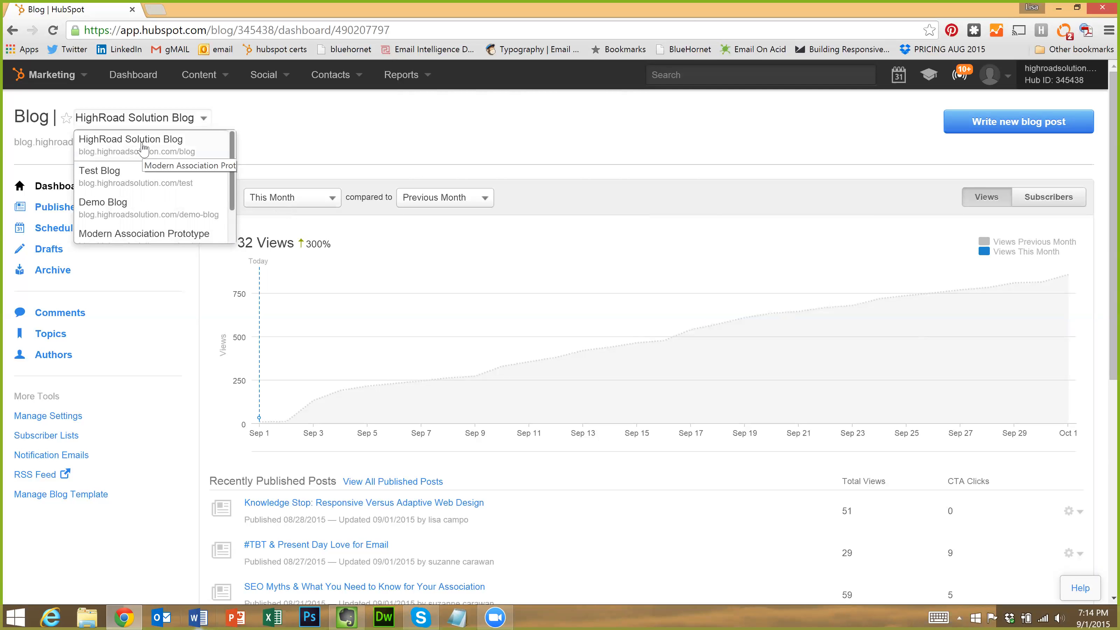
pyautogui.click(224, 142)
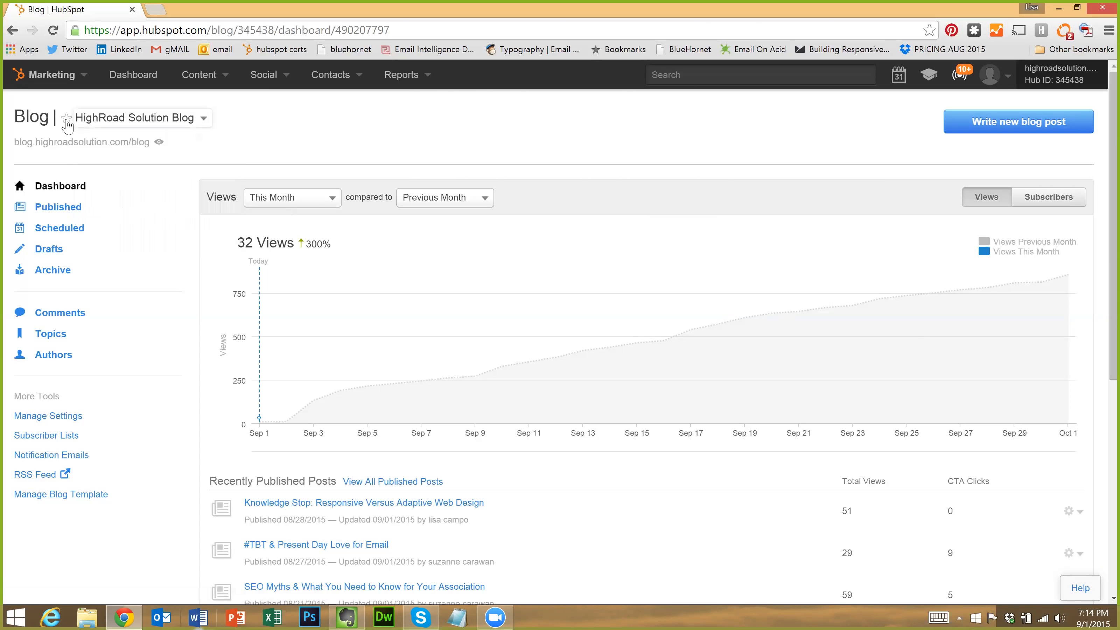
pyautogui.click(204, 127)
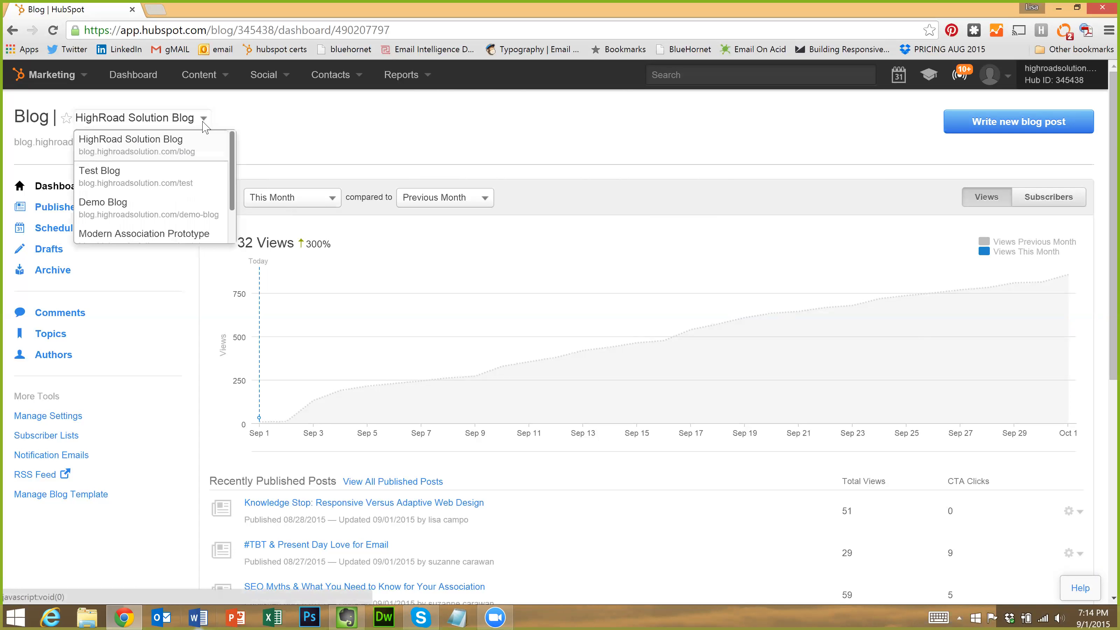
pyautogui.click(306, 127)
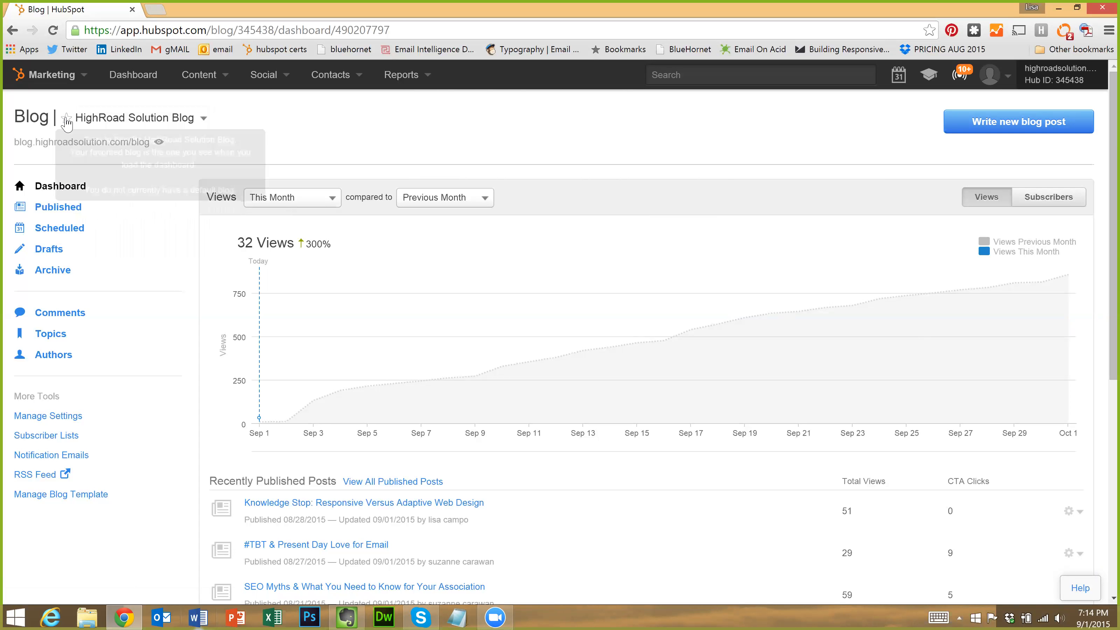
pyautogui.click(66, 119)
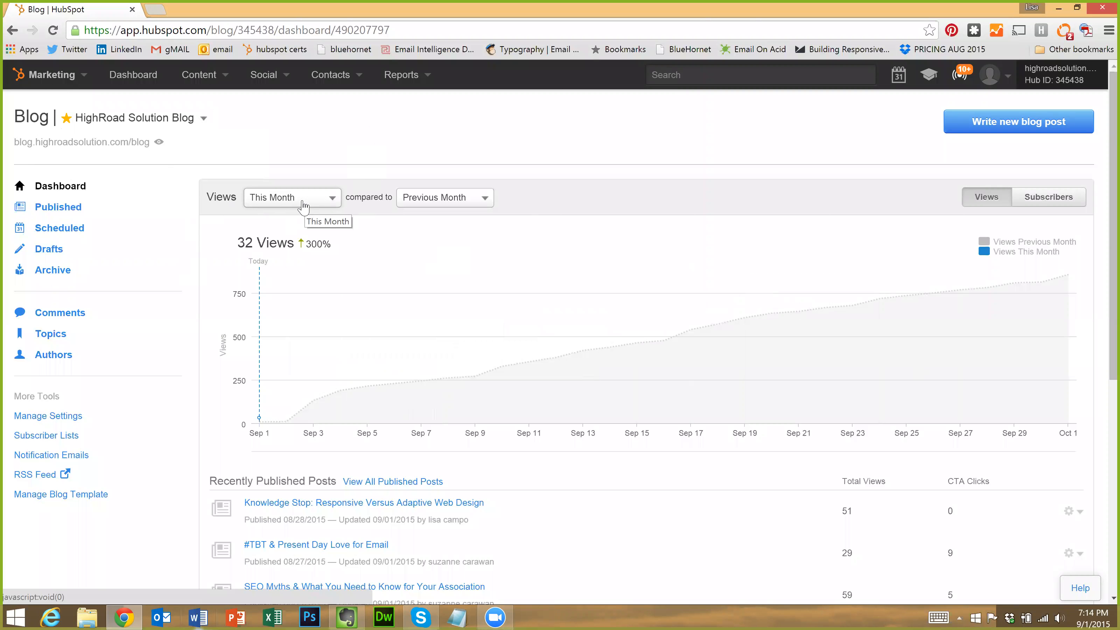
# Show last month's views compared against the three-month average
pyautogui.click(314, 202)
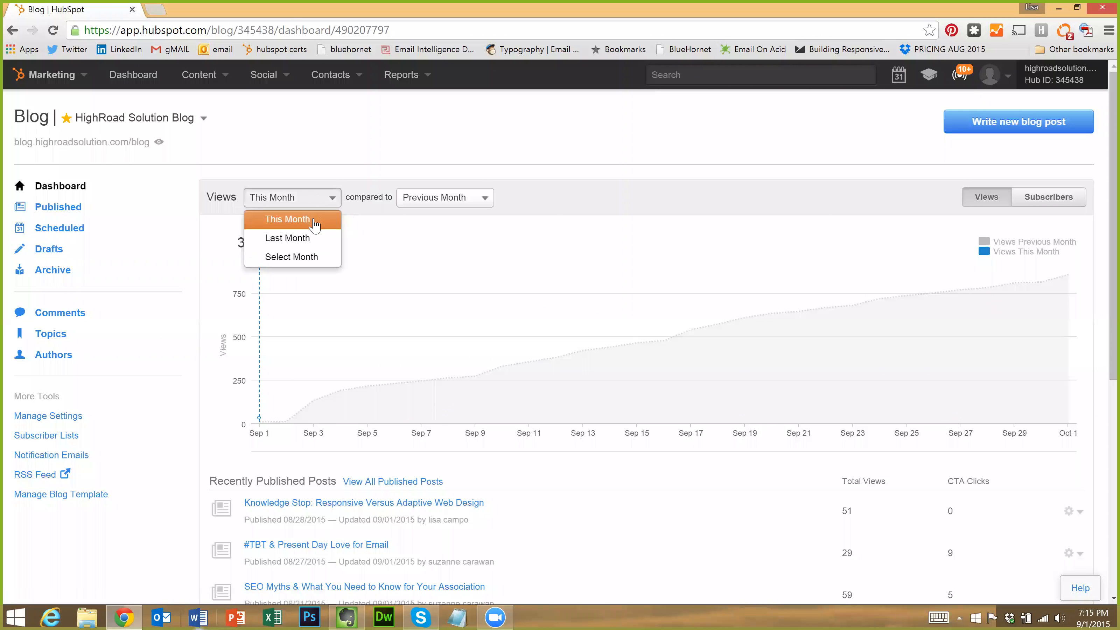
pyautogui.click(314, 219)
pyautogui.moveTo(253, 417)
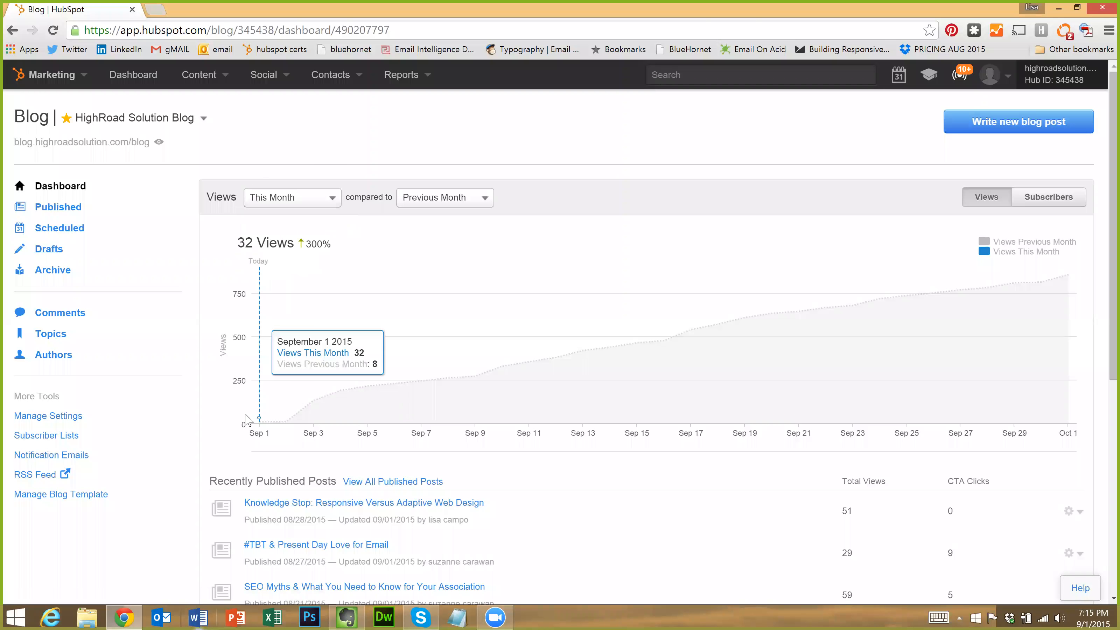
pyautogui.click(292, 202)
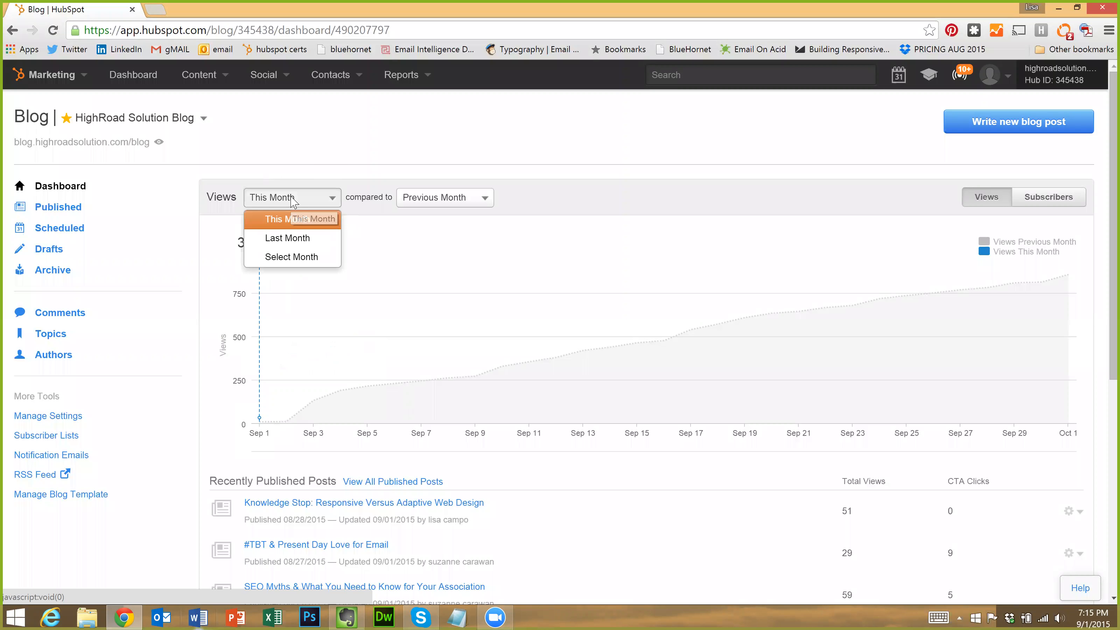
pyautogui.click(287, 239)
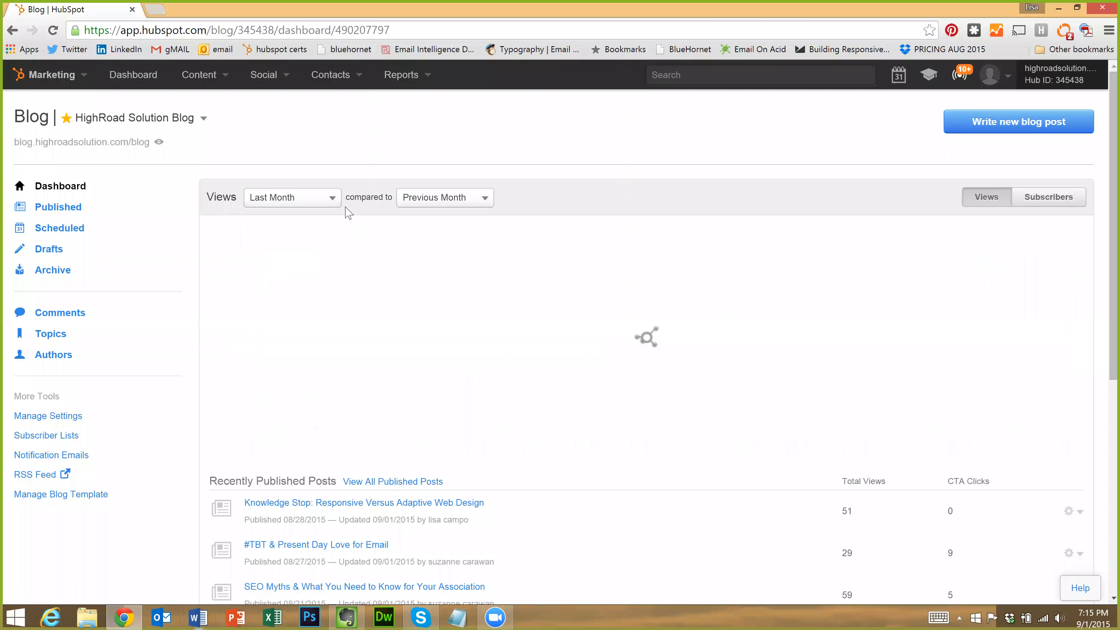
pyautogui.click(430, 202)
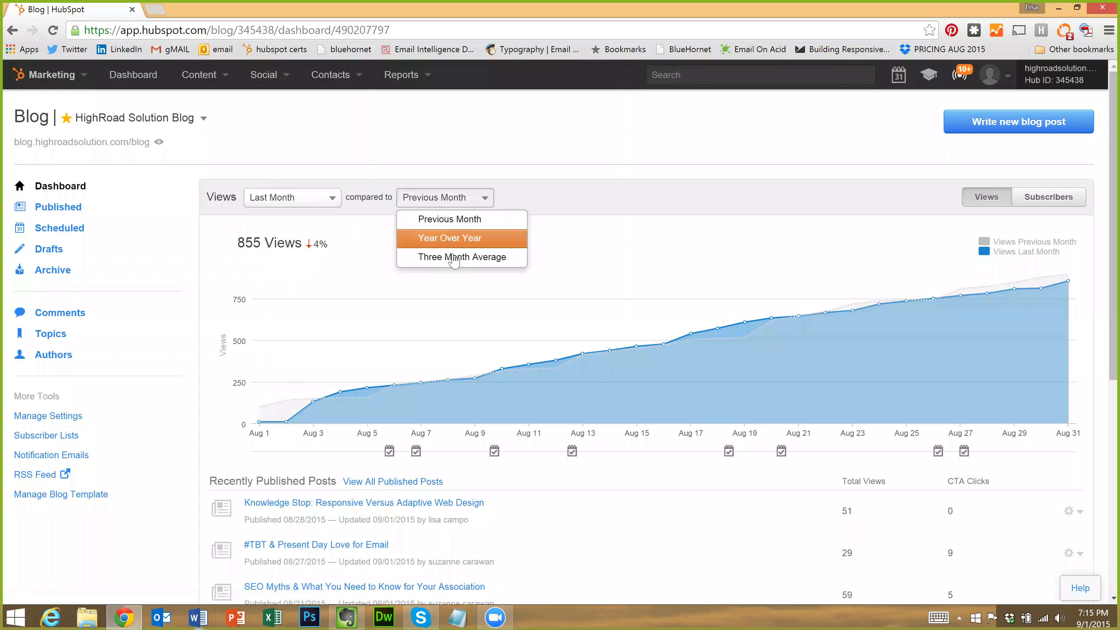
pyautogui.click(450, 255)
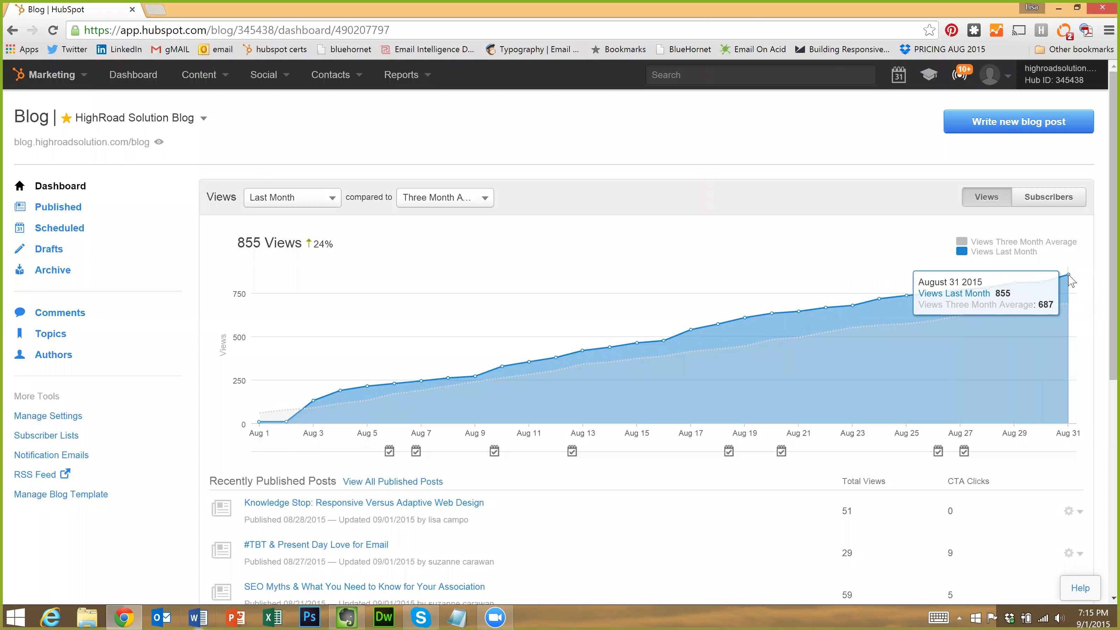
# Cancel choosing a specific month and chart subscribers instead of views
pyautogui.click(251, 201)
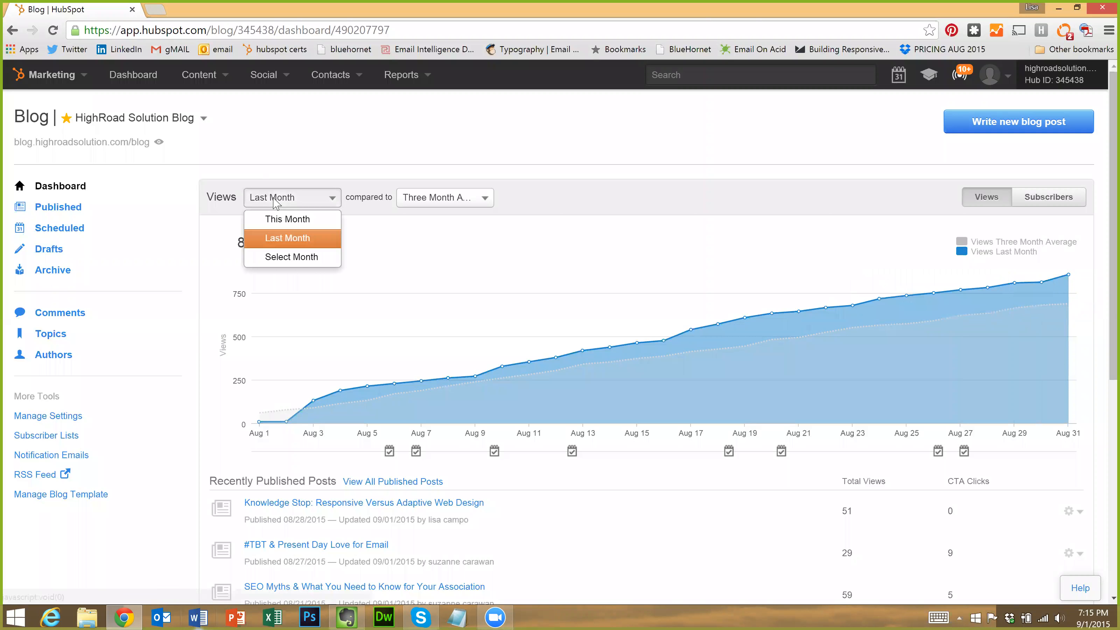
pyautogui.click(292, 257)
pyautogui.click(484, 230)
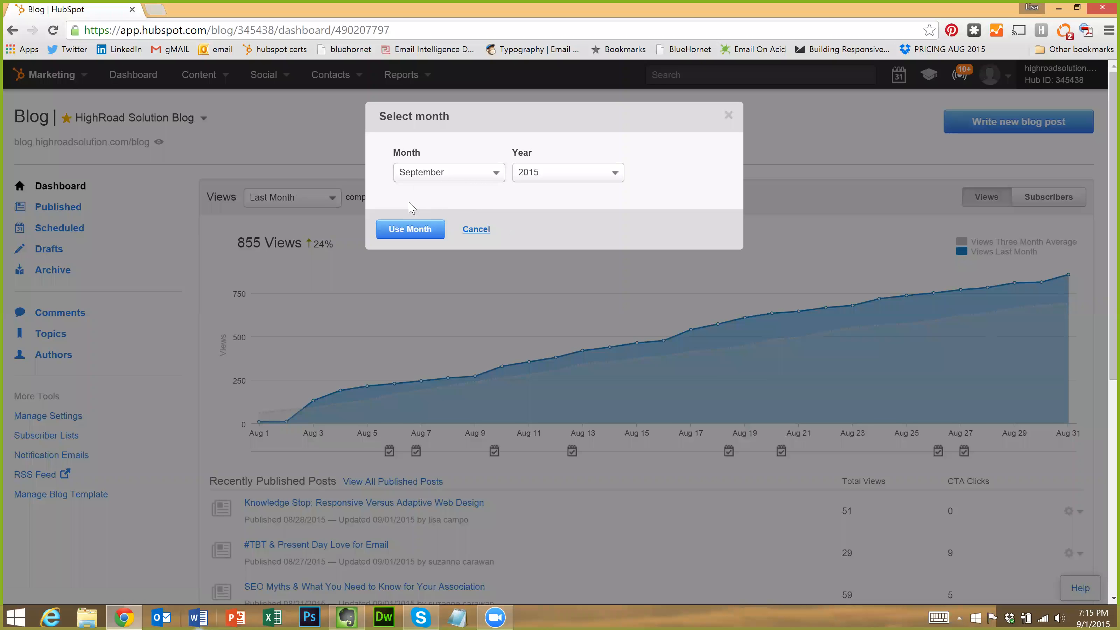
pyautogui.click(445, 198)
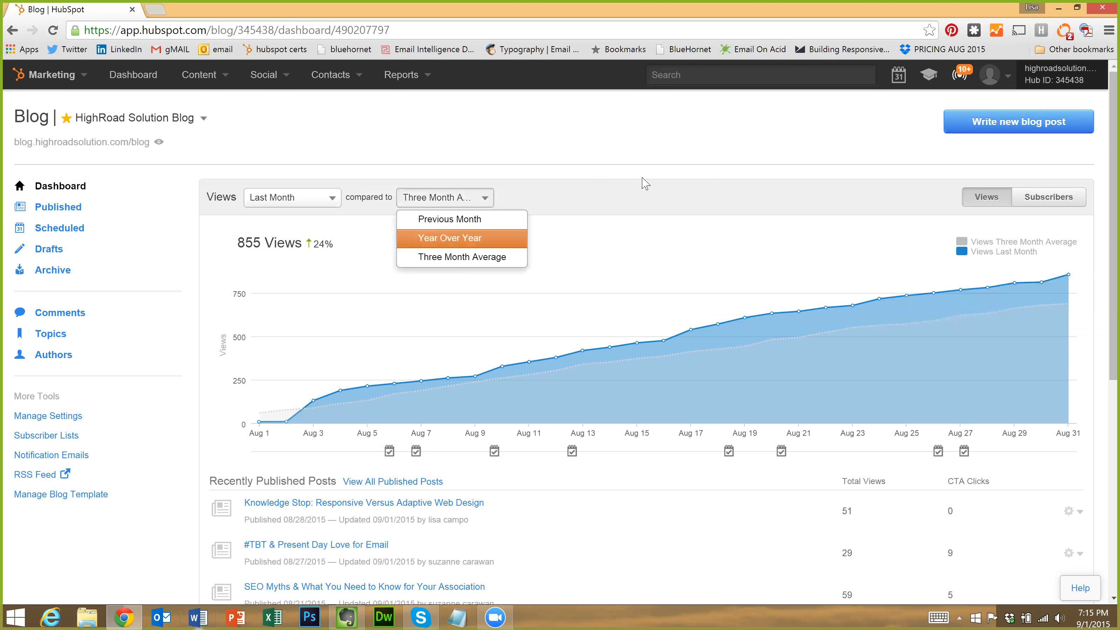
pyautogui.click(872, 213)
pyautogui.click(992, 199)
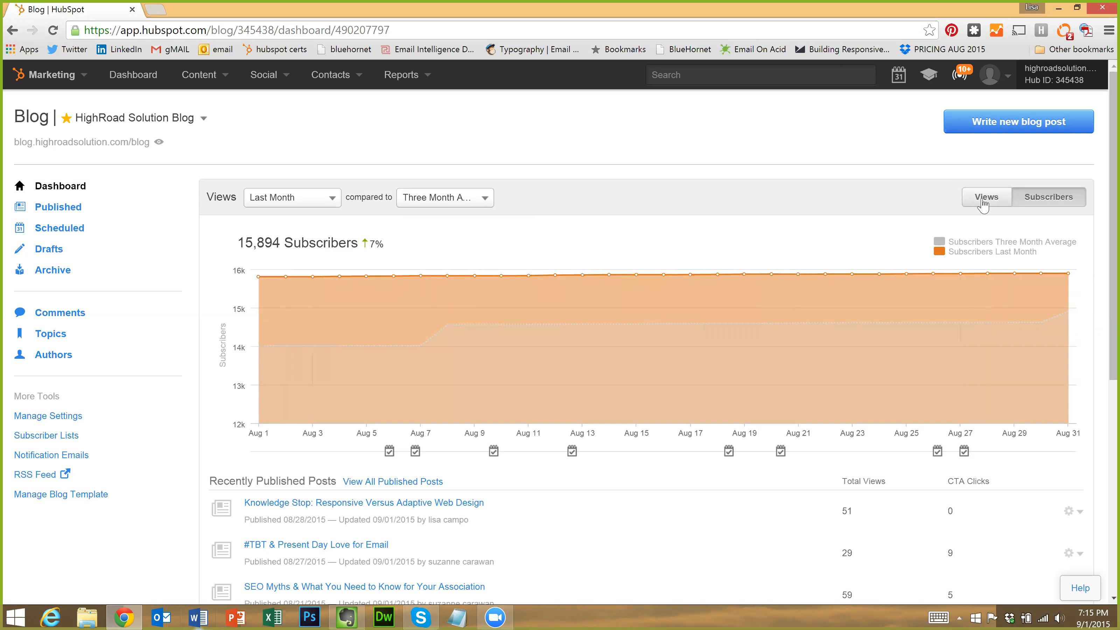
# Switch the chart back to views, browse recent posts and comments, and bring up the help panel
pyautogui.click(983, 202)
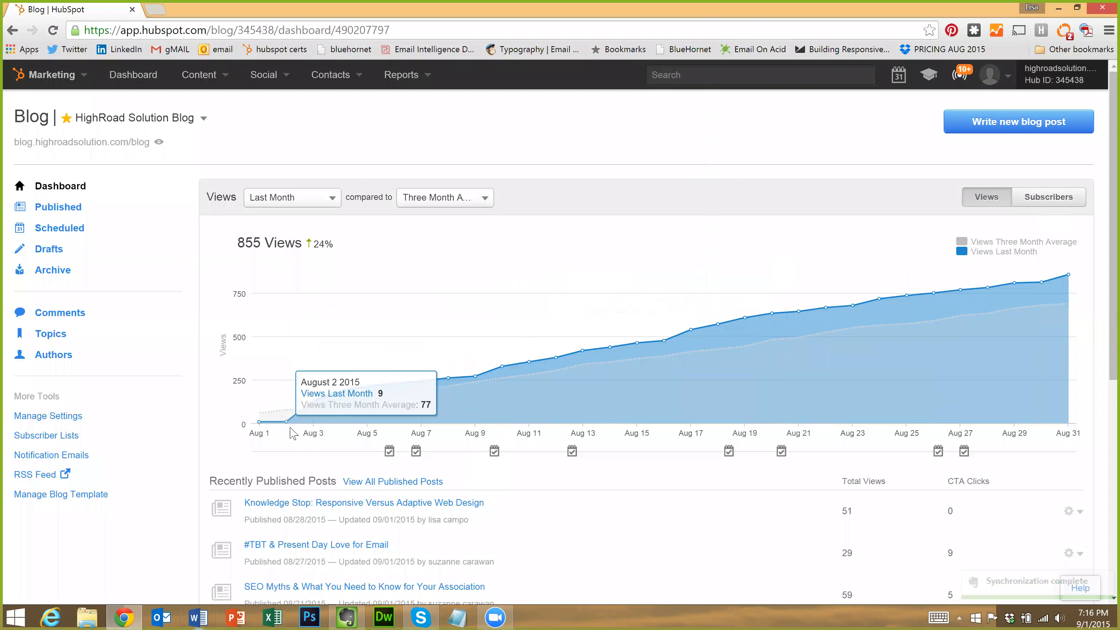
pyautogui.scroll(-3, 360, 468)
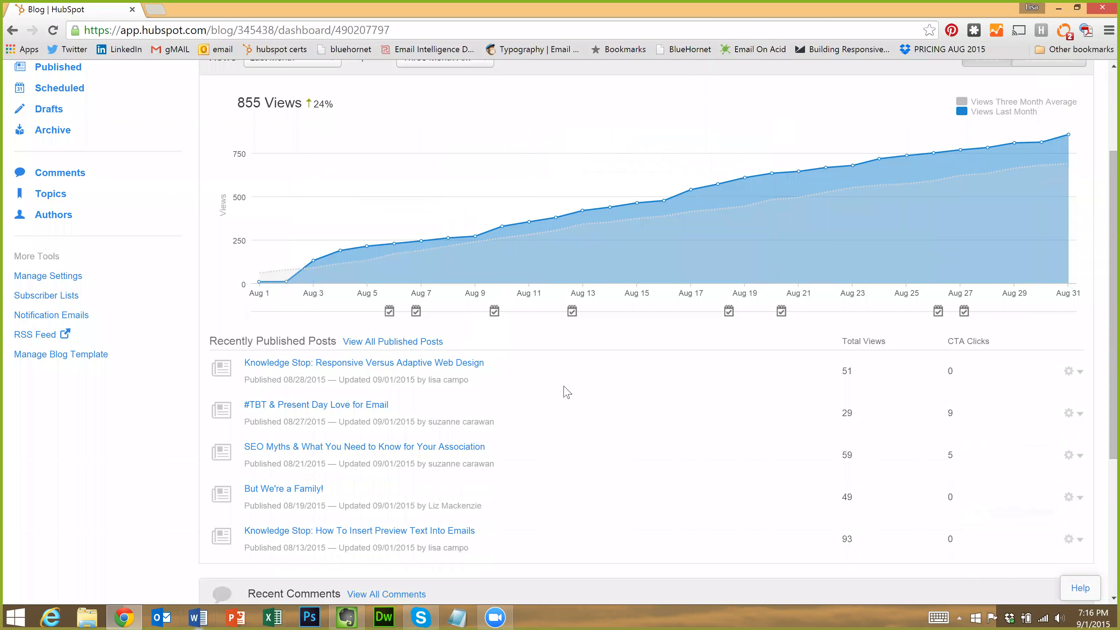
pyautogui.scroll(-3, 442, 427)
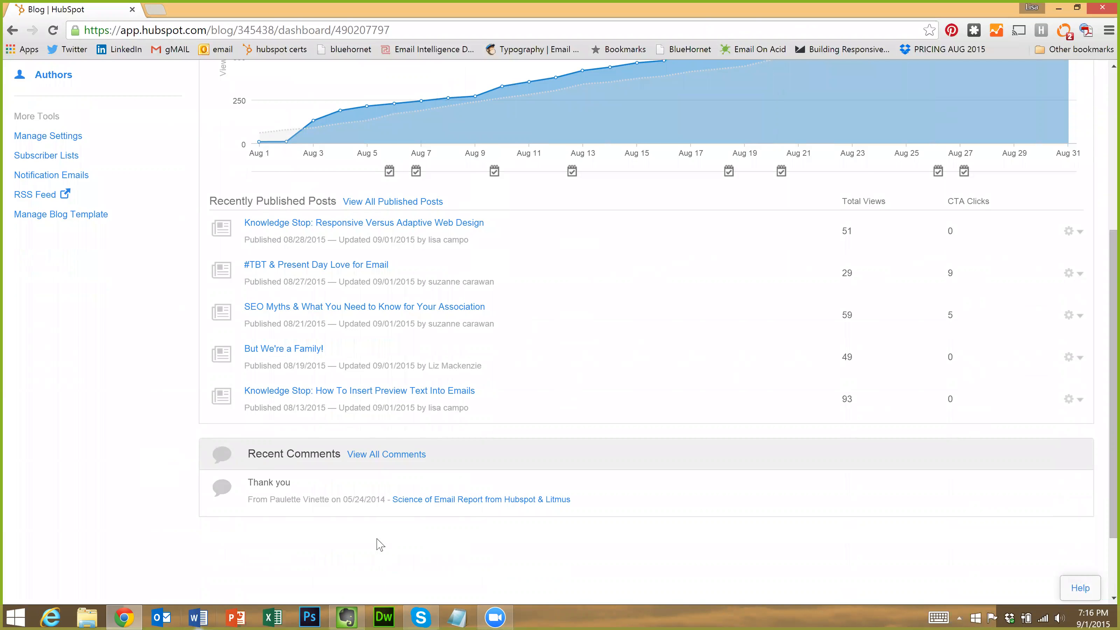
pyautogui.scroll(3, 311, 492)
pyautogui.scroll(-2, 311, 492)
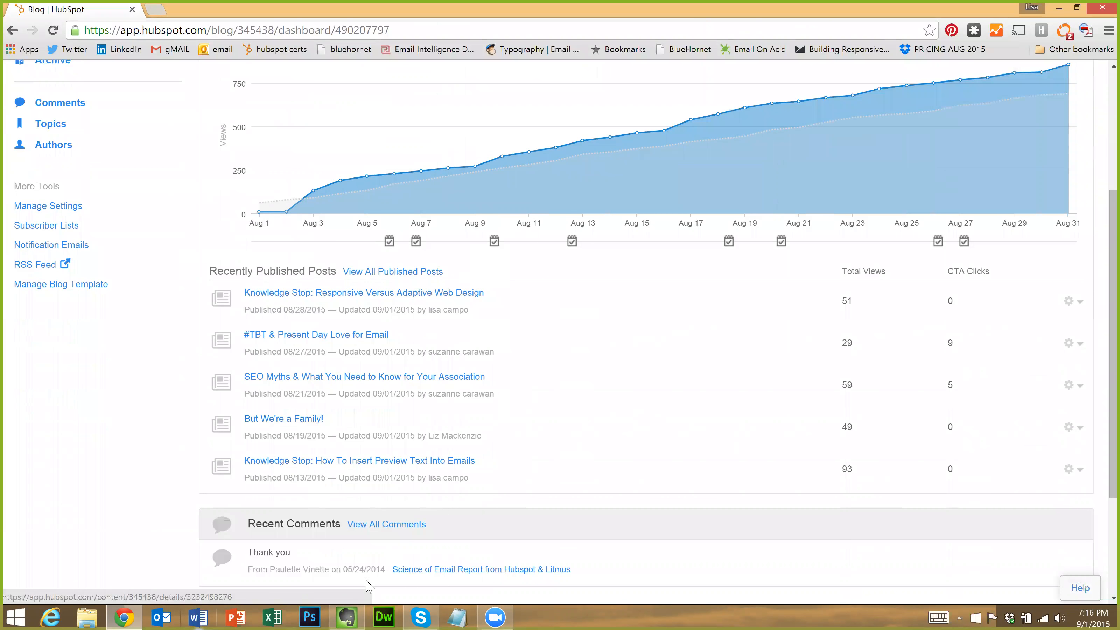
pyautogui.scroll(5, 138, 214)
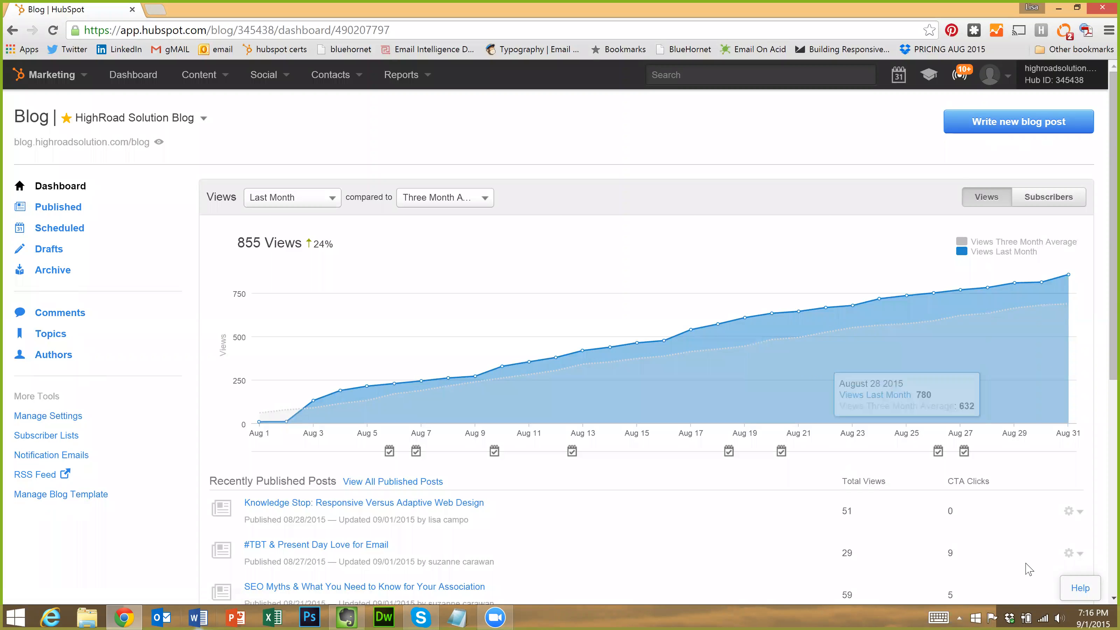
pyautogui.click(1085, 589)
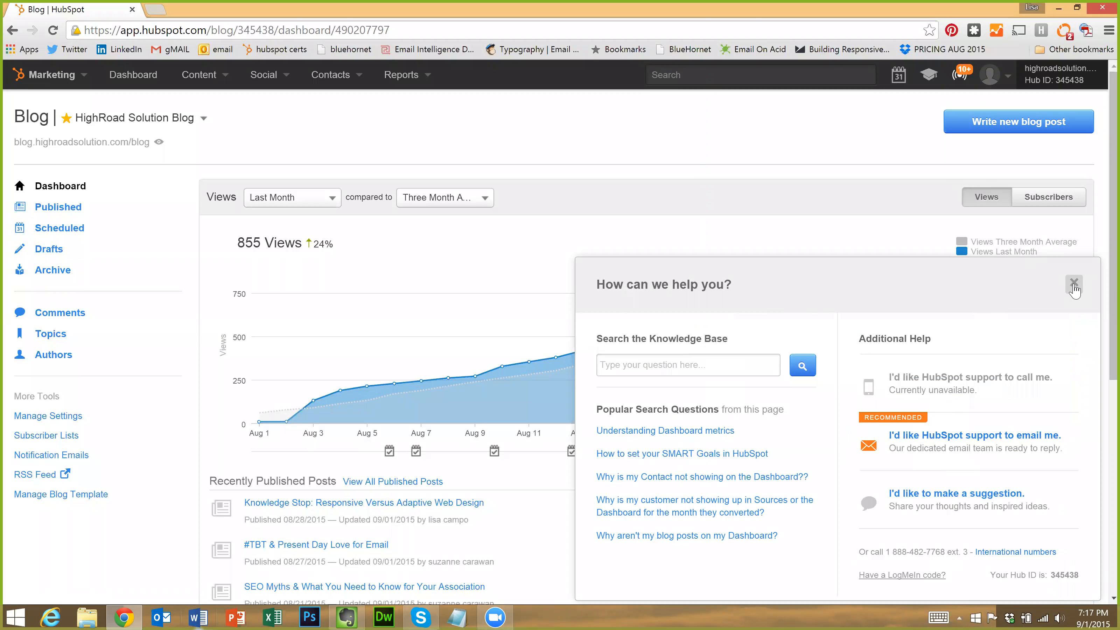
pyautogui.scroll(-5, 625, 308)
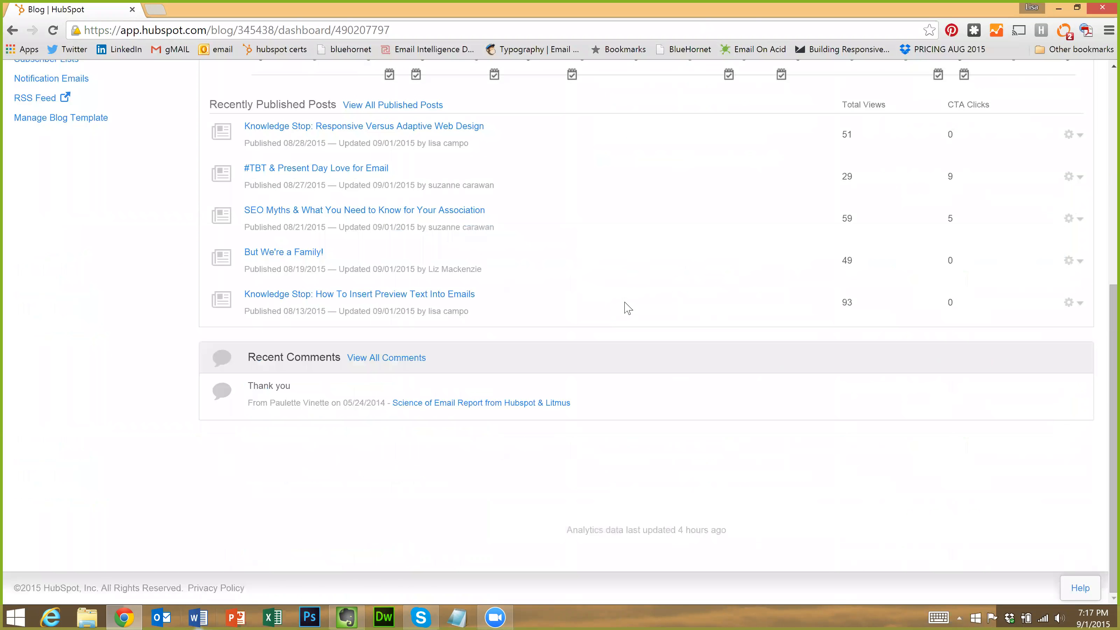
pyautogui.scroll(5, 585, 274)
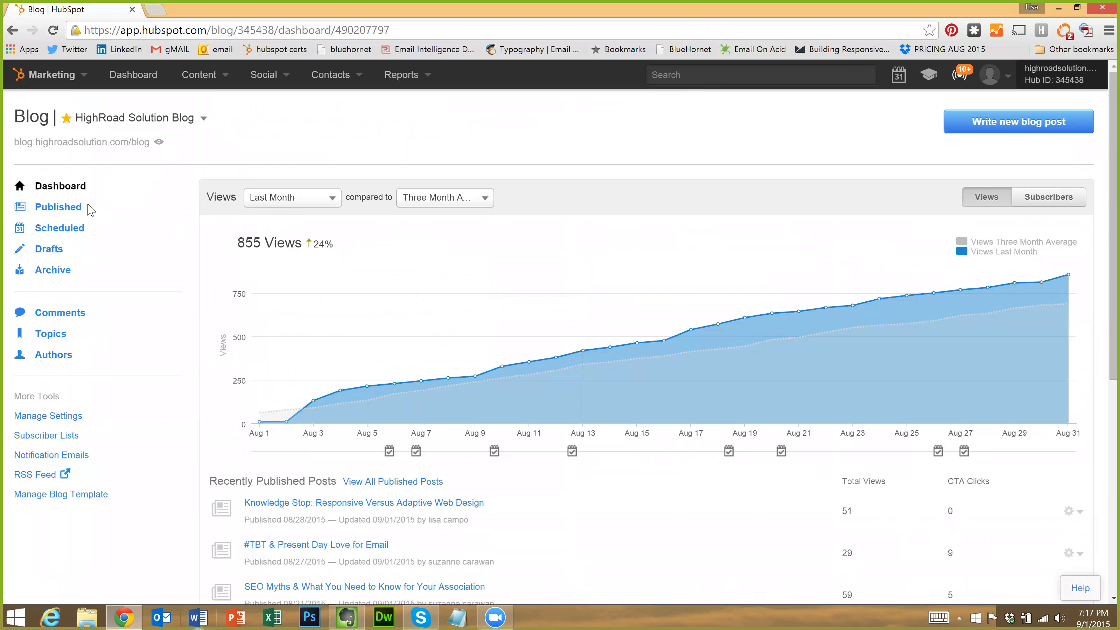
# Load blog.highroadsolution.com/blog in a new tab and scroll through its posts
pyautogui.click(154, 14)
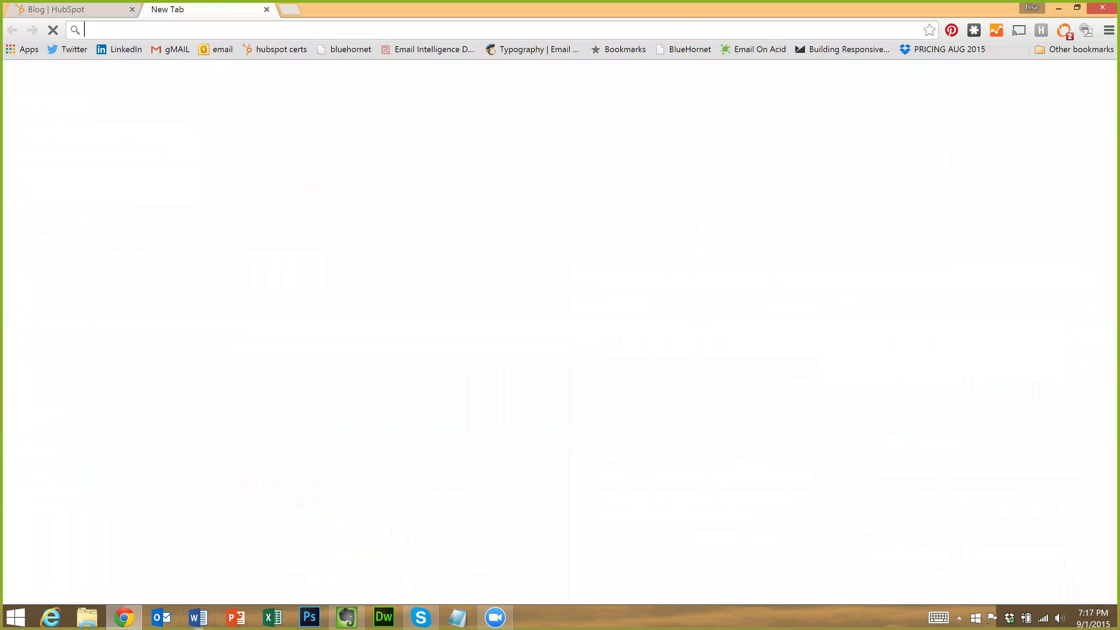
pyautogui.write('blog.highroadsolution.com/blog')
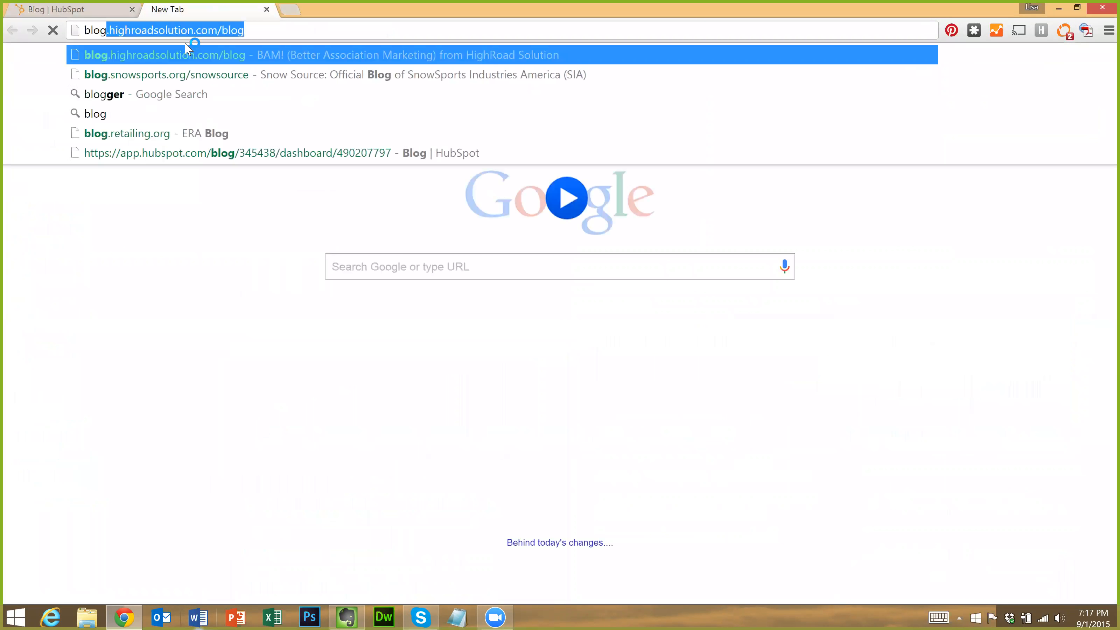
pyautogui.press('Return')
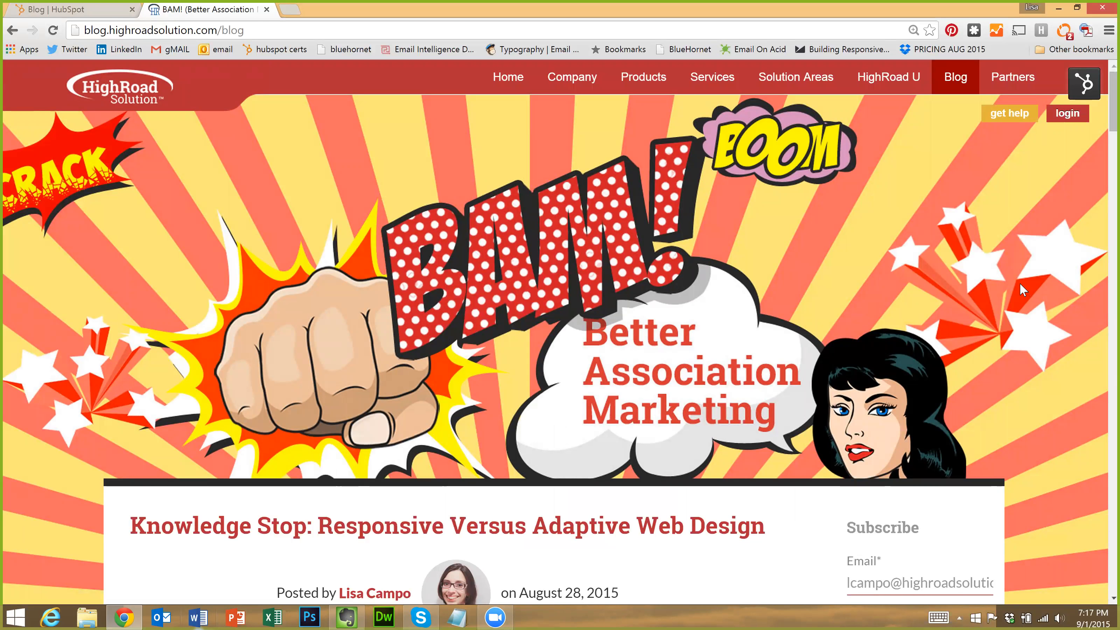
pyautogui.scroll(-2, 1041, 278)
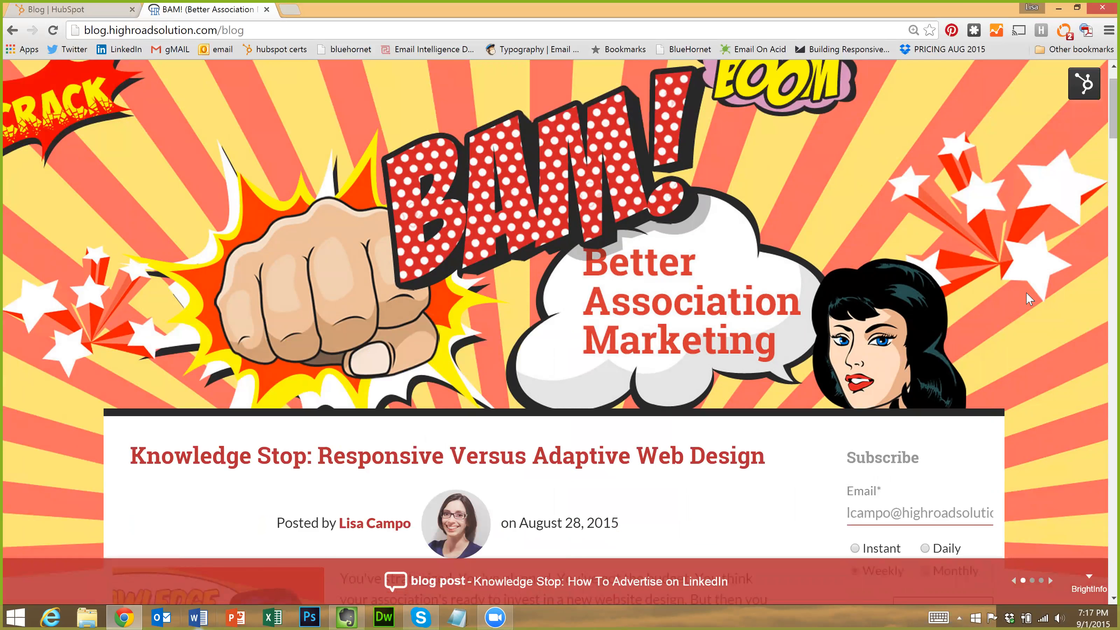
pyautogui.scroll(2, 1029, 299)
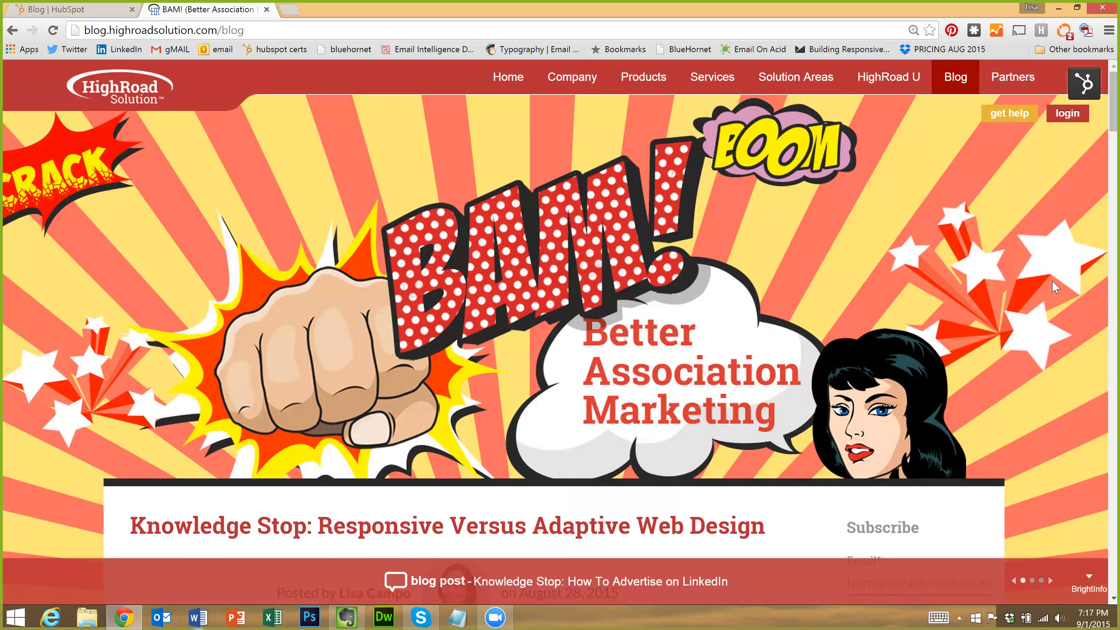
pyautogui.scroll(-2, 1050, 261)
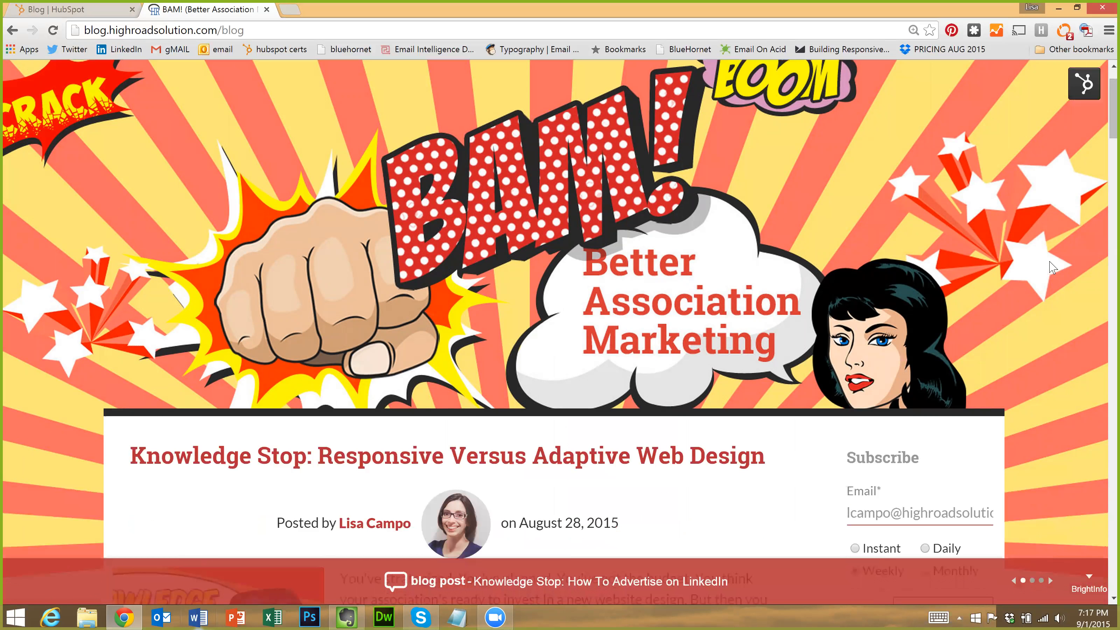
pyautogui.scroll(2, 1023, 276)
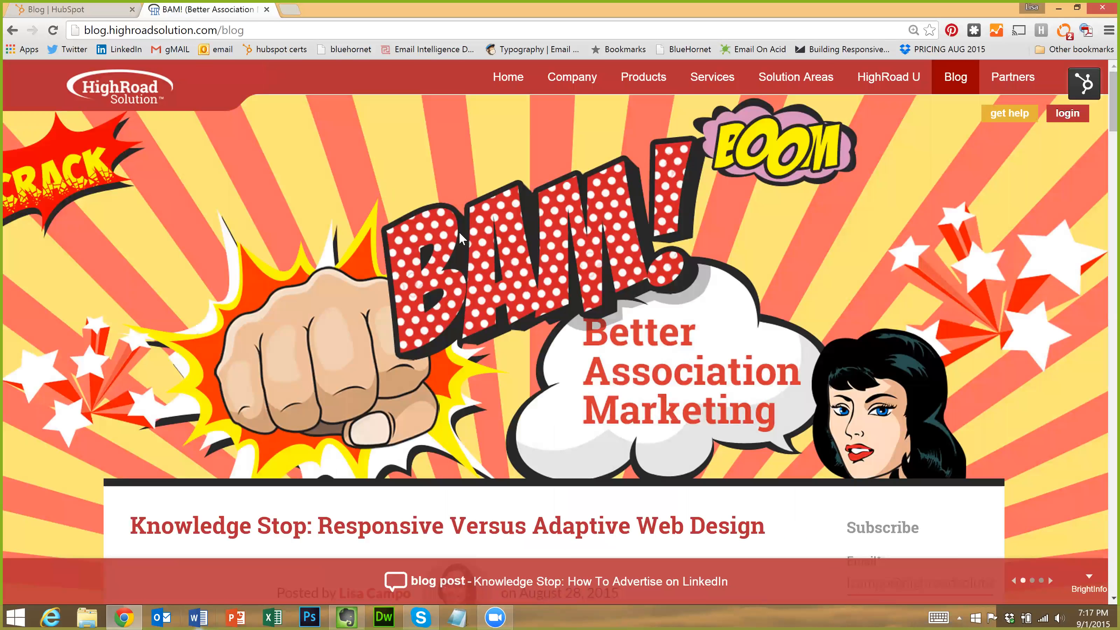
pyautogui.scroll(-3, 1048, 340)
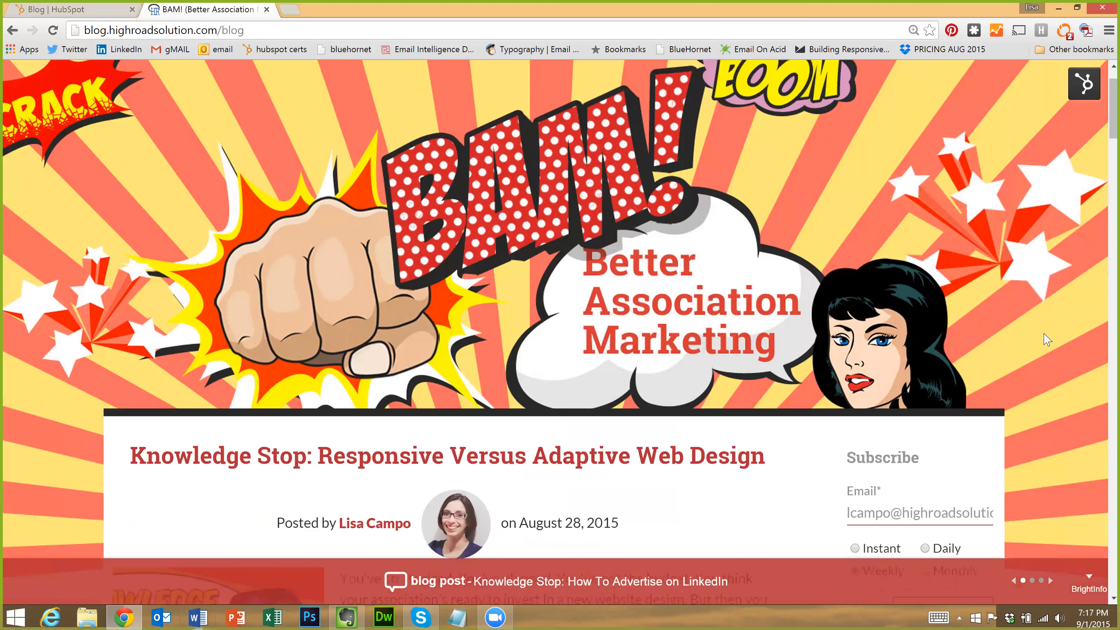
pyautogui.scroll(-2, 1033, 349)
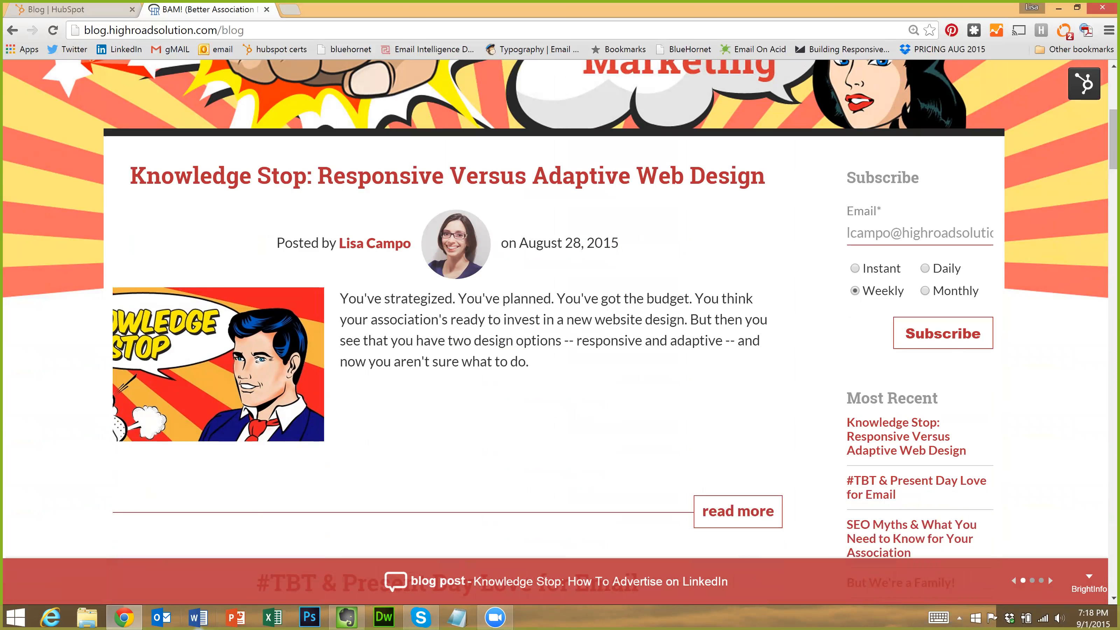
pyautogui.scroll(-1, 904, 340)
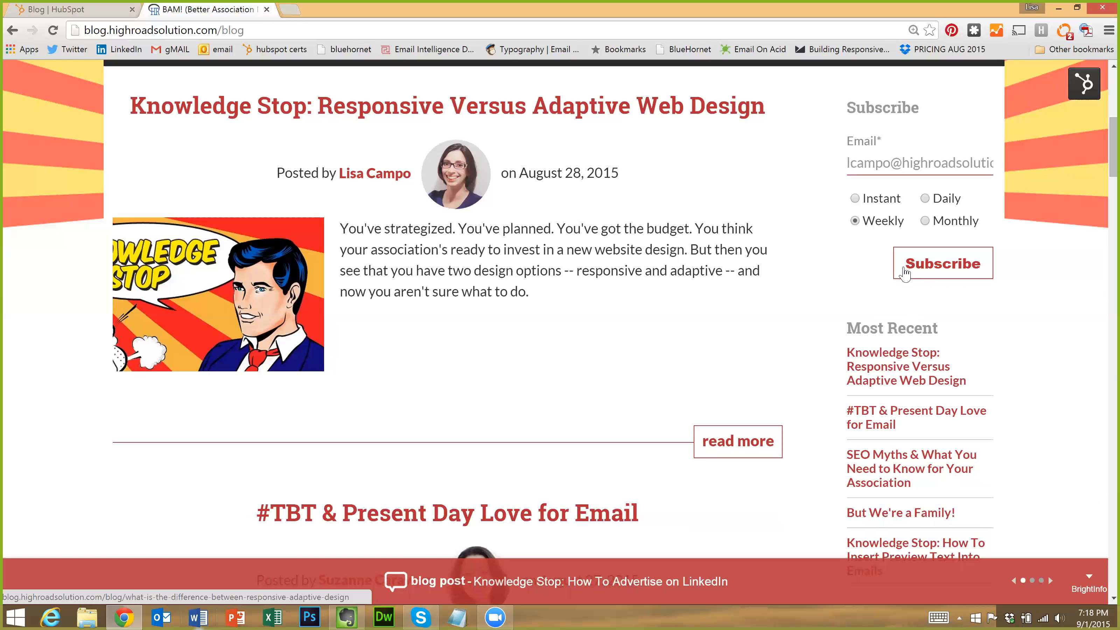
pyautogui.scroll(-2, 901, 260)
pyautogui.scroll(-1, 902, 452)
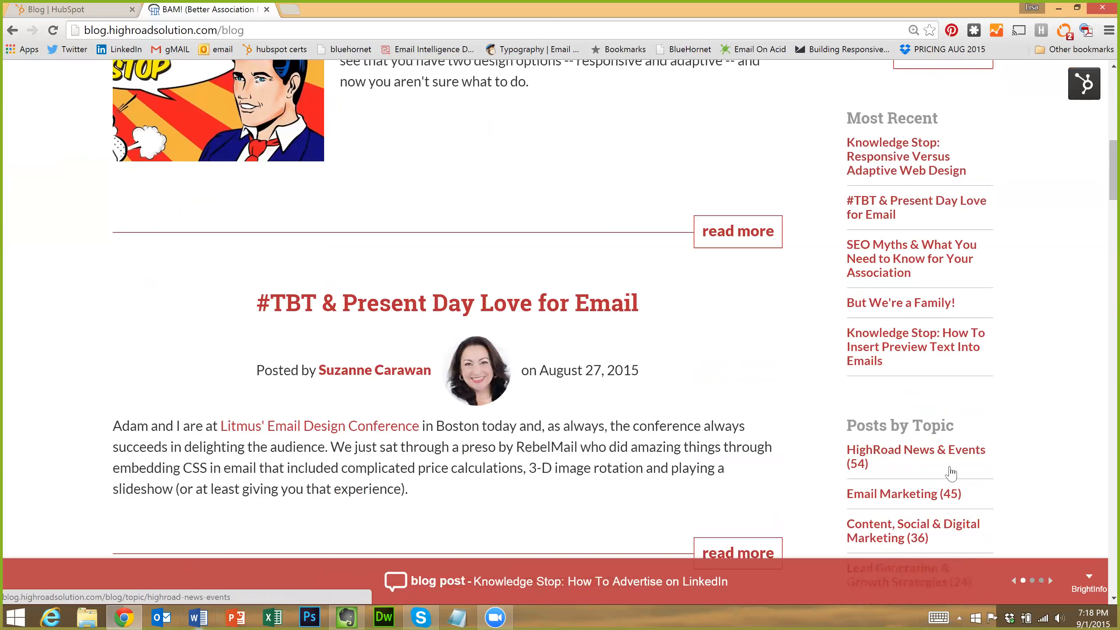
pyautogui.scroll(-2, 951, 473)
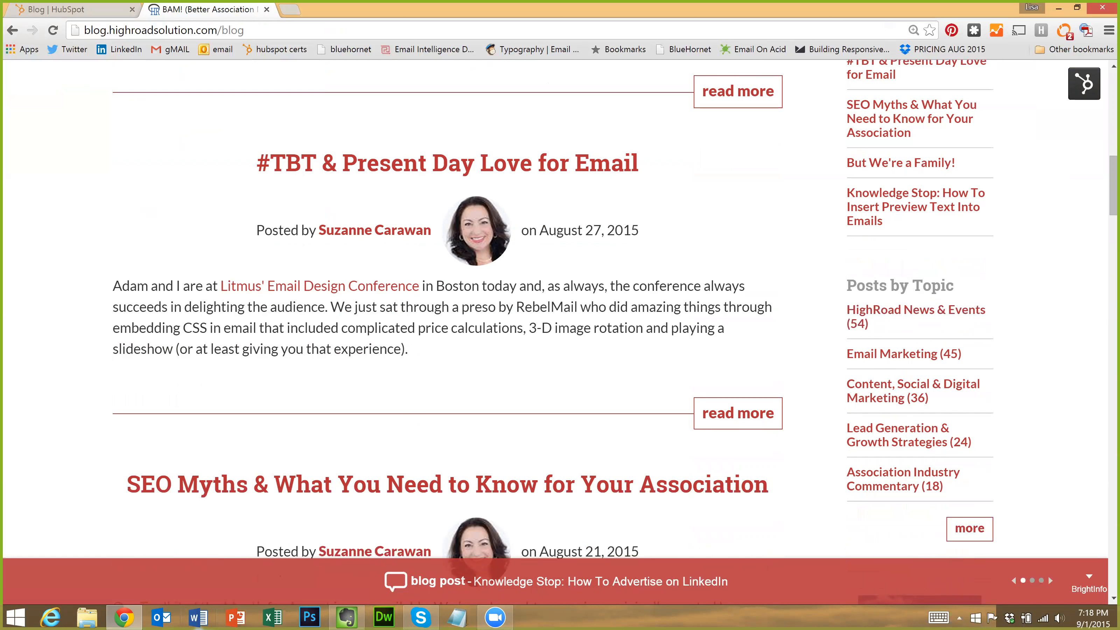
pyautogui.scroll(-5, 822, 309)
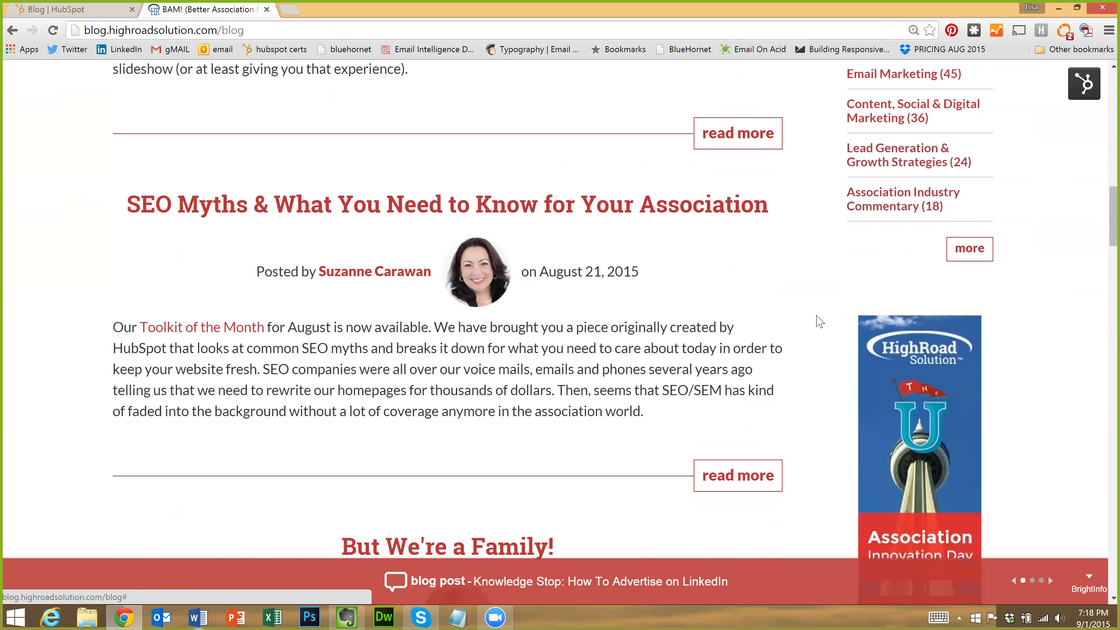
pyautogui.scroll(-17, 522, 276)
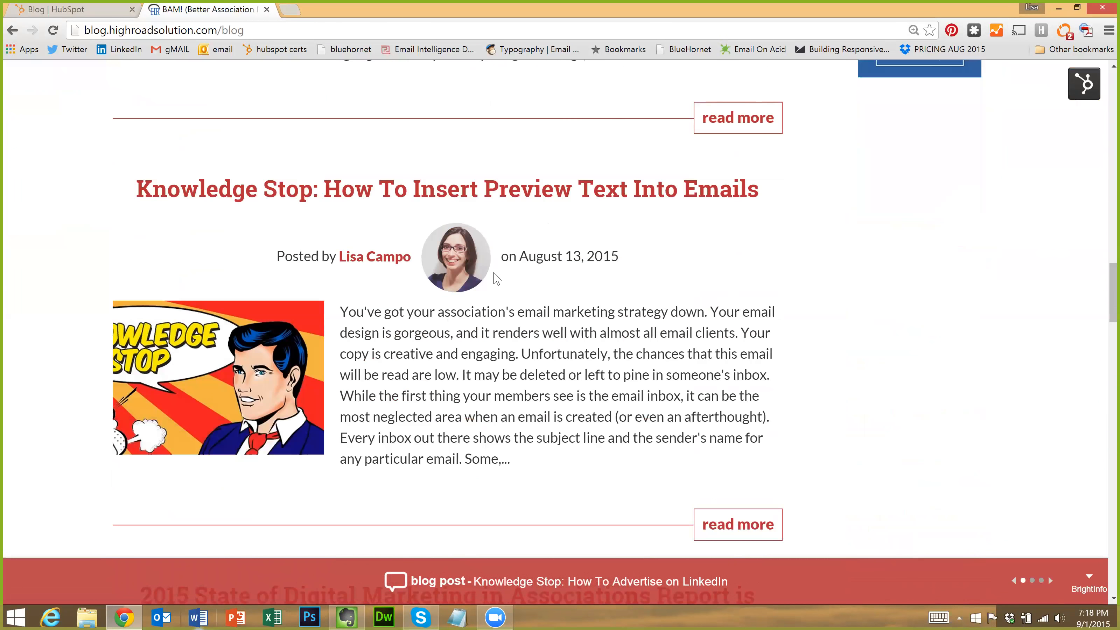
pyautogui.scroll(-20, 499, 275)
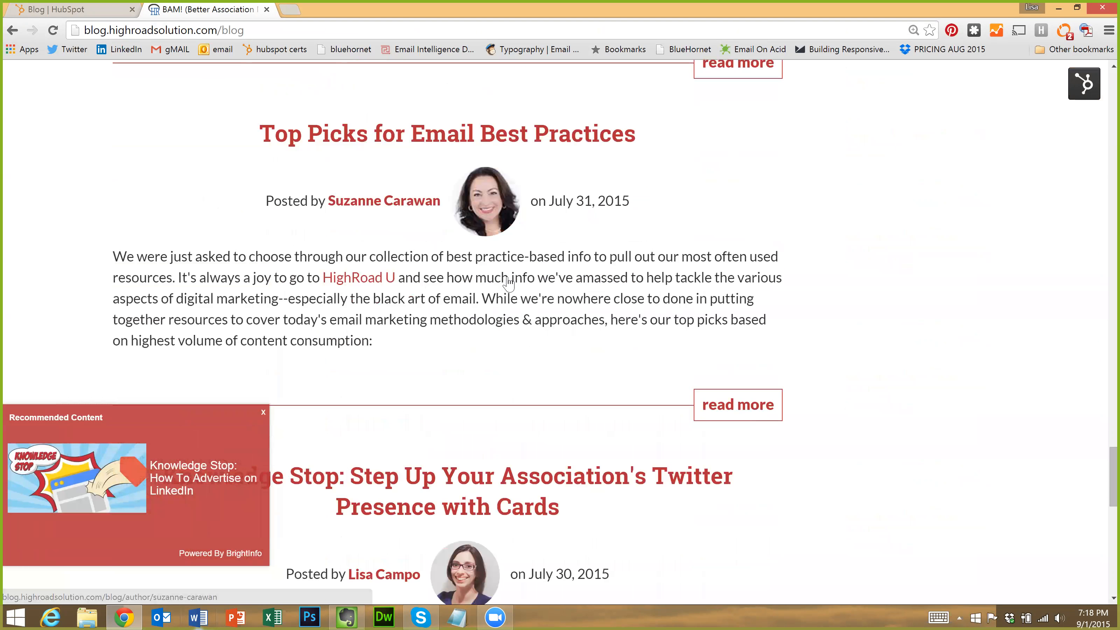
pyautogui.scroll(-15, 518, 278)
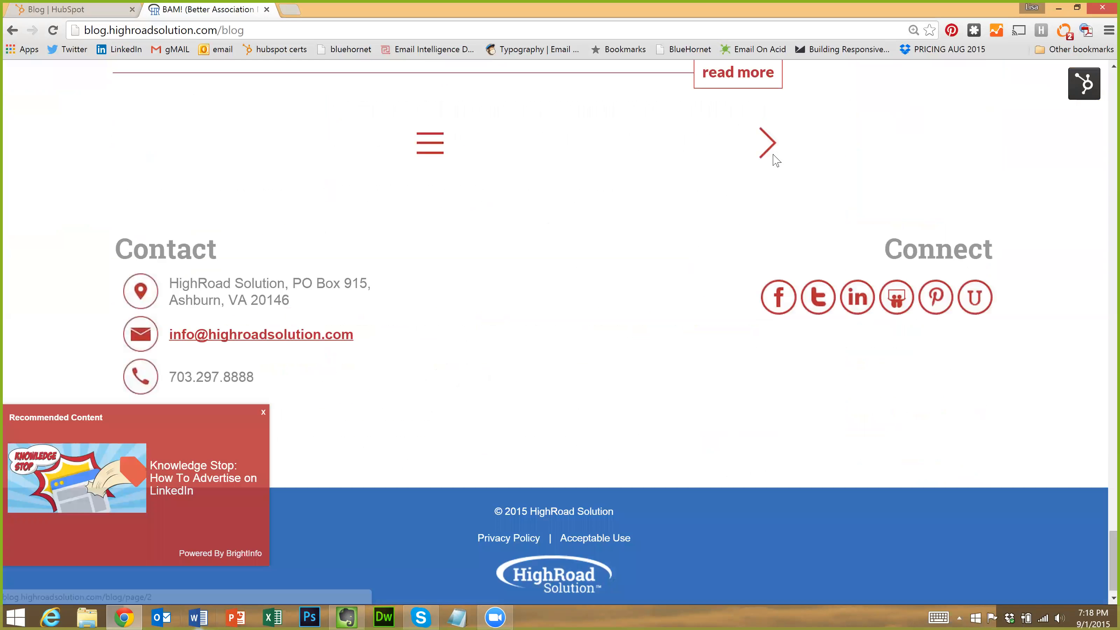
# Show the blog's all-posts listing from the hamburger menu and browse it
pyautogui.click(430, 148)
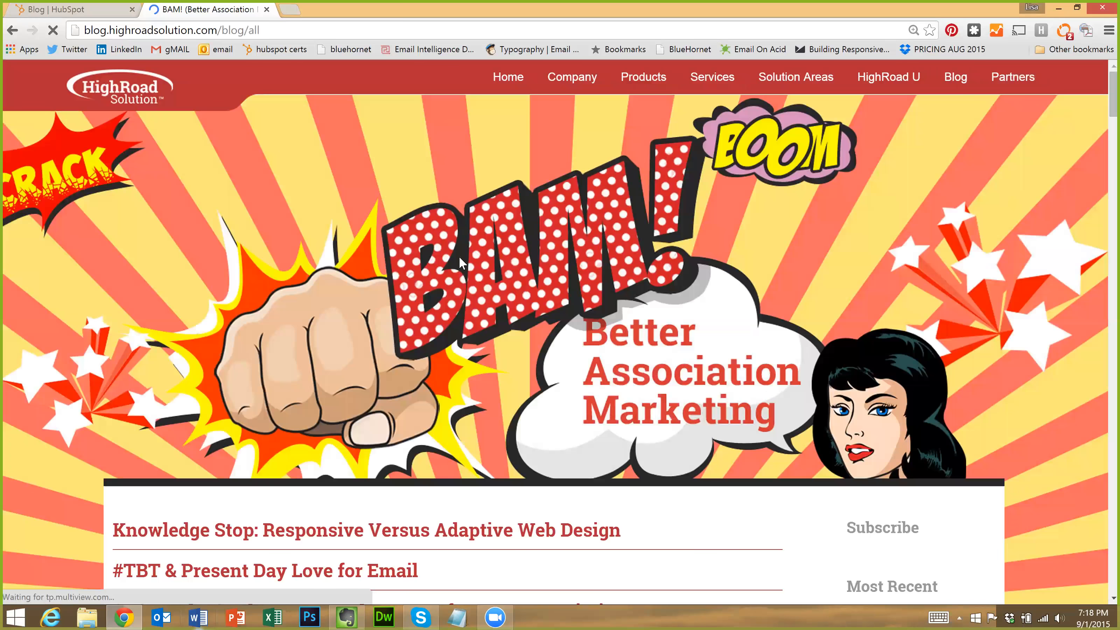
pyautogui.scroll(-6, 459, 255)
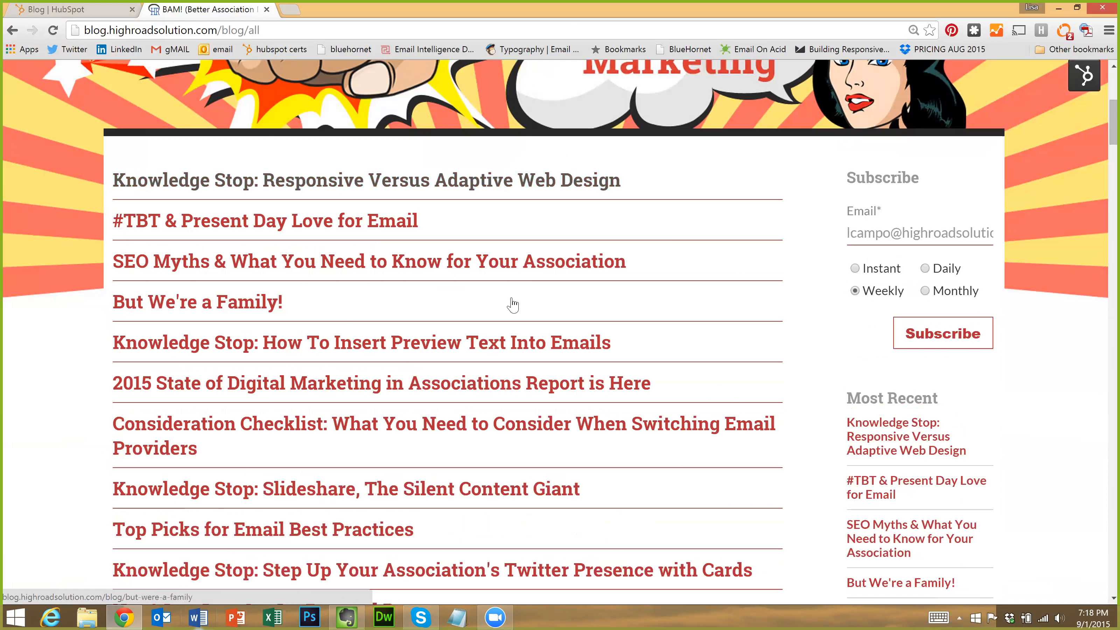
pyautogui.scroll(6, 514, 306)
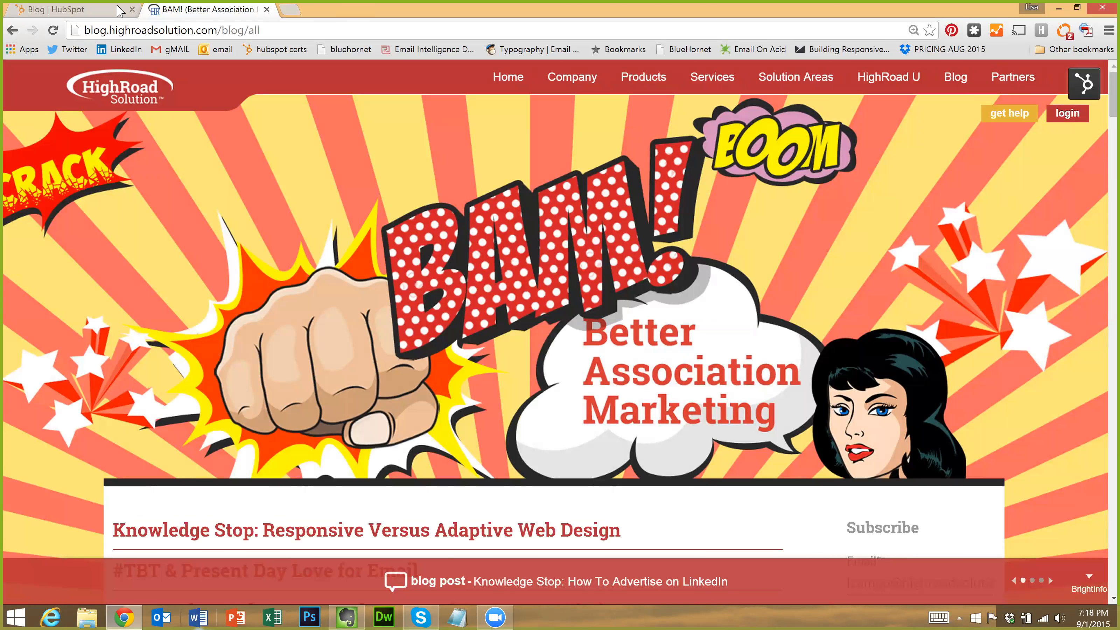
pyautogui.scroll(-1, 115, 6)
# Back in HubSpot, show the HighRoad Solution Blog's published posts
pyautogui.click(87, 13)
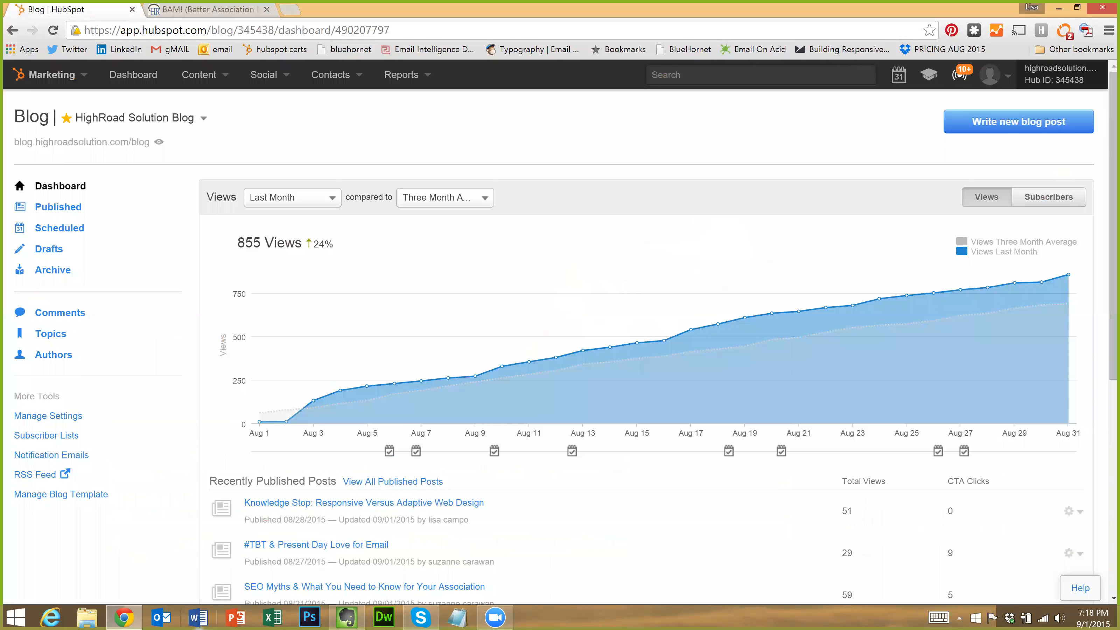
pyautogui.click(69, 212)
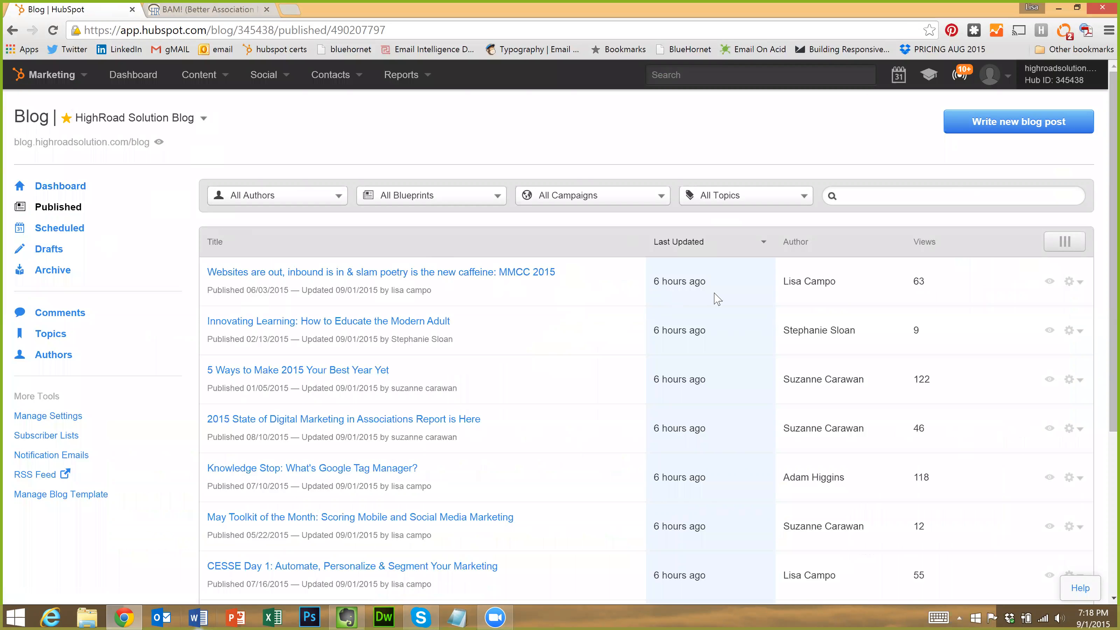
pyautogui.scroll(-3, 677, 351)
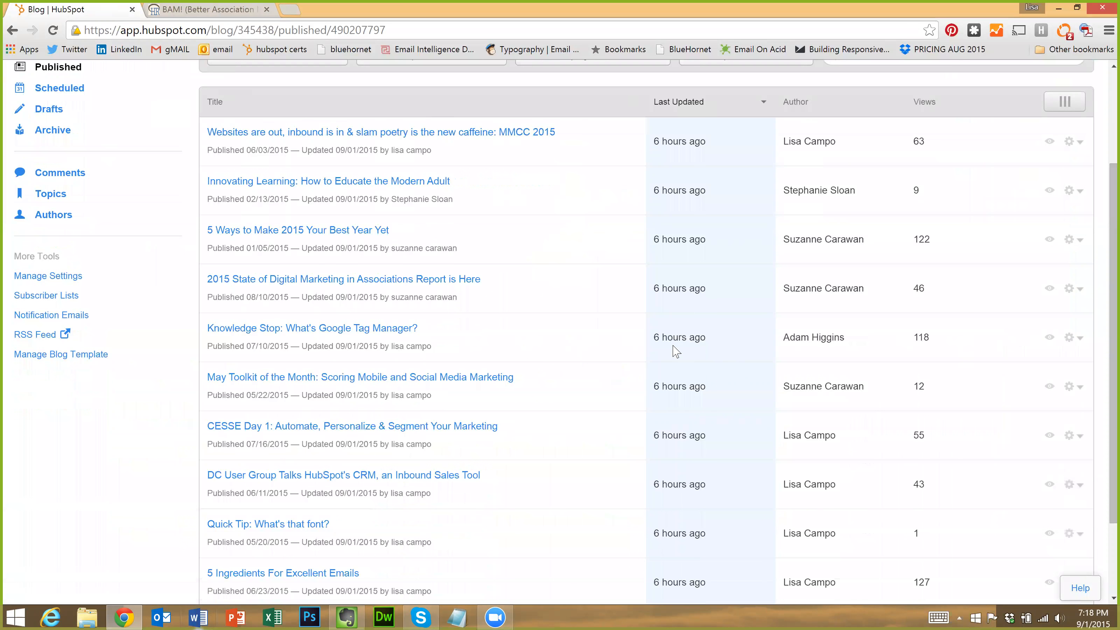
pyautogui.scroll(3, 738, 397)
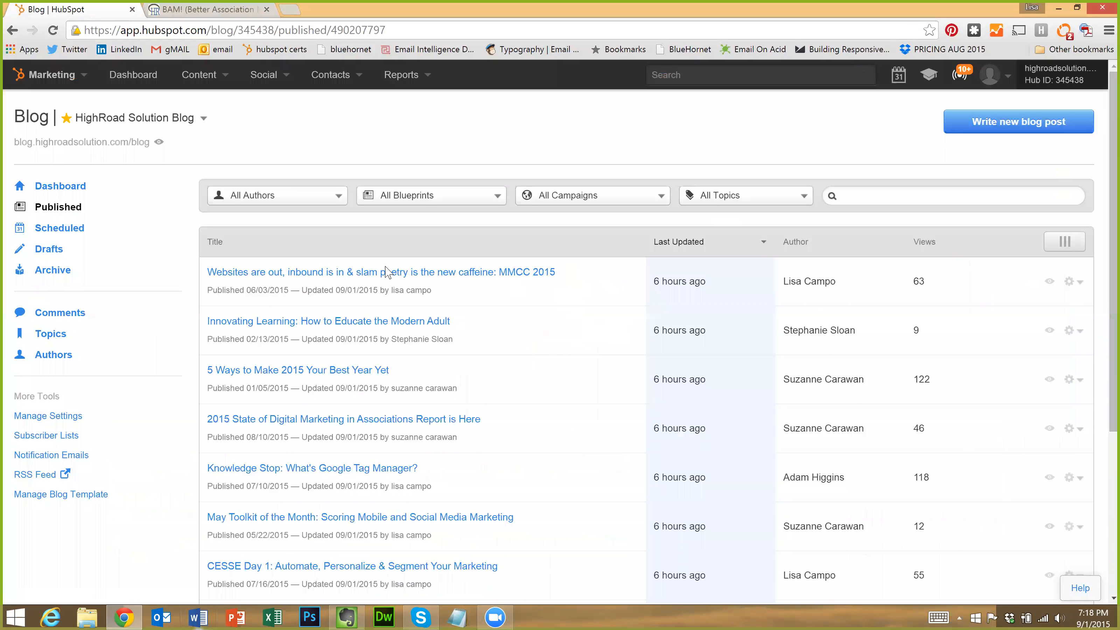
# Toggle the Last Updated sort to oldest then newest first, and preview the MMCC 2015 post
pyautogui.click(678, 244)
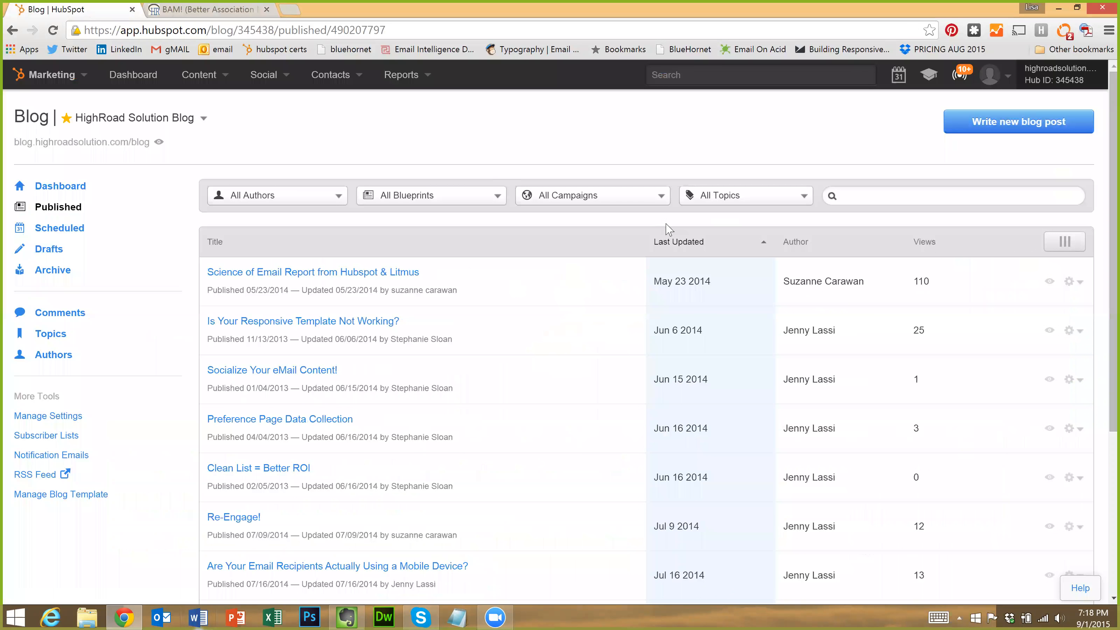
pyautogui.click(683, 250)
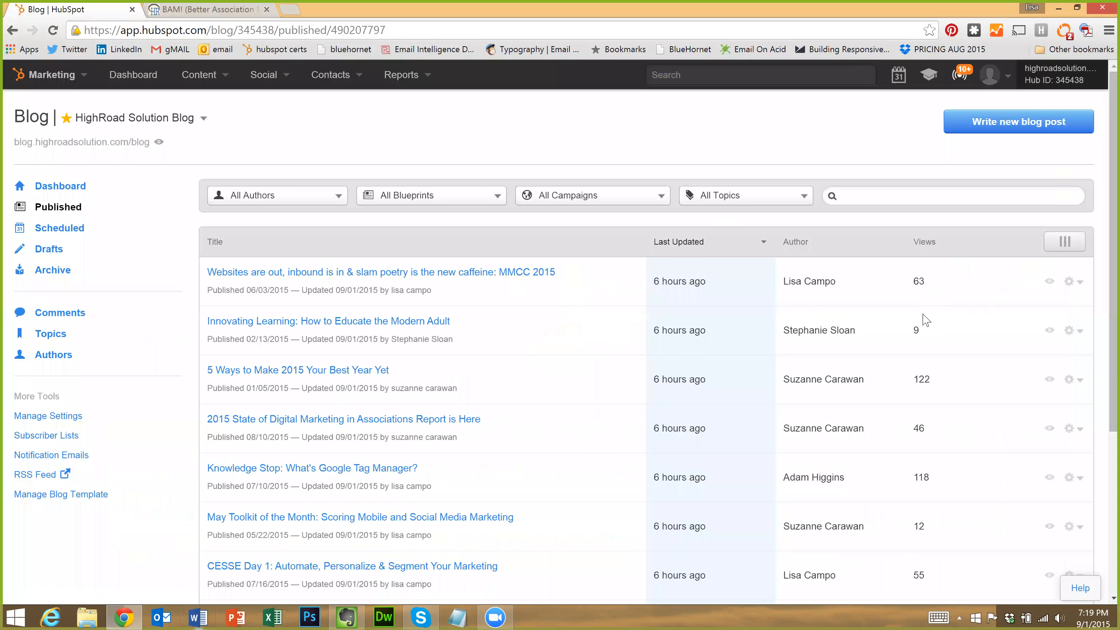
pyautogui.scroll(-2, 903, 322)
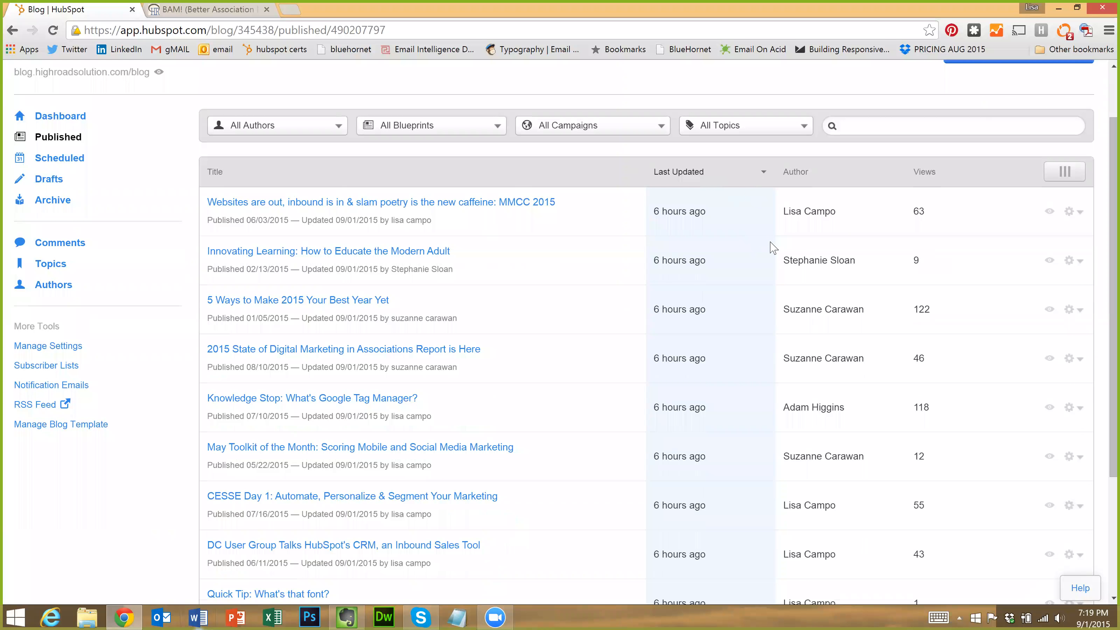
pyautogui.scroll(-4, 707, 243)
pyautogui.scroll(7, 707, 243)
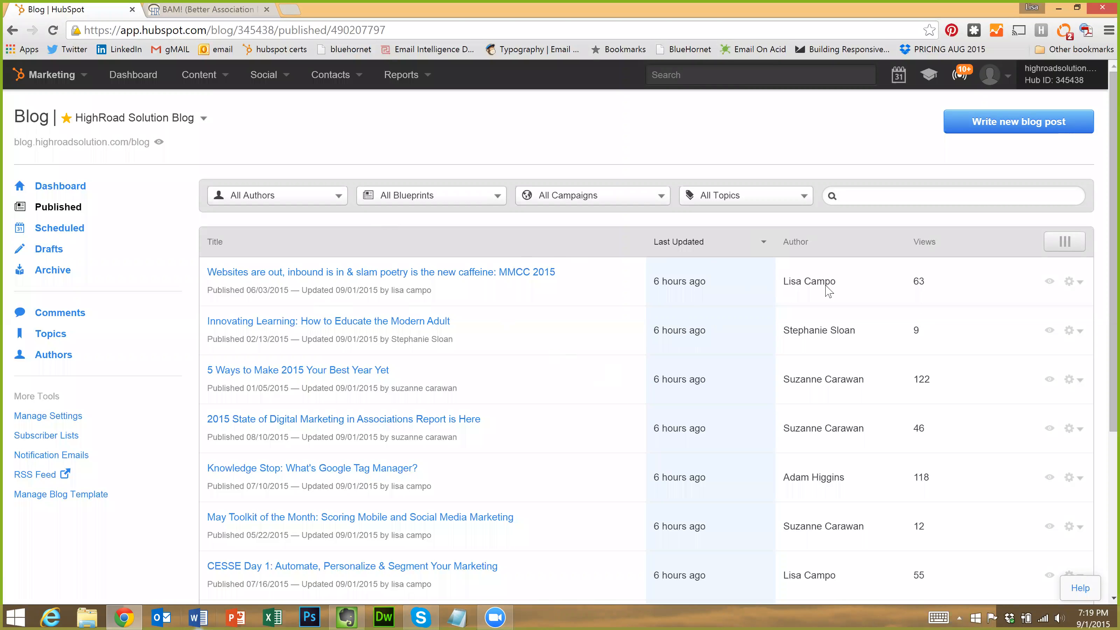
pyautogui.click(1051, 282)
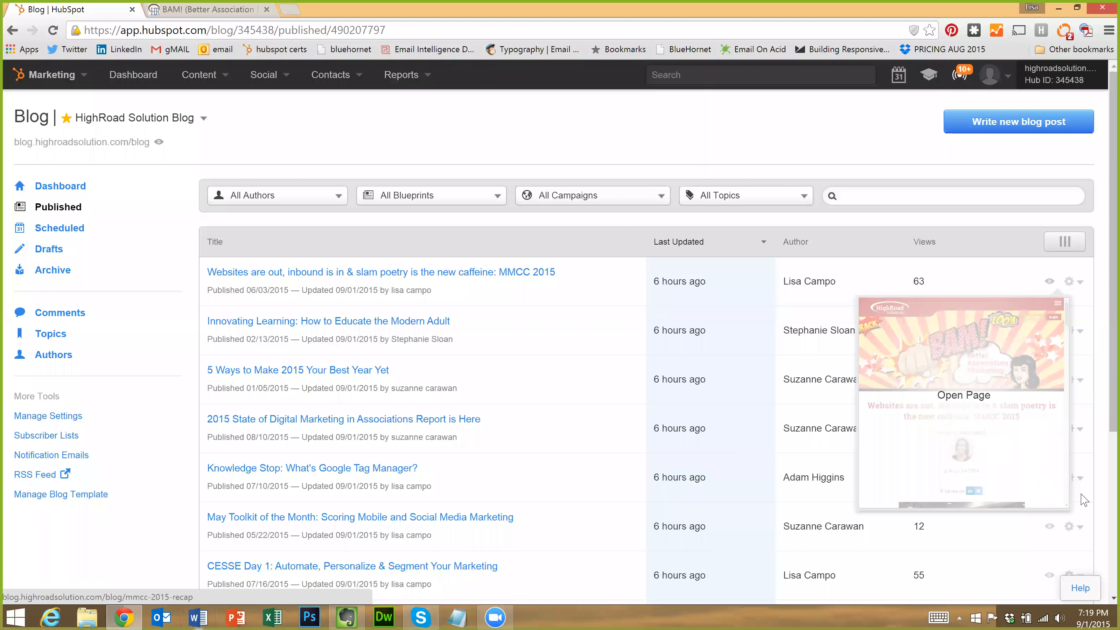
# Dismiss the first post's options menu and search the published posts for ASAE
pyautogui.click(1079, 283)
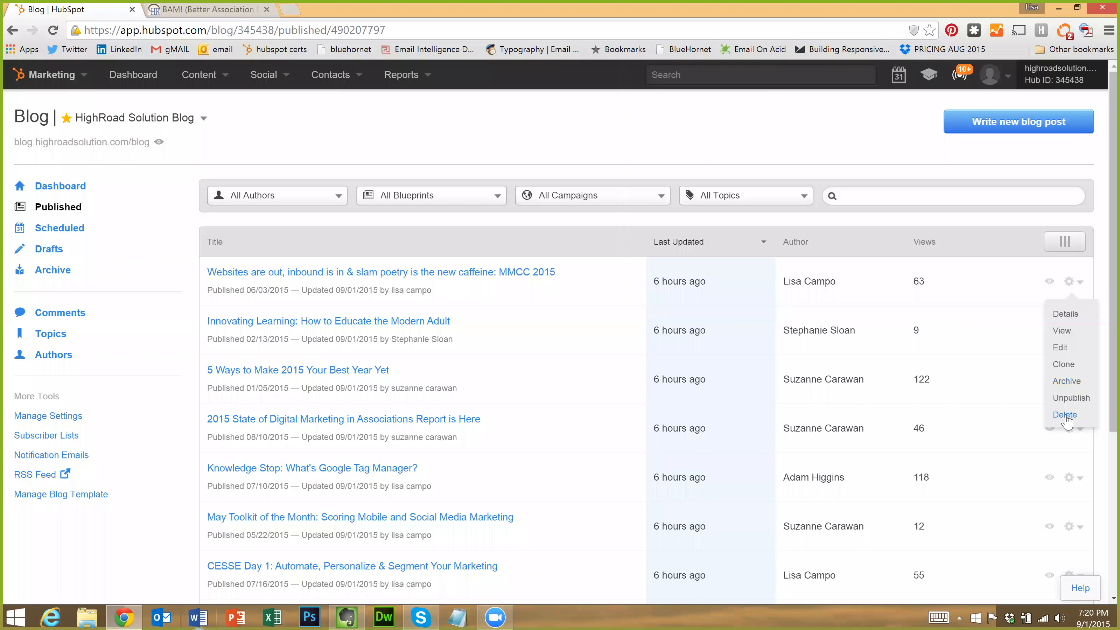
pyautogui.click(1078, 284)
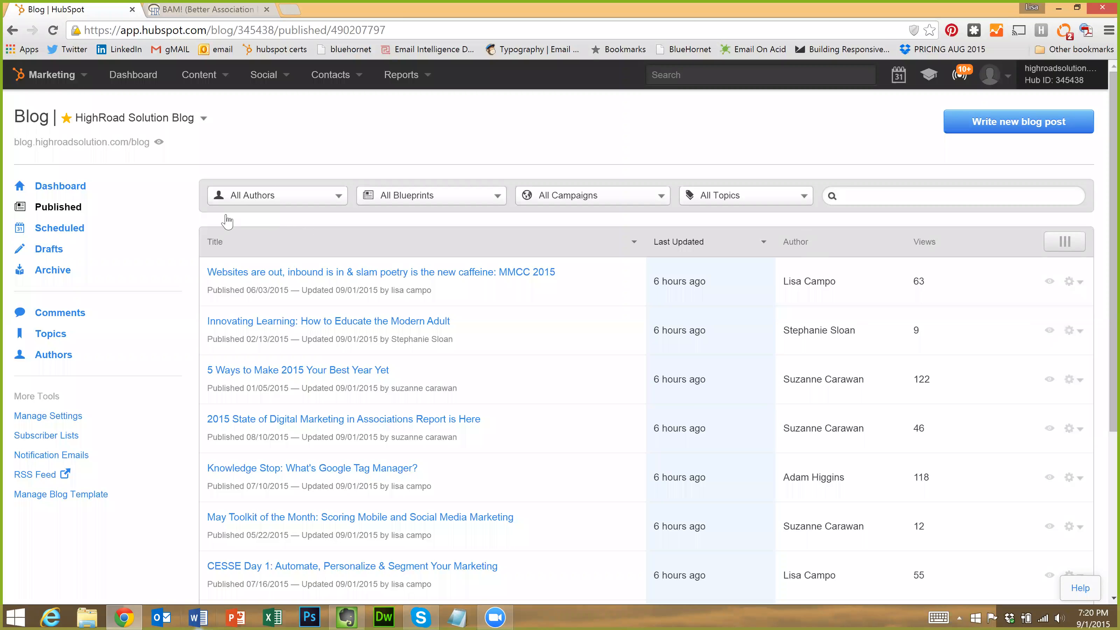
pyautogui.click(841, 196)
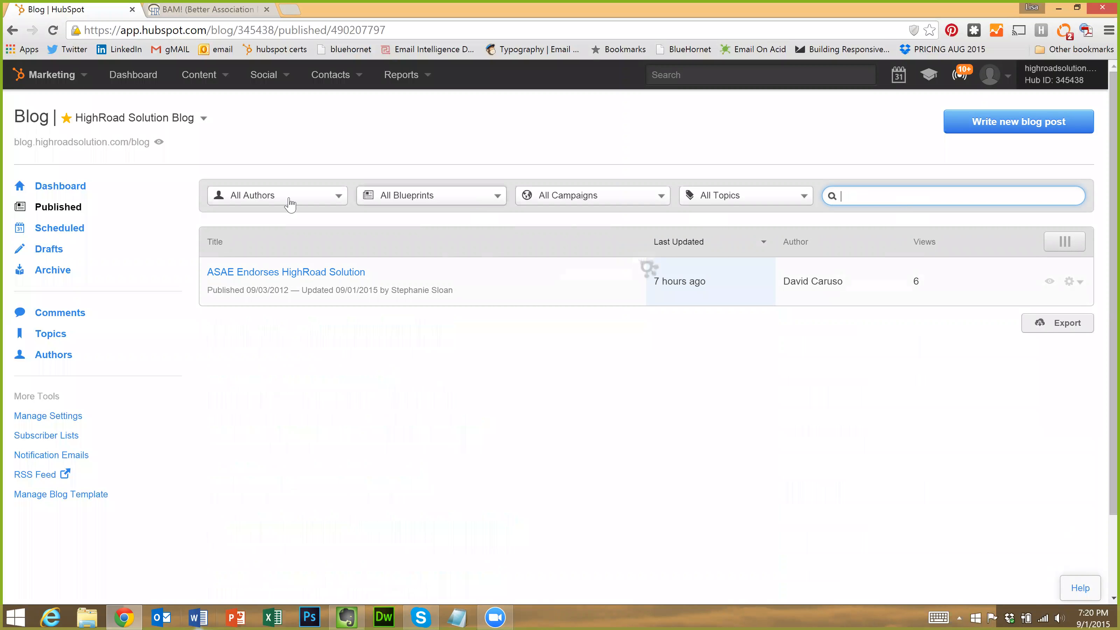
# Filter the blog posts by the chosen author
pyautogui.click(316, 201)
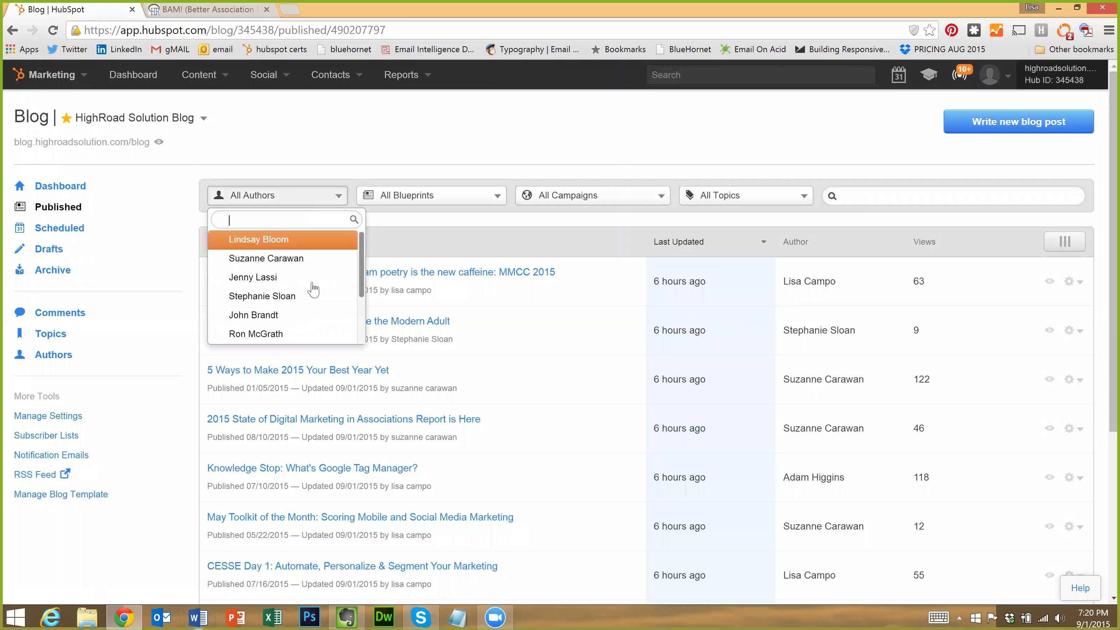
pyautogui.scroll(-2, 311, 274)
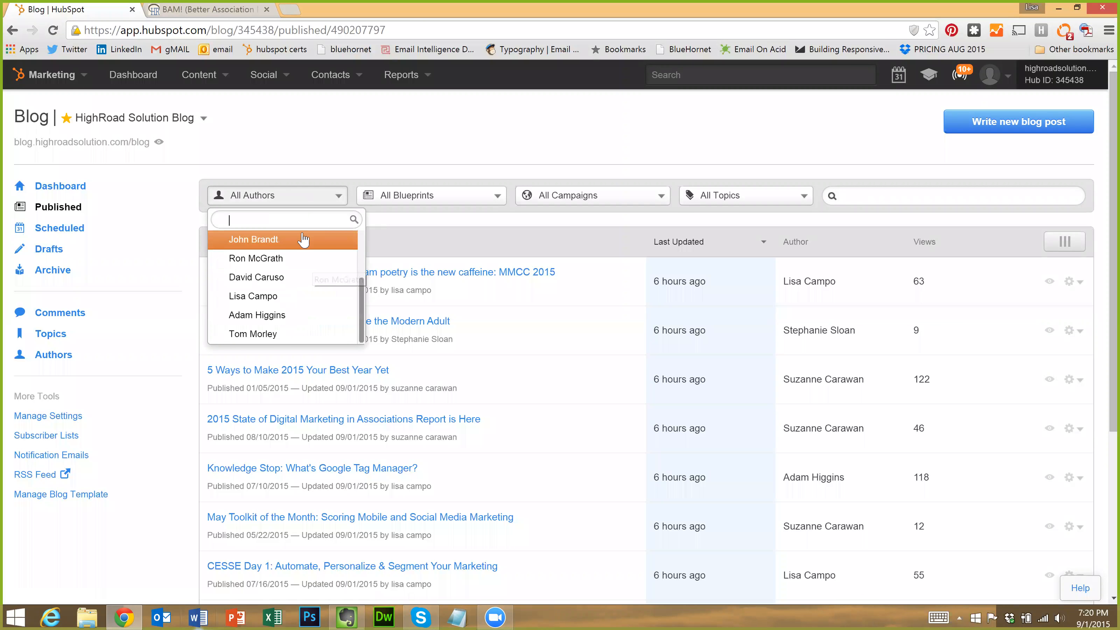
pyautogui.click(287, 297)
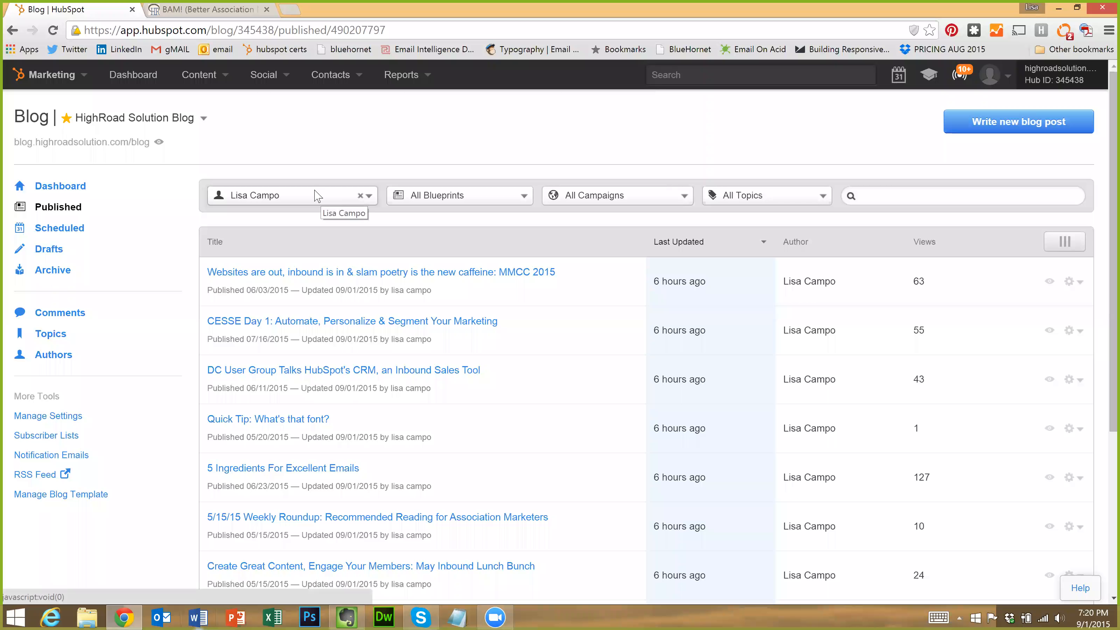
pyautogui.click(316, 196)
pyautogui.scroll(1, 304, 243)
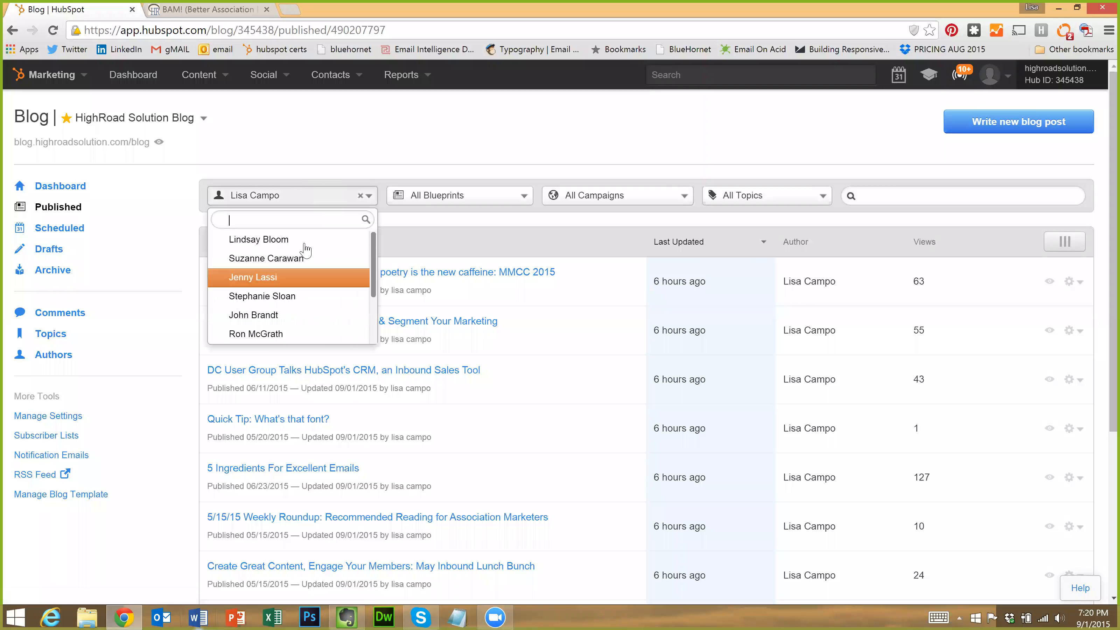
pyautogui.click(493, 195)
# Browse the Blueprints filter, then filter posts to the 2015 HighRoad U campaign
pyautogui.click(492, 195)
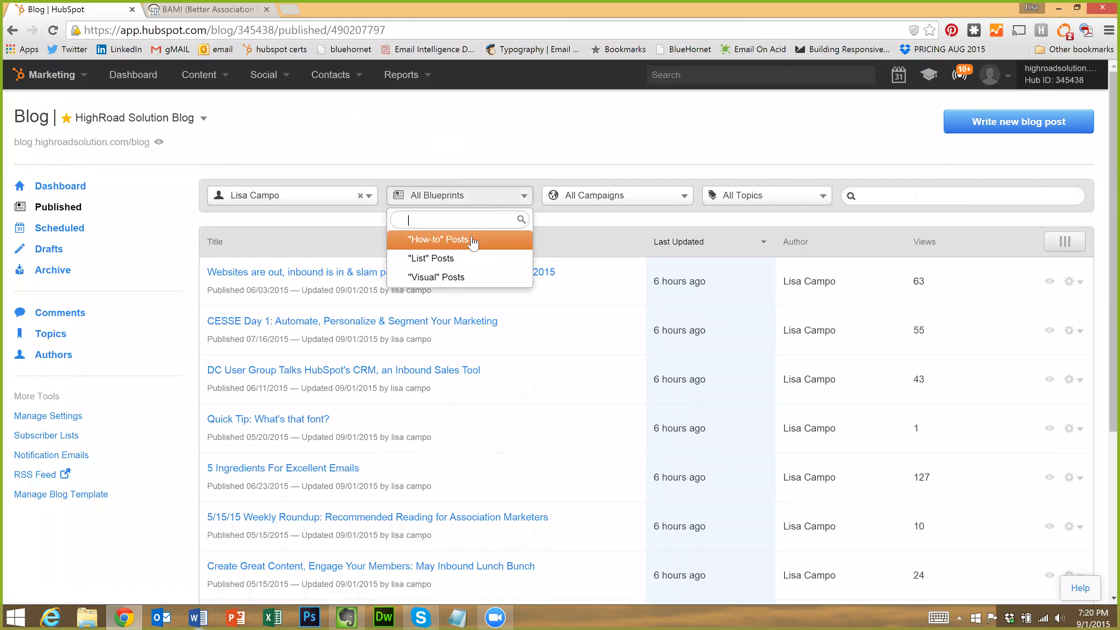
pyautogui.click(550, 163)
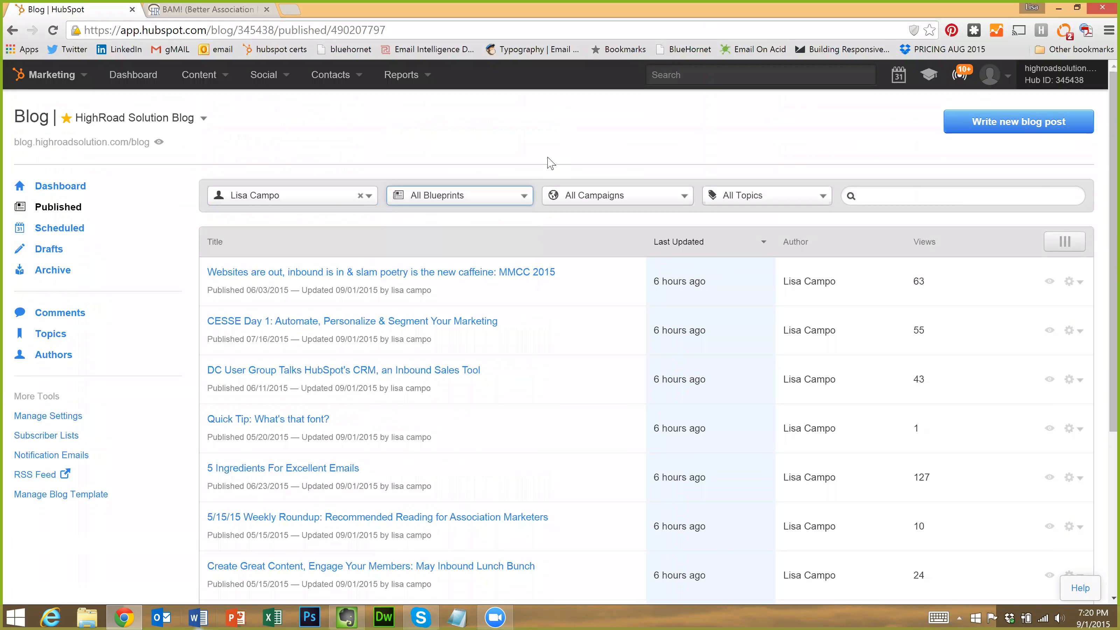
pyautogui.click(497, 198)
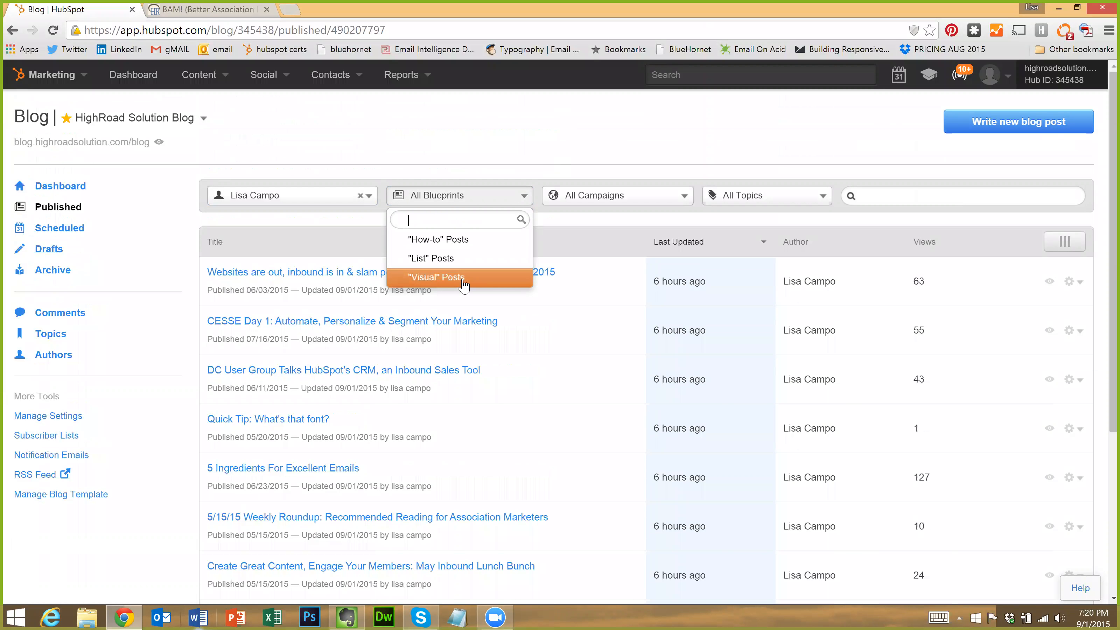
pyautogui.click(609, 225)
pyautogui.click(607, 195)
pyautogui.press('Up')
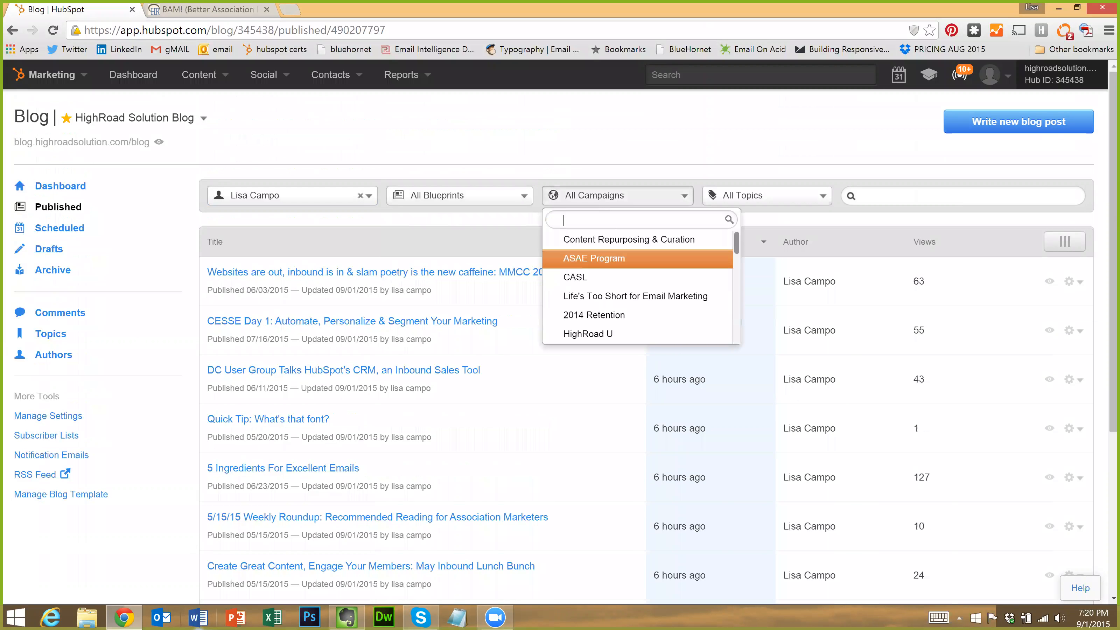
pyautogui.write('2015')
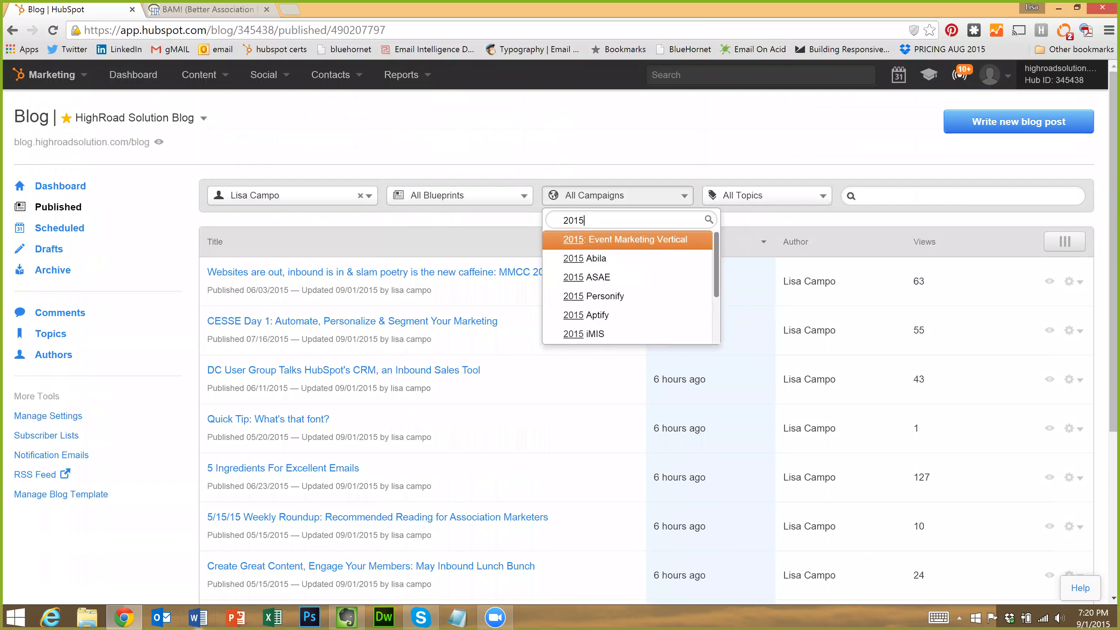
pyautogui.write(' highr')
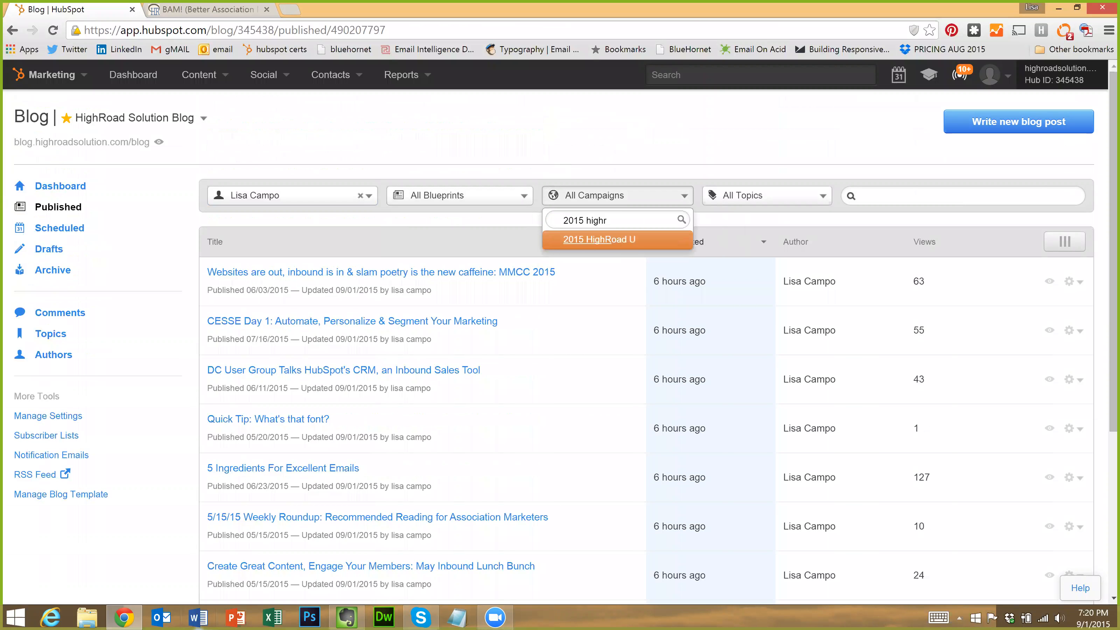
pyautogui.click(617, 240)
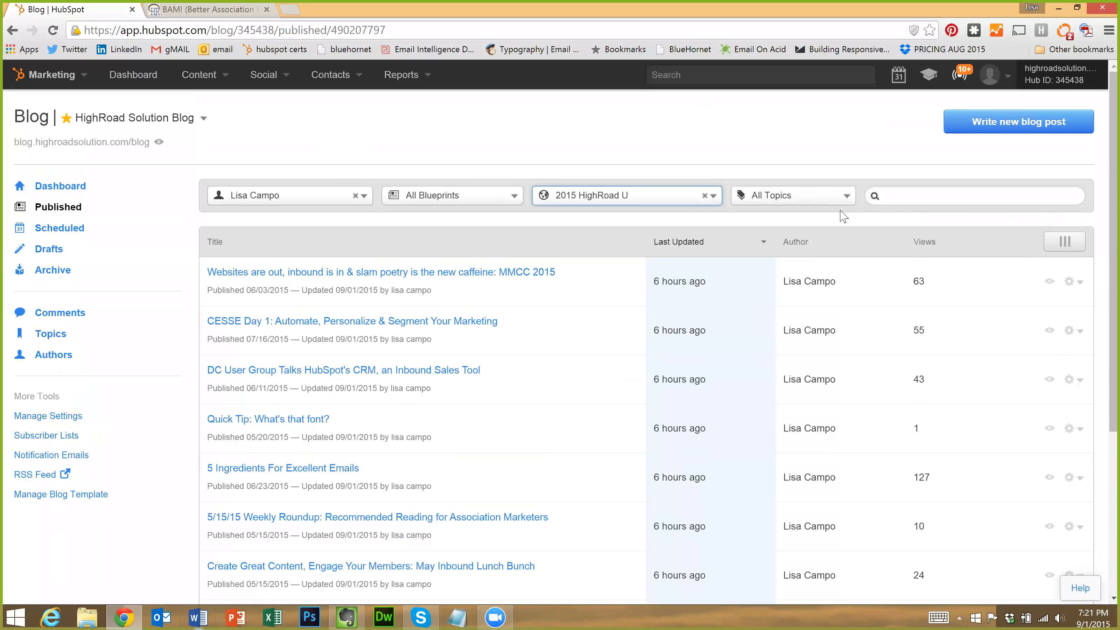
# Browse the Topics filter without choosing, then view the Scheduled posts, which are empty
pyautogui.click(790, 197)
pyautogui.press('Down')
pyautogui.press('Down')
pyautogui.press('Down')
pyautogui.press('Down')
pyautogui.press('Down')
pyautogui.press('Down')
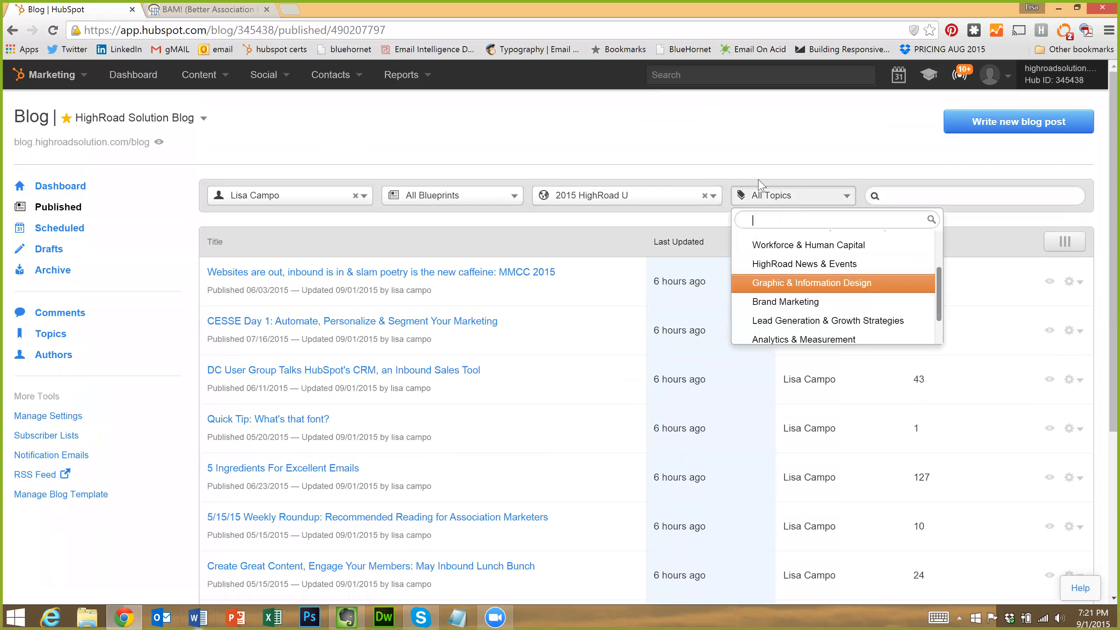
pyautogui.press('Up')
pyautogui.press('Up')
pyautogui.press('Escape')
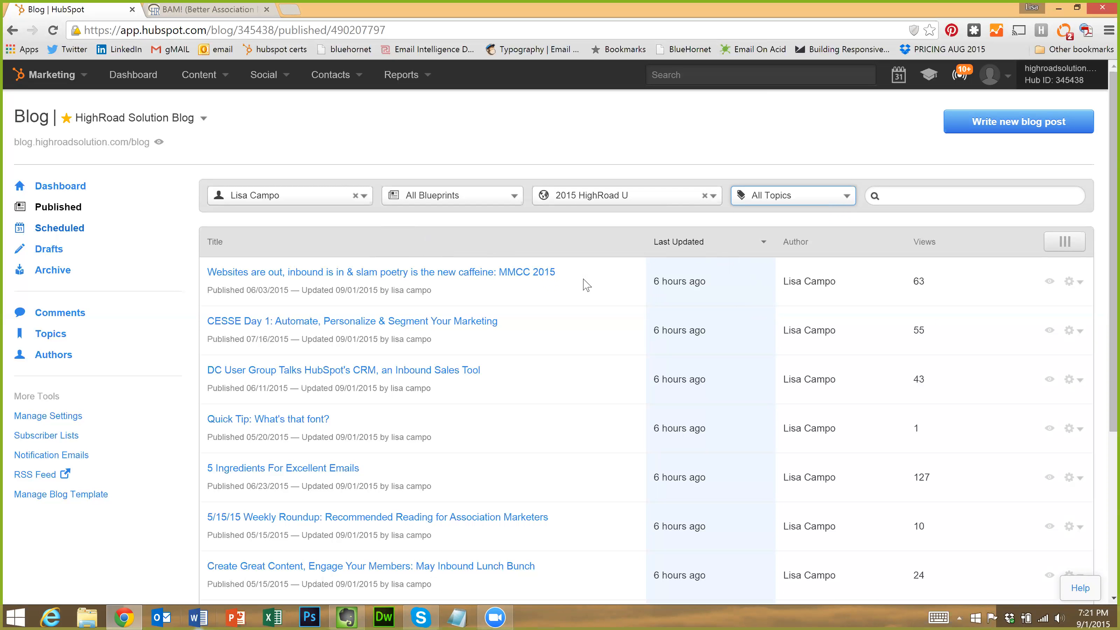
pyautogui.click(39, 231)
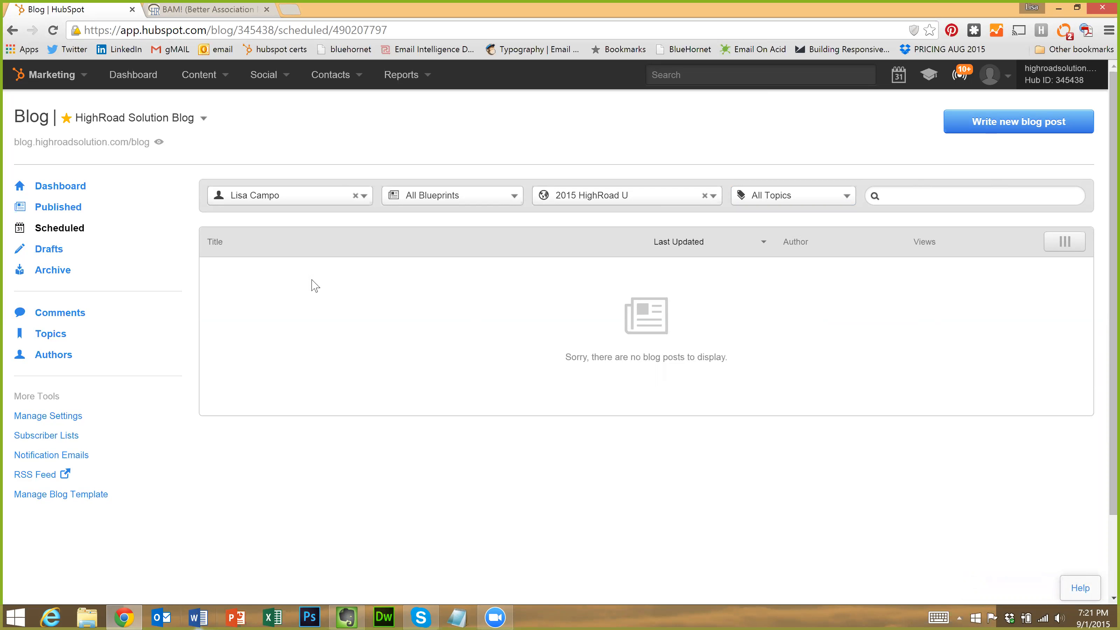
# Check the Drafts and Archive lists, then view Comments showing 1 approved comment
pyautogui.click(50, 254)
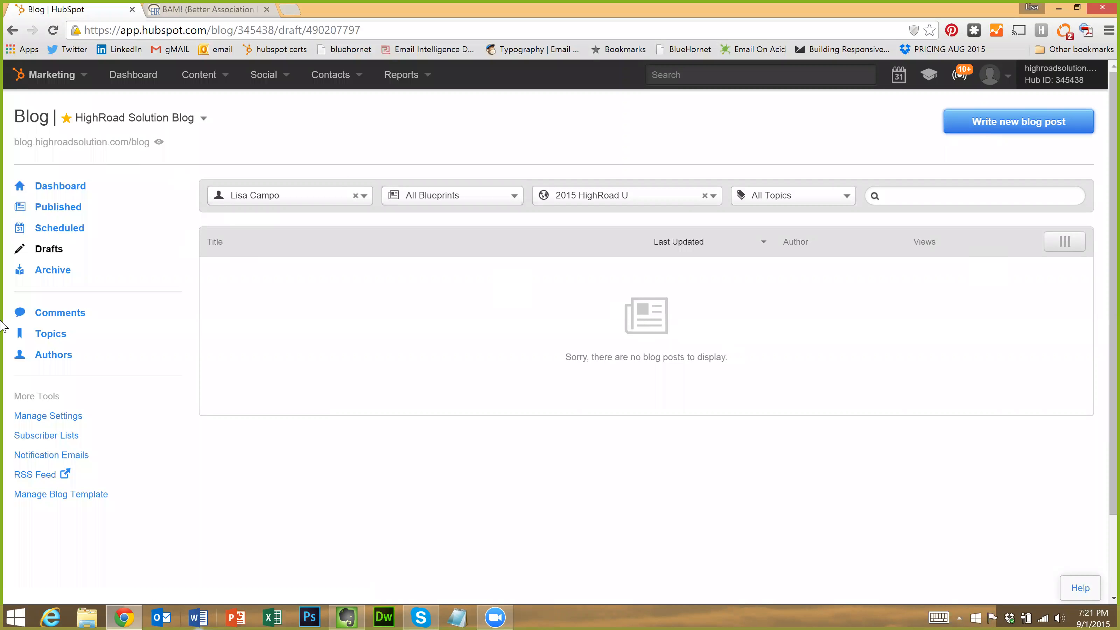
pyautogui.click(54, 272)
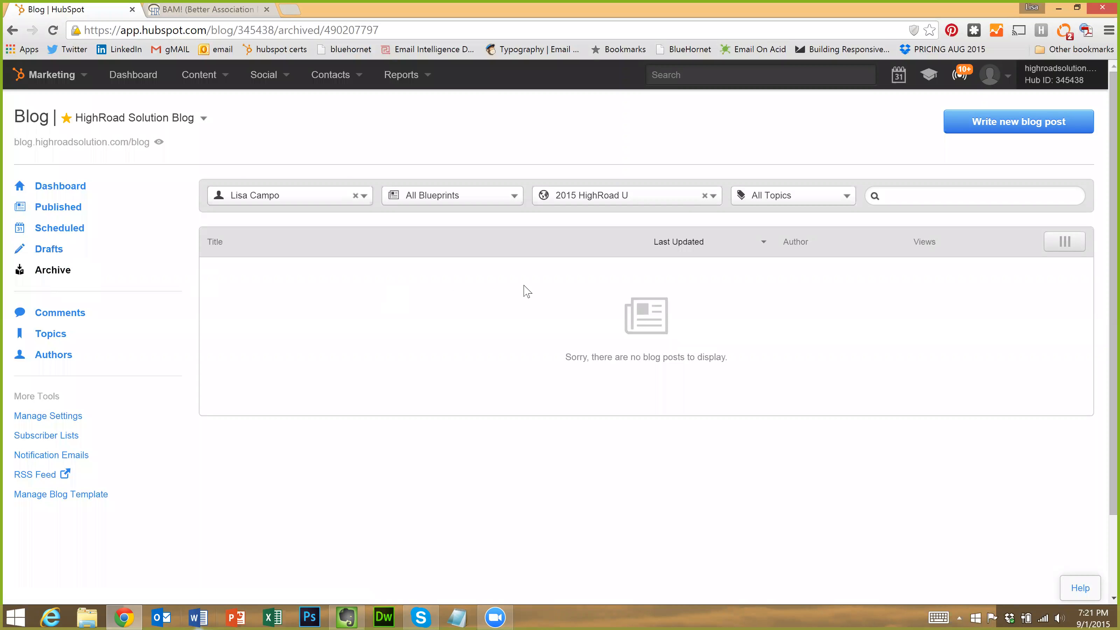
pyautogui.click(57, 314)
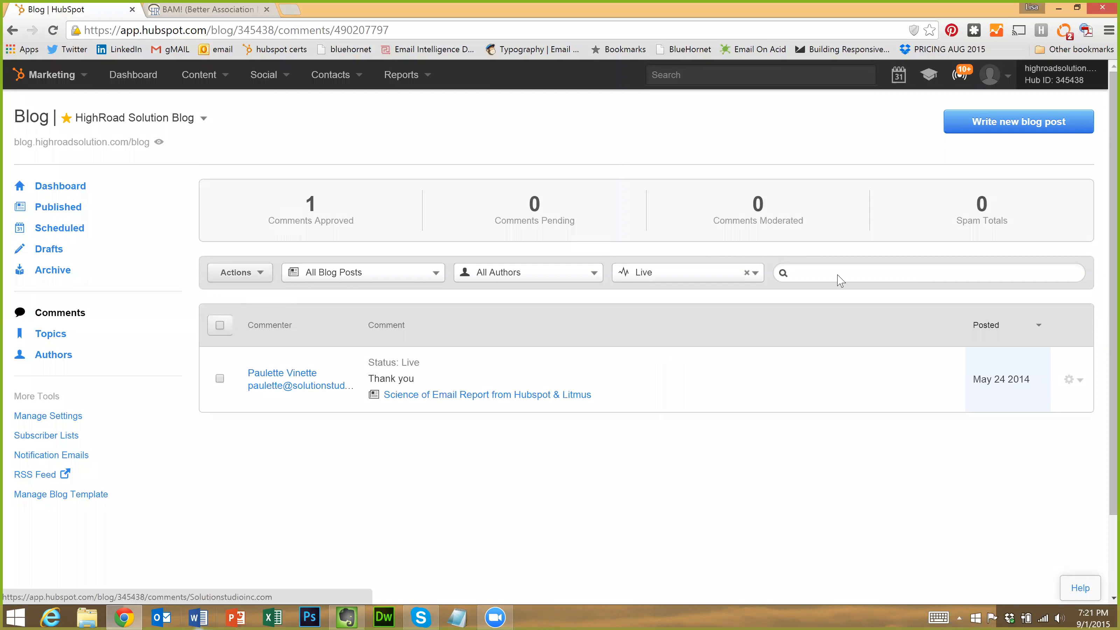
# Look over the comment bulk Actions and single-comment gear options, then go to the blog Topics list
pyautogui.click(219, 327)
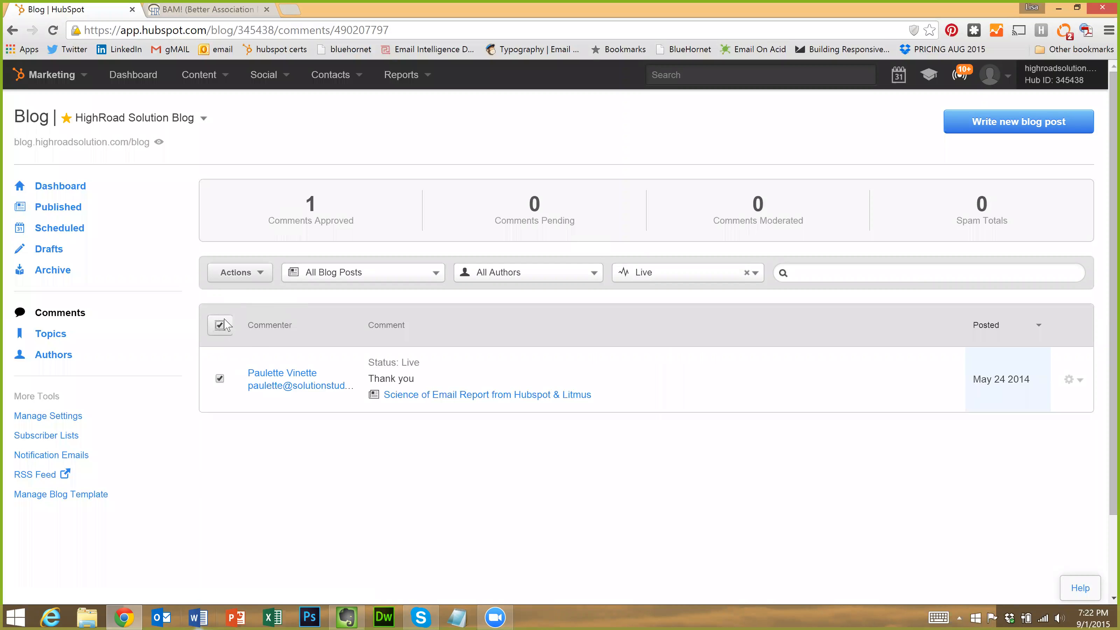
pyautogui.click(261, 274)
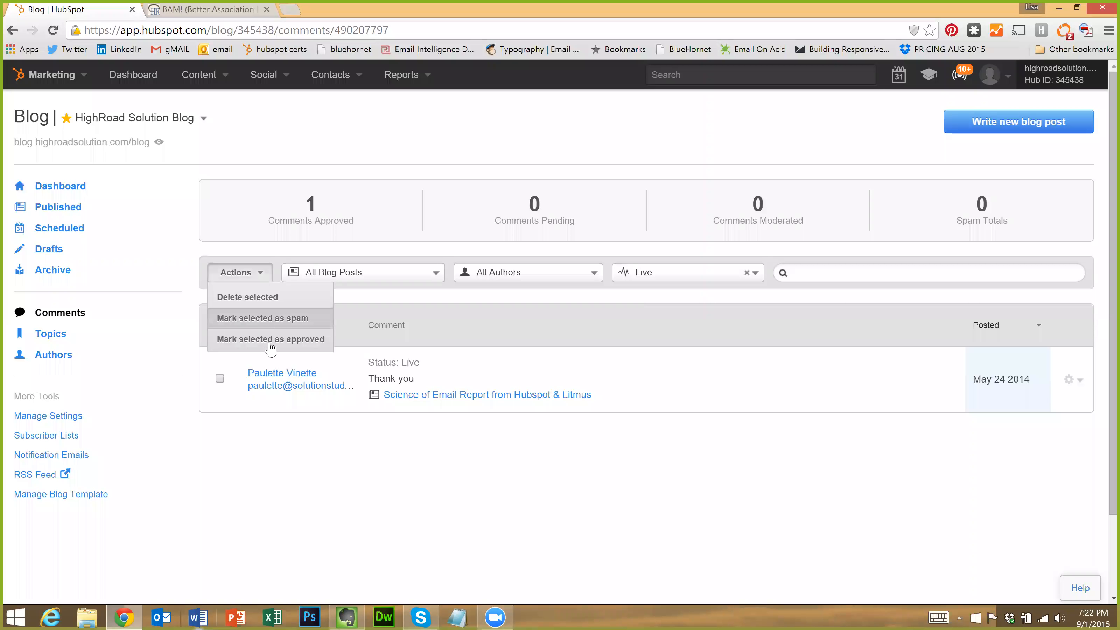
pyautogui.click(197, 250)
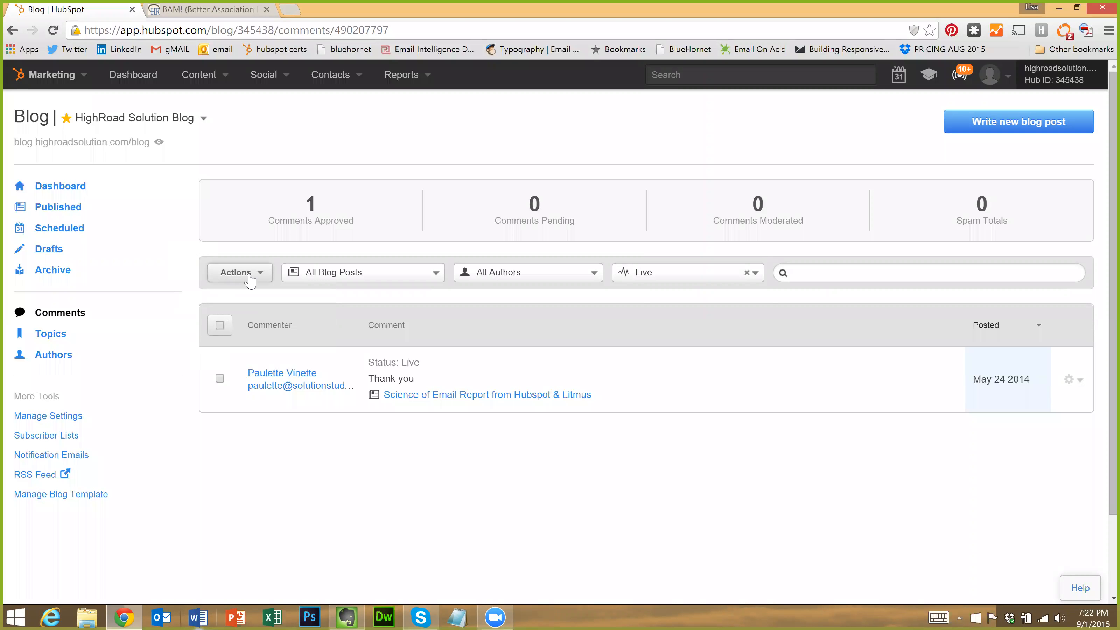
pyautogui.click(1073, 384)
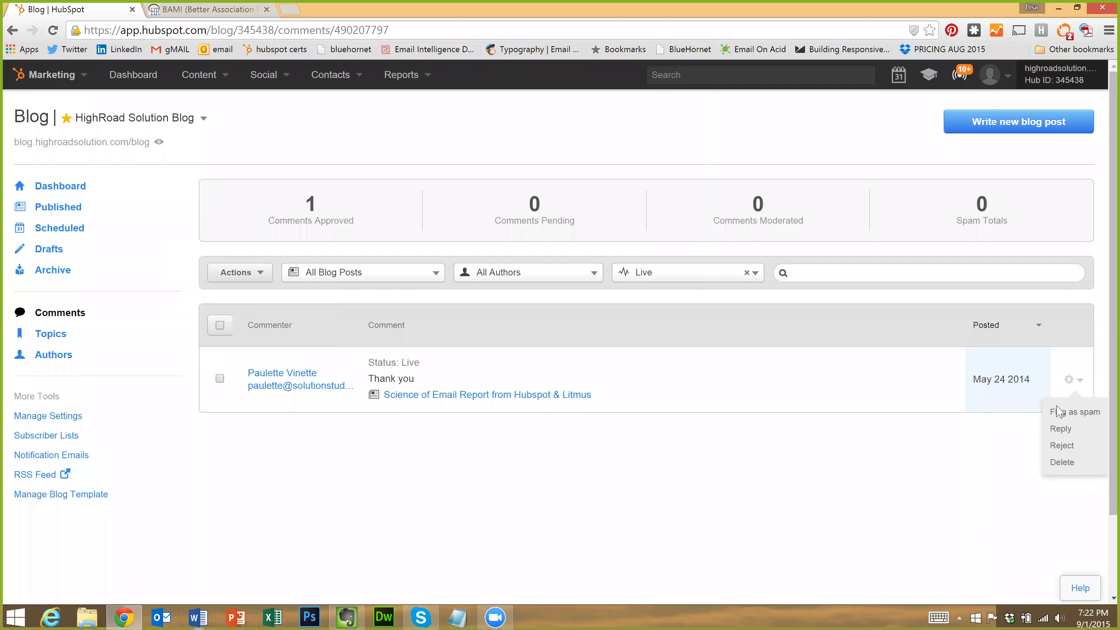
pyautogui.click(50, 334)
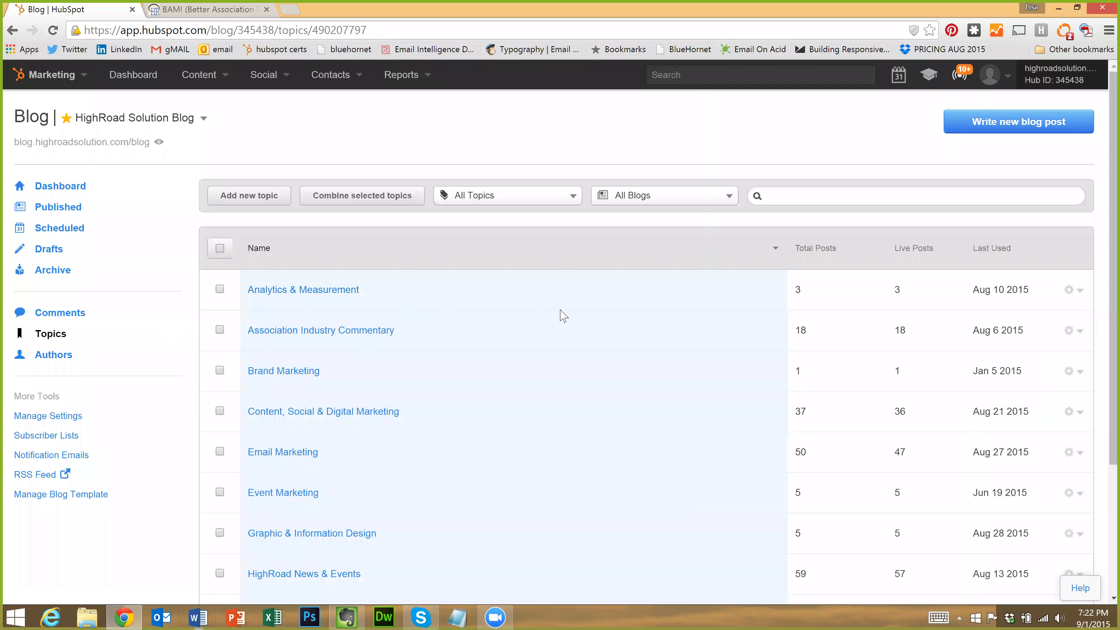
# Sort topics by Last Used descending, then tick Graphic & Information Design and view its options
pyautogui.scroll(-3, 565, 313)
pyautogui.scroll(1, 631, 321)
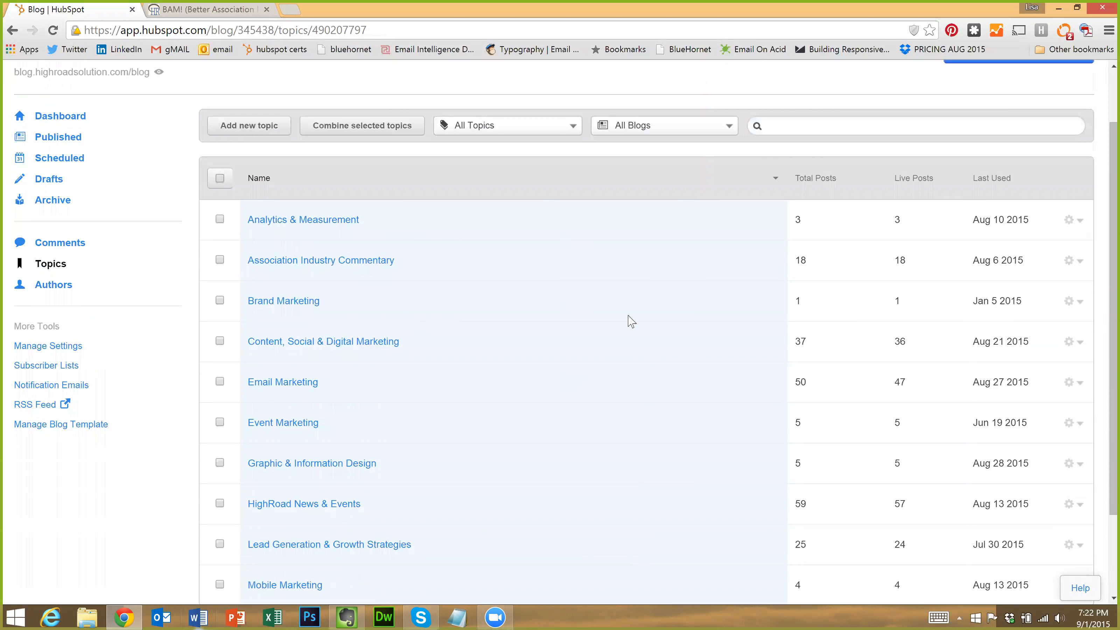
pyautogui.scroll(-1, 461, 292)
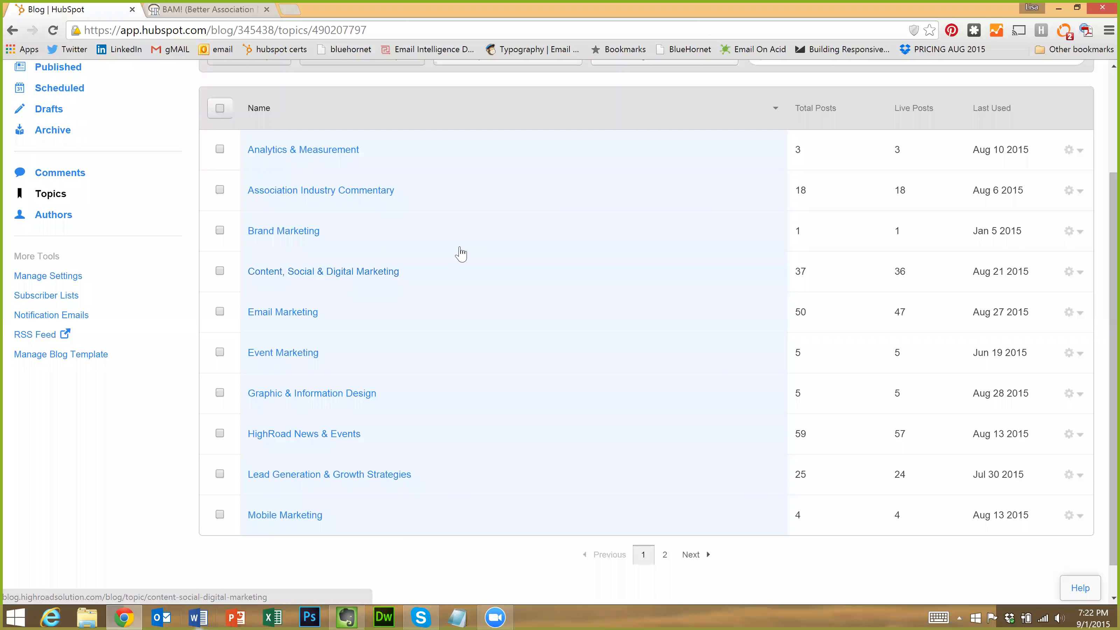
pyautogui.scroll(3, 459, 253)
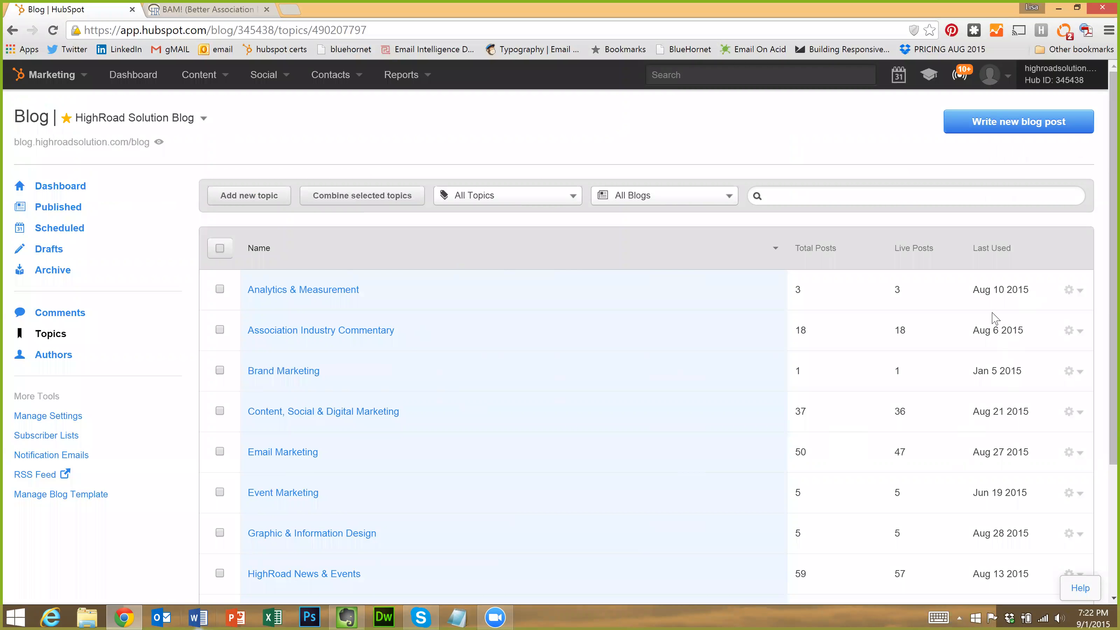
pyautogui.click(1004, 256)
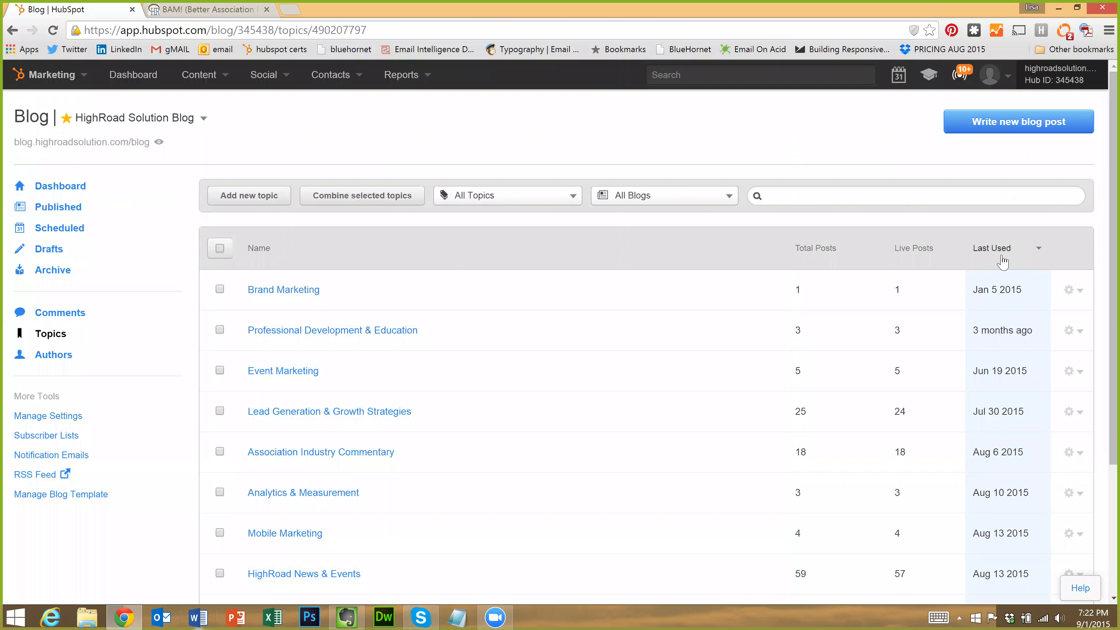
pyautogui.click(1005, 254)
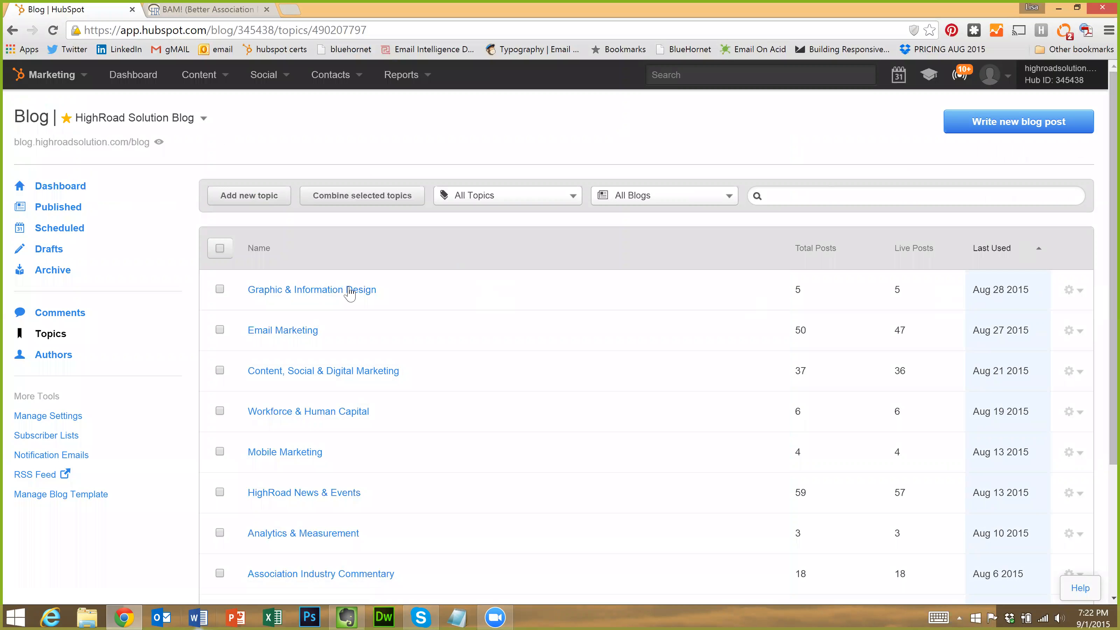
pyautogui.click(220, 289)
pyautogui.click(1076, 291)
# Untick Graphic & Information Design and switch to the blog Authors list
pyautogui.click(219, 291)
pyautogui.click(54, 355)
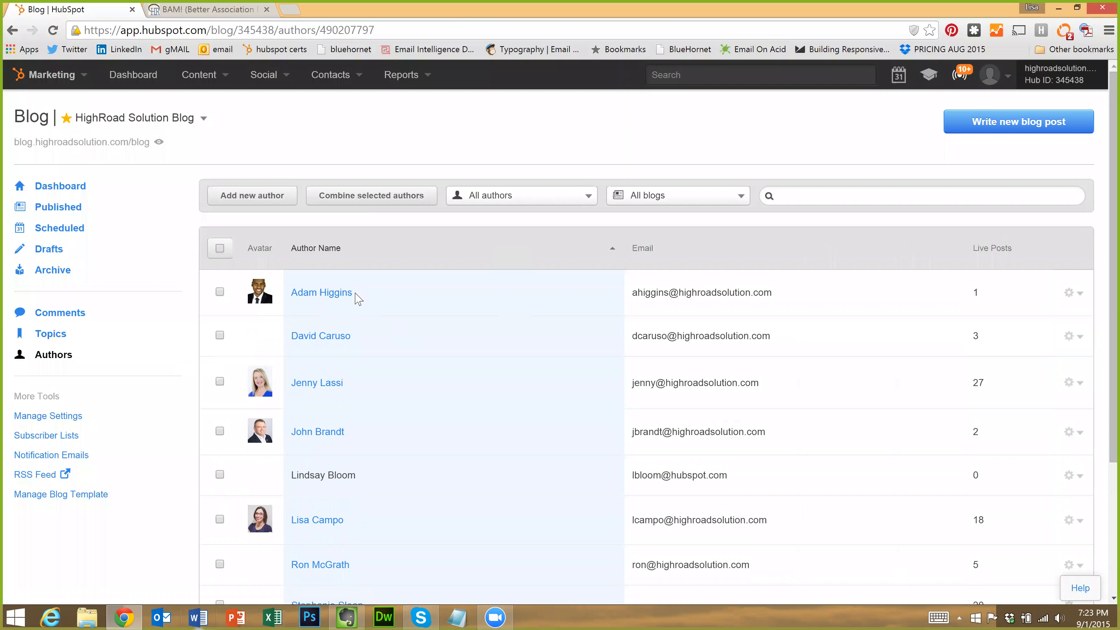
pyautogui.scroll(-2, 443, 375)
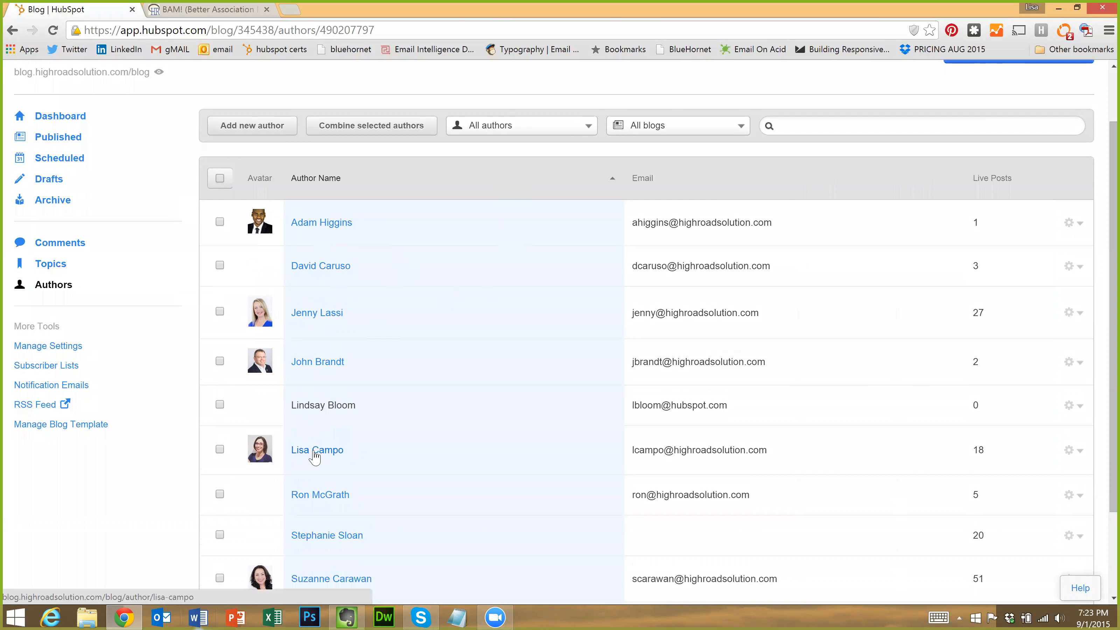
# Browse an author's public page on the live HighRoad Solution blog, then return to the Authors list
pyautogui.click(314, 453)
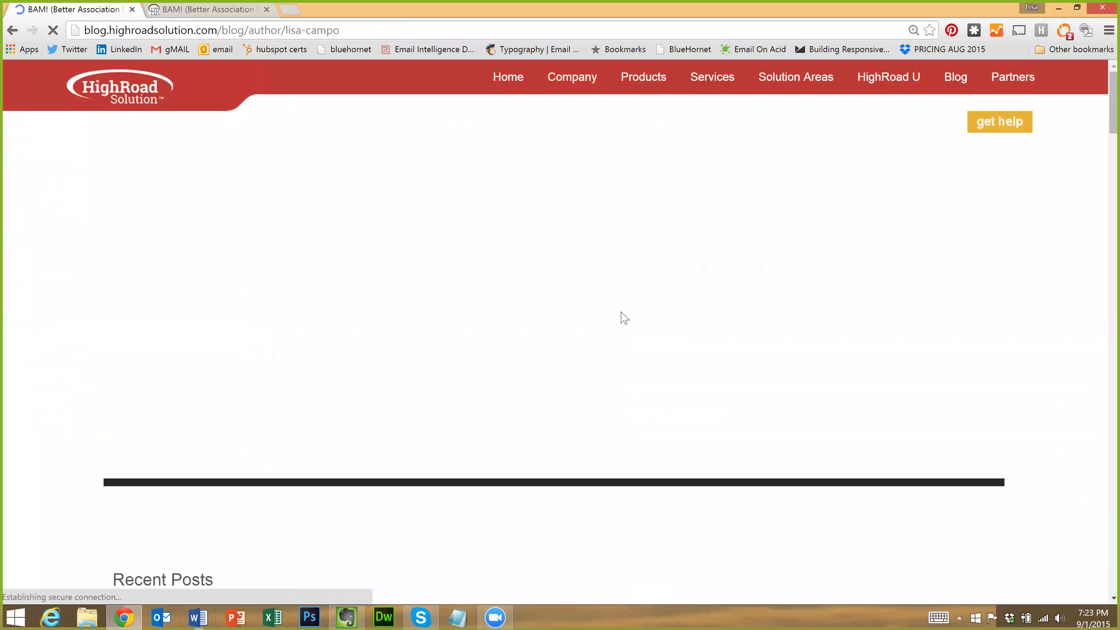
pyautogui.scroll(-3, 640, 322)
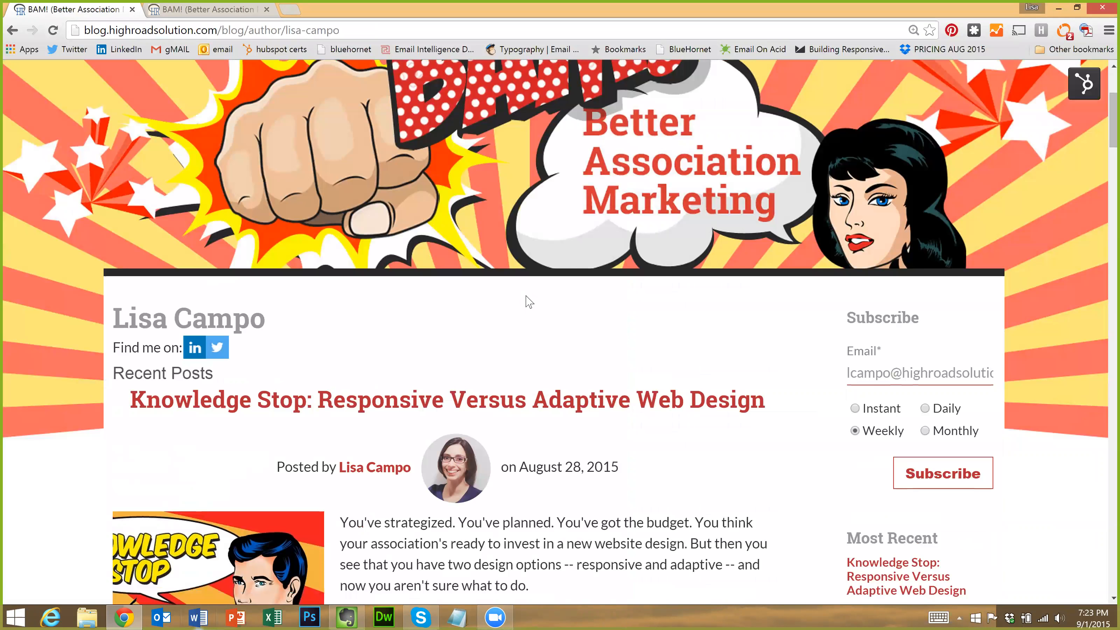
pyautogui.scroll(-3, 522, 304)
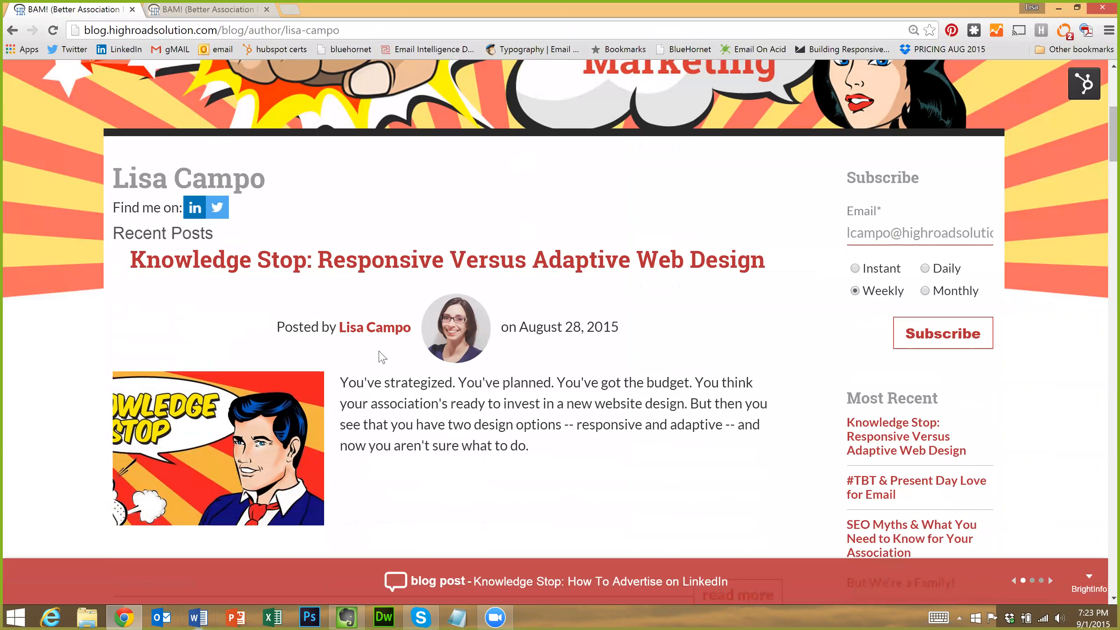
pyautogui.scroll(-3, 485, 326)
pyautogui.scroll(4, 448, 308)
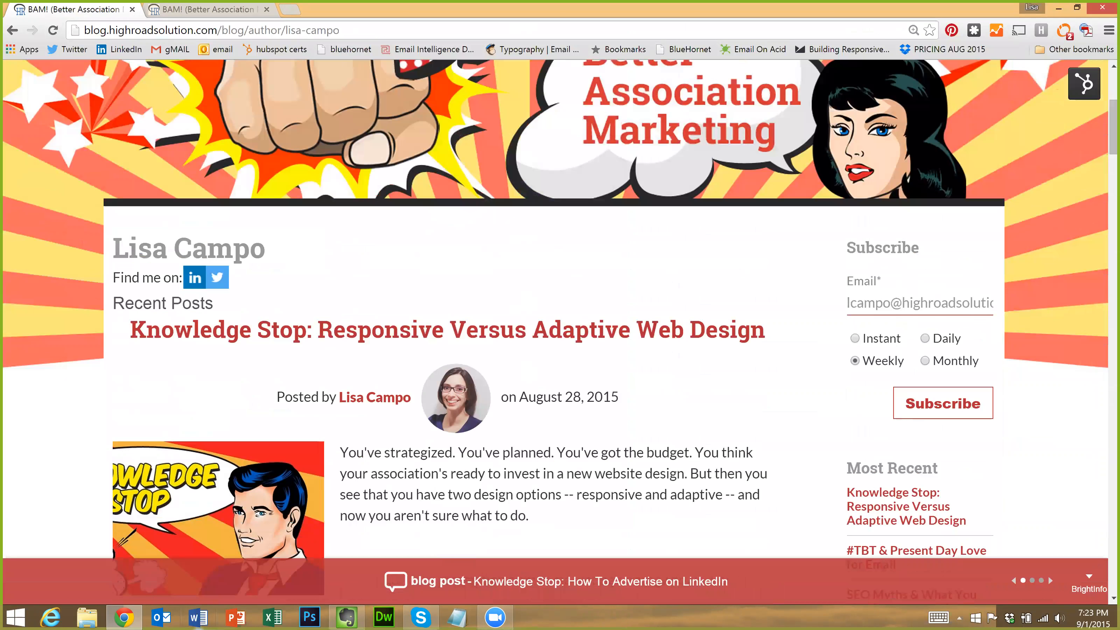
pyautogui.scroll(-5, 479, 296)
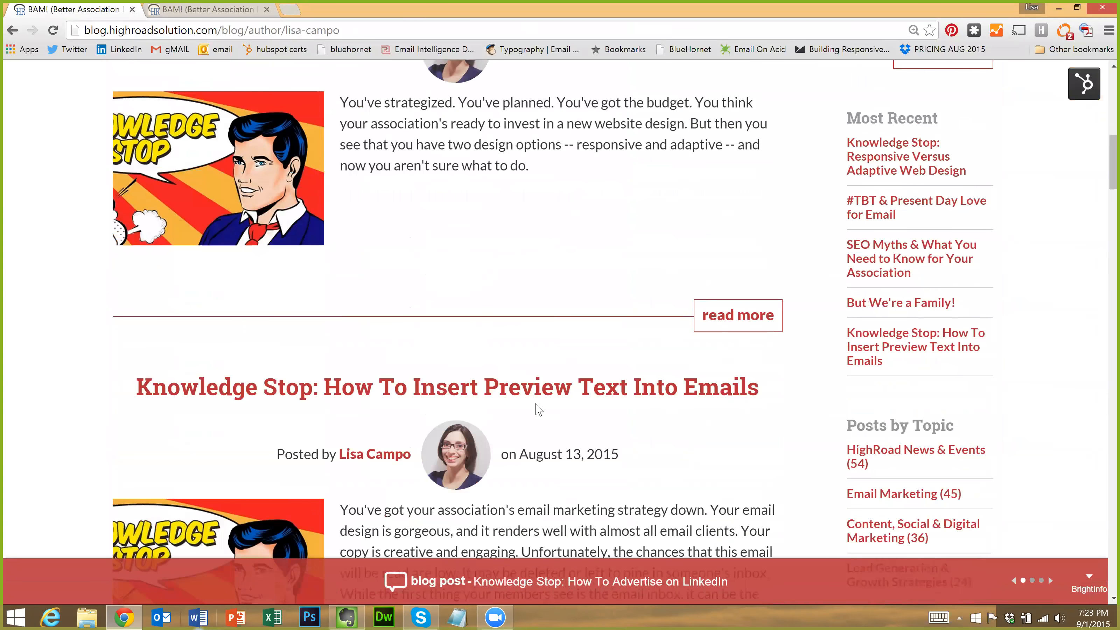
pyautogui.scroll(5, 222, 286)
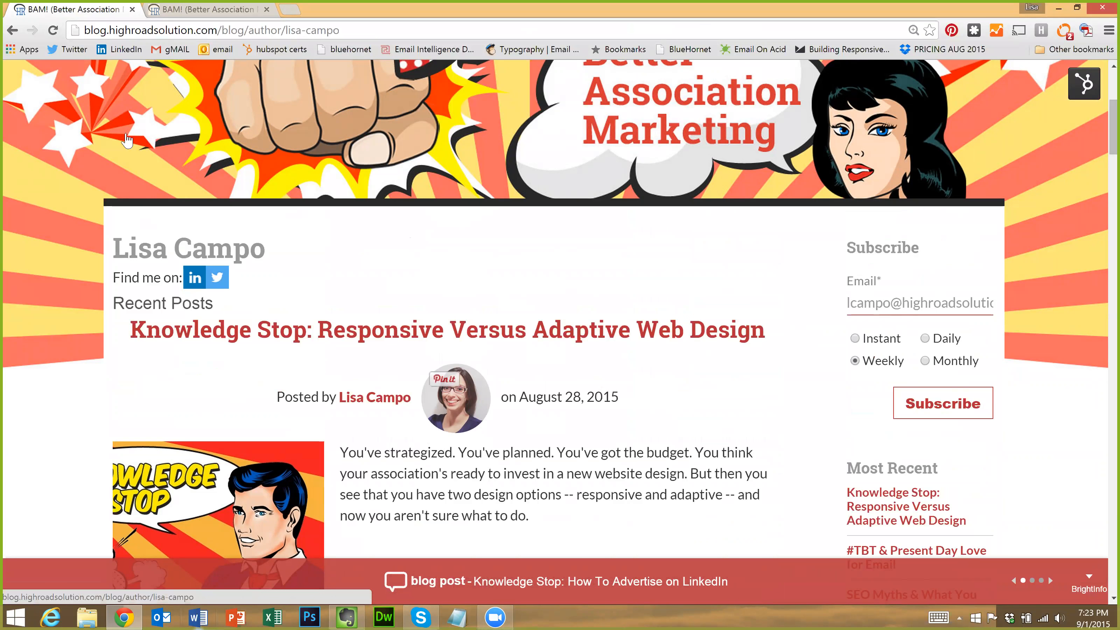
pyautogui.click(13, 31)
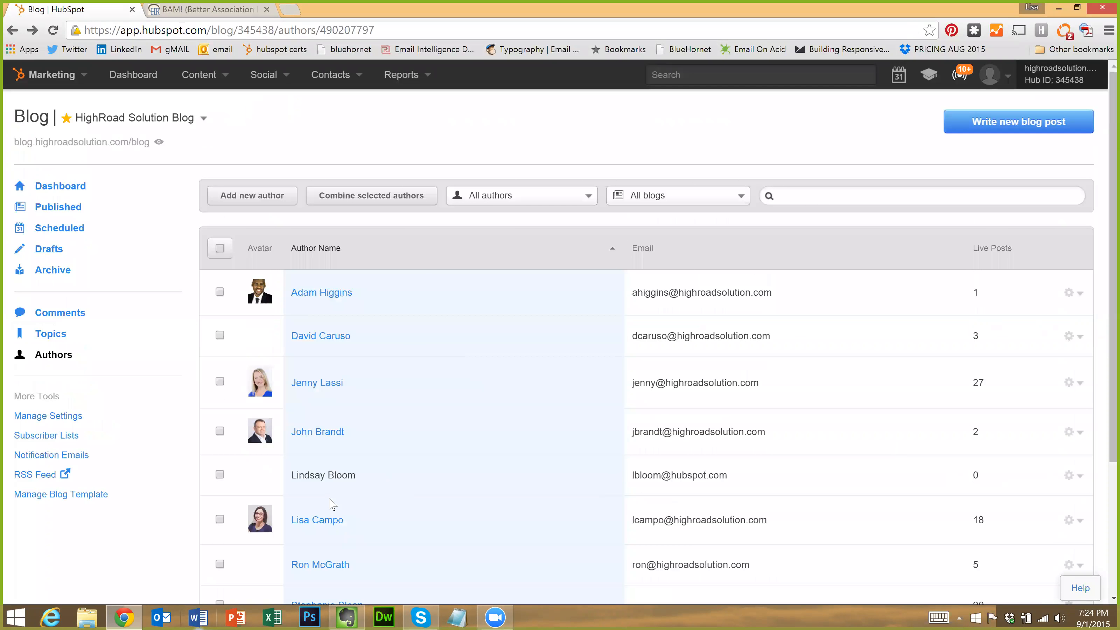
# Review an author's fields under Edit full profile and close it without changes
pyautogui.click(1078, 522)
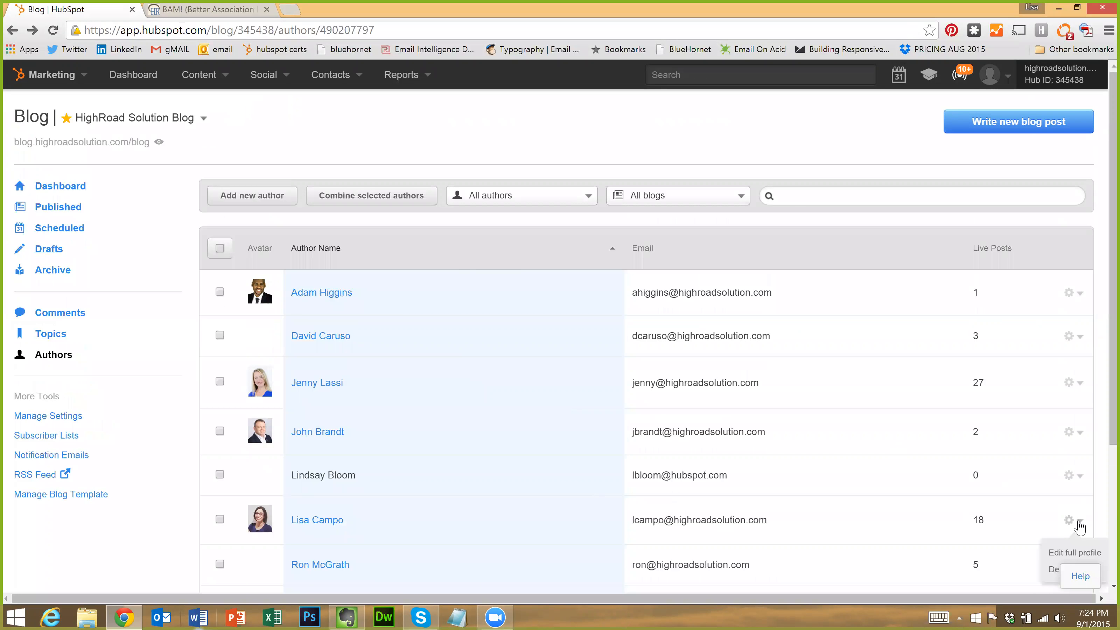
pyautogui.scroll(-1, 1078, 525)
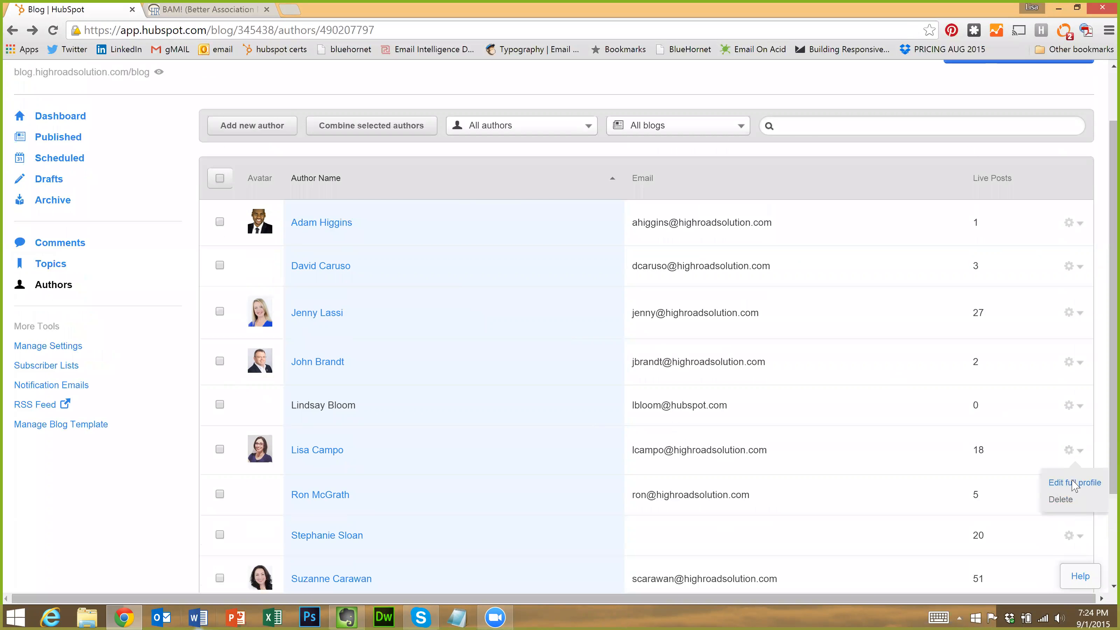
pyautogui.click(1074, 484)
pyautogui.scroll(-3, 655, 317)
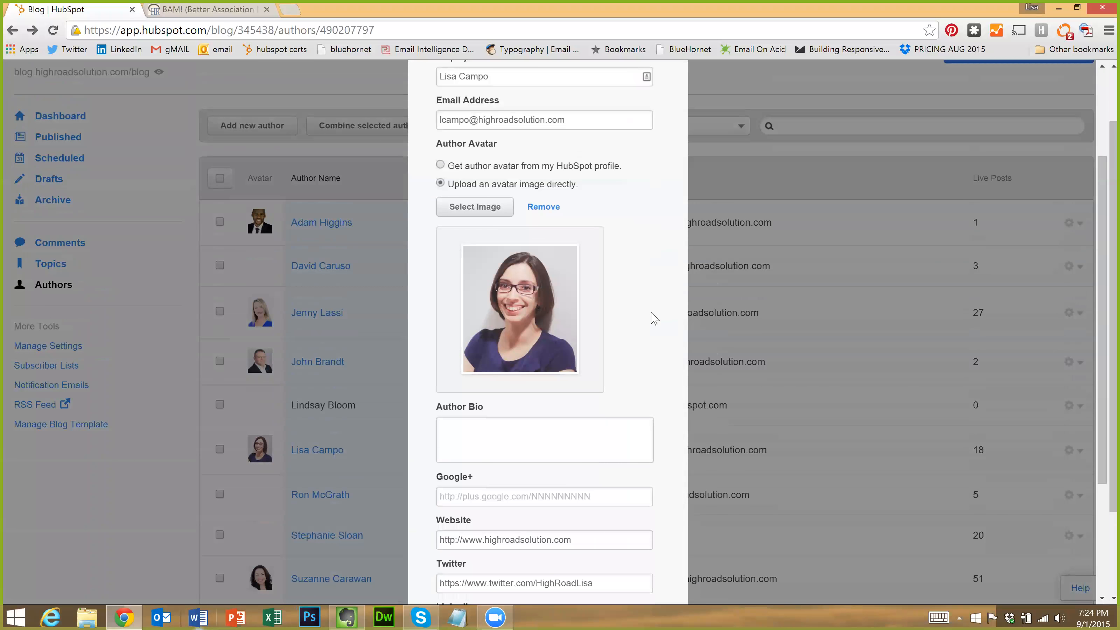
pyautogui.scroll(3, 655, 323)
pyautogui.scroll(-3, 631, 366)
pyautogui.scroll(-3, 658, 255)
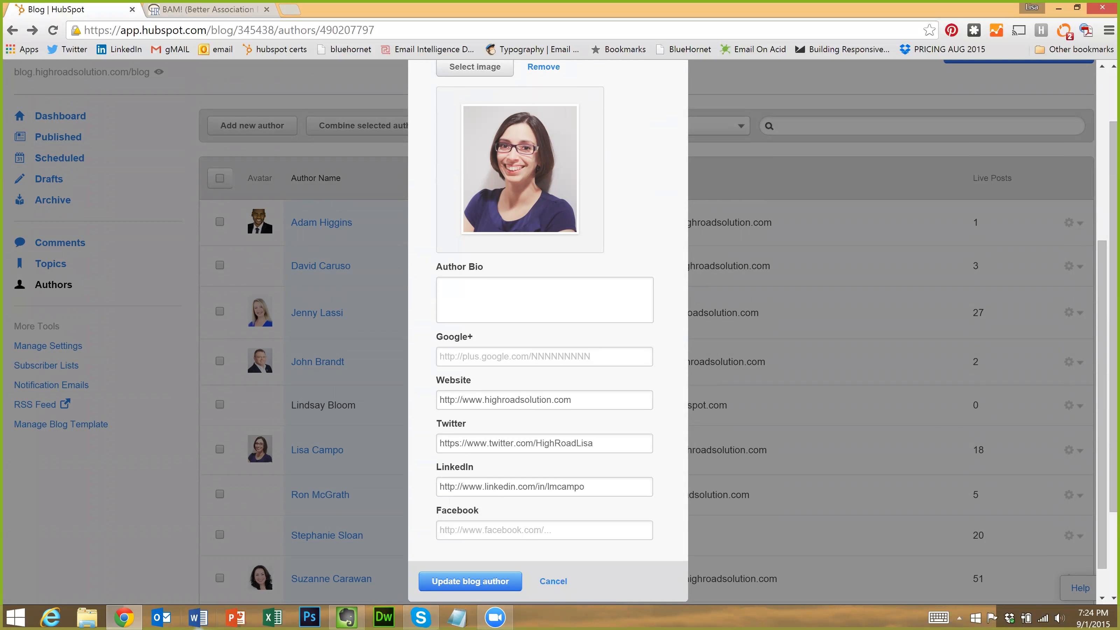
pyautogui.scroll(5, 619, 368)
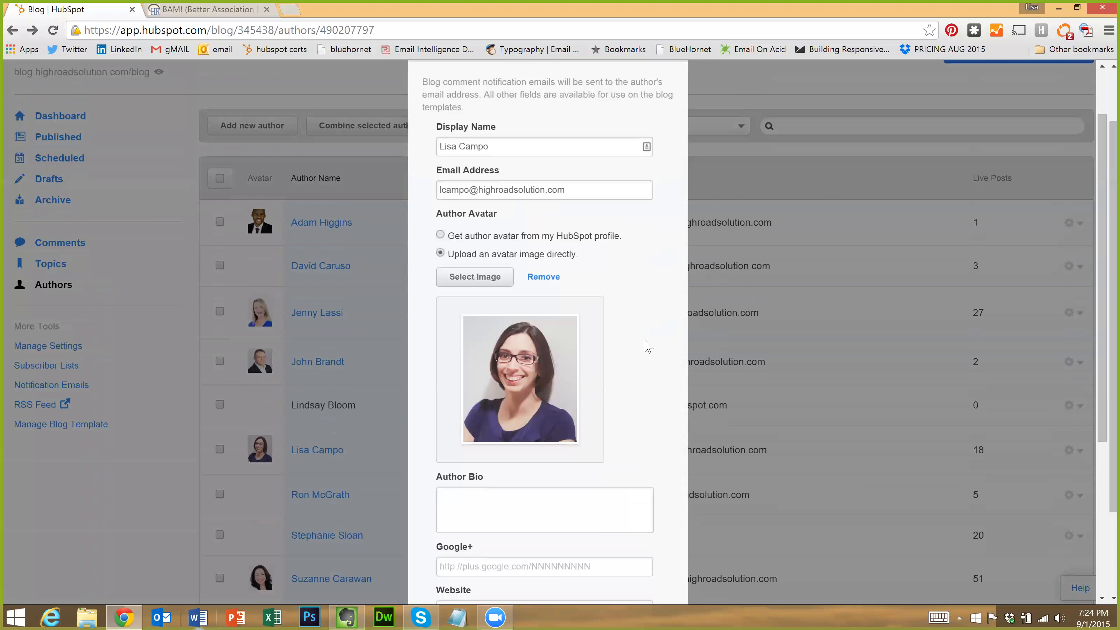
pyautogui.scroll(2, 697, 88)
pyautogui.click(674, 115)
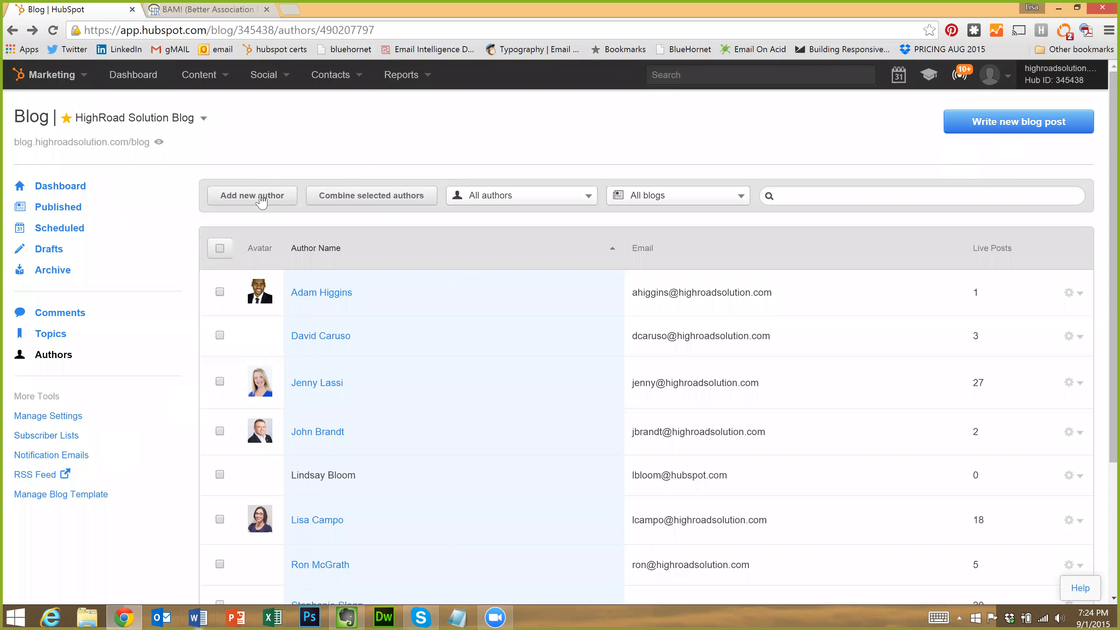
# From the Dashboard, create a new post from the How-To Post blueprint
pyautogui.click(69, 188)
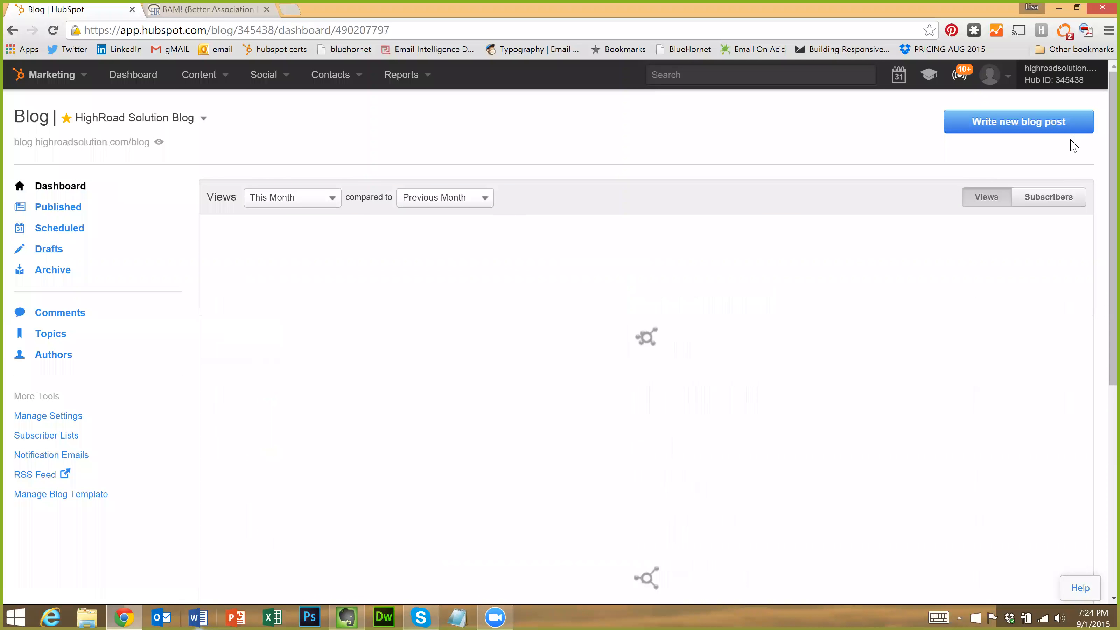
pyautogui.click(989, 128)
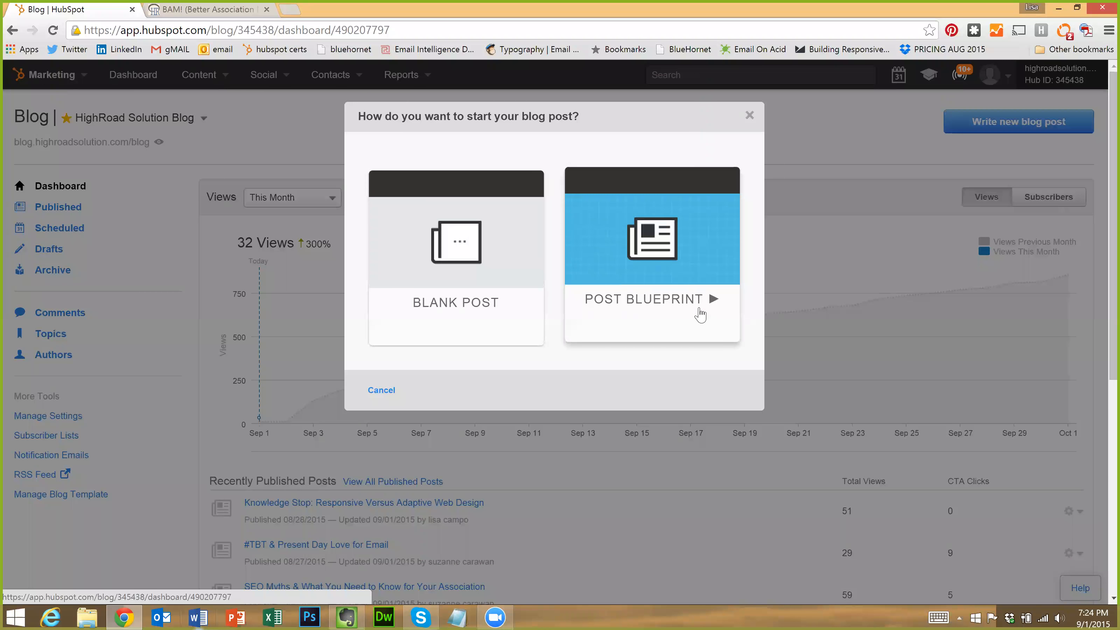
pyautogui.click(700, 313)
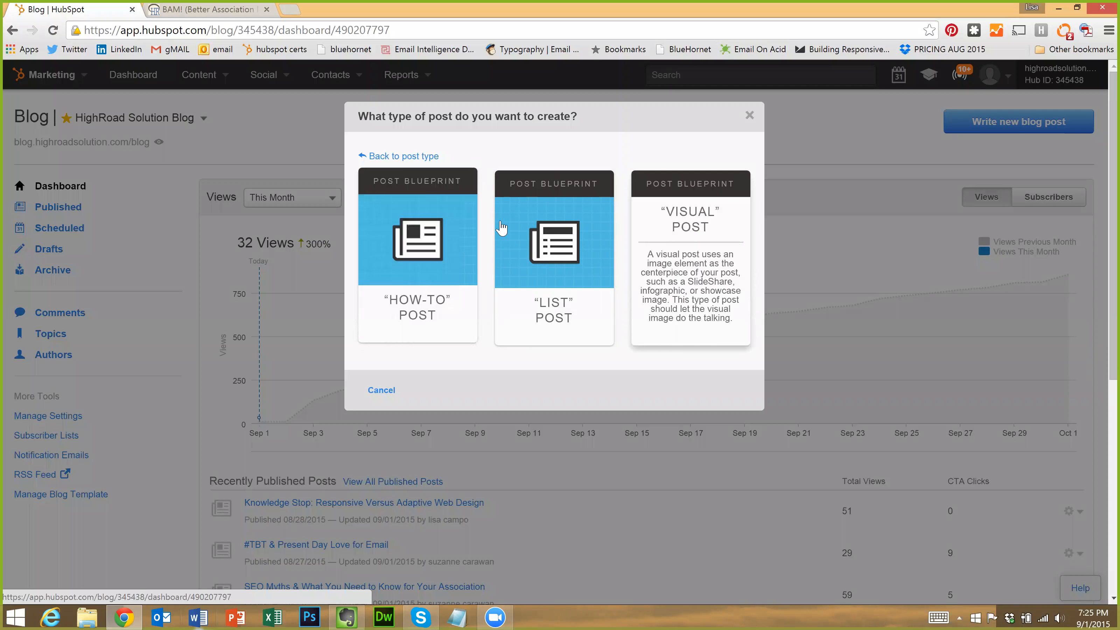
pyautogui.click(435, 226)
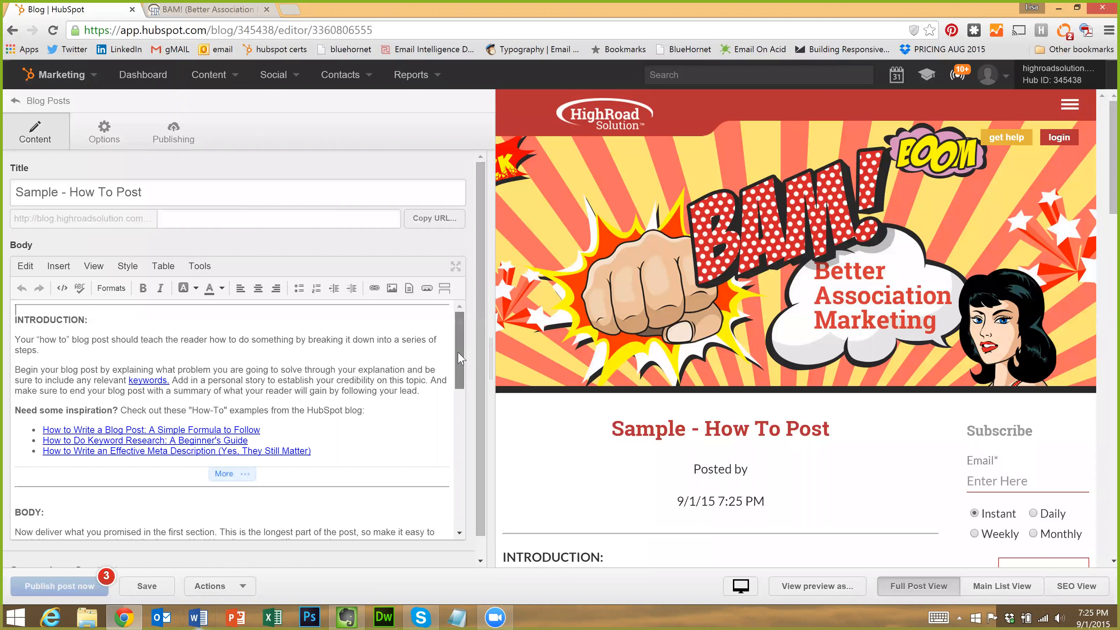
pyautogui.scroll(-1, 461, 389)
pyautogui.moveTo(460, 398); pyautogui.dragTo(468, 299)
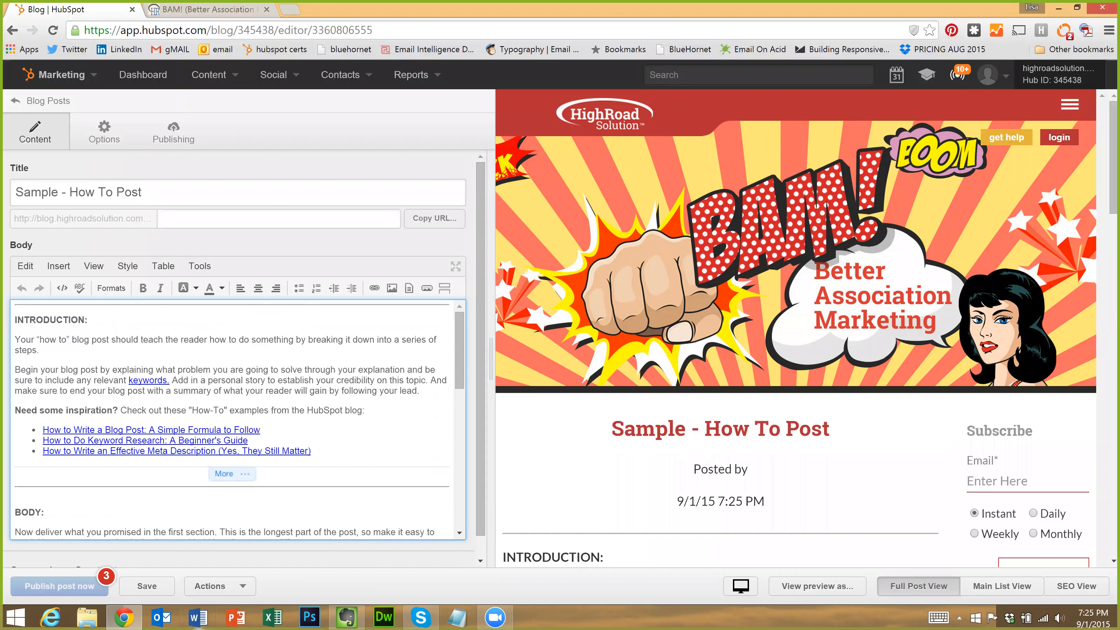
pyautogui.scroll(-3, 448, 371)
pyautogui.scroll(-5, 448, 371)
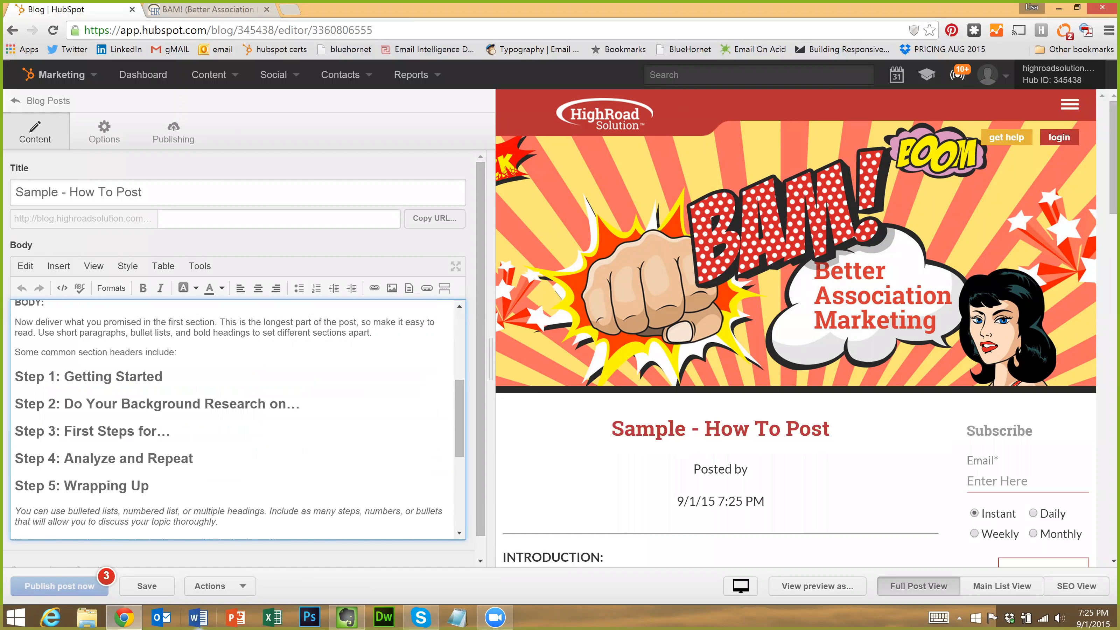
pyautogui.moveTo(164, 377); pyautogui.dragTo(15, 376)
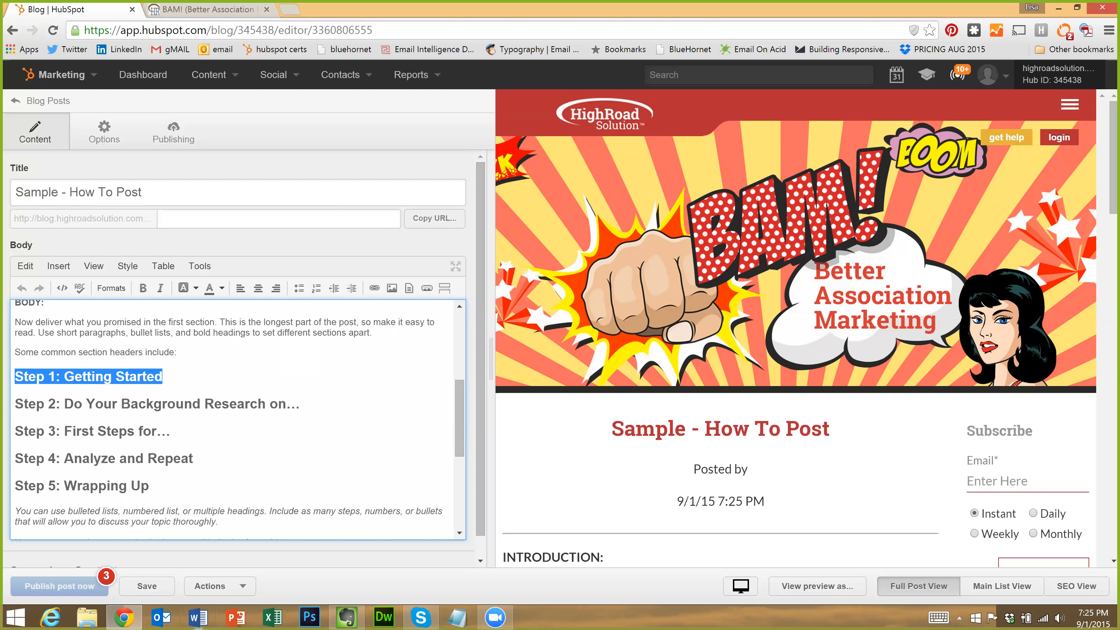
pyautogui.scroll(3, 304, 399)
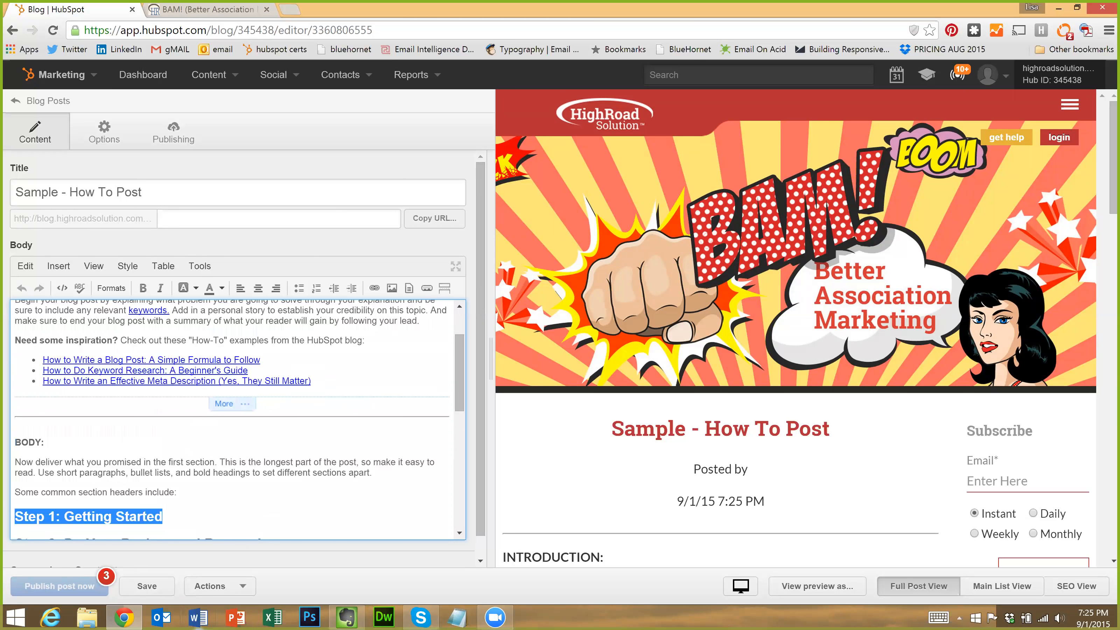
pyautogui.scroll(2, 234, 420)
pyautogui.scroll(-7, 234, 419)
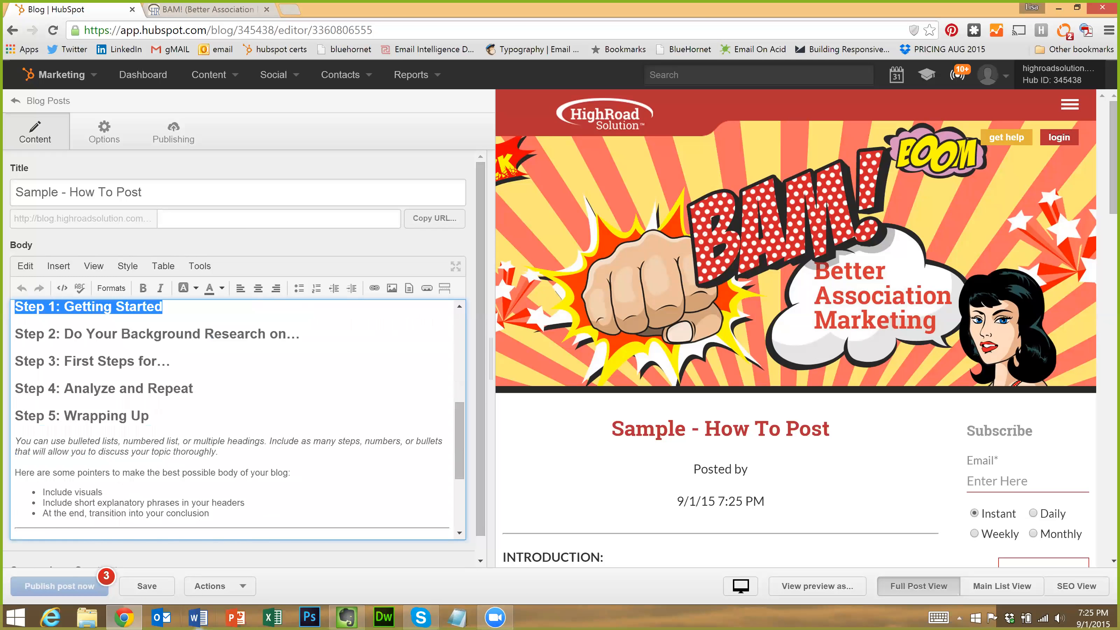
pyautogui.scroll(-5, 234, 419)
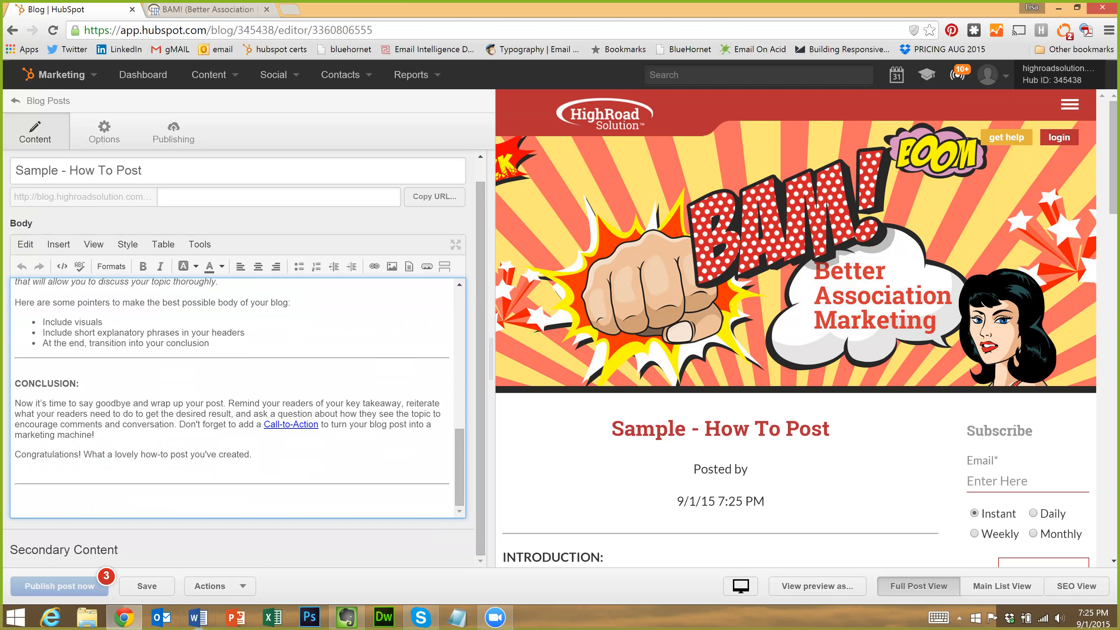
pyautogui.scroll(-6, 734, 428)
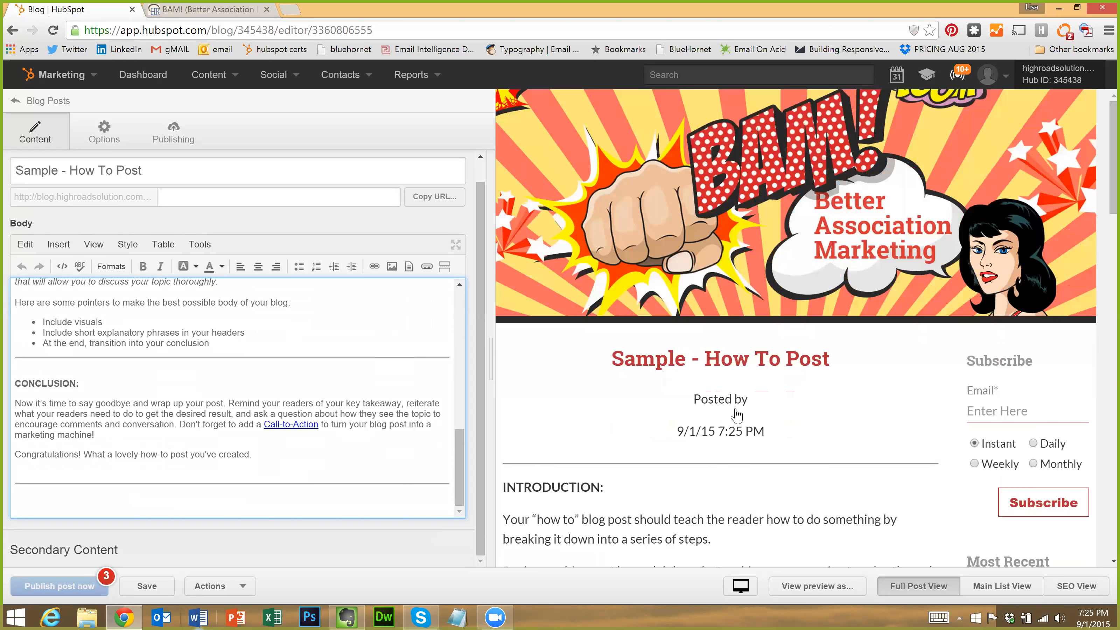
pyautogui.scroll(5, 711, 246)
pyautogui.scroll(-2, 711, 246)
pyautogui.scroll(-20, 710, 249)
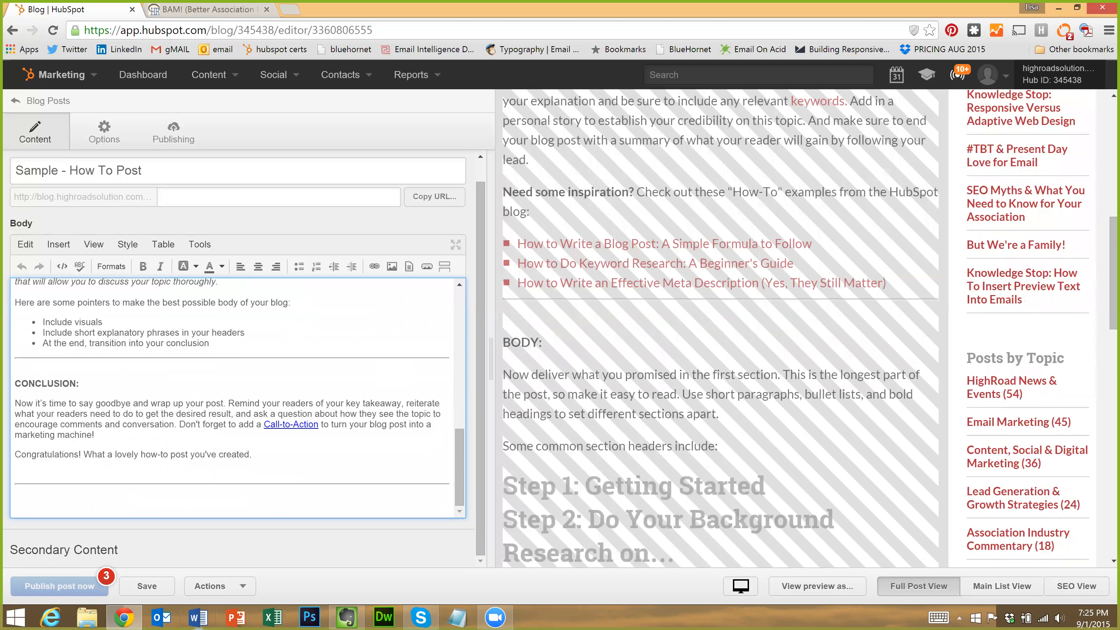
pyautogui.scroll(2, 841, 296)
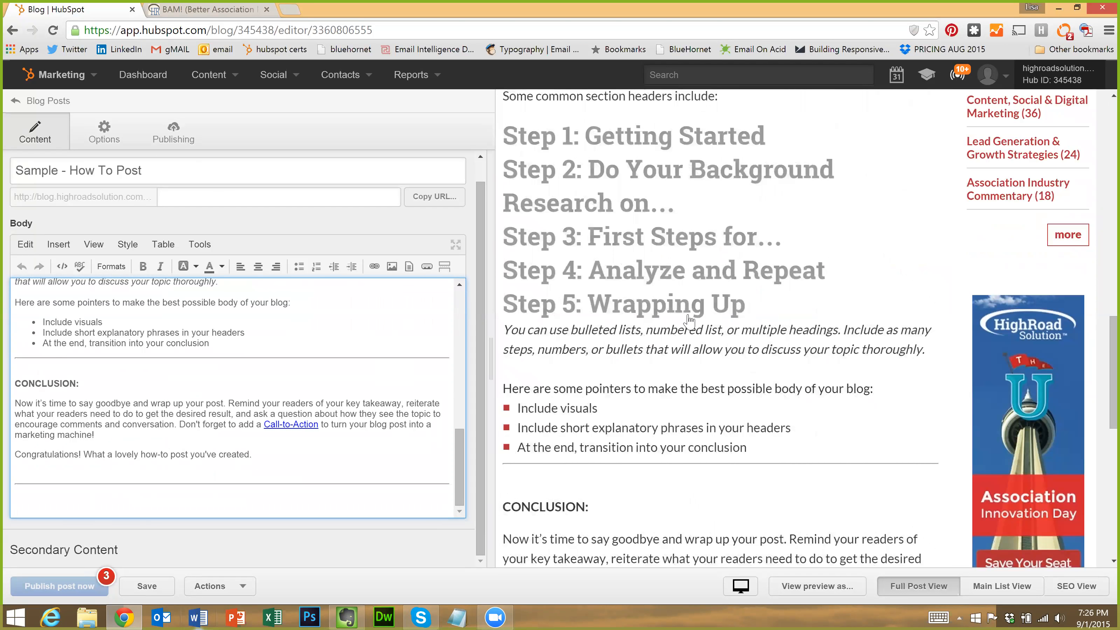
pyautogui.scroll(-7, 702, 340)
pyautogui.scroll(14, 653, 307)
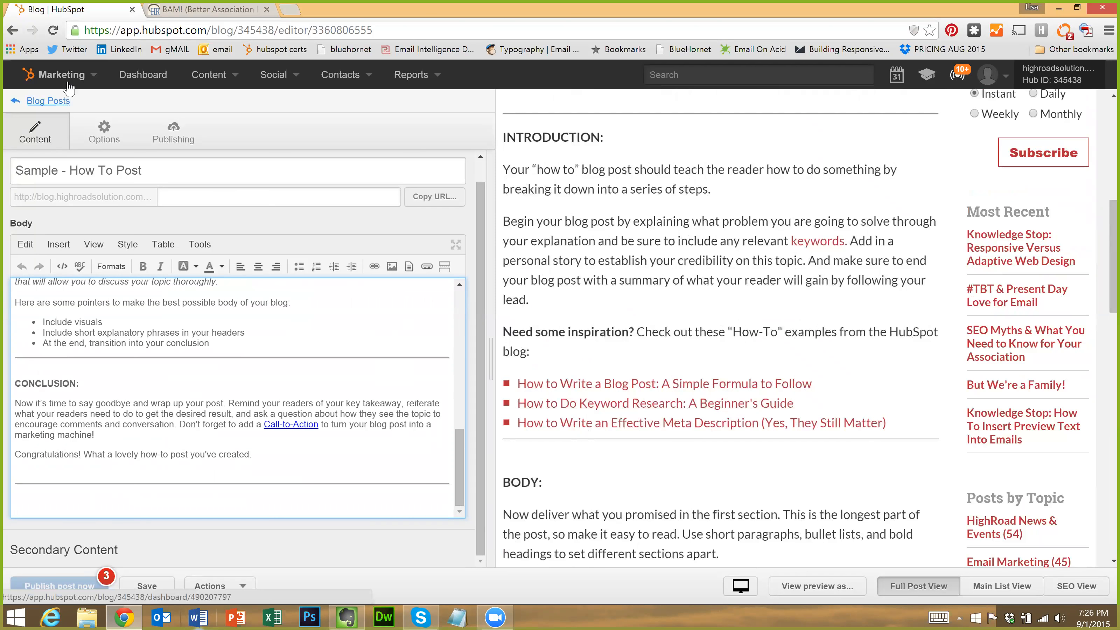
# From the draft posts list, create a new blog post using the Blank Post layout
pyautogui.click(48, 101)
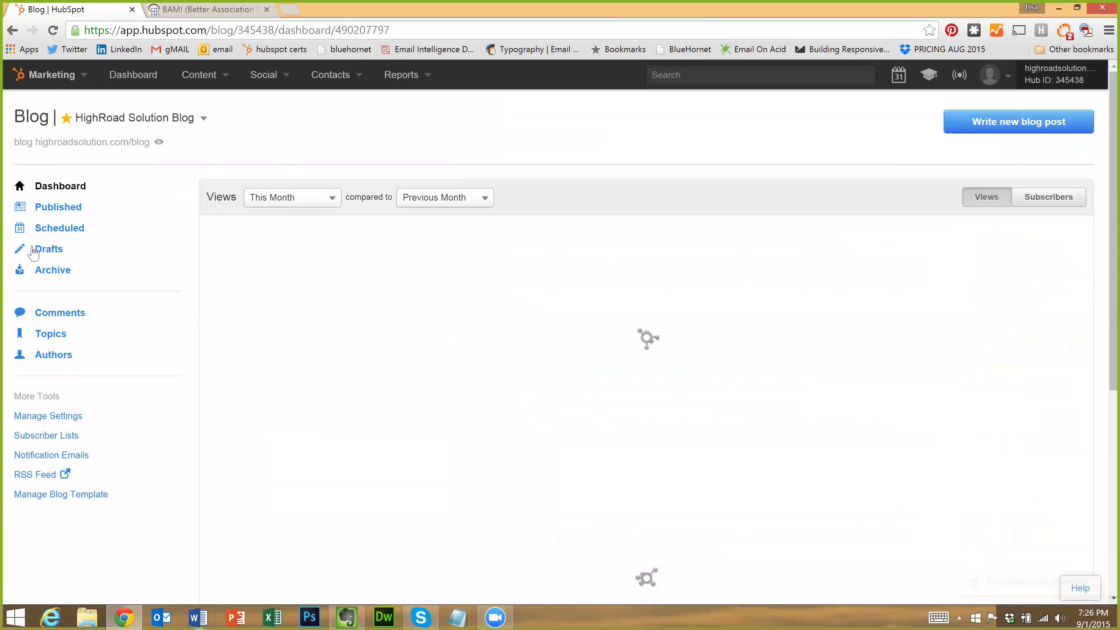
pyautogui.click(42, 250)
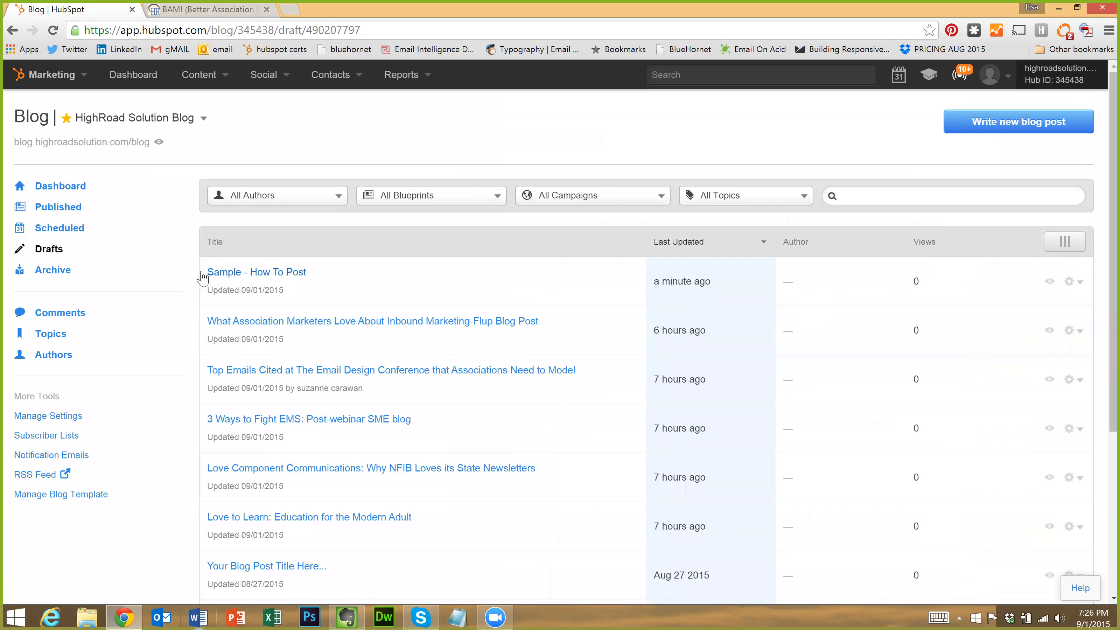
pyautogui.click(1019, 128)
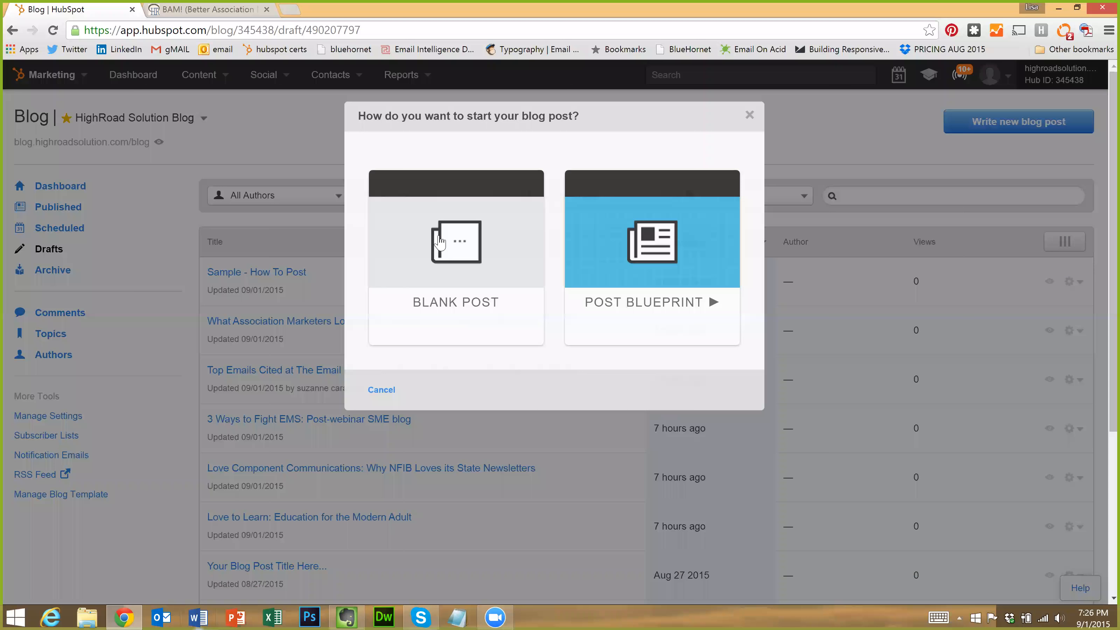
pyautogui.click(439, 242)
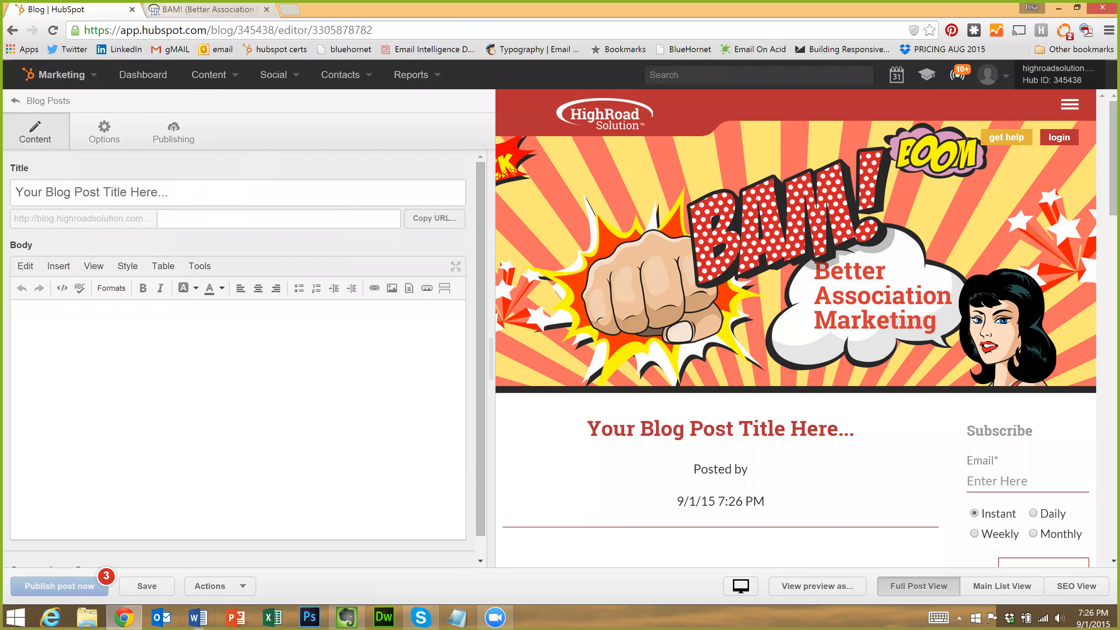
# Begin the body with 'Hello, this' and replace the placeholder title with 'Hello, Blog!'
pyautogui.click(147, 193)
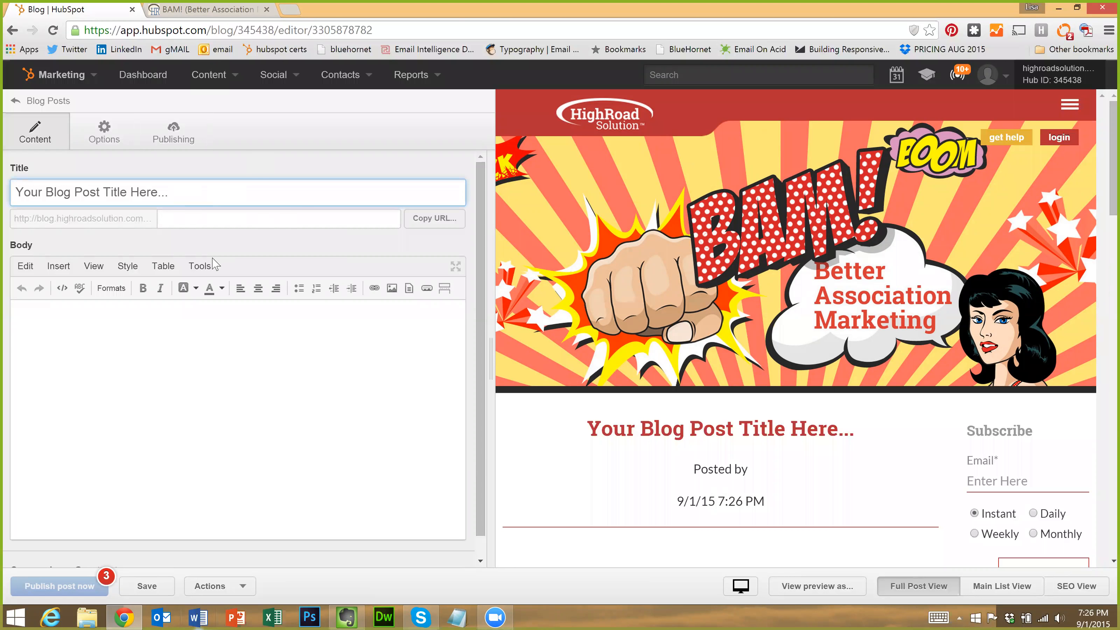
pyautogui.click(423, 307)
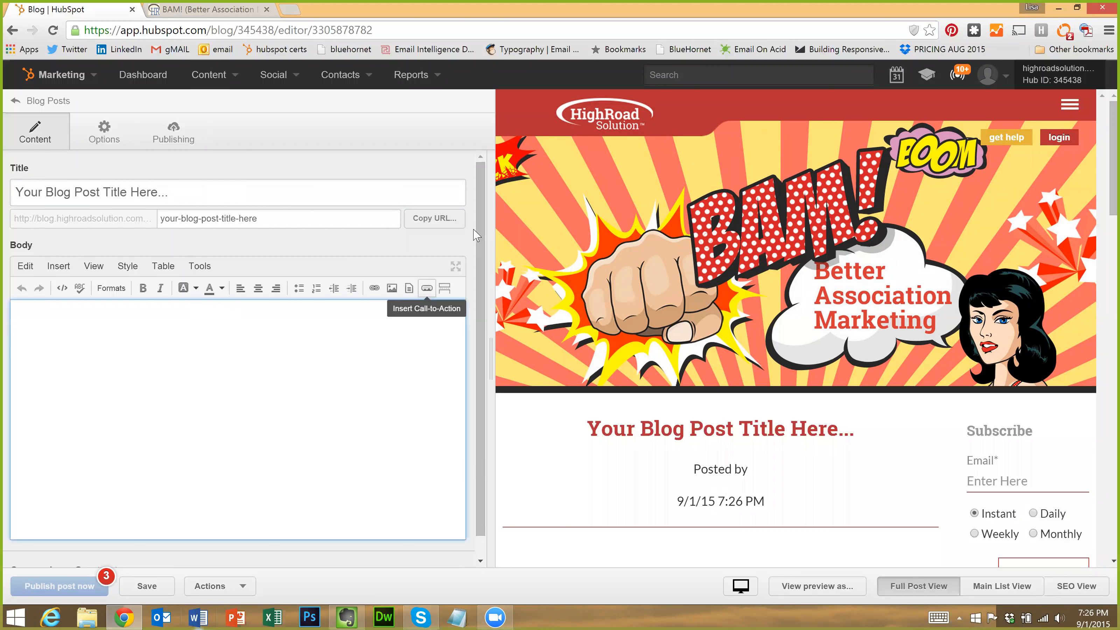
pyautogui.scroll(-1, 423, 304)
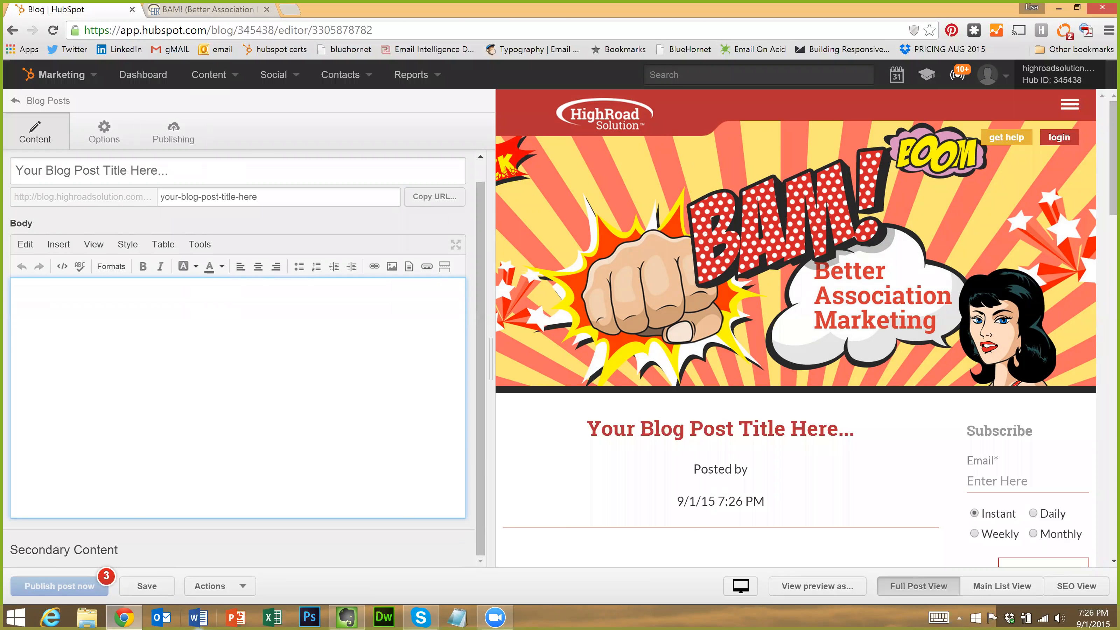
pyautogui.write('Lo')
pyautogui.write('Hello, this a blog.')
pyautogui.scroll(2, 245, 375)
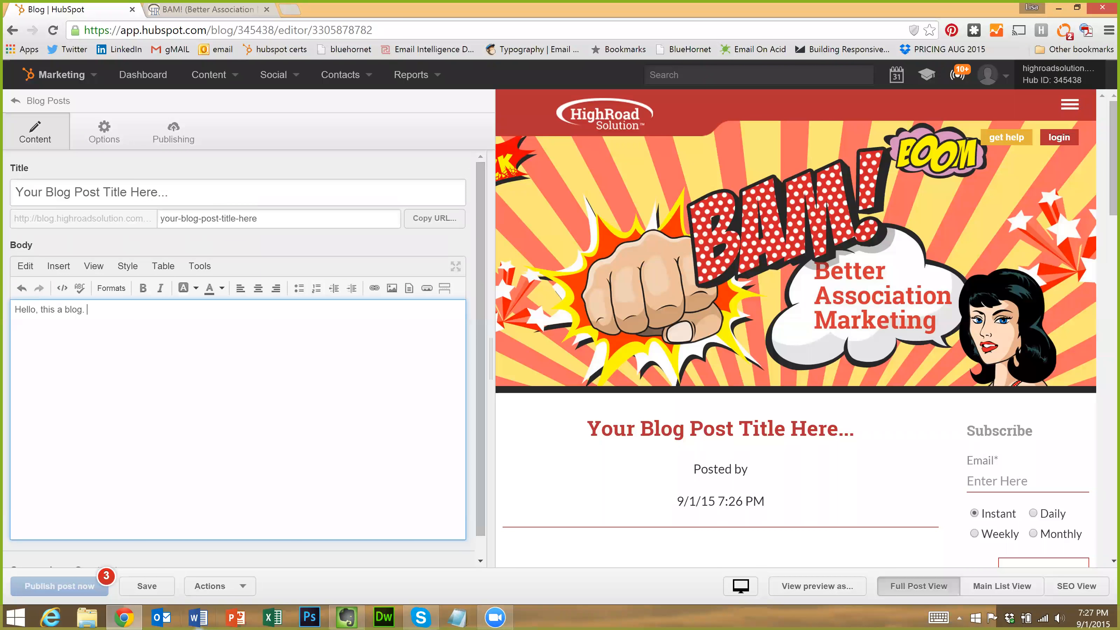
pyautogui.moveTo(168, 192); pyautogui.dragTo(15, 192)
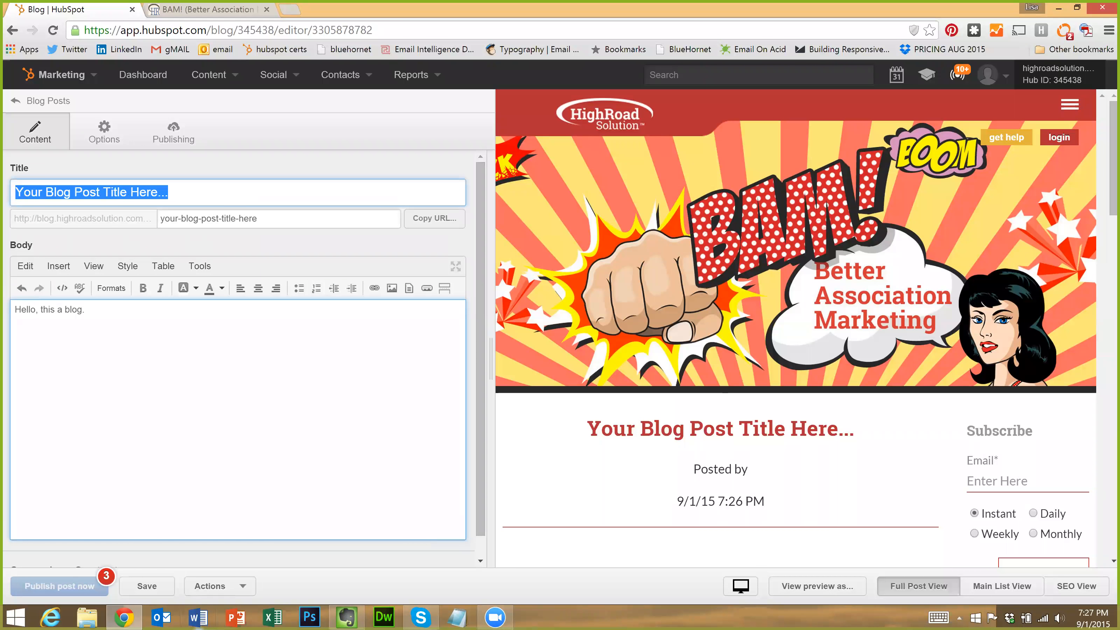
pyautogui.write('Hello, ')
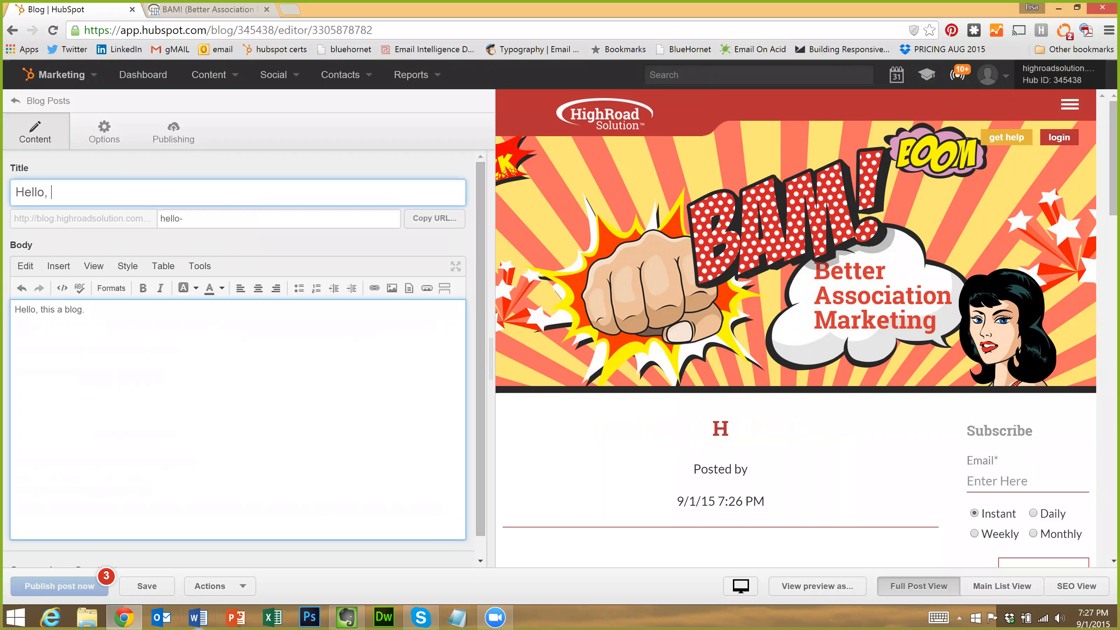
pyautogui.write('Blog!')
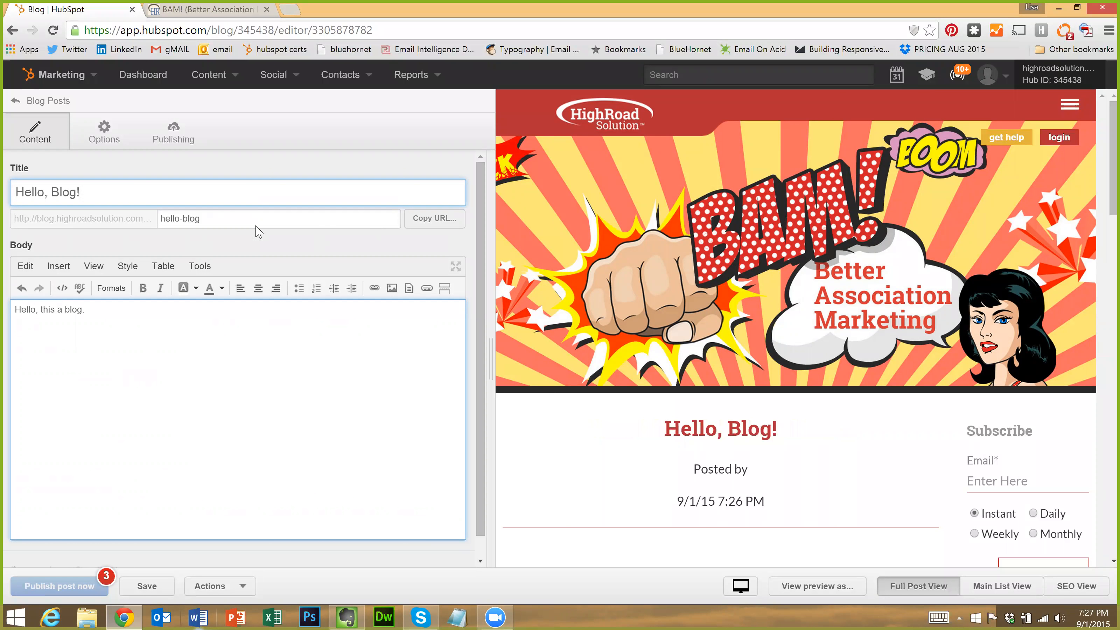
# Change the post's URL slug to hello-blog
pyautogui.click(82, 192)
pyautogui.click(201, 219)
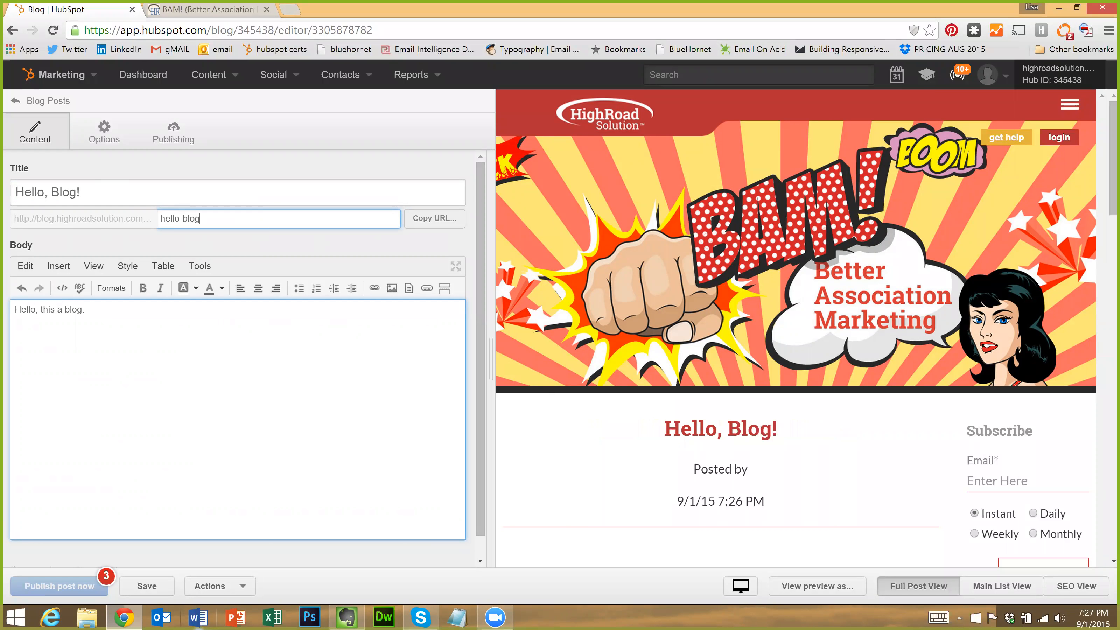
pyautogui.hotkey('shift', 'Left')
pyautogui.hotkey('shift', 'Left')
pyautogui.hotkey('shift', 'Left')
pyautogui.hotkey('shift', 'Left')
pyautogui.hotkey('shift', 'Left')
pyautogui.hotkey('shift', 'Left')
pyautogui.hotkey('shift', 'Left')
pyautogui.hotkey('shift', 'Left')
pyautogui.hotkey('shift', 'Left')
pyautogui.hotkey('shift', 'Left')
pyautogui.write('he')
pyautogui.hotkey('ctrl', 'a')
pyautogui.press('Right')
pyautogui.write('-blog')
# Finish the body's opening sentence as 'Hello, this a blog.'
pyautogui.click(93, 244)
pyautogui.scroll(-1, 93, 244)
pyautogui.write(', this a blog.')
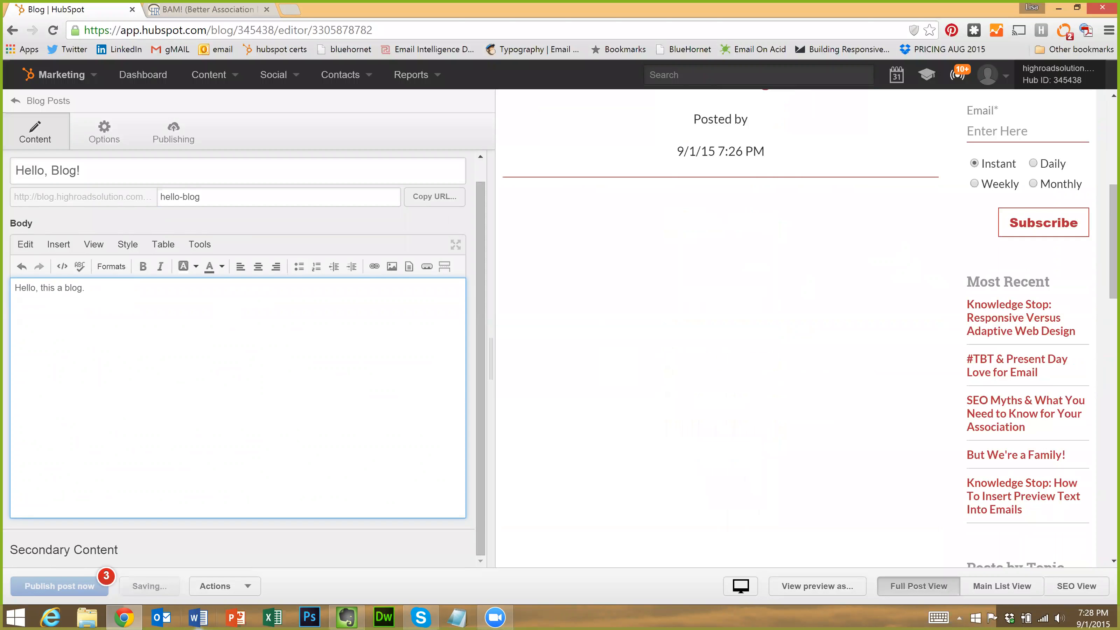
# Insert a Read More separator after the opening sentence, adding blank lines around it
pyautogui.click(26, 245)
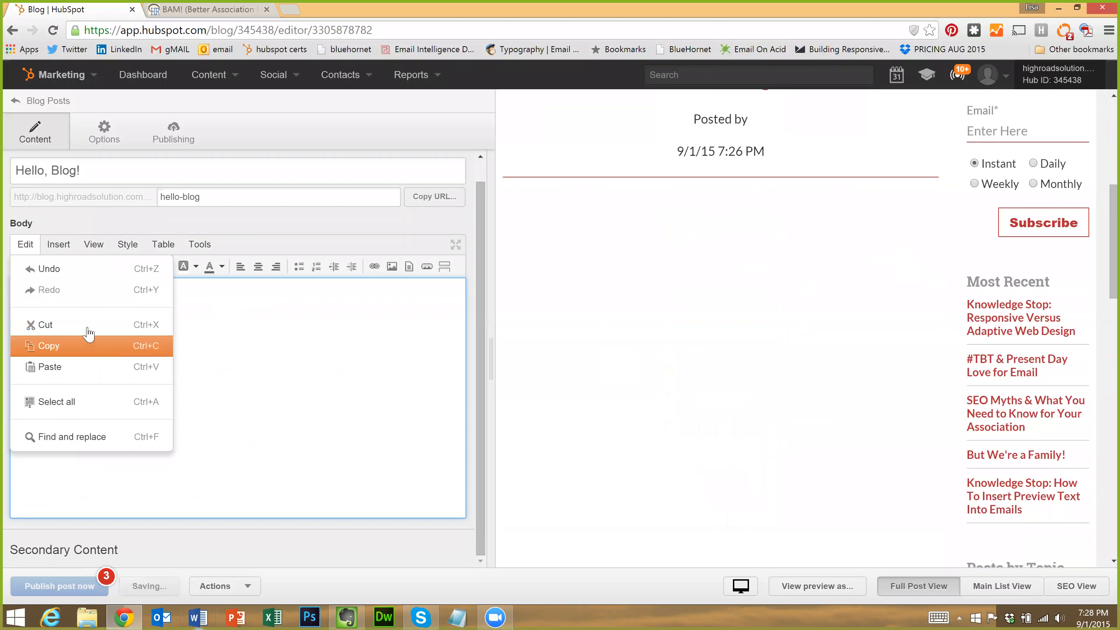
pyautogui.click(57, 246)
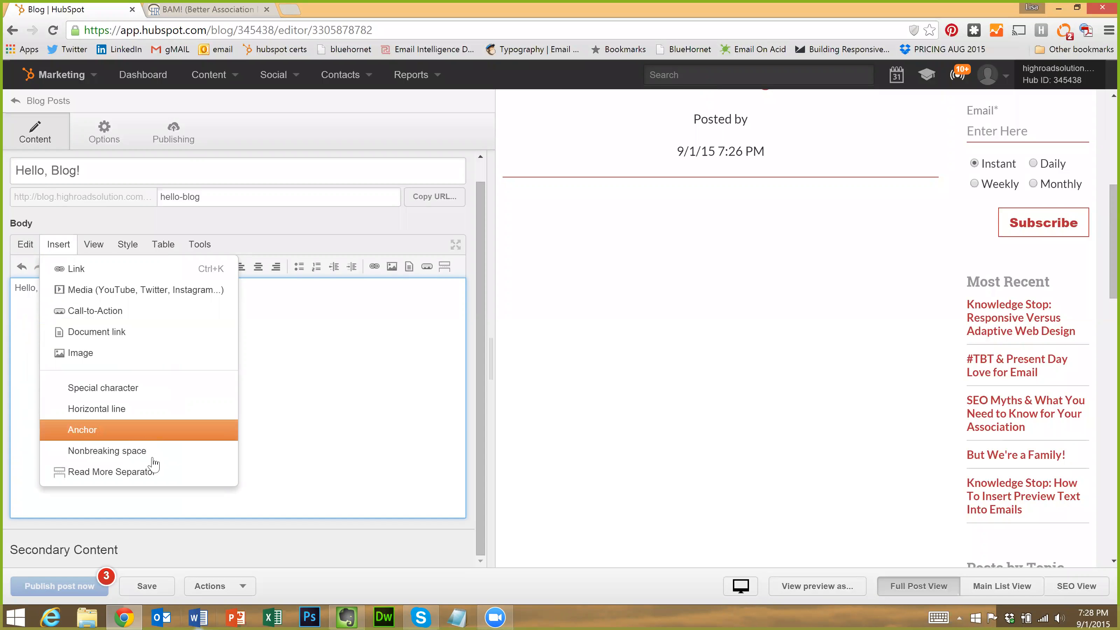
pyautogui.click(134, 471)
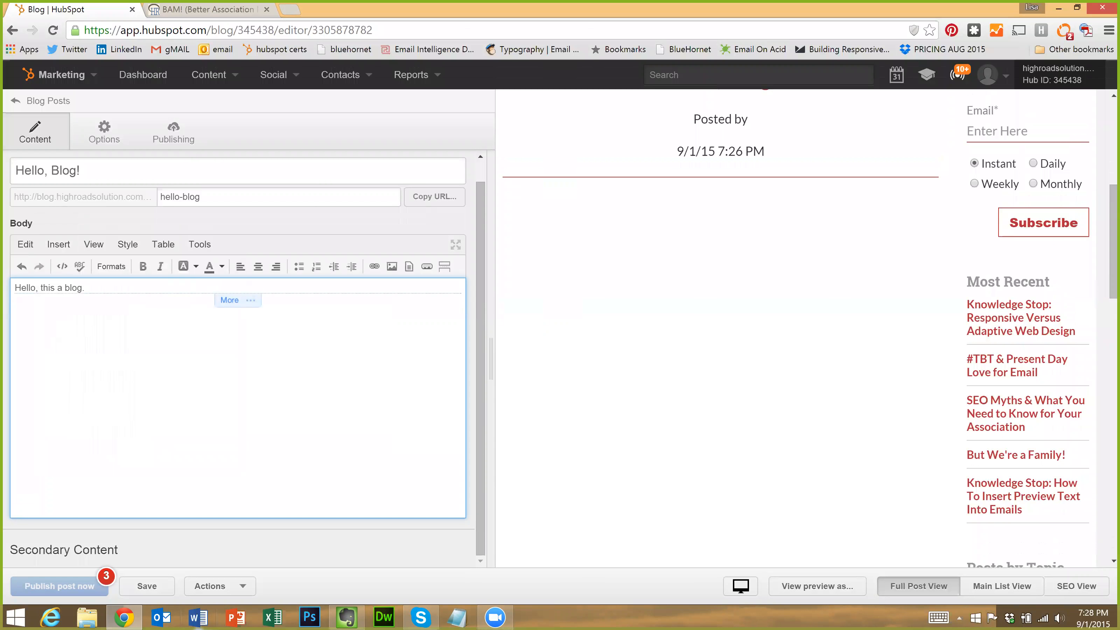
pyautogui.press('Return')
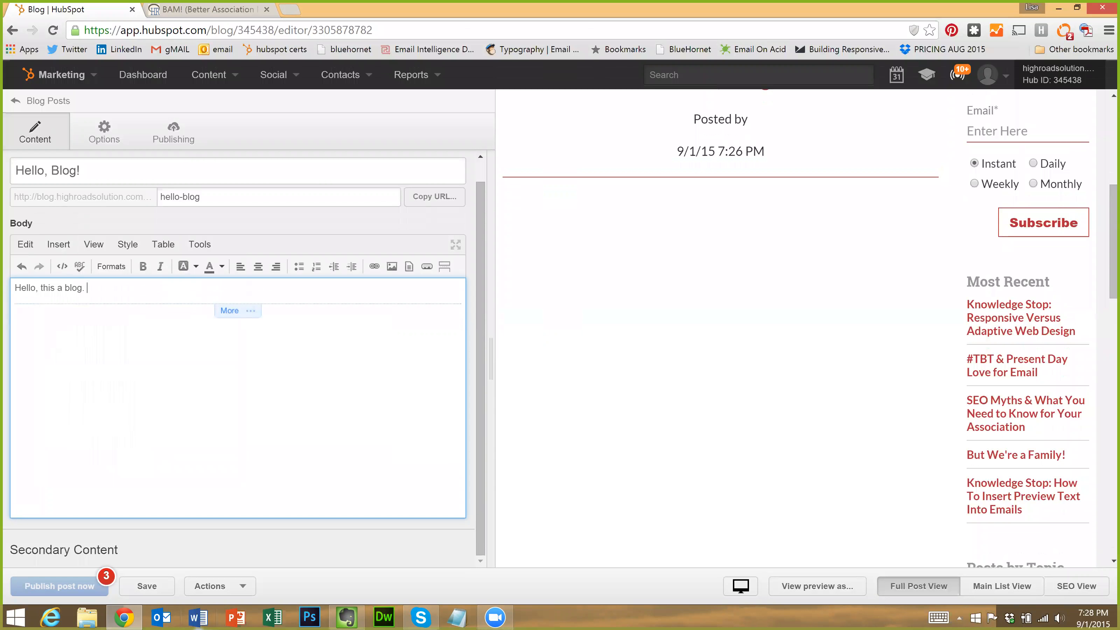
pyautogui.press('Return')
# Type the 'Hello!' lines above and below the read-more break and check the body
pyautogui.write('Hello!')
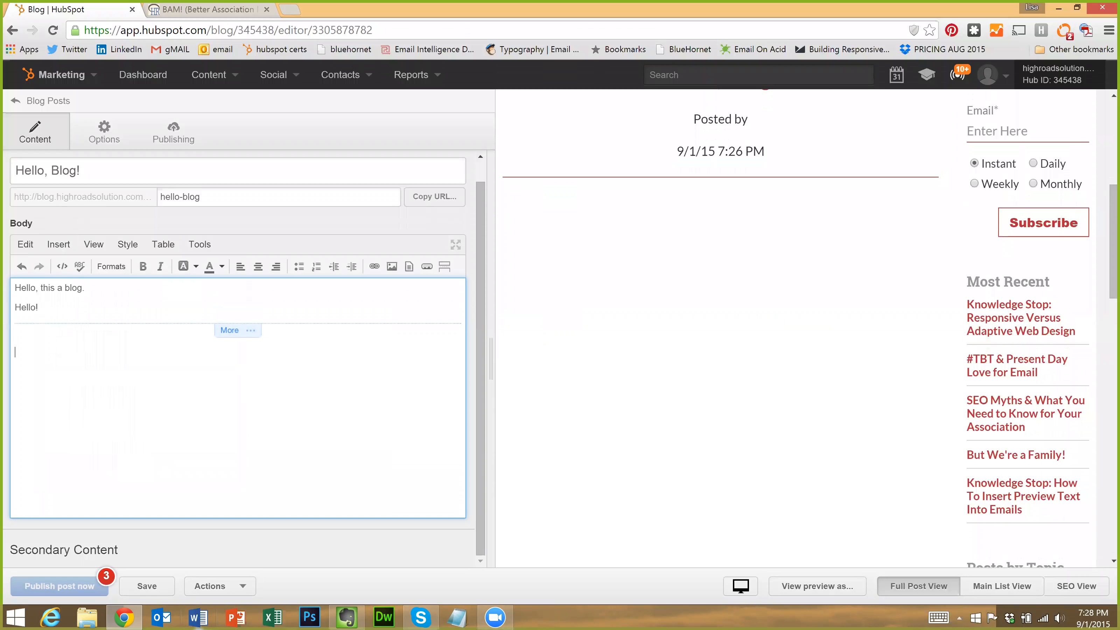
pyautogui.write('ello!')
pyautogui.scroll(1, 145, 327)
pyautogui.moveTo(15, 310); pyautogui.dragTo(40, 325)
pyautogui.click(39, 329)
pyautogui.click(39, 329)
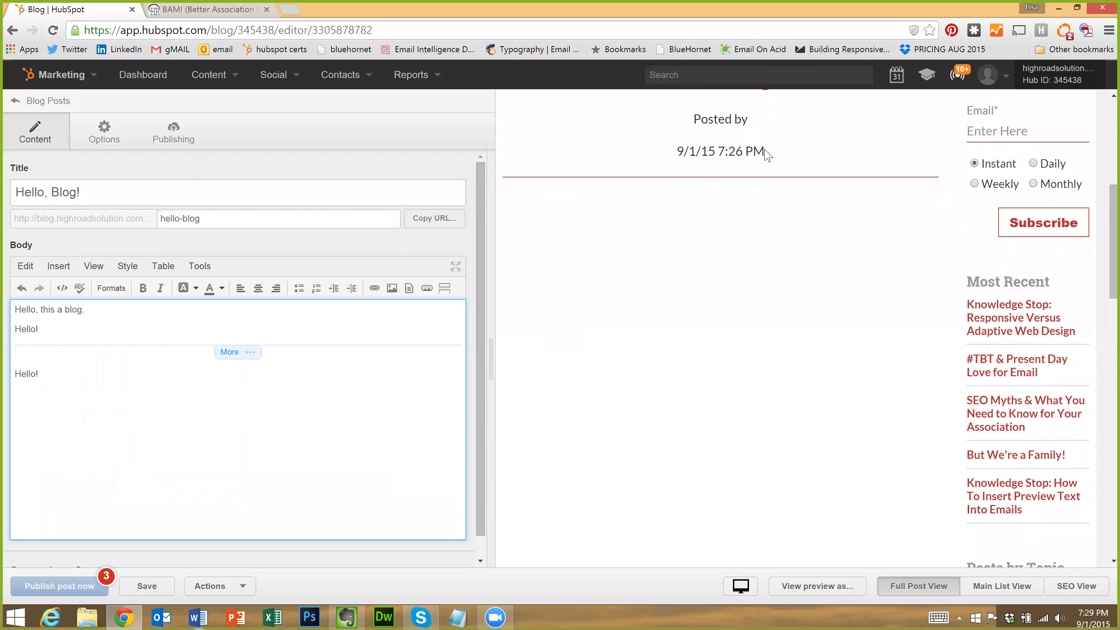
pyautogui.scroll(3, 838, 309)
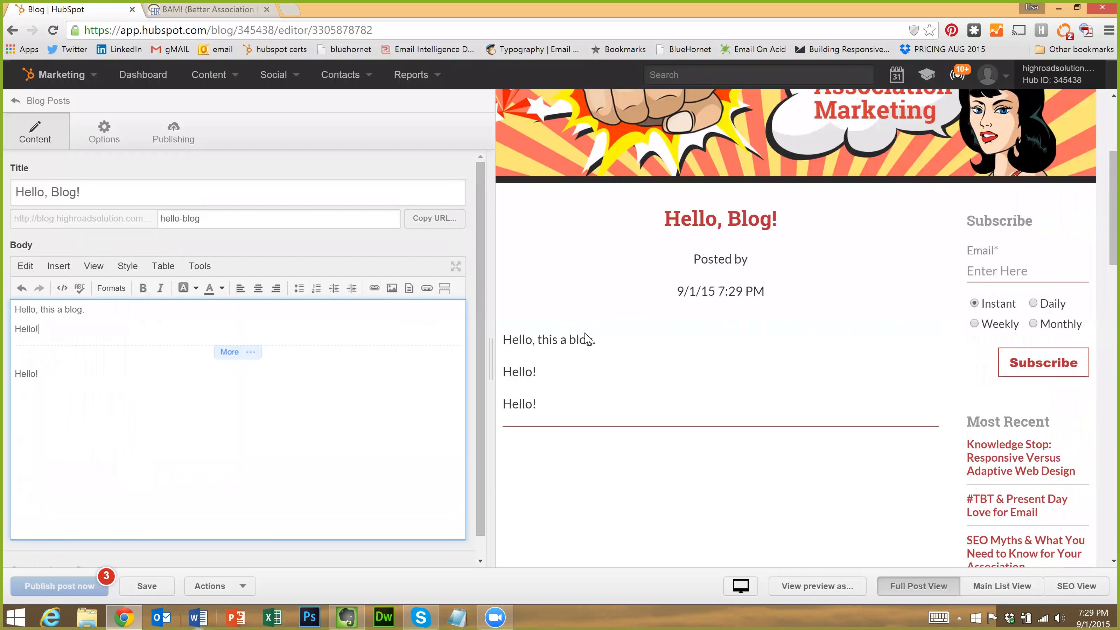
pyautogui.moveTo(752, 368)
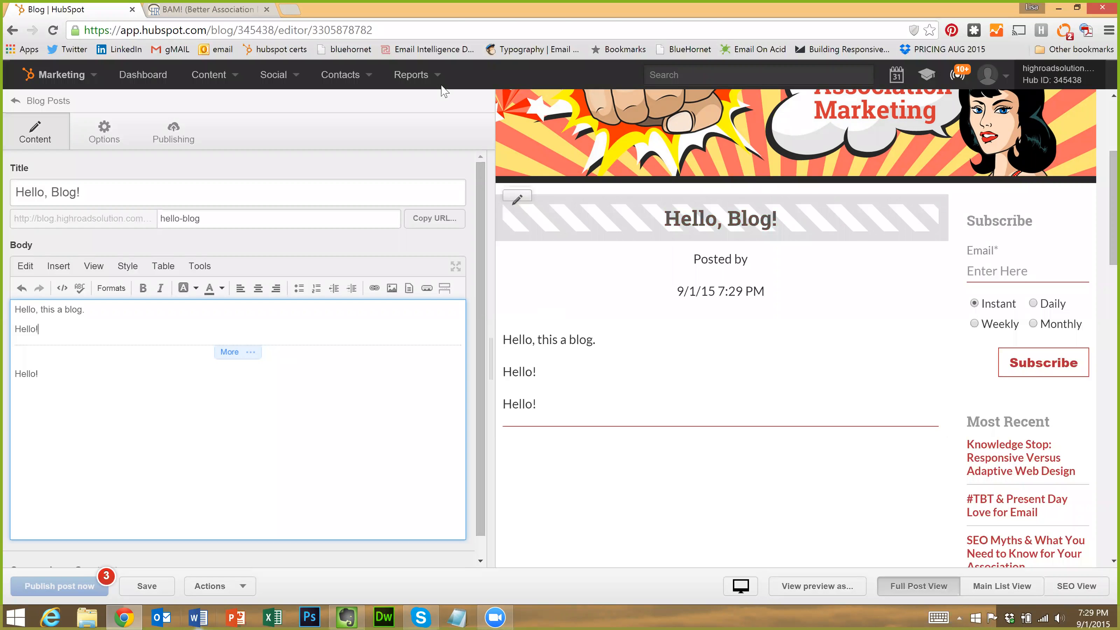
pyautogui.click(175, 11)
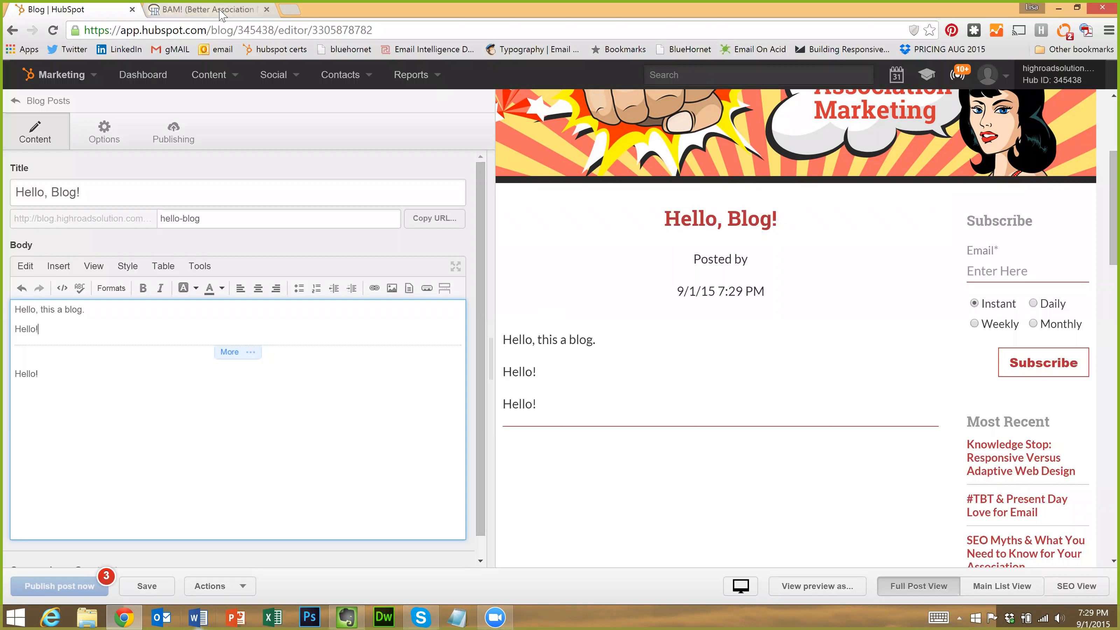
pyautogui.scroll(-3, 525, 207)
pyautogui.scroll(-1, 653, 214)
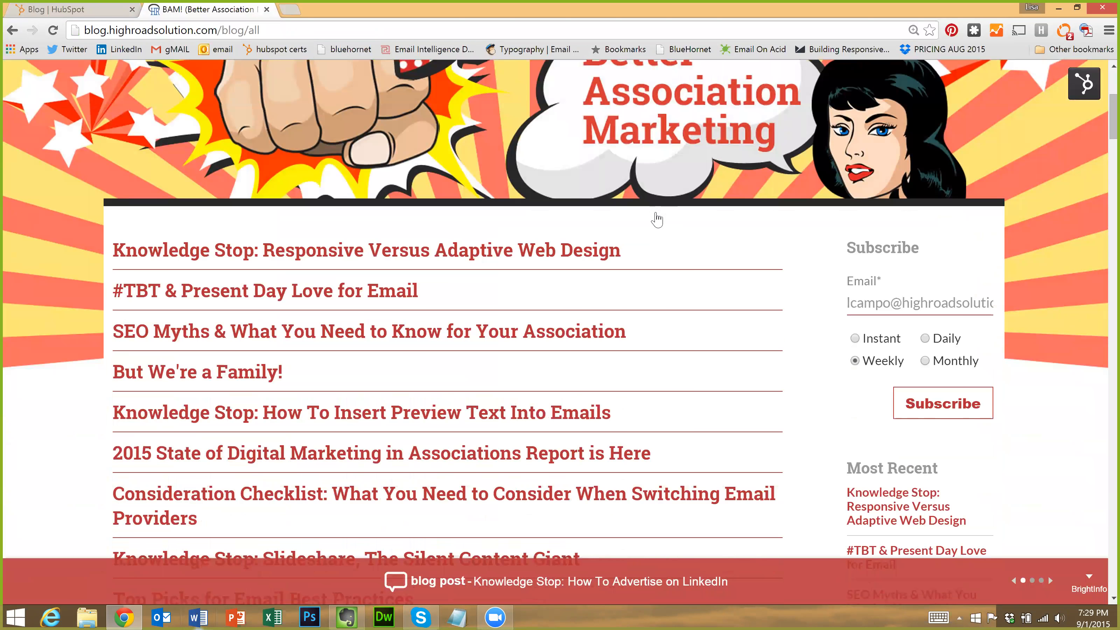
pyautogui.scroll(4, 37, 37)
pyautogui.click(11, 30)
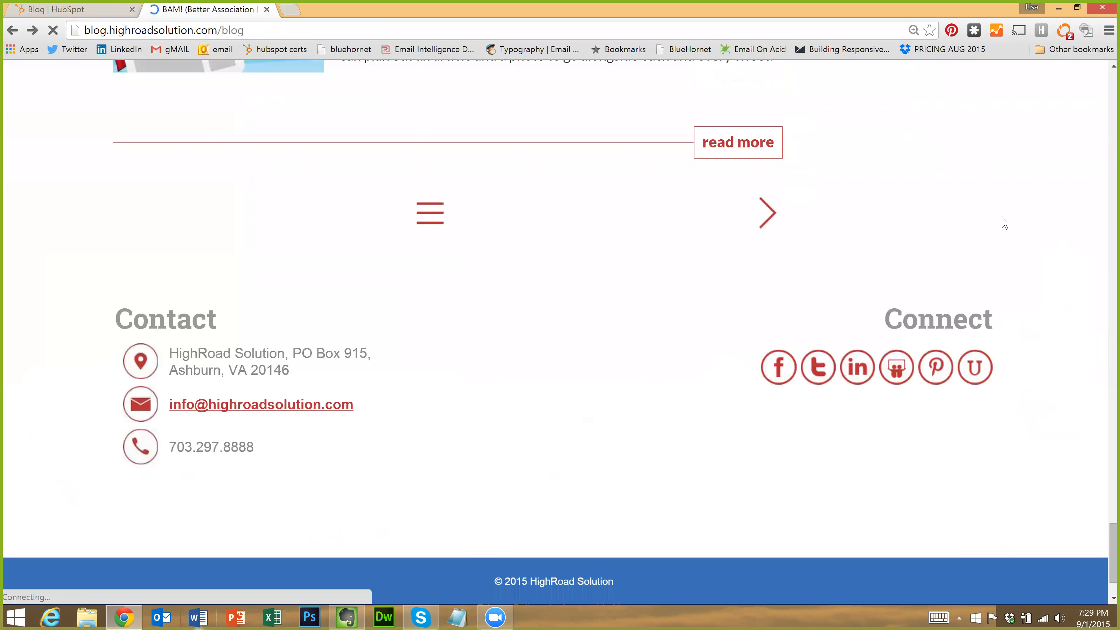
pyautogui.scroll(10, 997, 220)
pyautogui.scroll(10, 992, 218)
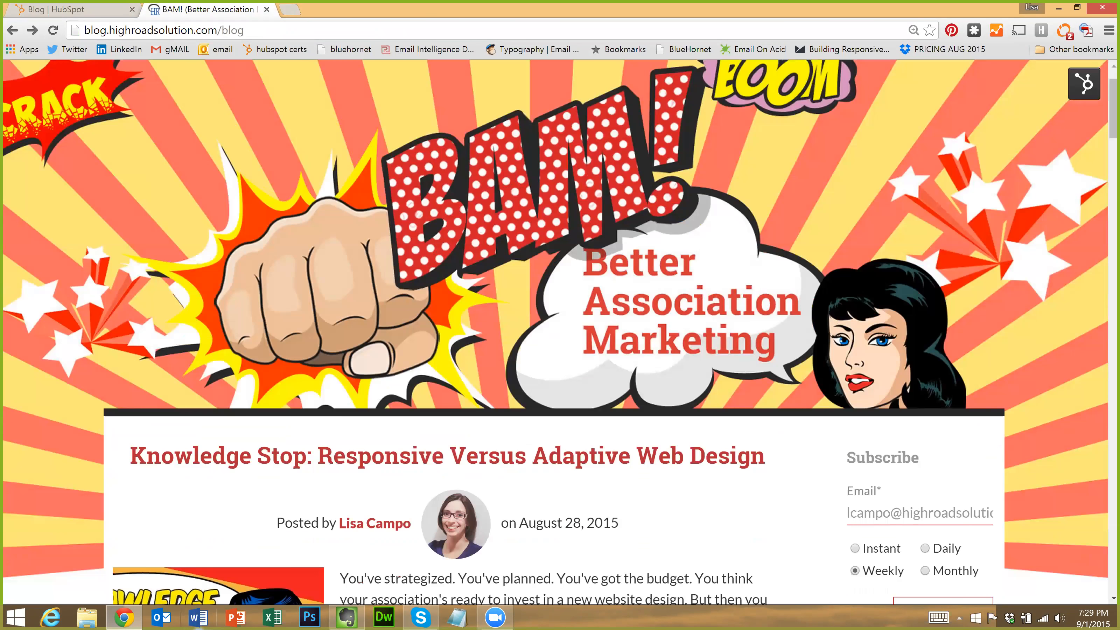
pyautogui.scroll(-3, 992, 218)
pyautogui.moveTo(529, 362); pyautogui.dragTo(340, 298)
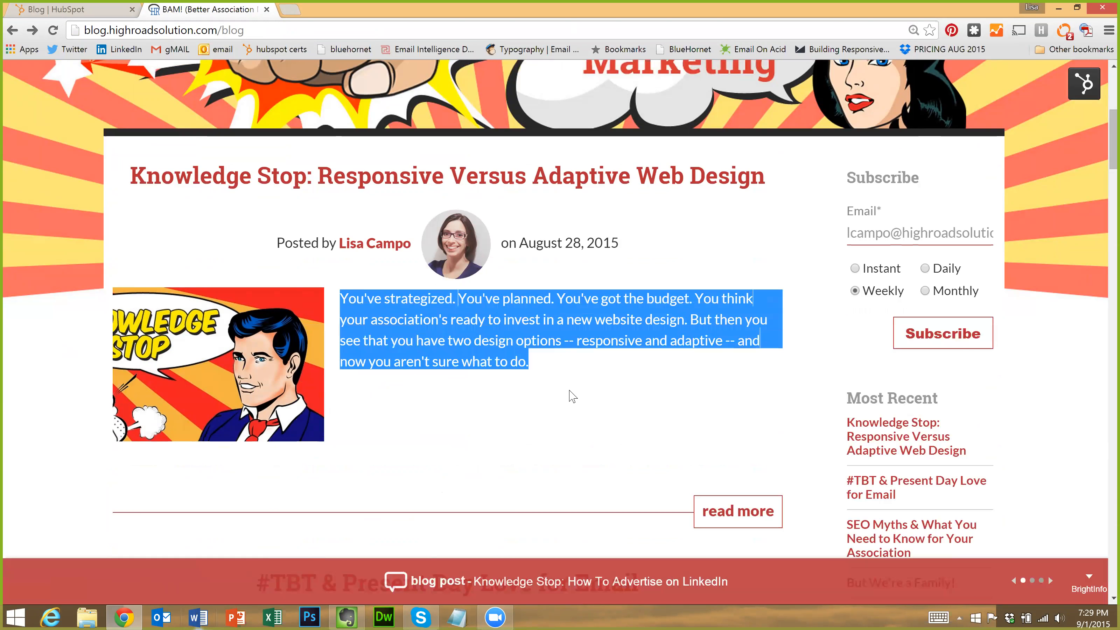
pyautogui.click(551, 383)
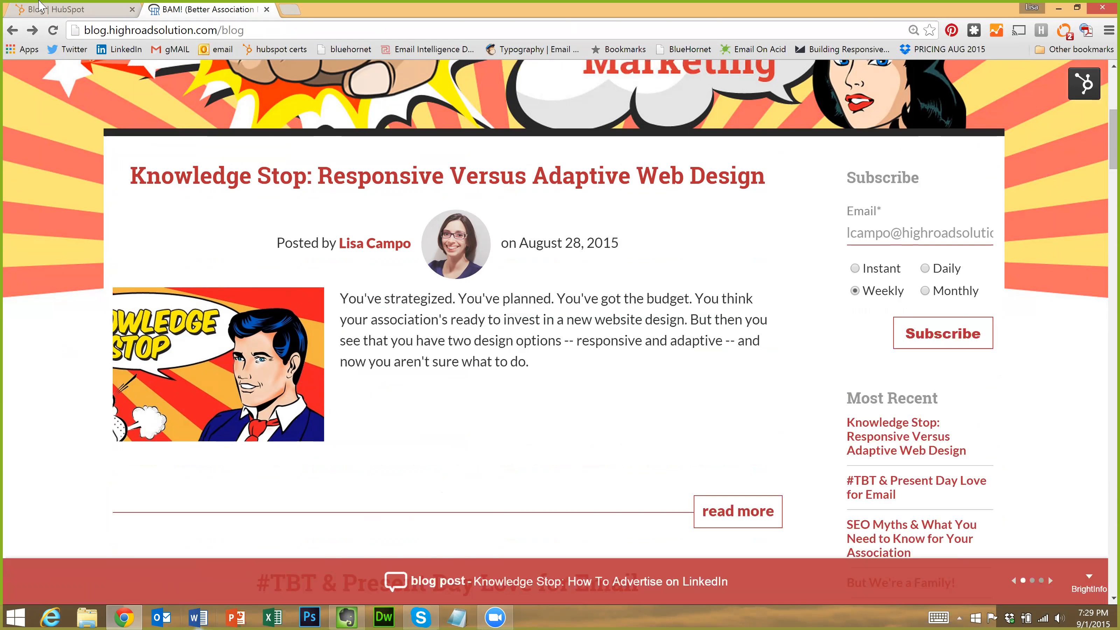
pyautogui.click(48, 8)
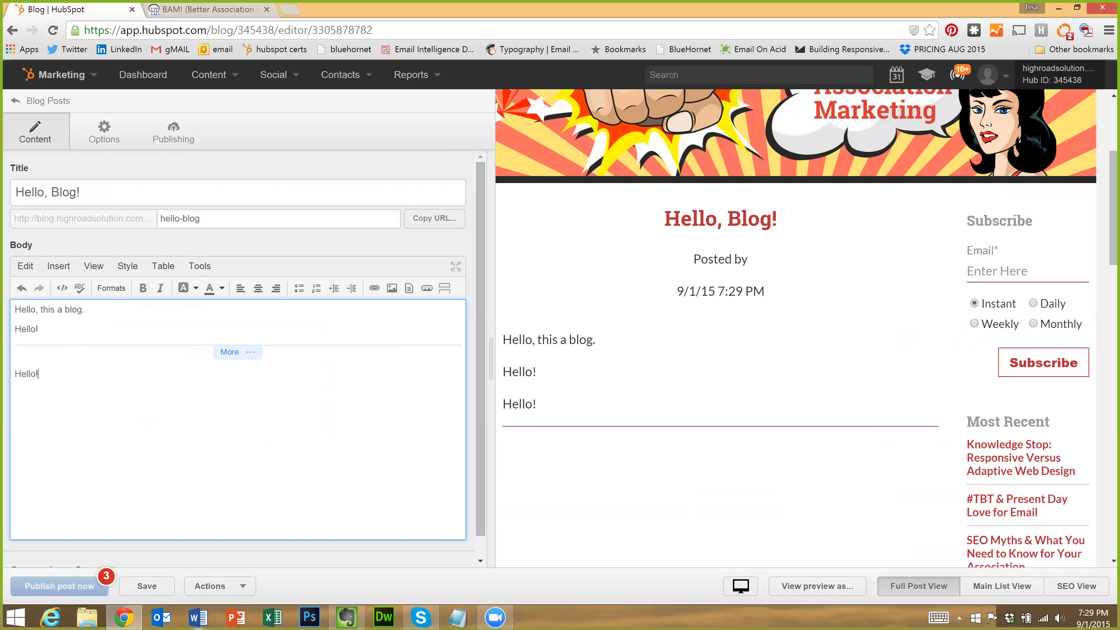
# Insert the blockheads image from Blog_Post_Images below the last 'Hello!' line and select it
pyautogui.click(391, 289)
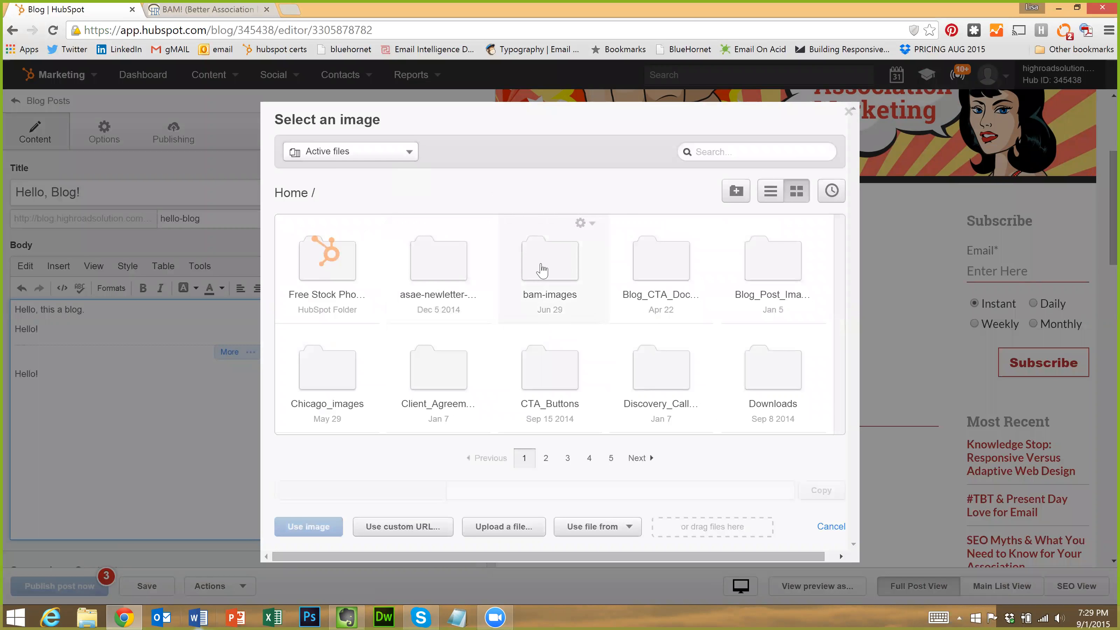
pyautogui.click(781, 261)
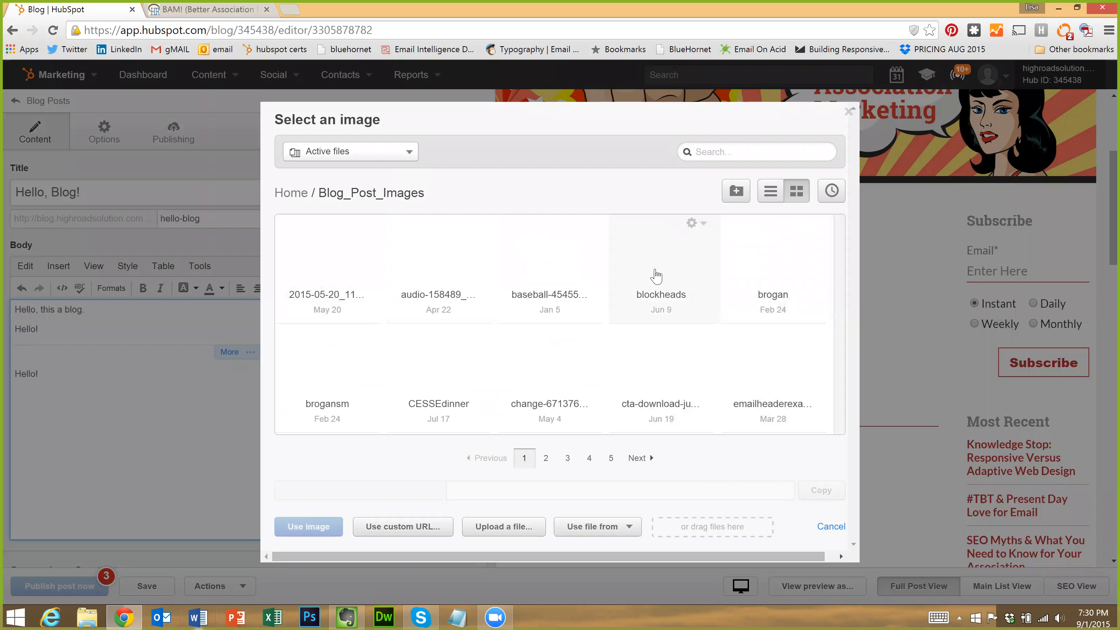
pyautogui.click(666, 262)
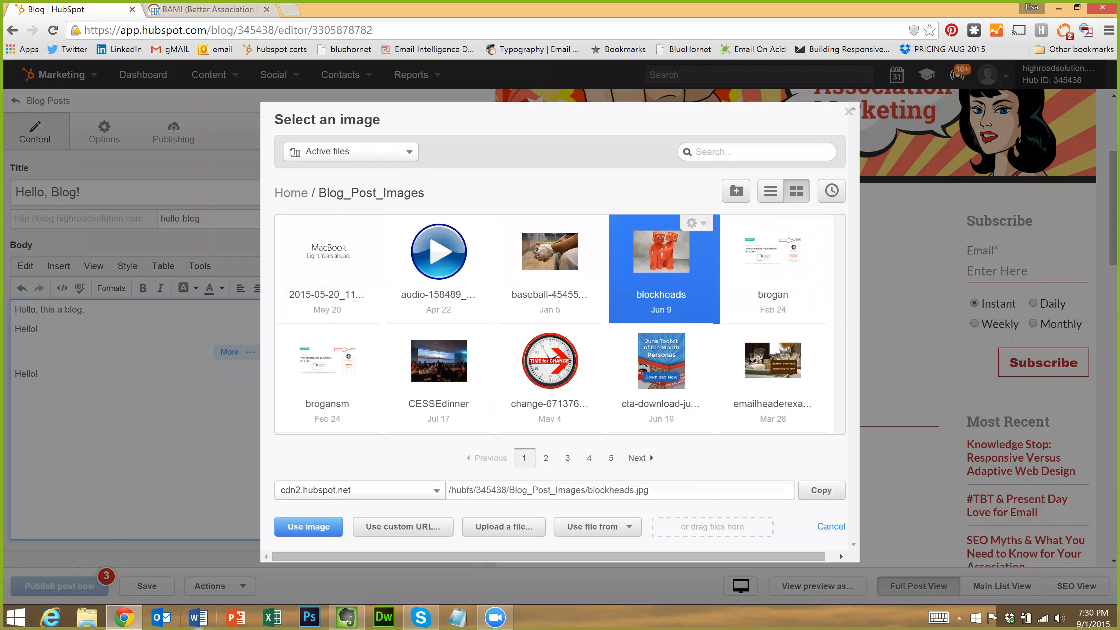
pyautogui.click(308, 527)
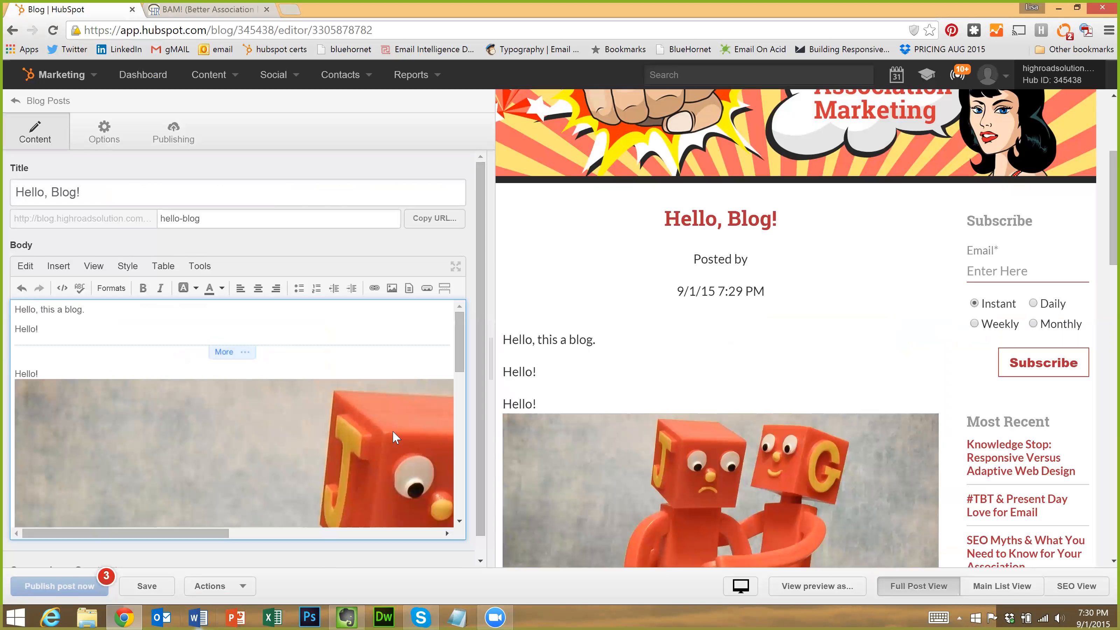
pyautogui.click(396, 437)
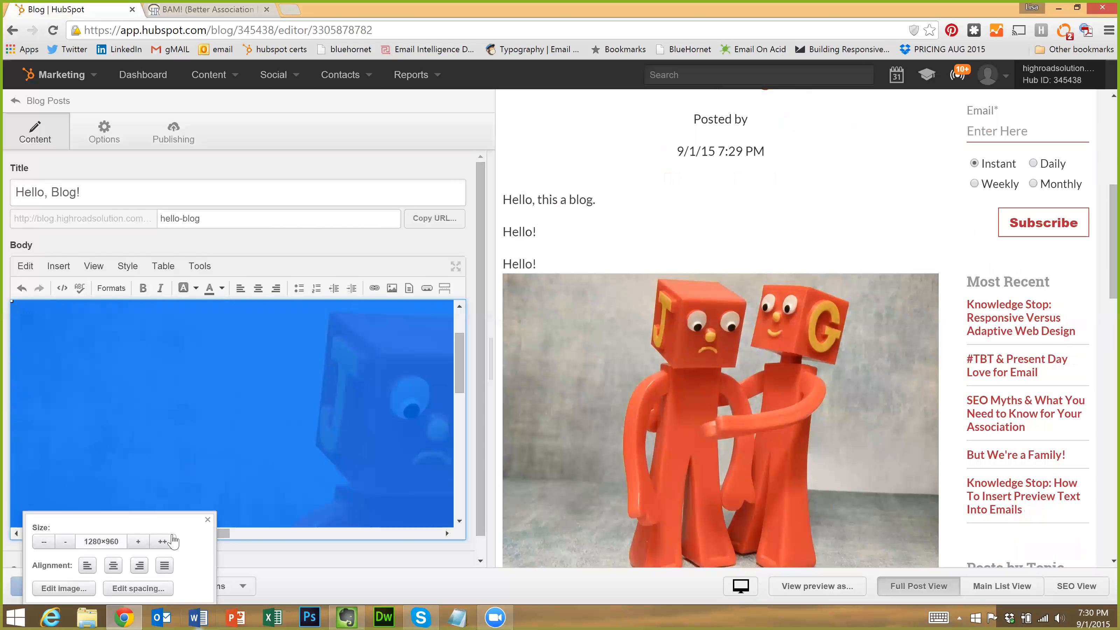
# Set the blockheads image width to 400 pixels
pyautogui.click(64, 589)
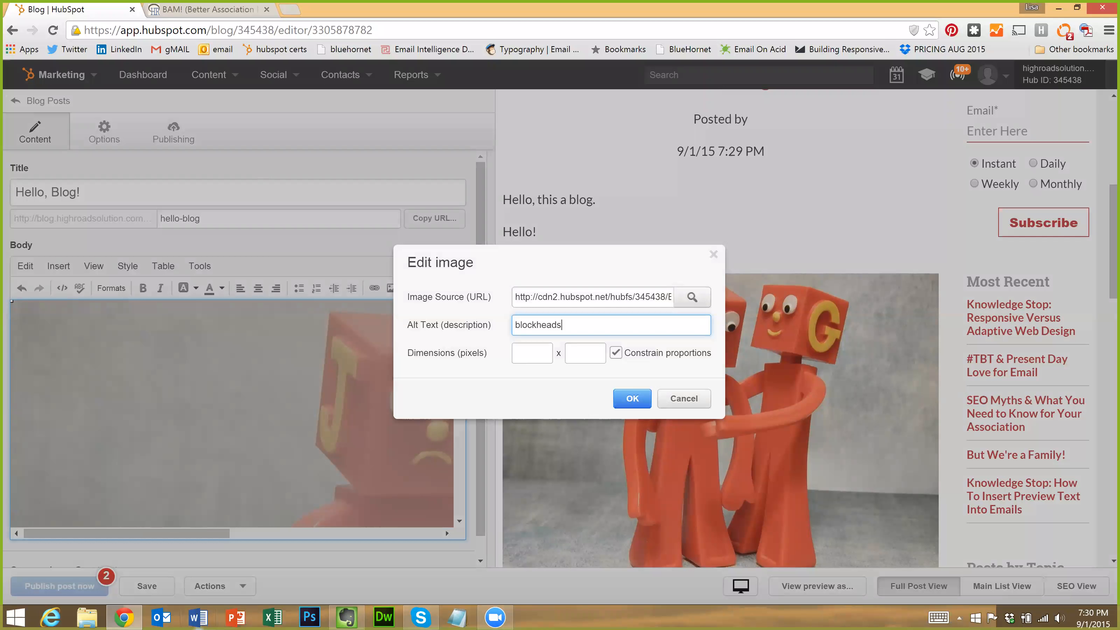
pyautogui.press('Tab')
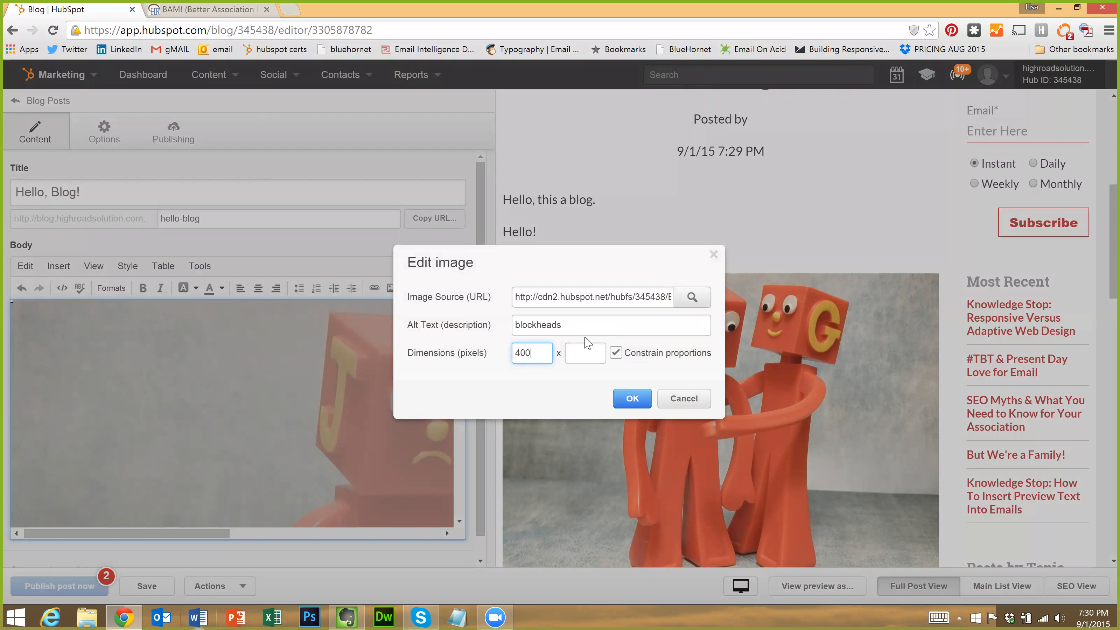
pyautogui.press('Tab')
pyautogui.hotkey('shift', 'Tab')
pyautogui.click(632, 398)
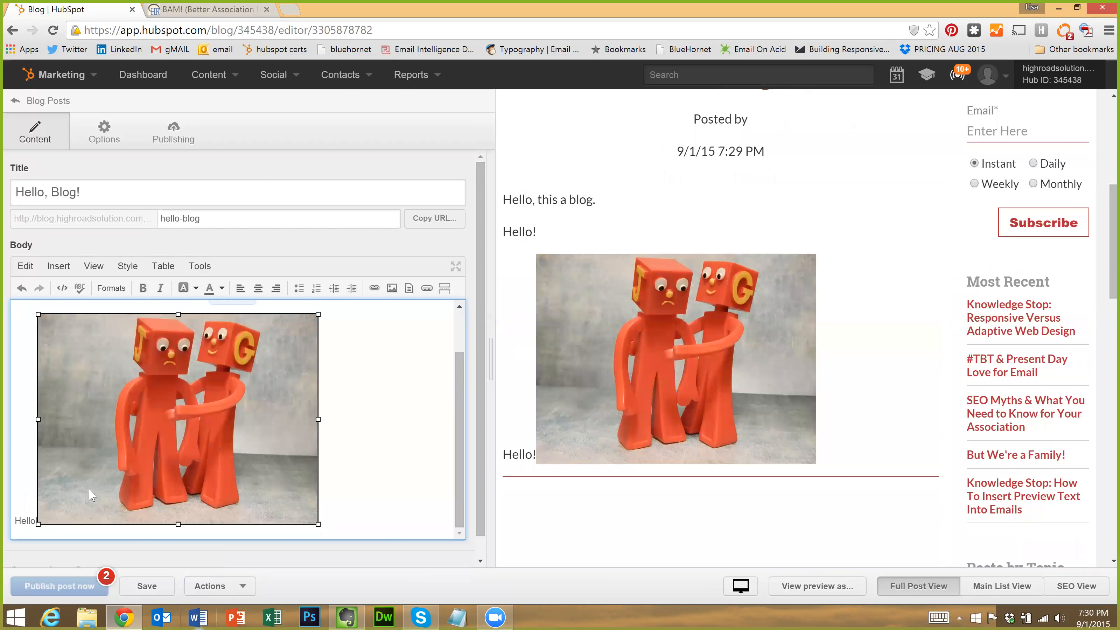
# Move 'Hello!' onto its own line above the image
pyautogui.click(27, 521)
pyautogui.press('Right')
pyautogui.press('Right')
pyautogui.press('Right')
pyautogui.press('Return')
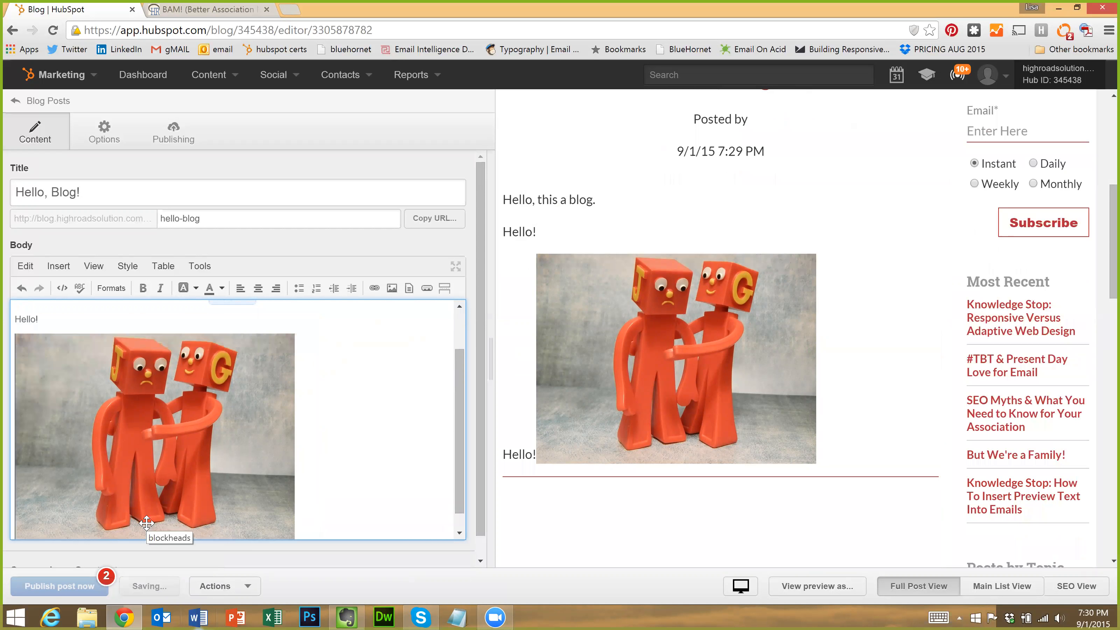
# Centre the blockheads image in the post body
pyautogui.click(200, 375)
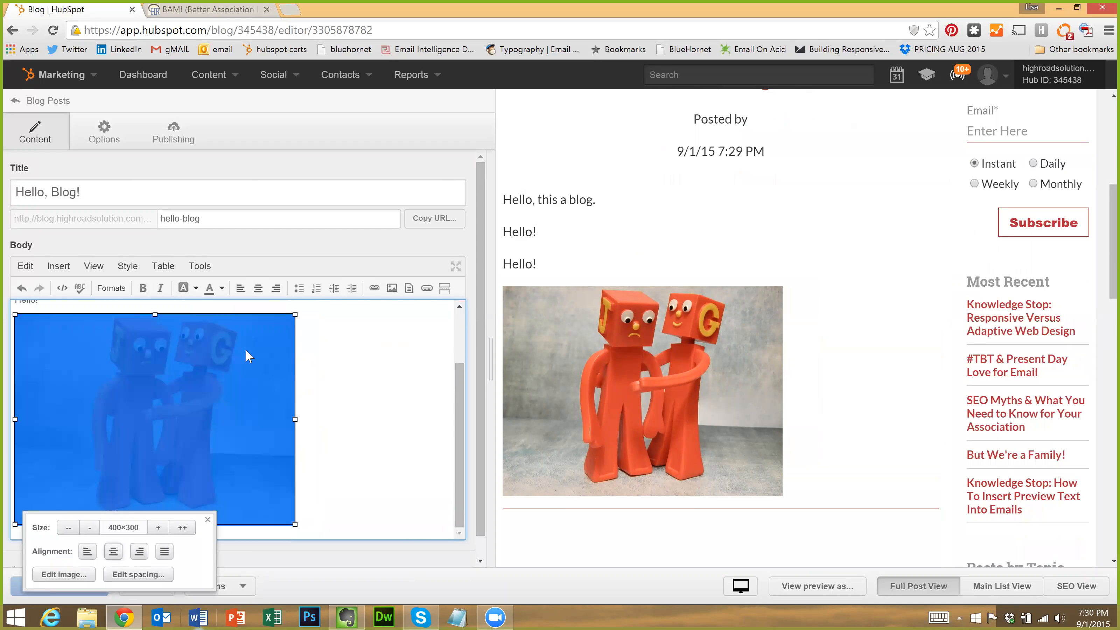
pyautogui.click(115, 553)
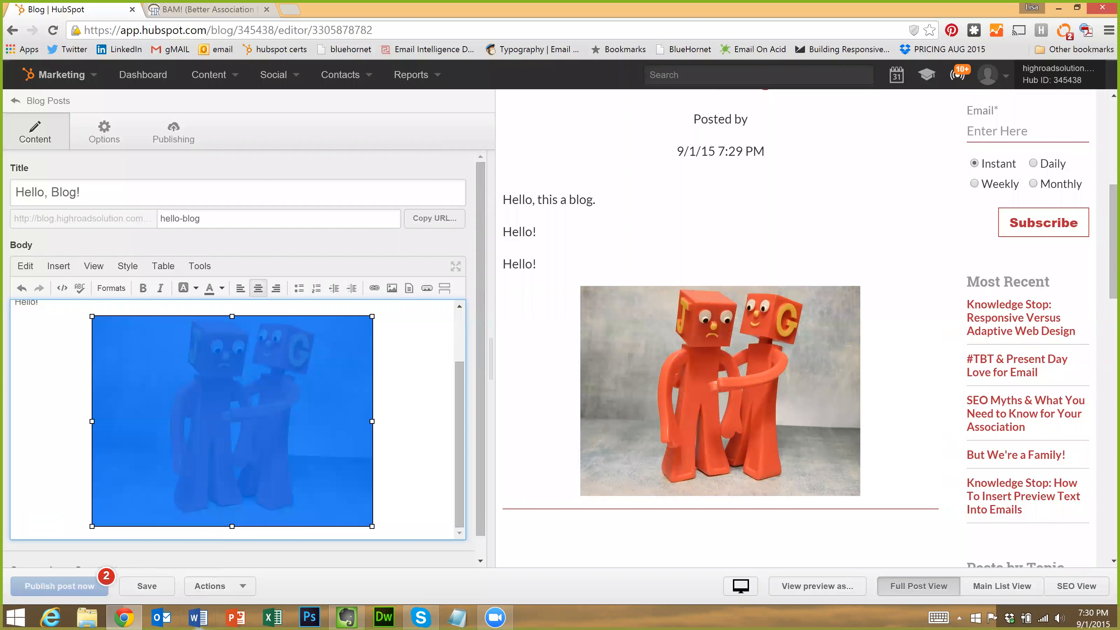
pyautogui.click(228, 390)
pyautogui.click(196, 529)
pyautogui.click(225, 506)
# Review the image's 110-pixel side spacing and cancel without changes
pyautogui.click(210, 571)
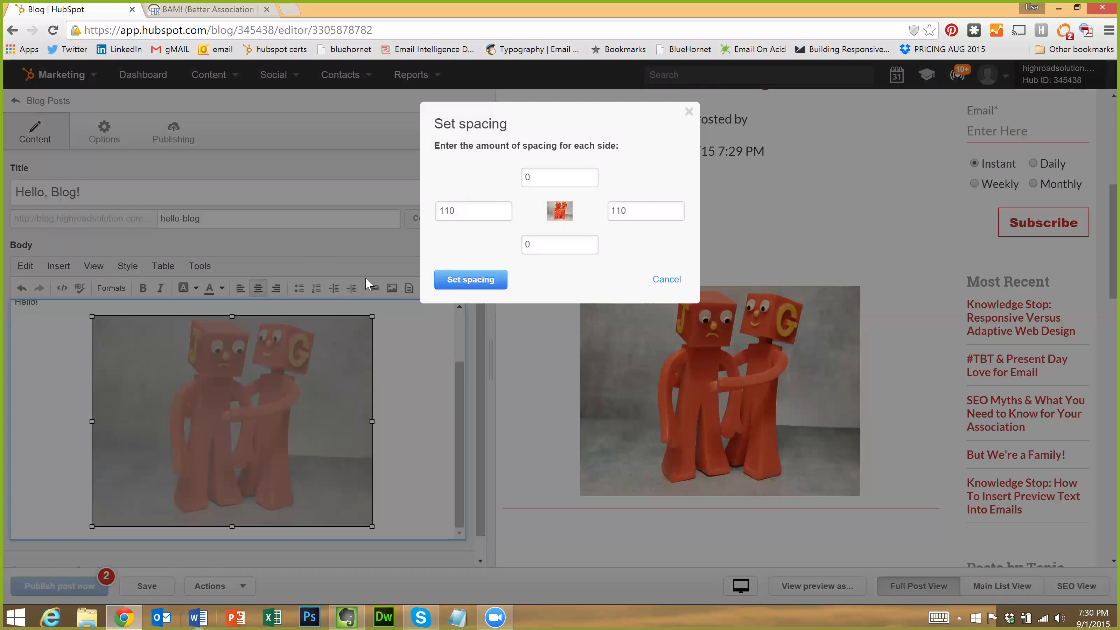
pyautogui.click(492, 279)
pyautogui.doubleClick(440, 211)
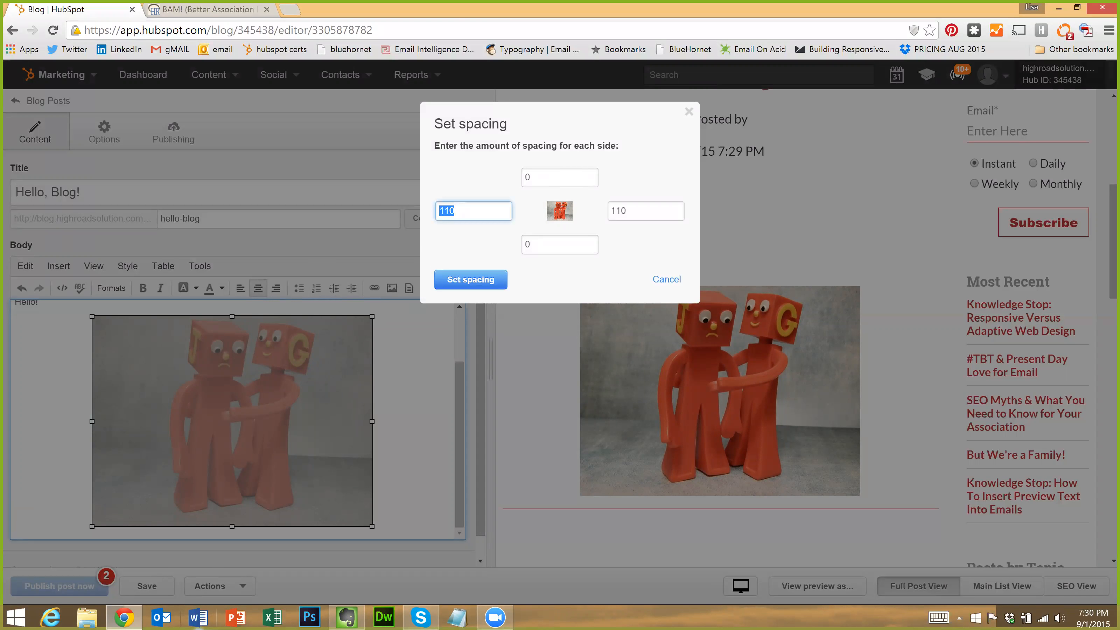
pyautogui.moveTo(450, 212); pyautogui.dragTo(439, 211)
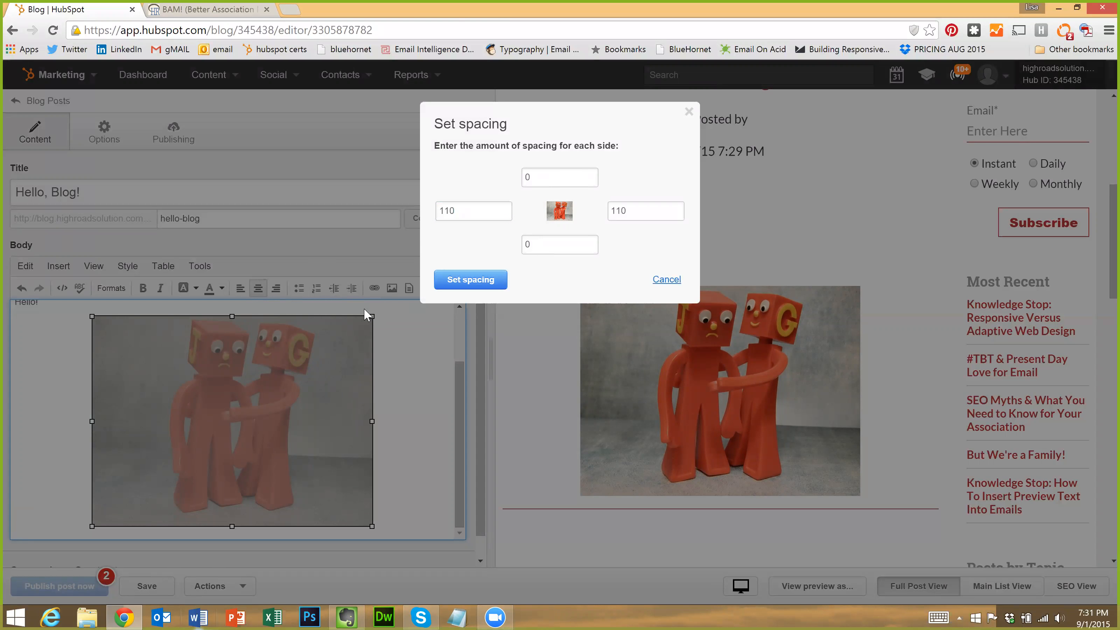
pyautogui.click(420, 373)
pyautogui.scroll(-1, 238, 375)
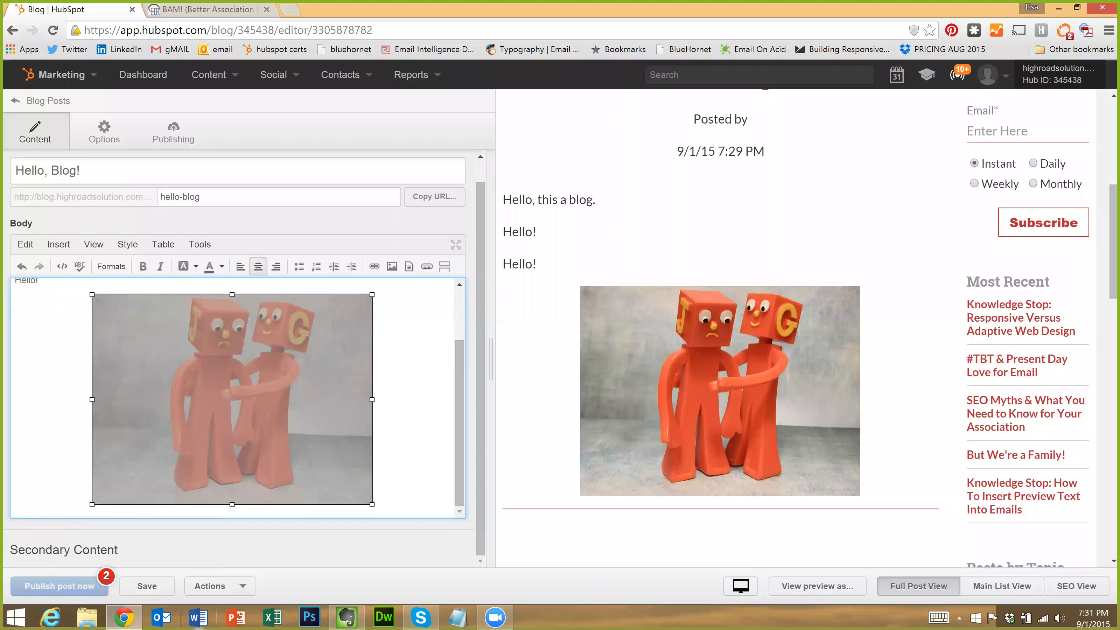
pyautogui.click(297, 359)
# Change the image's alt text to 'Blockheads console each other!'
pyautogui.click(295, 358)
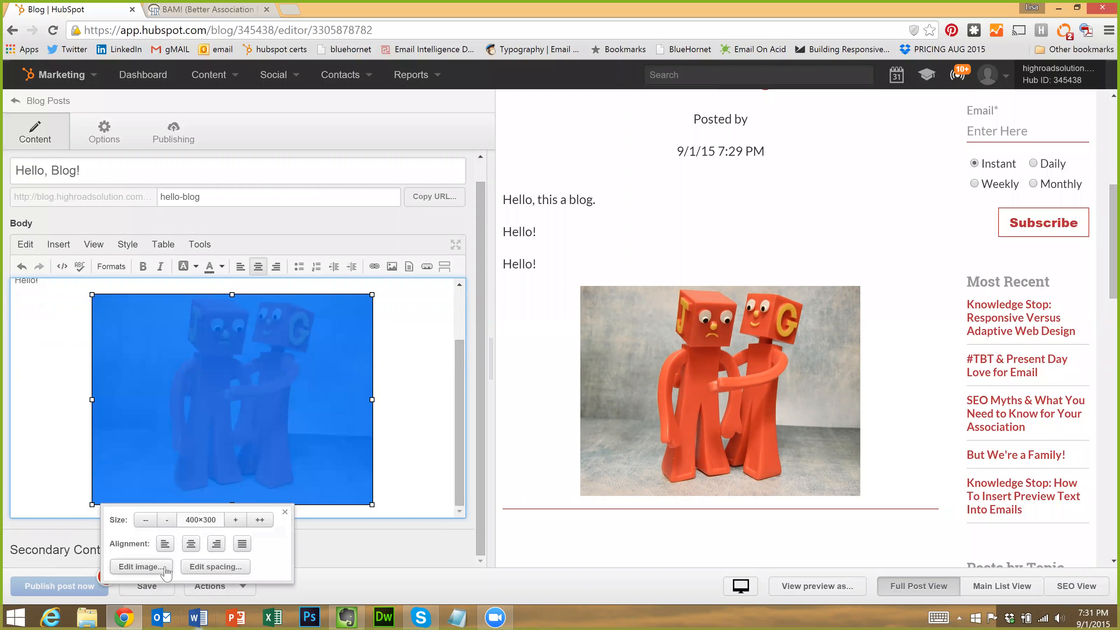
pyautogui.click(167, 570)
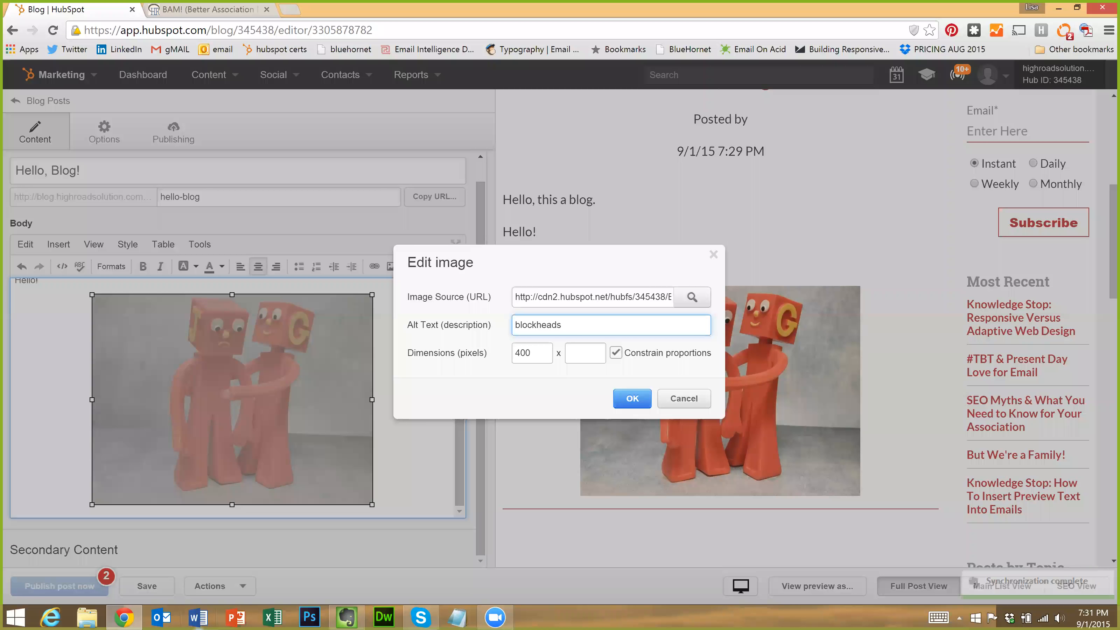
pyautogui.write('Blo')
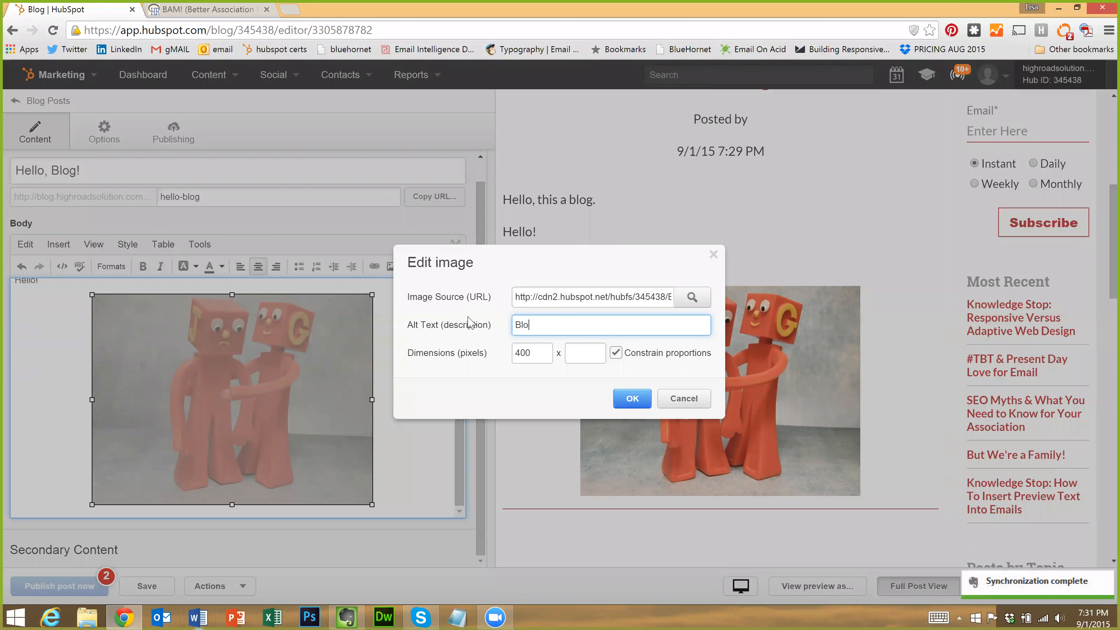
pyautogui.write('ck heads')
pyautogui.press('BackSpace')
pyautogui.press('BackSpace')
pyautogui.press('BackSpace')
pyautogui.press('BackSpace')
pyautogui.press('BackSpace')
pyautogui.write('heads console each other!')
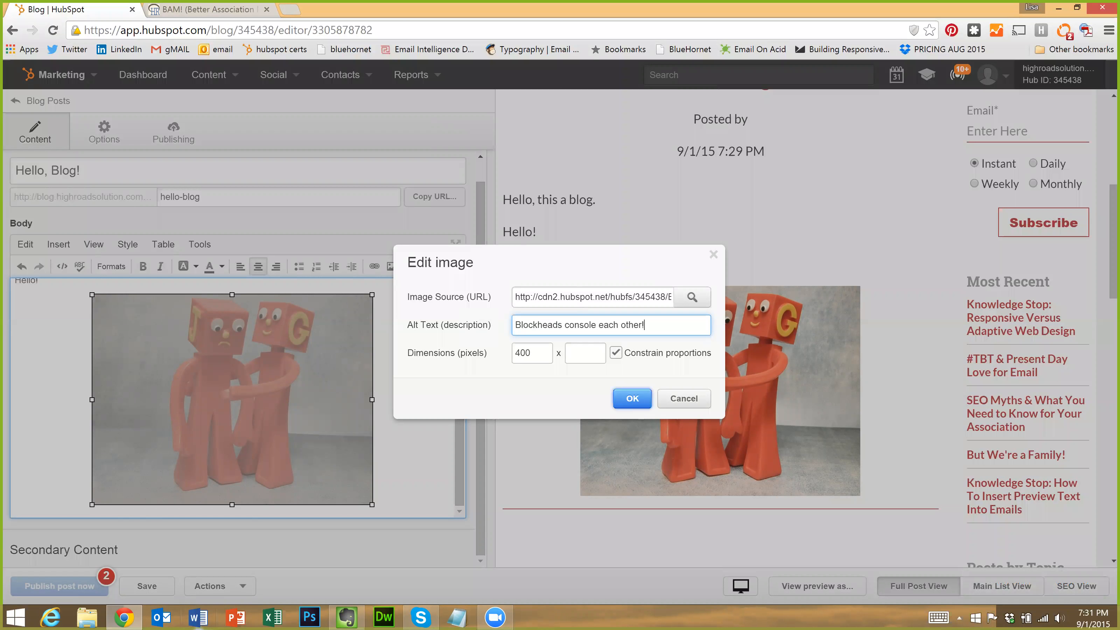
pyautogui.click(634, 400)
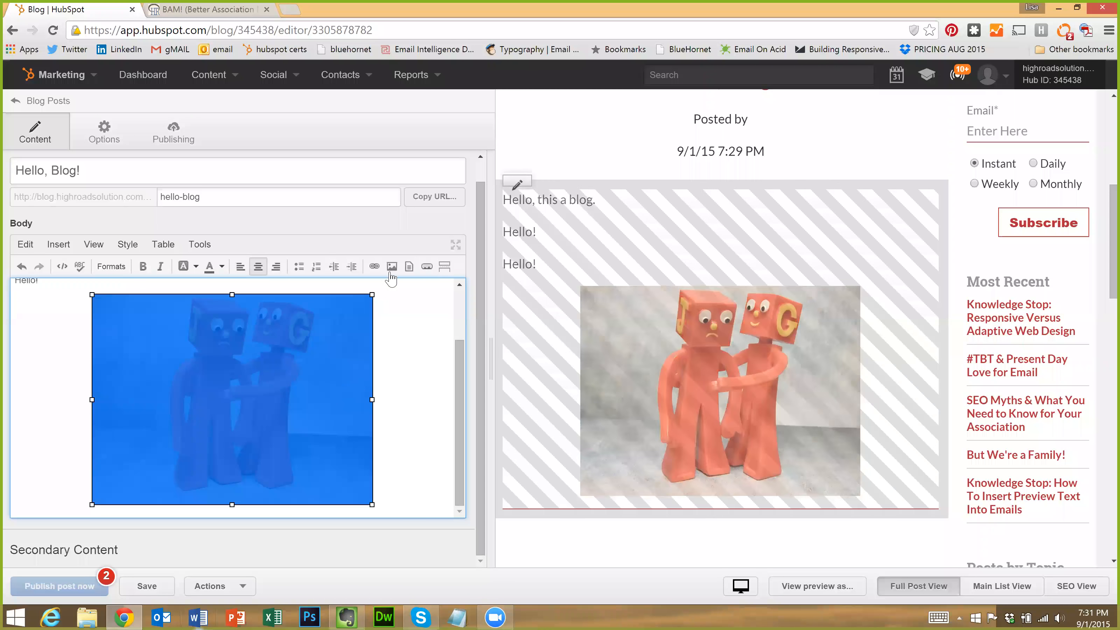
# Resize the image to 425×319 and add blank lines below it
pyautogui.click(238, 456)
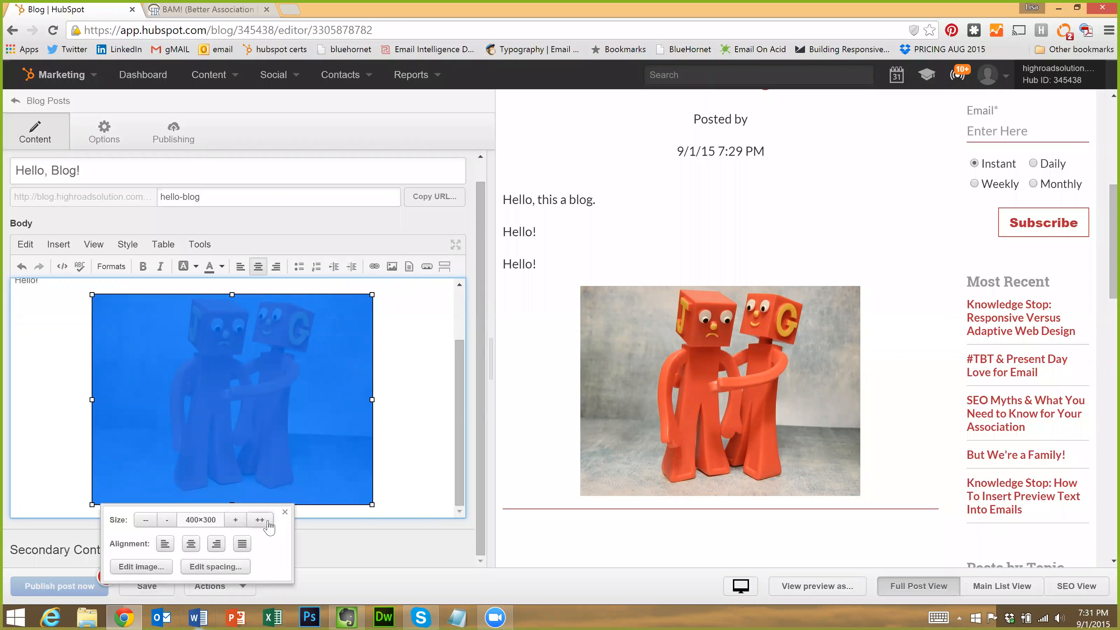
pyautogui.click(264, 522)
pyautogui.click(261, 522)
pyautogui.click(261, 521)
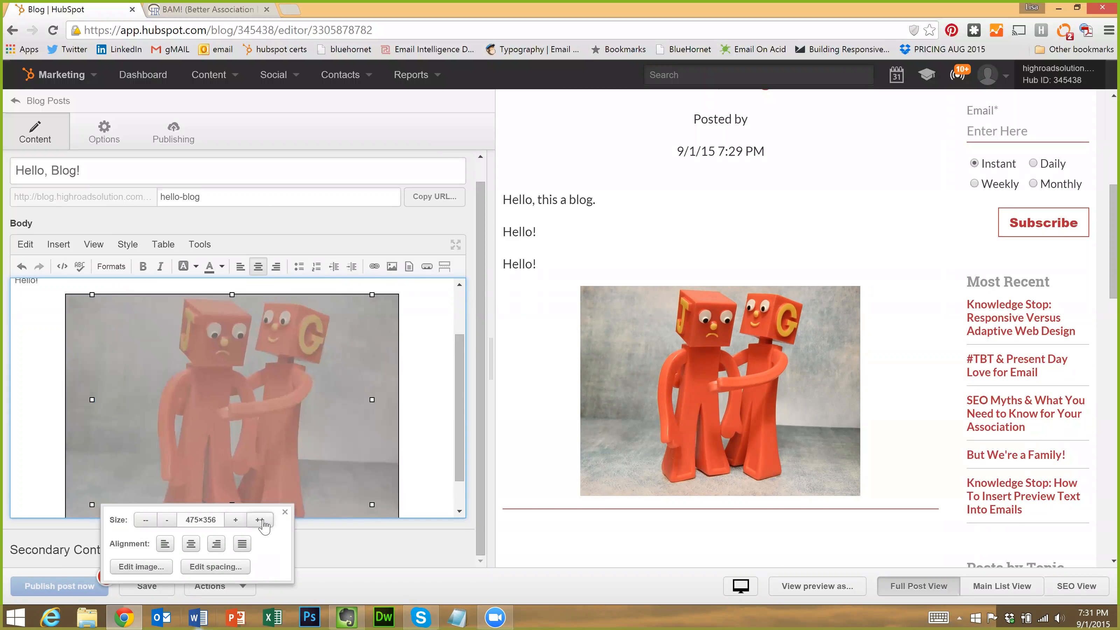
pyautogui.click(144, 525)
pyautogui.click(144, 525)
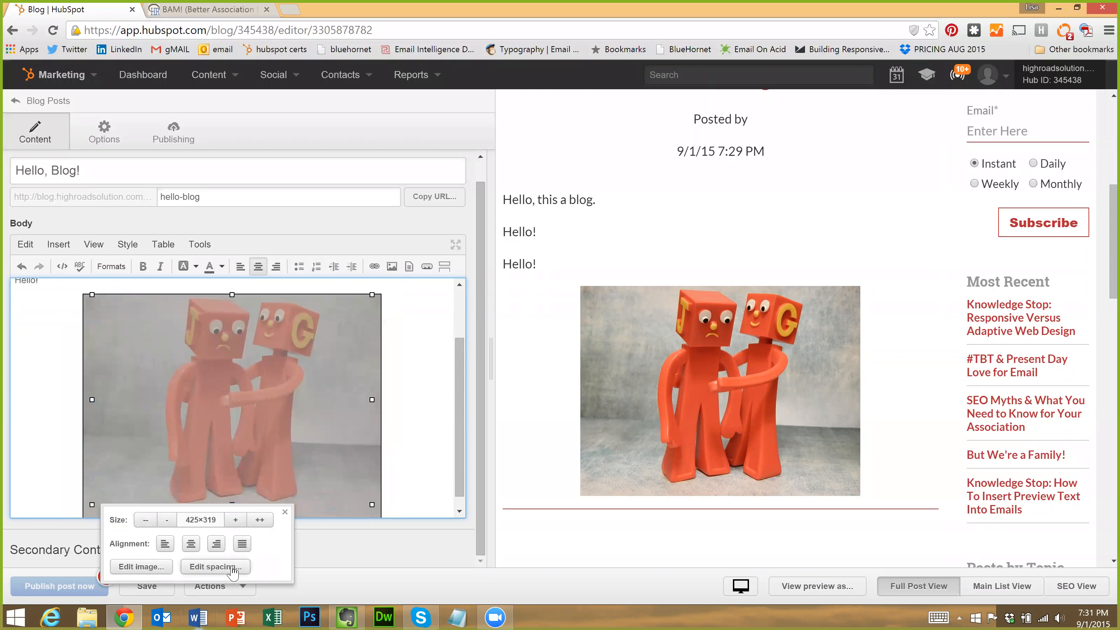
pyautogui.click(285, 512)
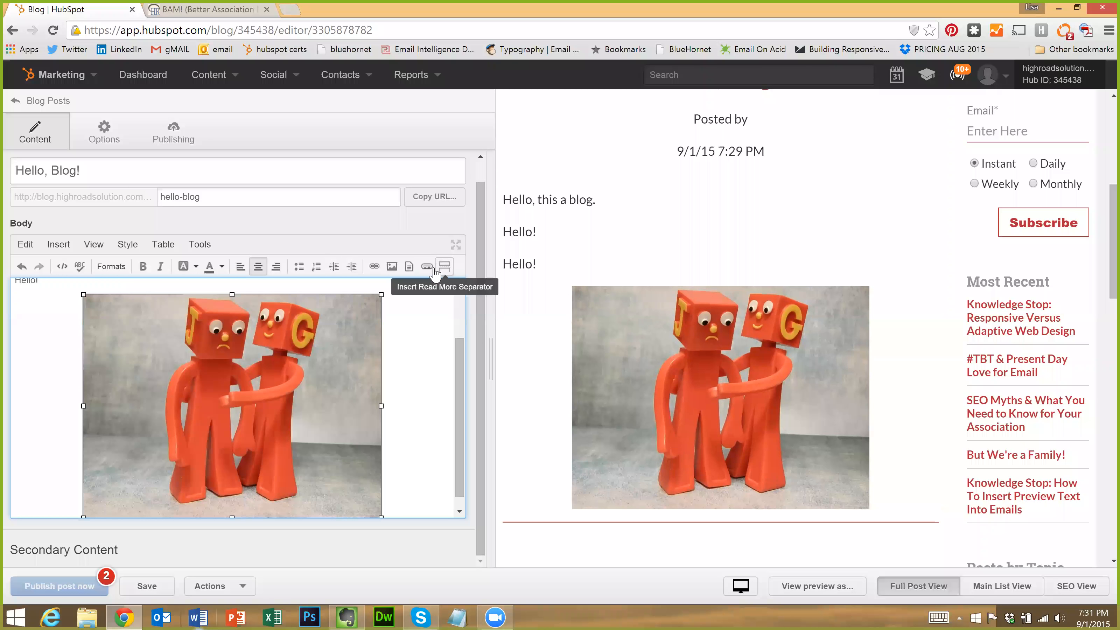
pyautogui.click(417, 459)
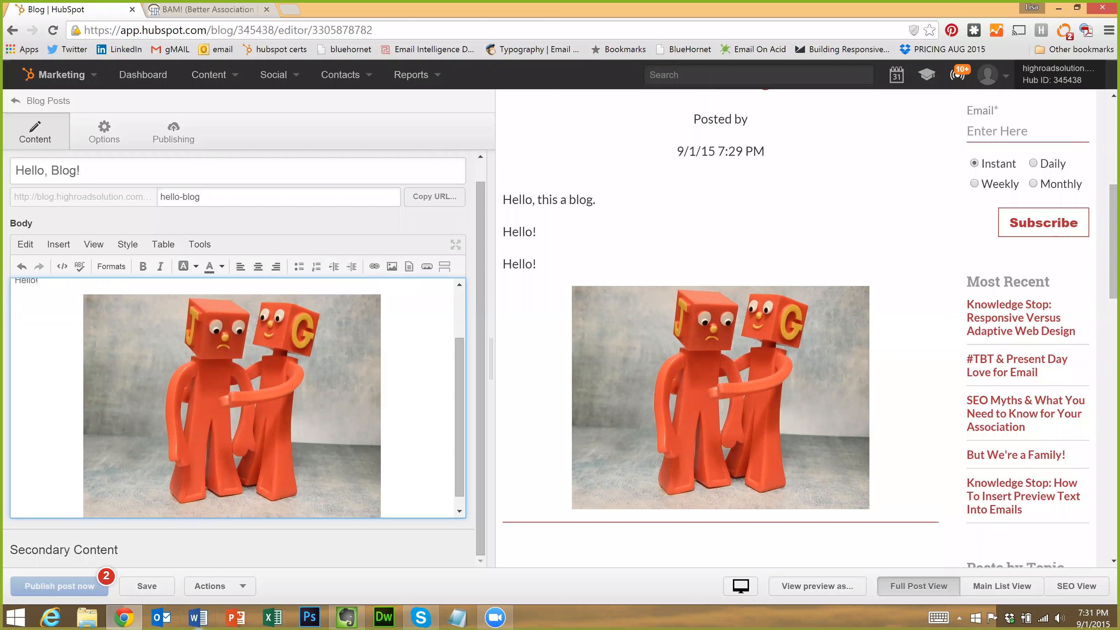
pyautogui.press('Return')
pyautogui.press('Return')
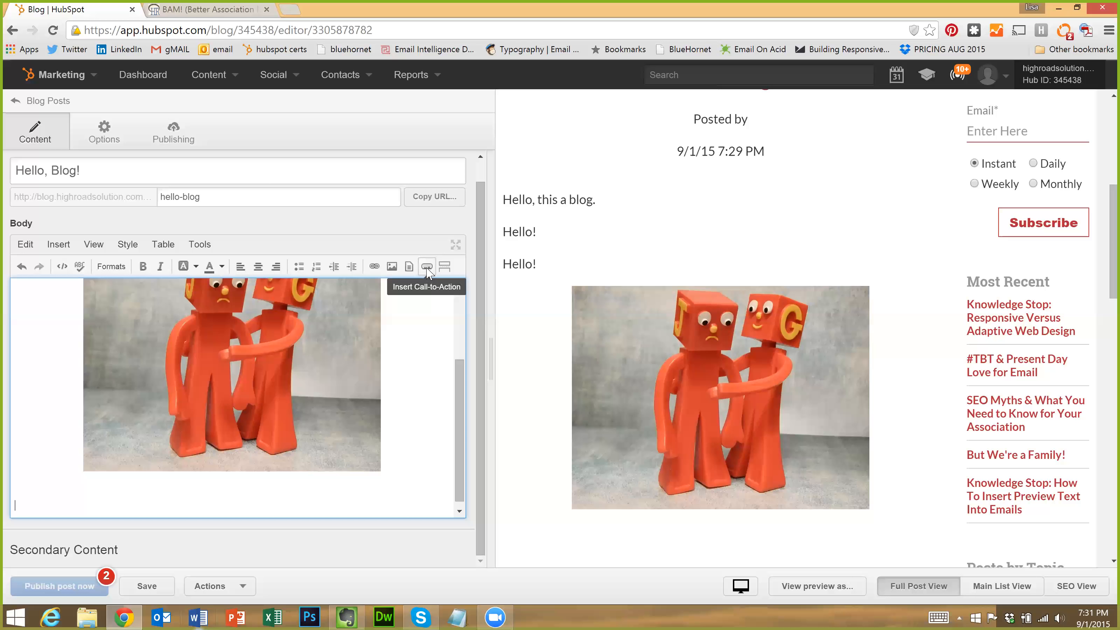
# Insert the Get Aug Toolkit for Email call-to-action and save the draft
pyautogui.click(428, 267)
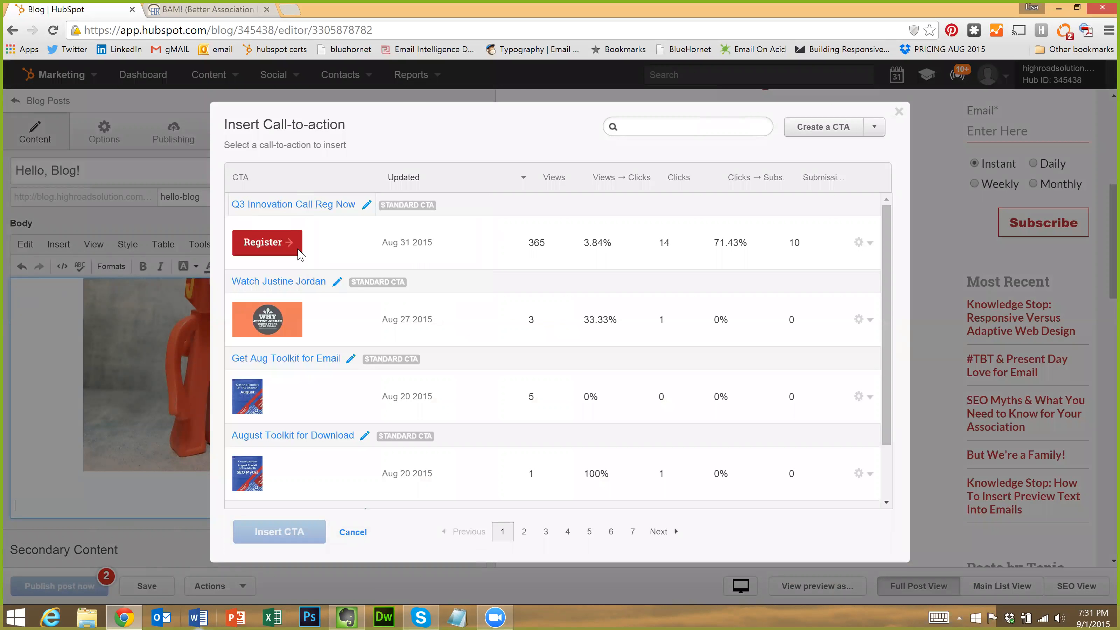
pyautogui.moveTo(275, 326)
pyautogui.click(388, 365)
pyautogui.click(297, 541)
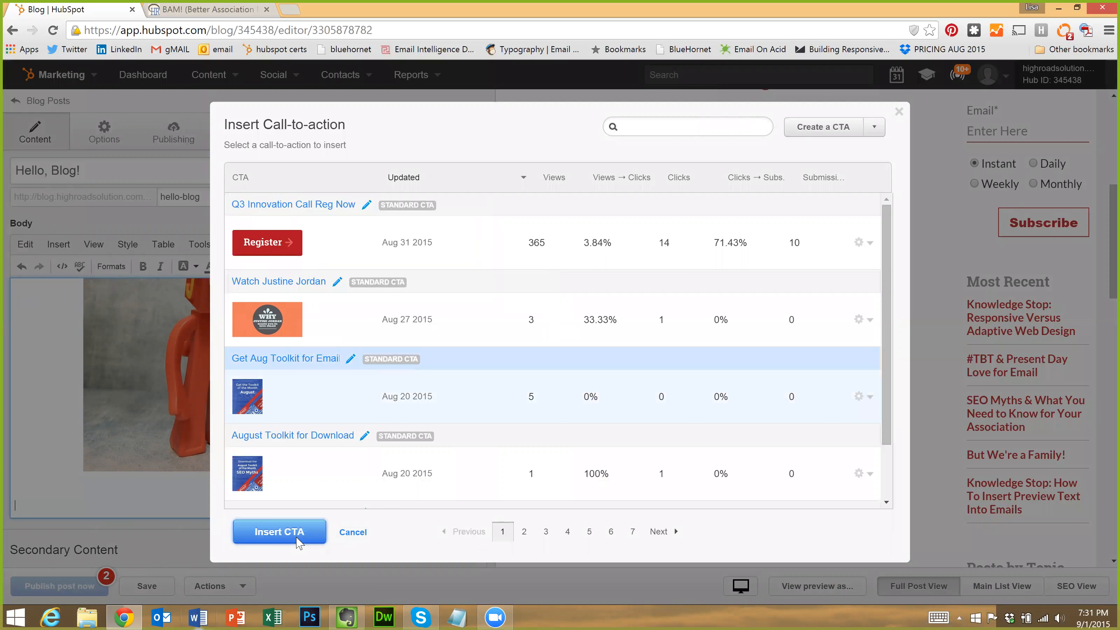
pyautogui.scroll(1, 298, 397)
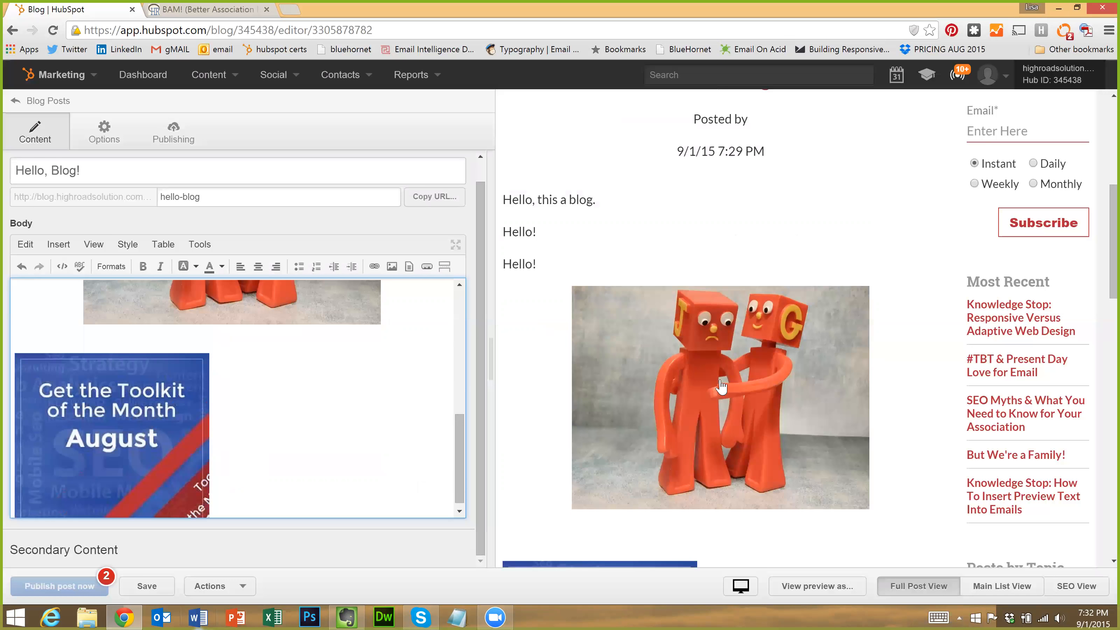
pyautogui.scroll(-1, 723, 383)
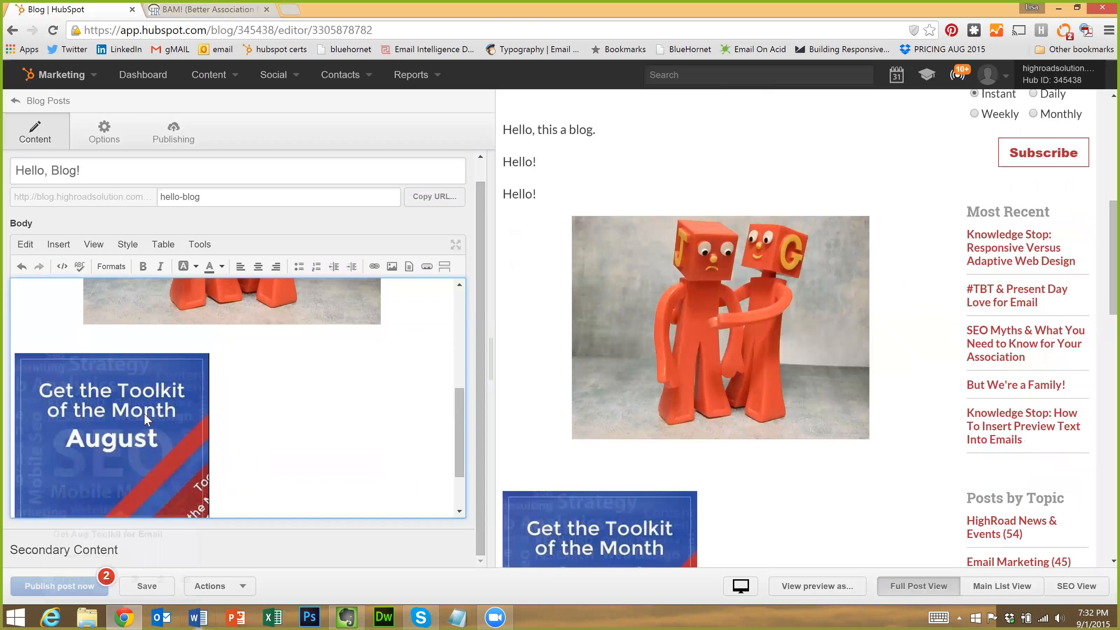
pyautogui.click(143, 414)
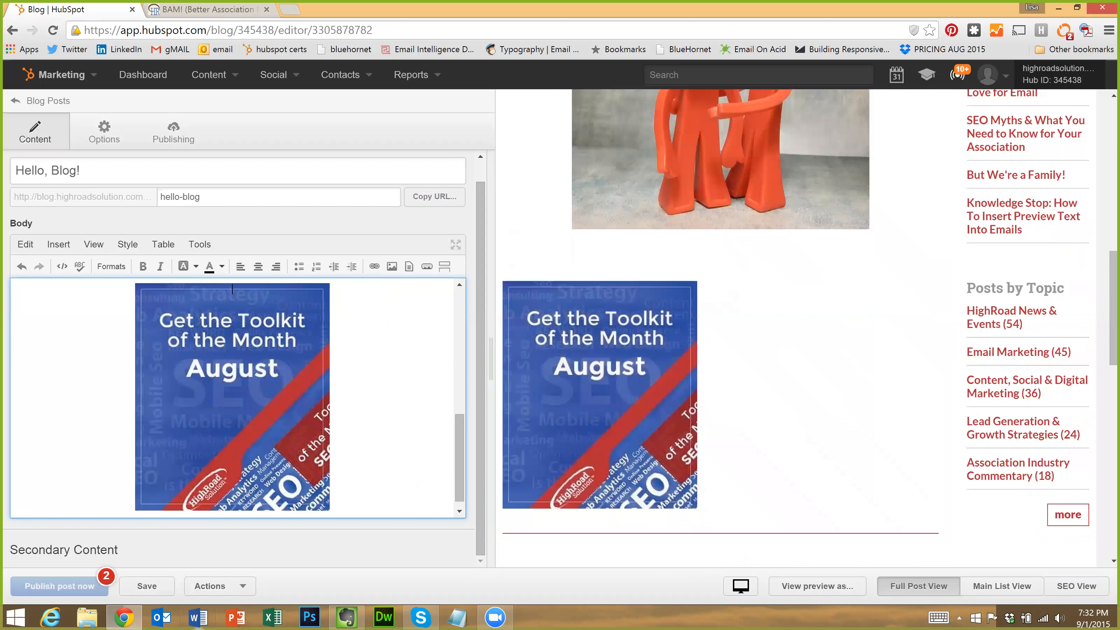
pyautogui.click(142, 586)
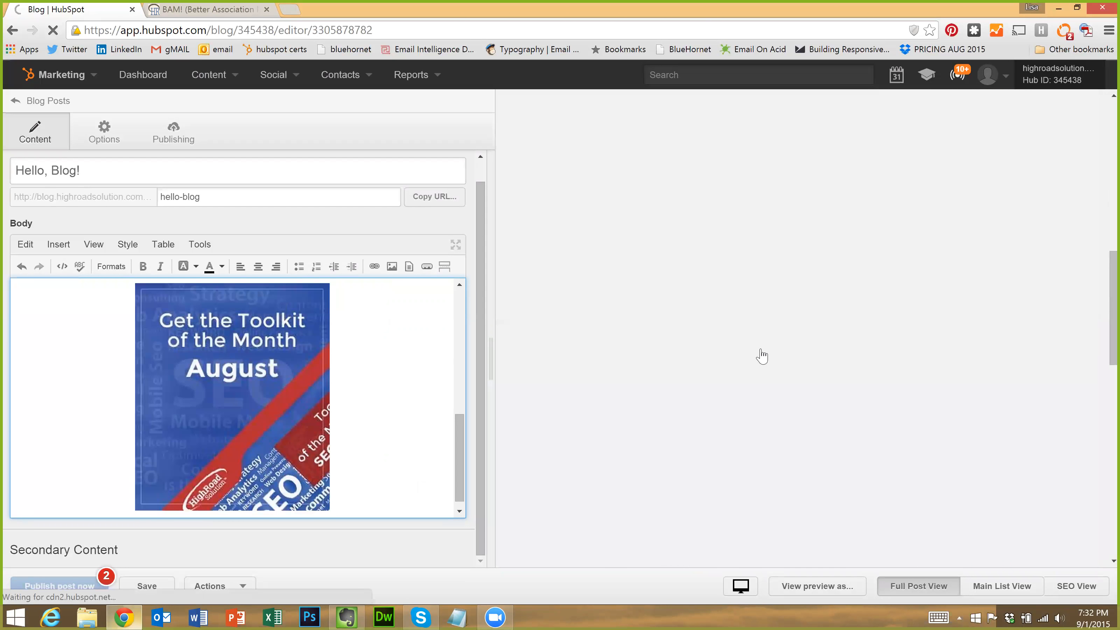
# Delete the orange figures image and the empty line left under the second Hello!
pyautogui.scroll(8, 249, 388)
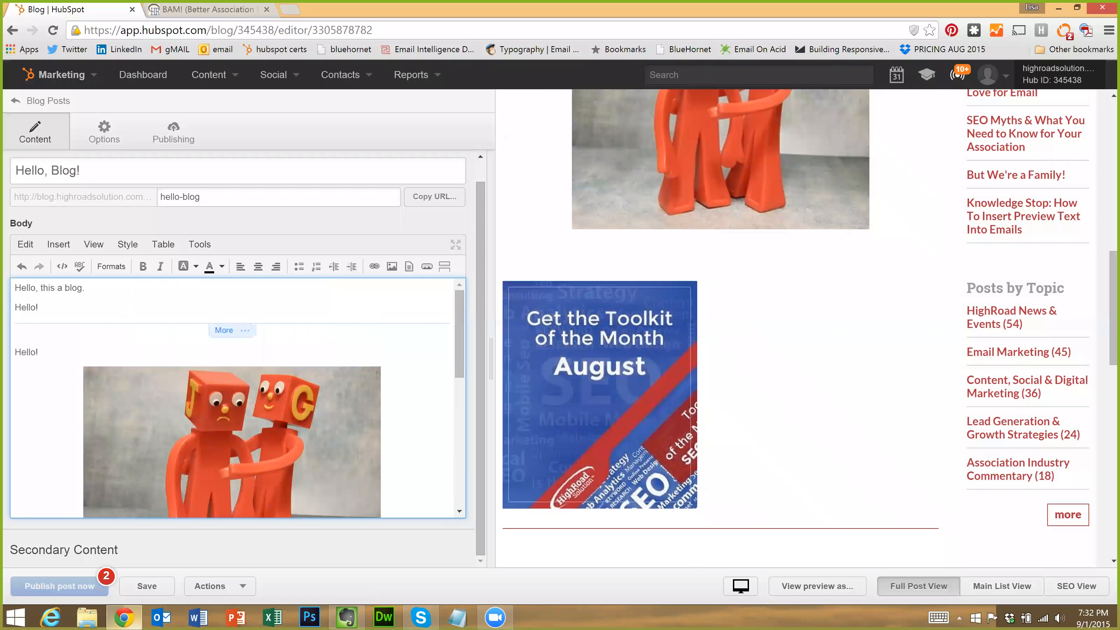
pyautogui.scroll(-5, 250, 389)
pyautogui.scroll(5, 250, 388)
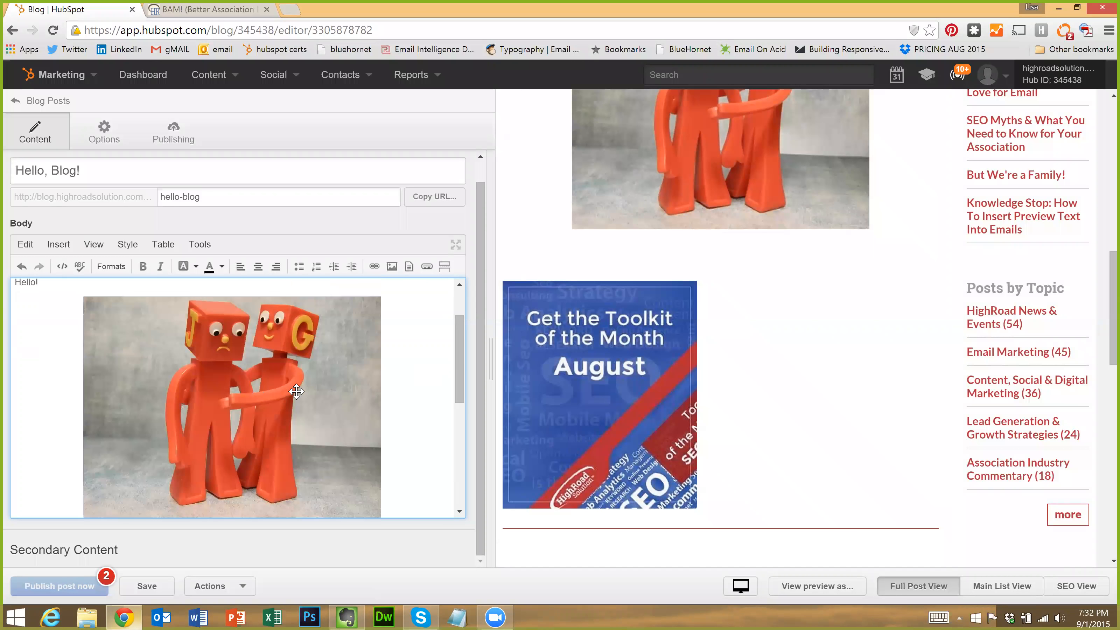
pyautogui.scroll(-5, 250, 388)
pyautogui.scroll(7, 243, 406)
pyautogui.click(234, 423)
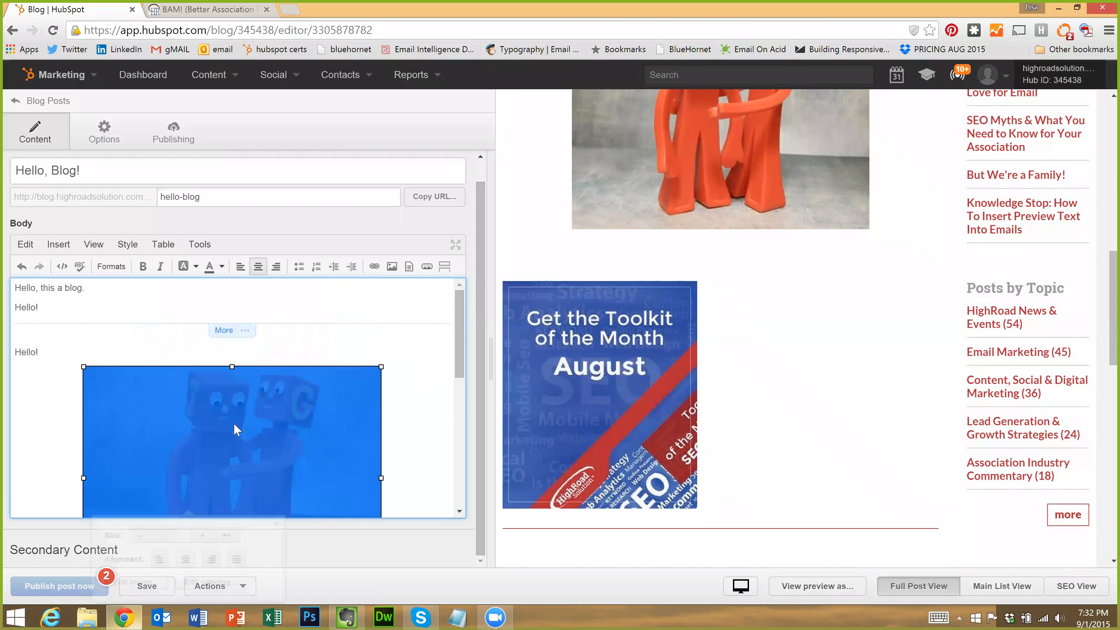
pyautogui.scroll(-2, 234, 422)
pyautogui.press('Delete')
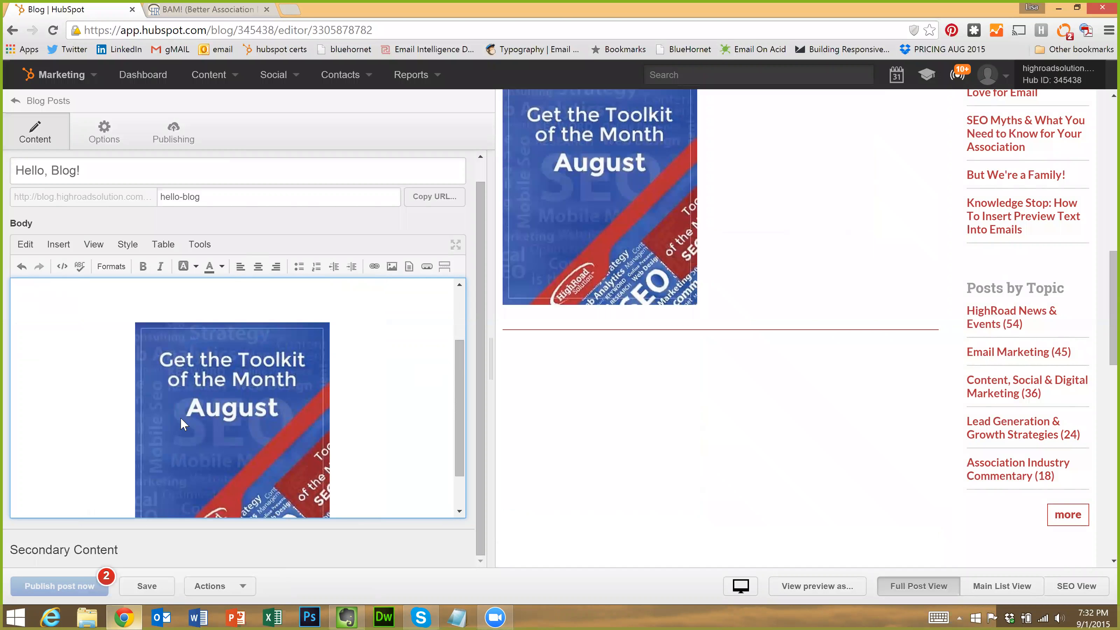
pyautogui.scroll(2, 180, 424)
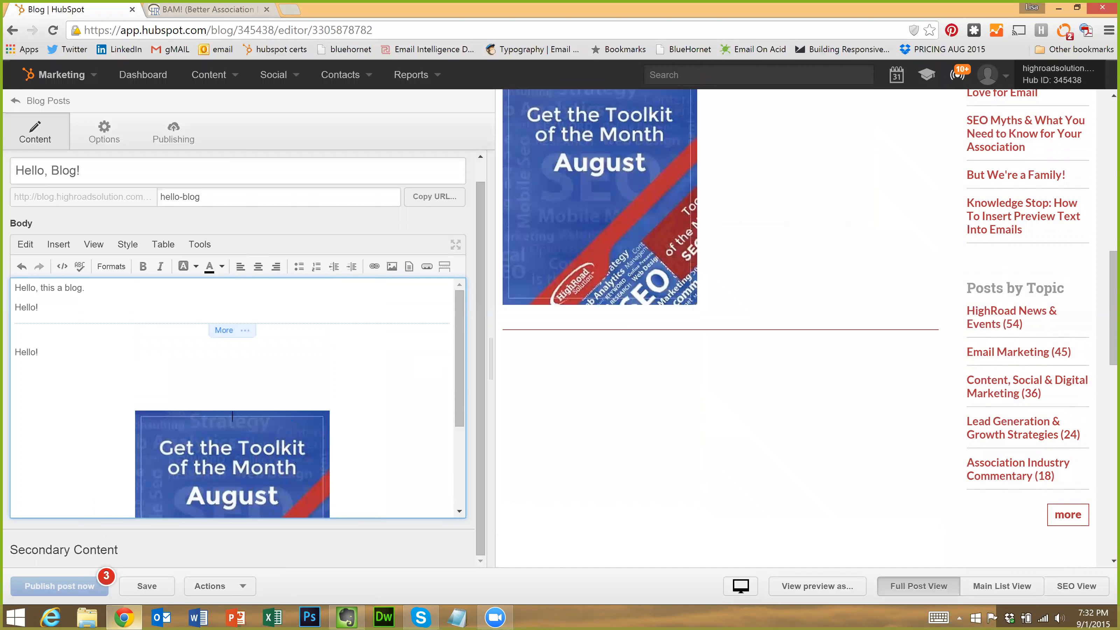
pyautogui.press('BackSpace')
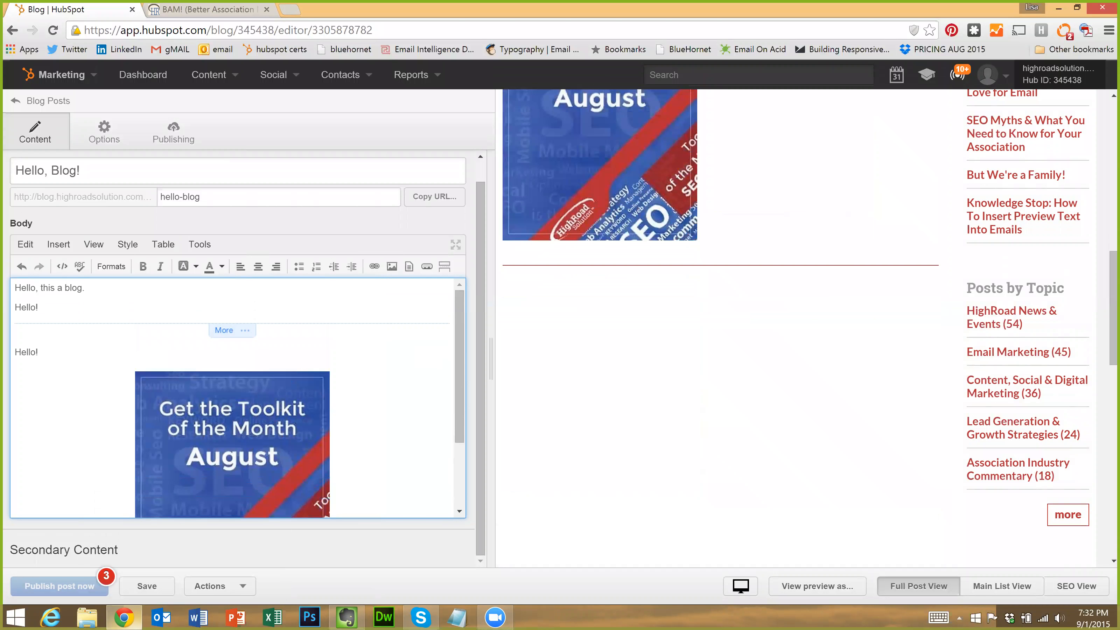
pyautogui.scroll(-2, 312, 422)
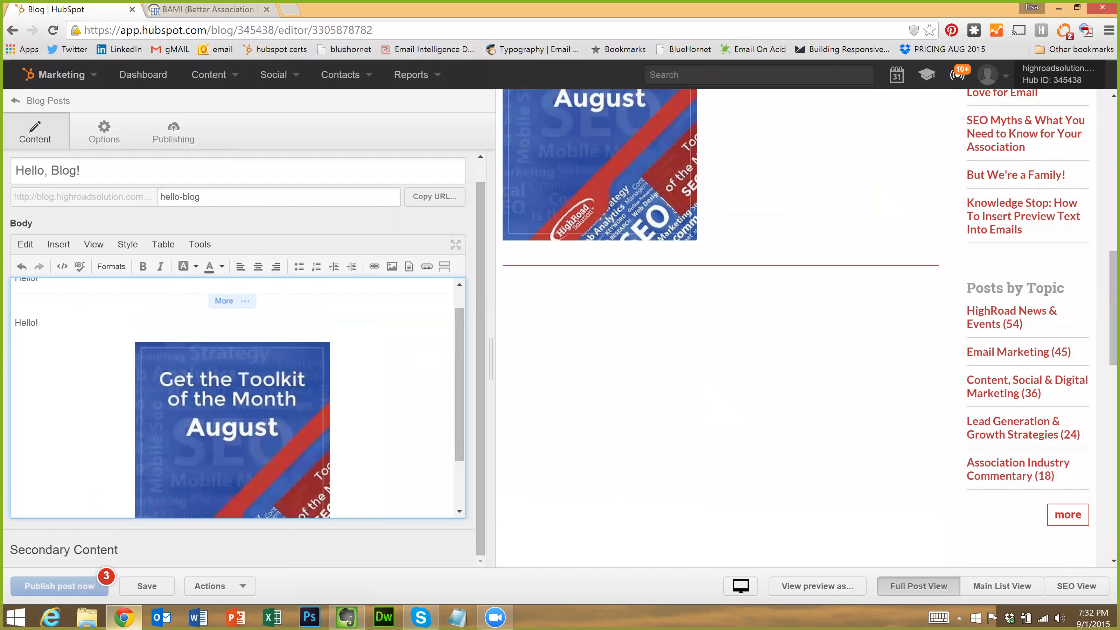
pyautogui.scroll(2, 295, 420)
pyautogui.scroll(-4, 295, 420)
pyautogui.scroll(3, 295, 420)
pyautogui.scroll(6, 654, 384)
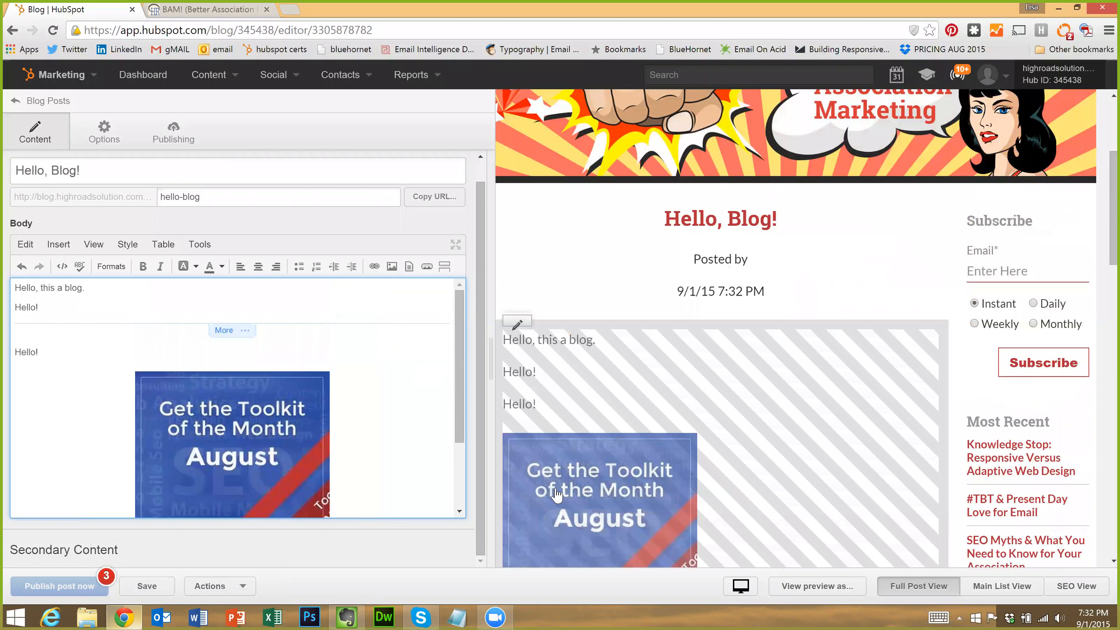
pyautogui.scroll(-6, 683, 198)
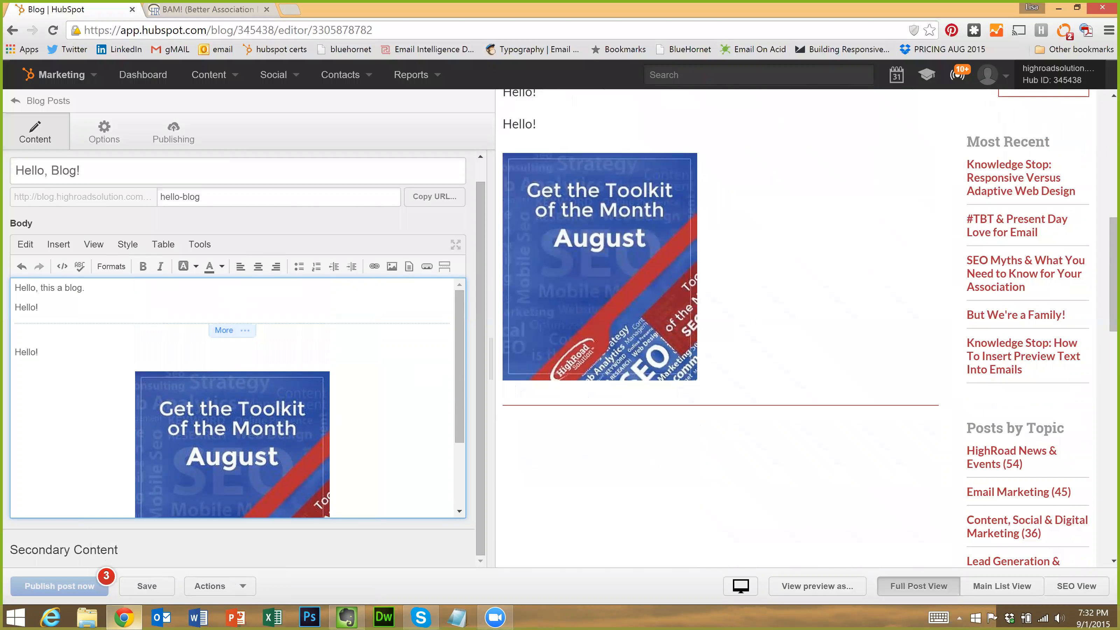
pyautogui.click(129, 244)
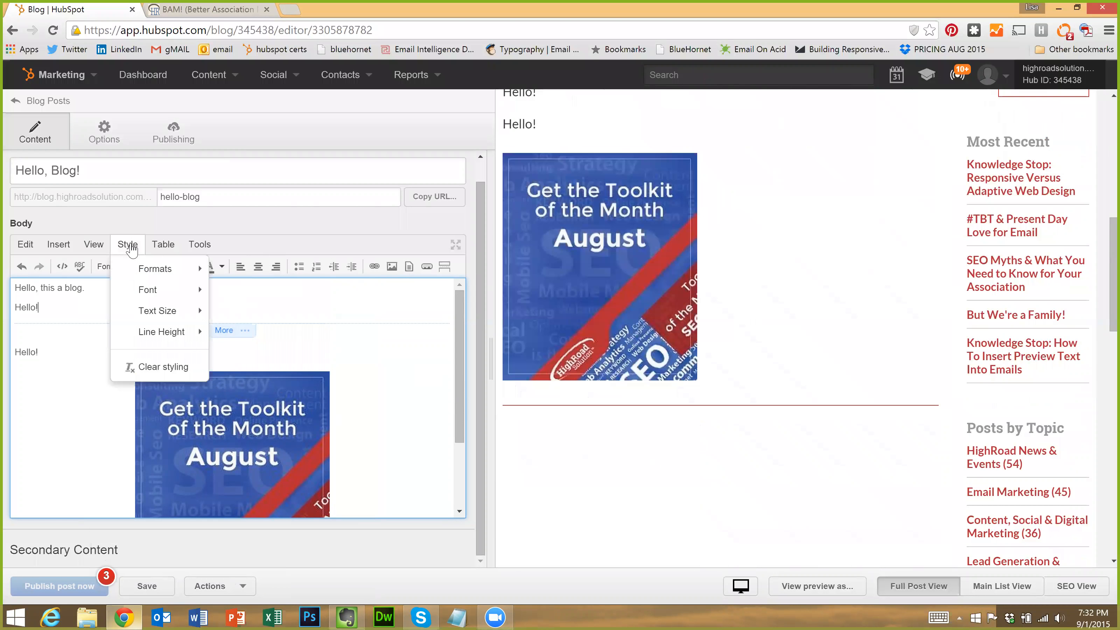
pyautogui.moveTo(141, 274)
pyautogui.moveTo(284, 273)
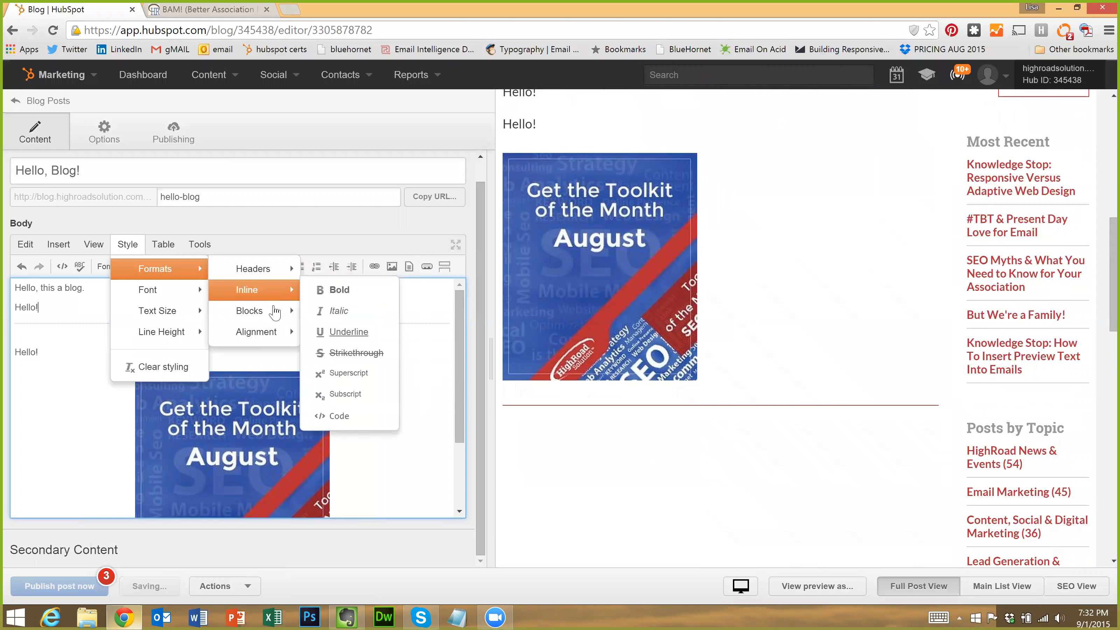
pyautogui.moveTo(275, 313)
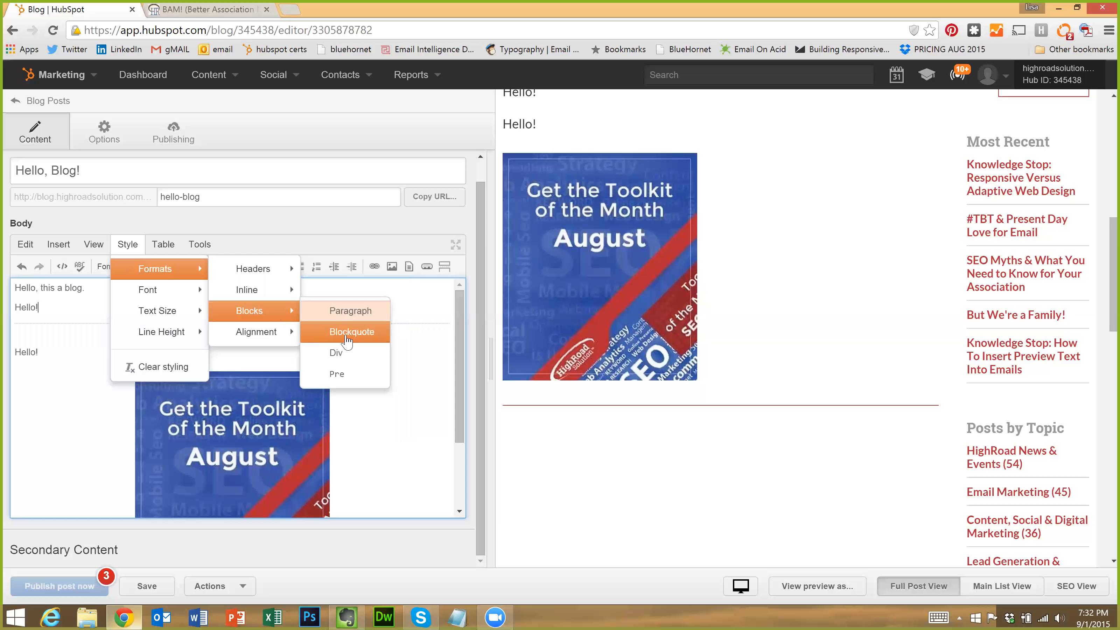
pyautogui.moveTo(283, 340)
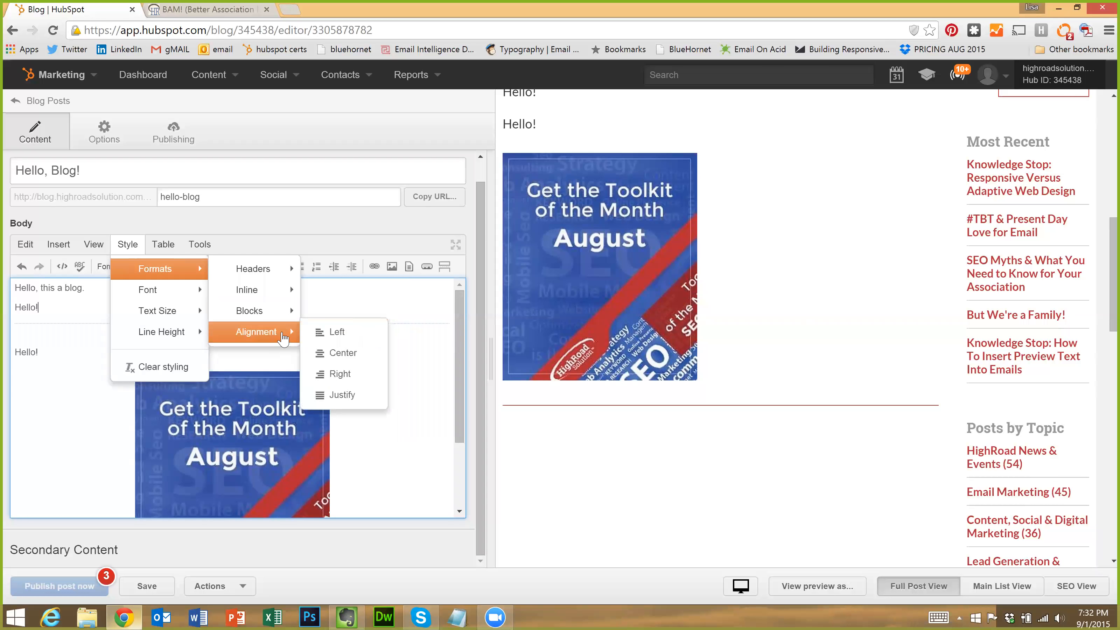
pyautogui.moveTo(171, 337)
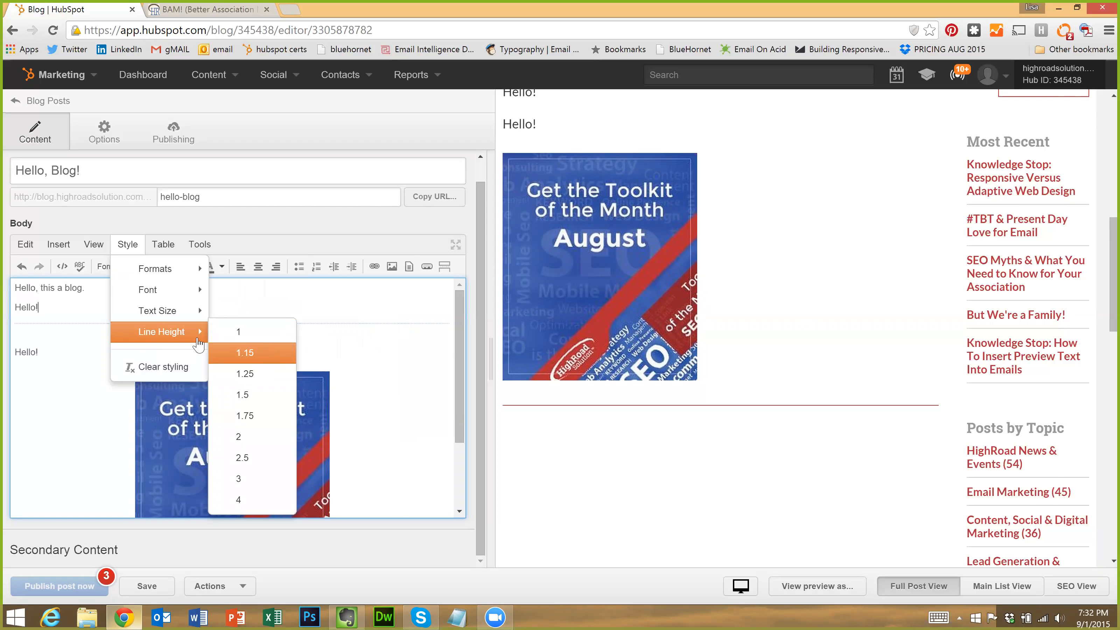
pyautogui.moveTo(179, 312)
pyautogui.moveTo(176, 269)
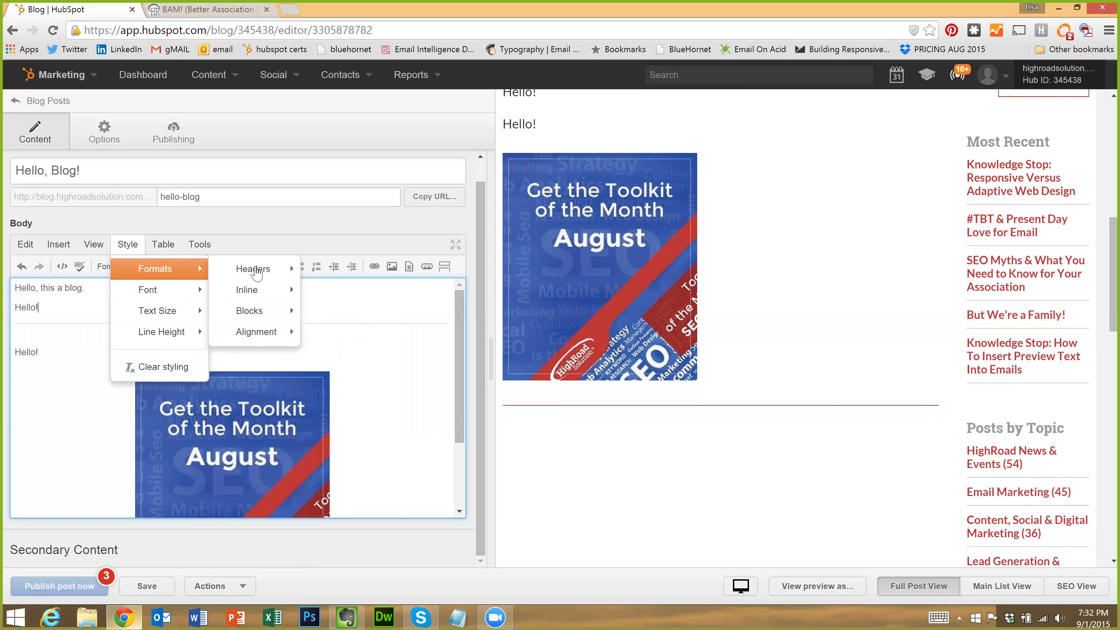
pyautogui.moveTo(253, 269)
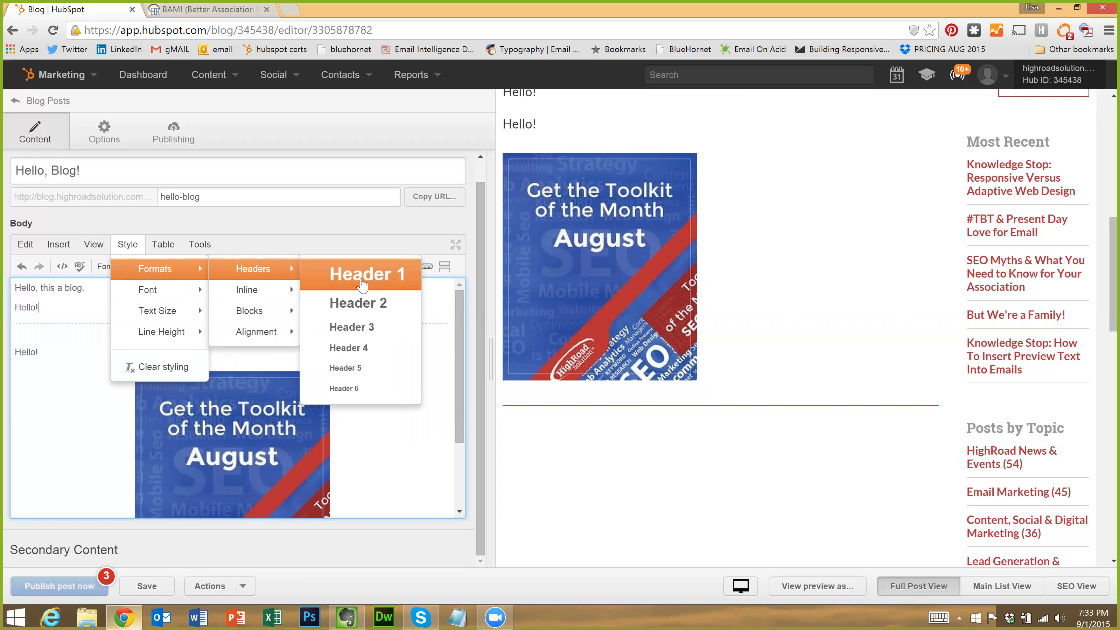
# Make the lower Hello! a Header 2 heading
pyautogui.click(84, 354)
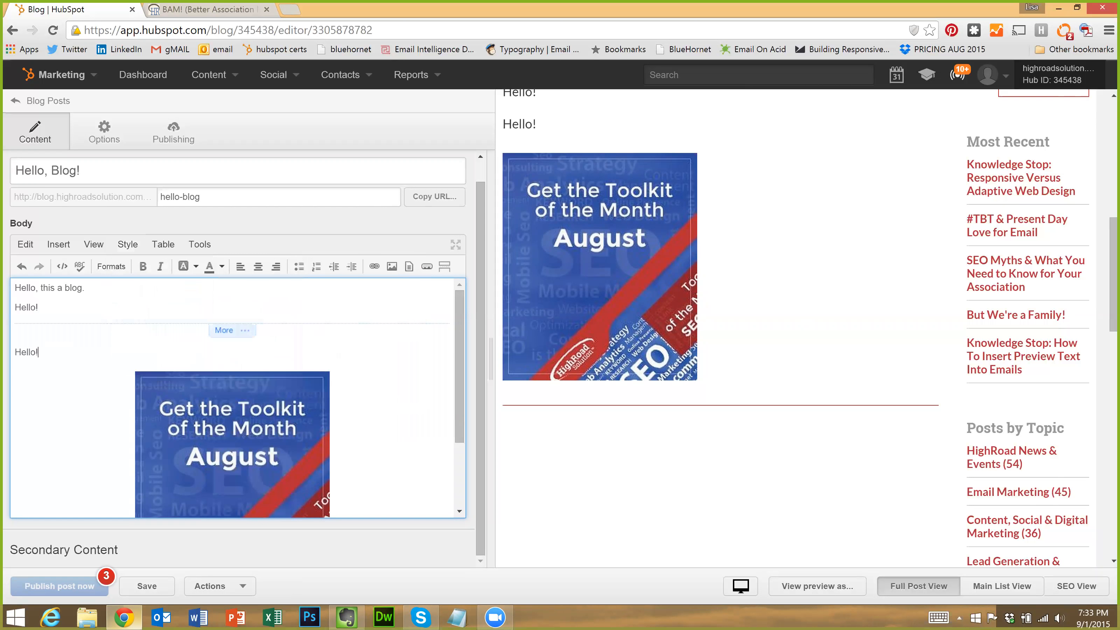
pyautogui.tripleClick(84, 354)
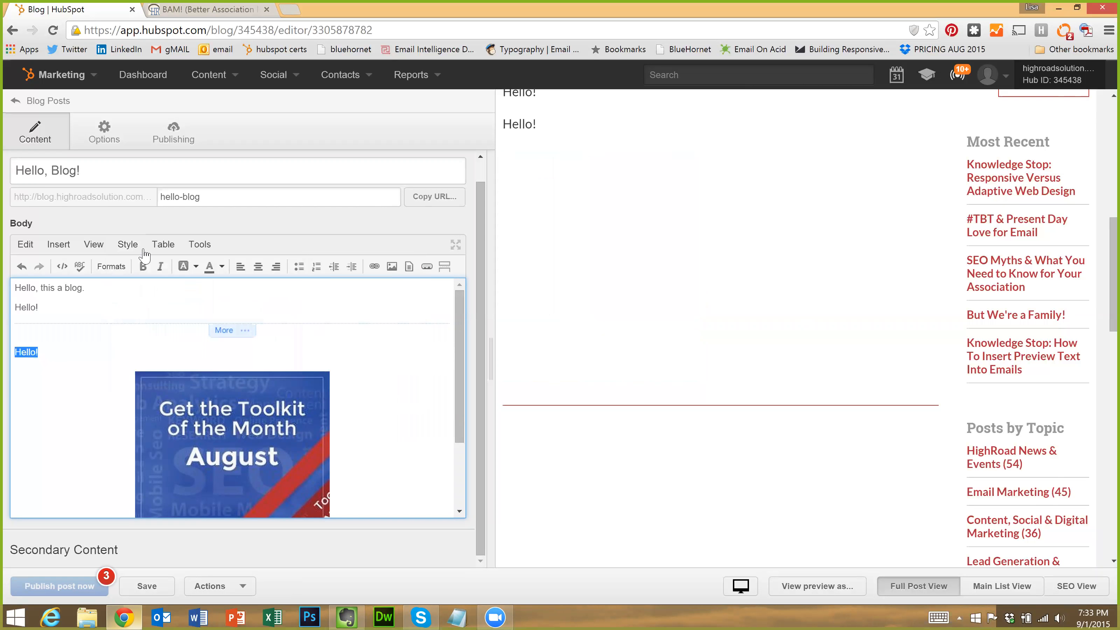
pyautogui.click(127, 244)
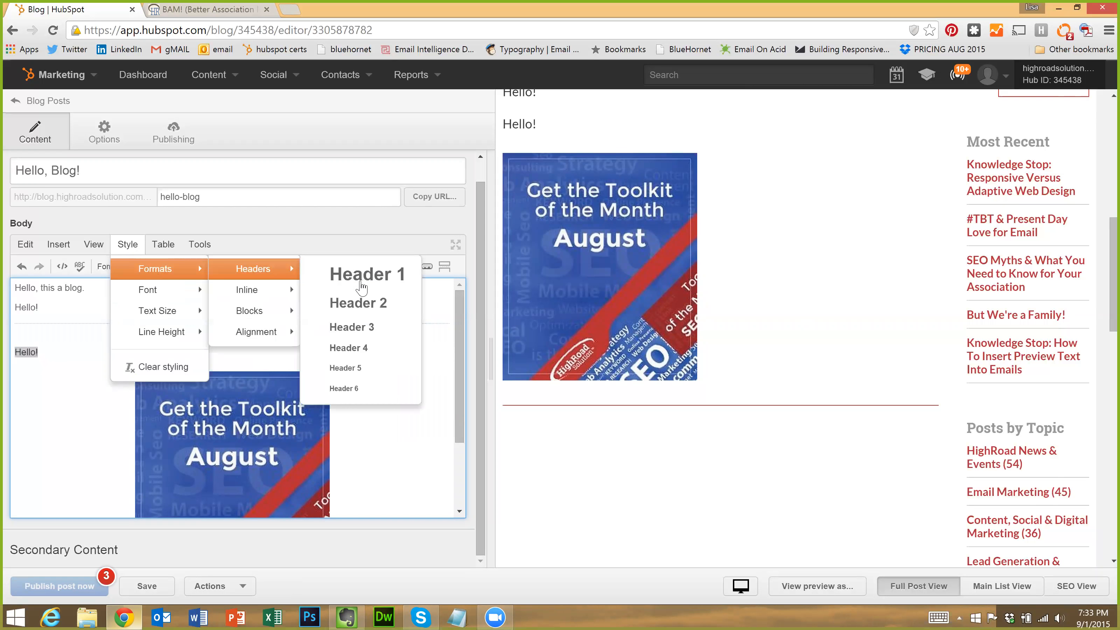
pyautogui.click(370, 304)
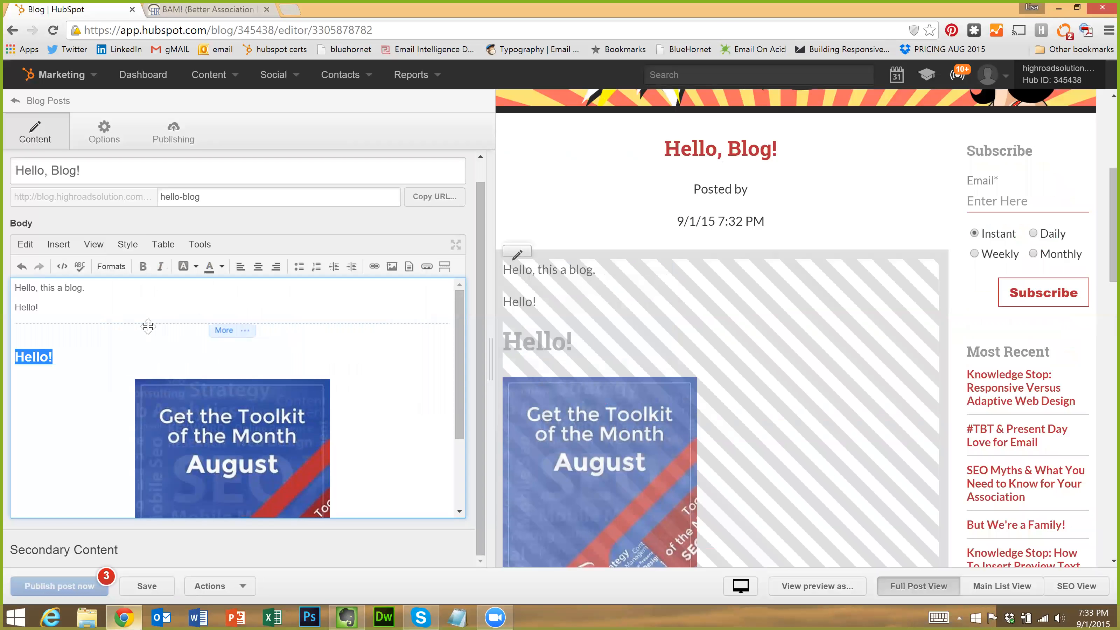
# Make the upper Hello! a Header 1 heading
pyautogui.moveTo(40, 308); pyautogui.dragTo(14, 307)
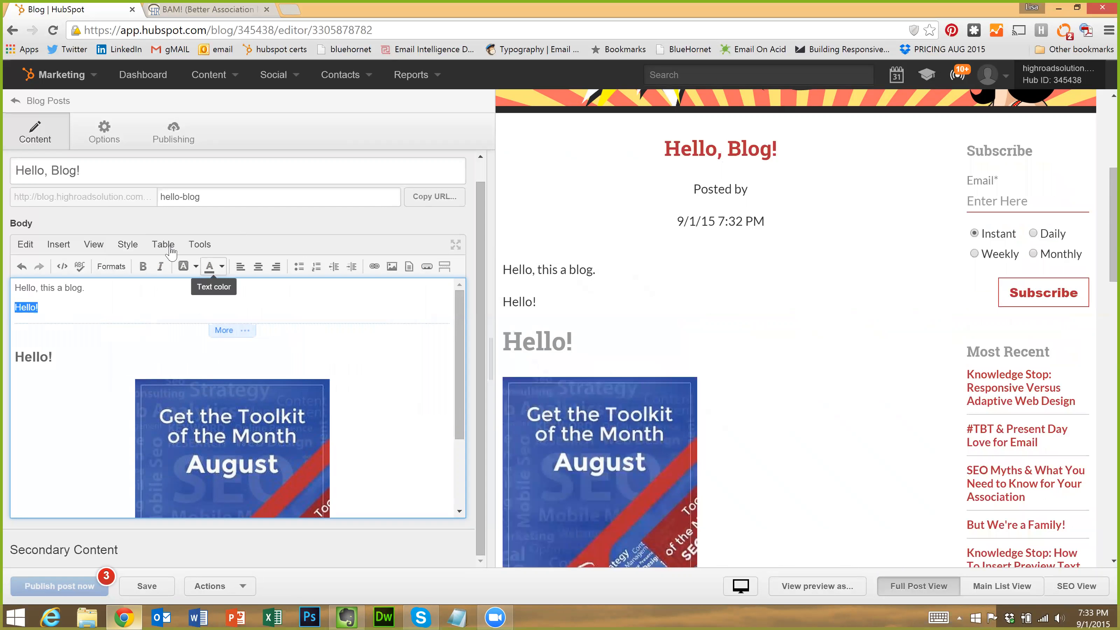
pyautogui.click(133, 246)
pyautogui.moveTo(142, 274)
pyautogui.moveTo(248, 274)
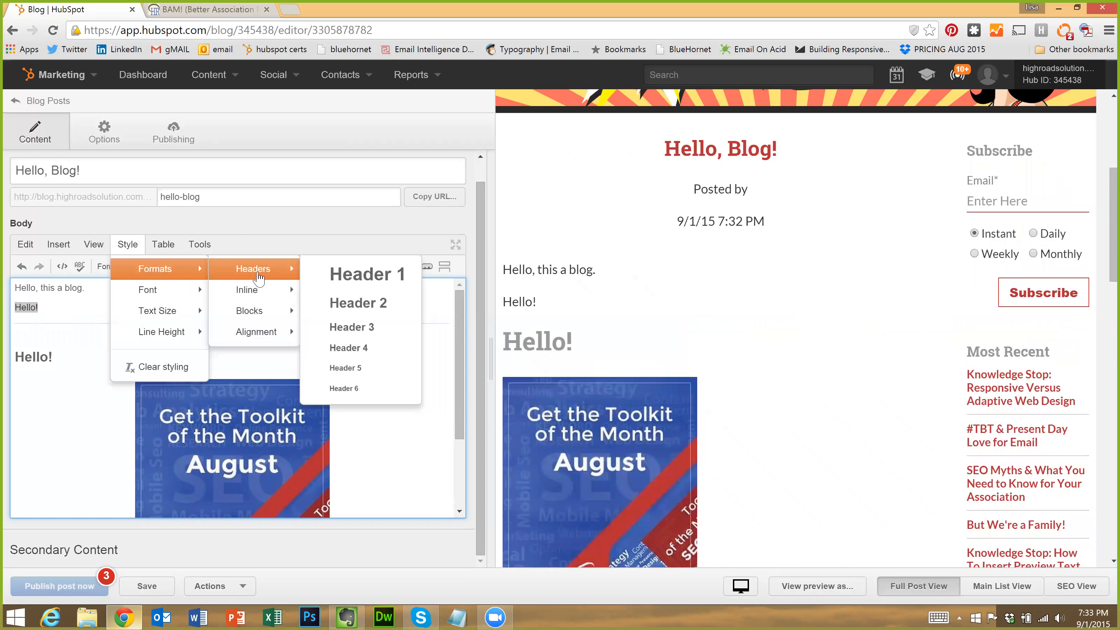
pyautogui.click(351, 277)
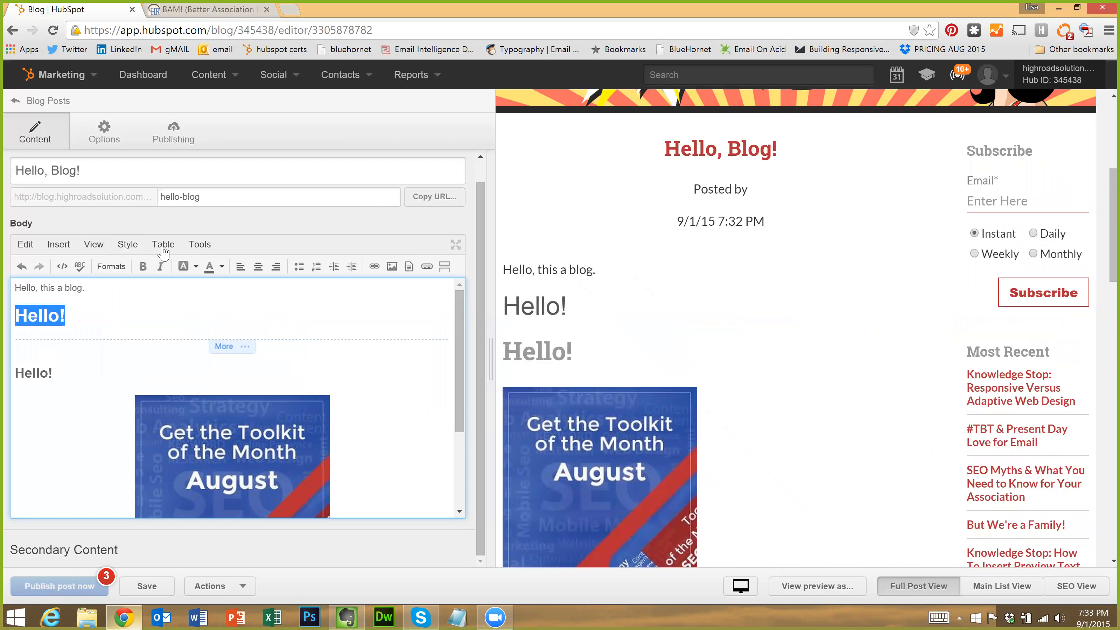
# Look through the table options, then close them without applying anything
pyautogui.click(162, 248)
pyautogui.moveTo(210, 250)
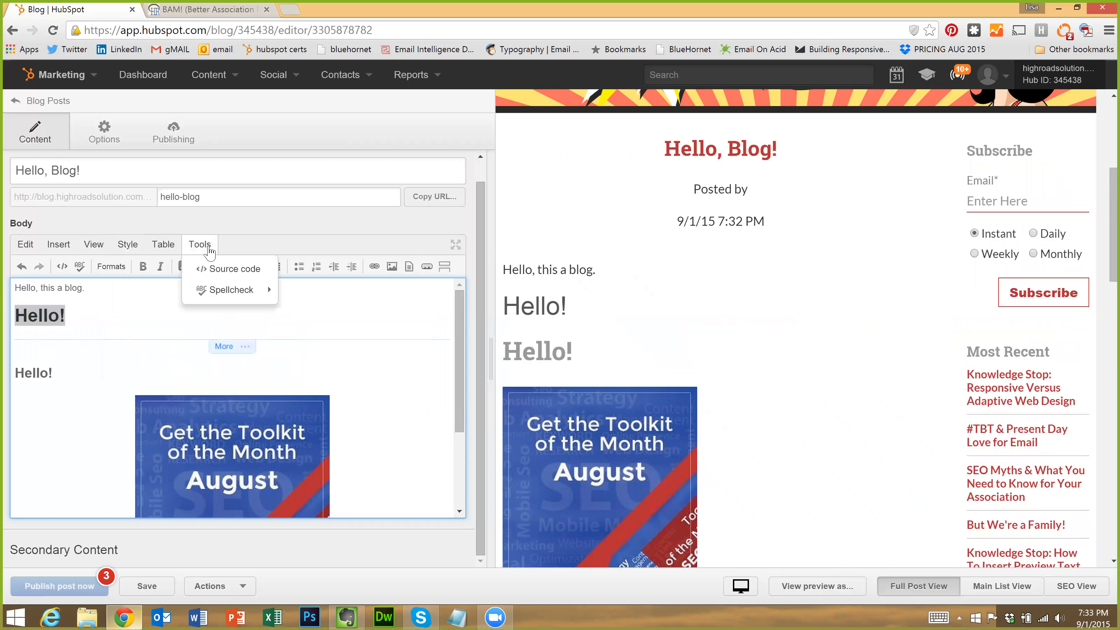
pyautogui.click(267, 247)
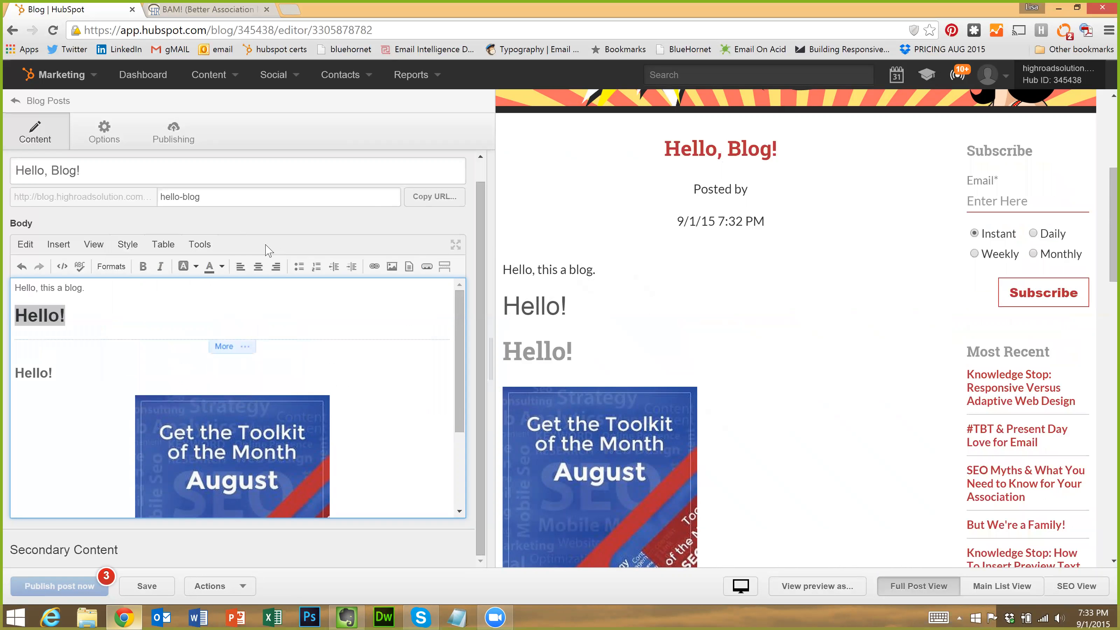
pyautogui.click(62, 267)
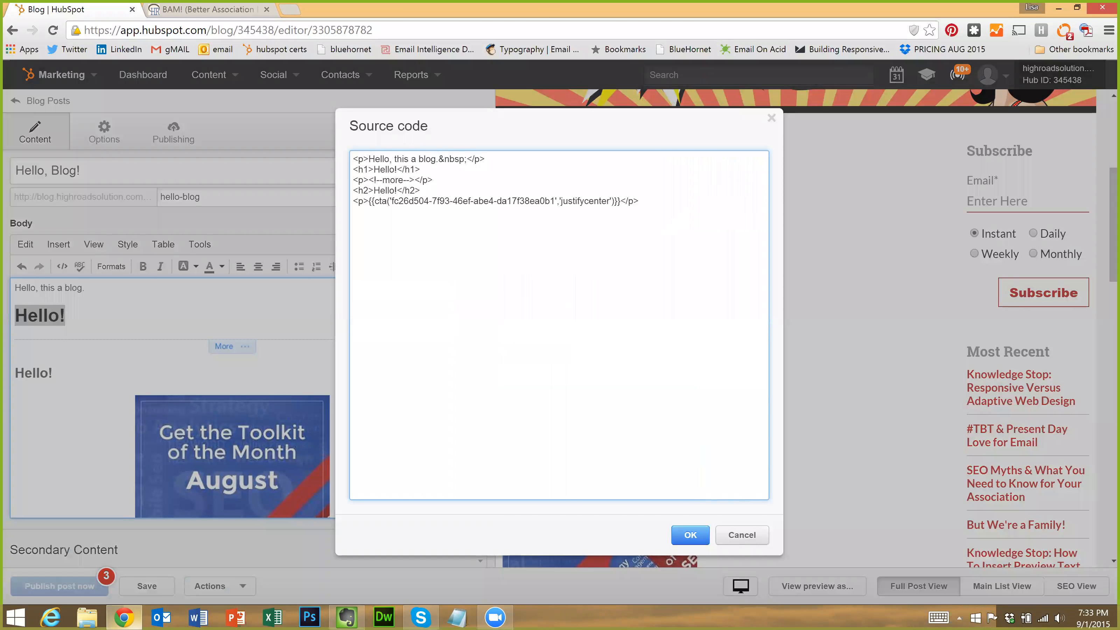
pyautogui.moveTo(640, 201); pyautogui.dragTo(287, 151)
pyautogui.click(639, 201)
pyautogui.click(754, 534)
pyautogui.scroll(-3, 132, 415)
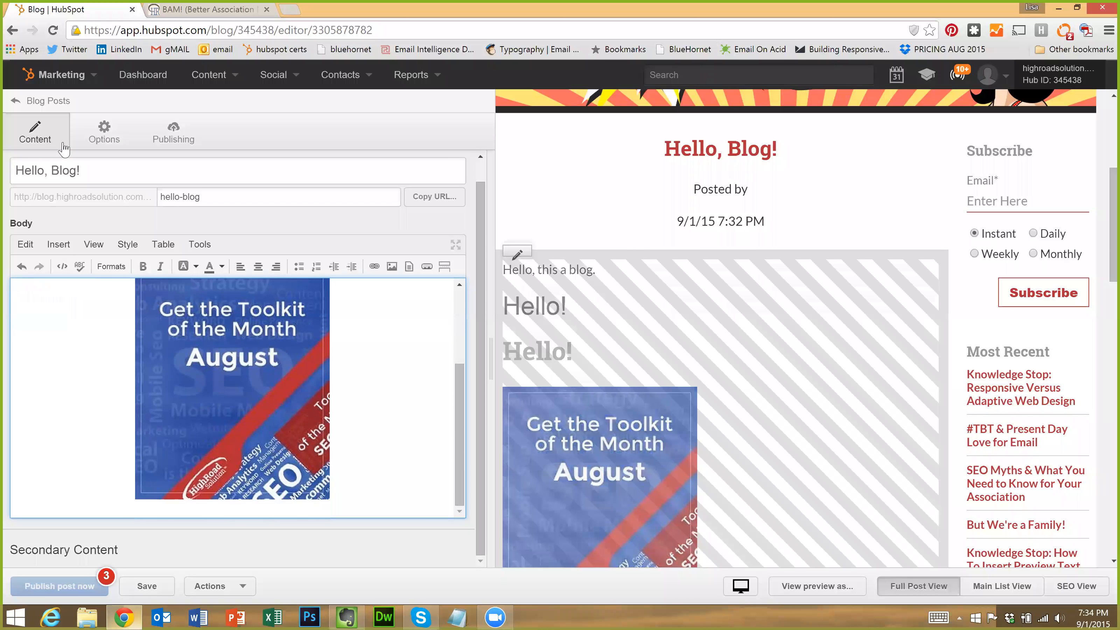
# Keep HighRoad Solution Blog as the destination and choose the post's author
pyautogui.click(115, 136)
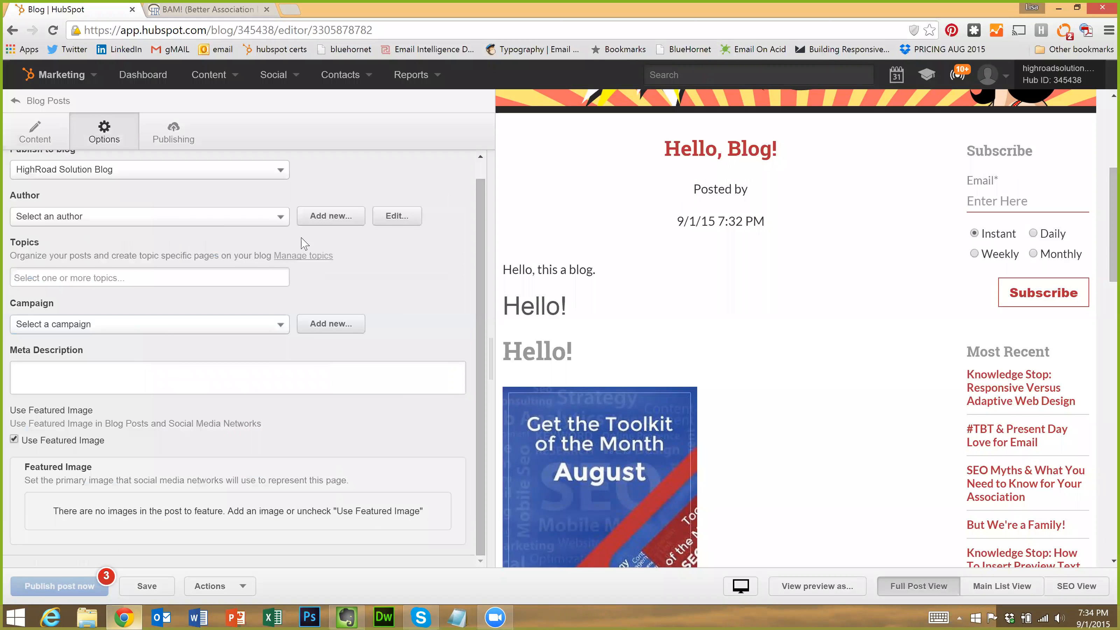
pyautogui.click(85, 195)
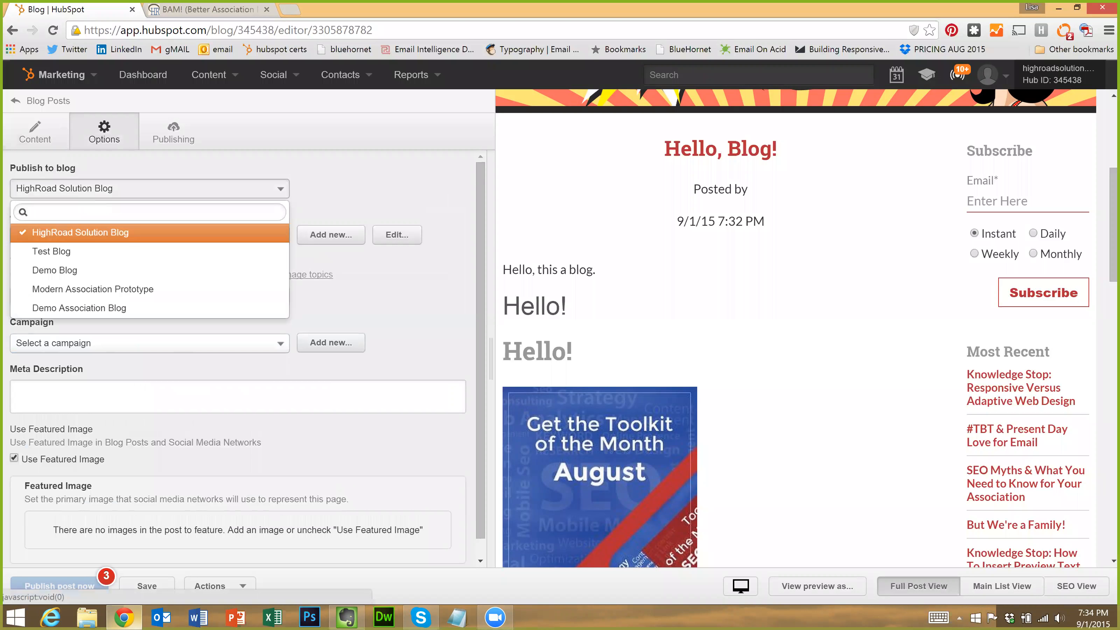
pyautogui.click(139, 238)
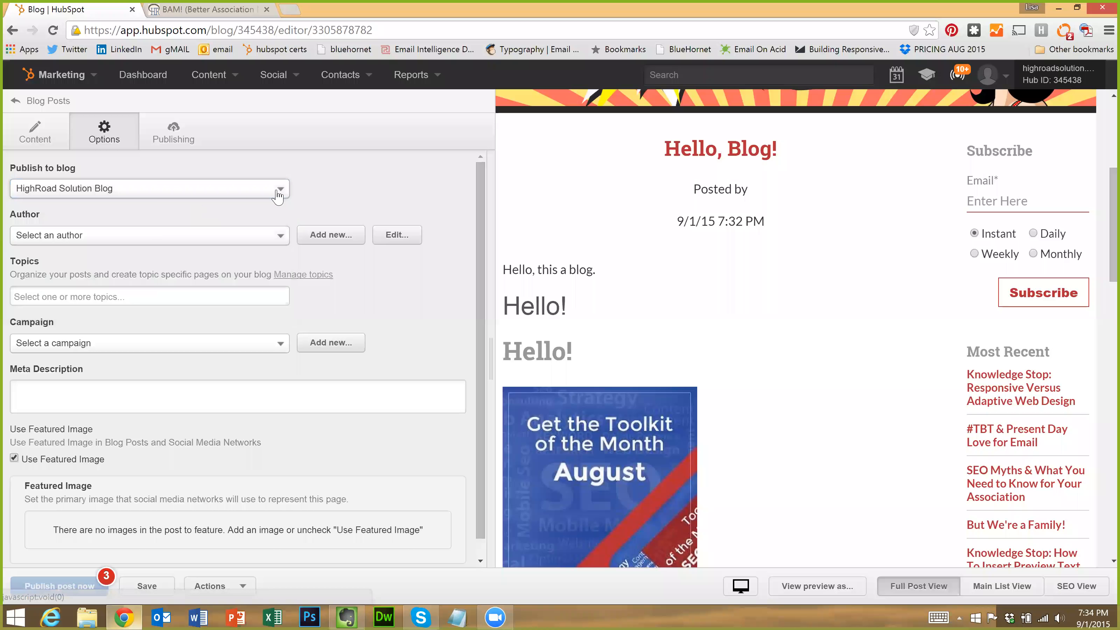
pyautogui.click(135, 239)
pyautogui.click(335, 240)
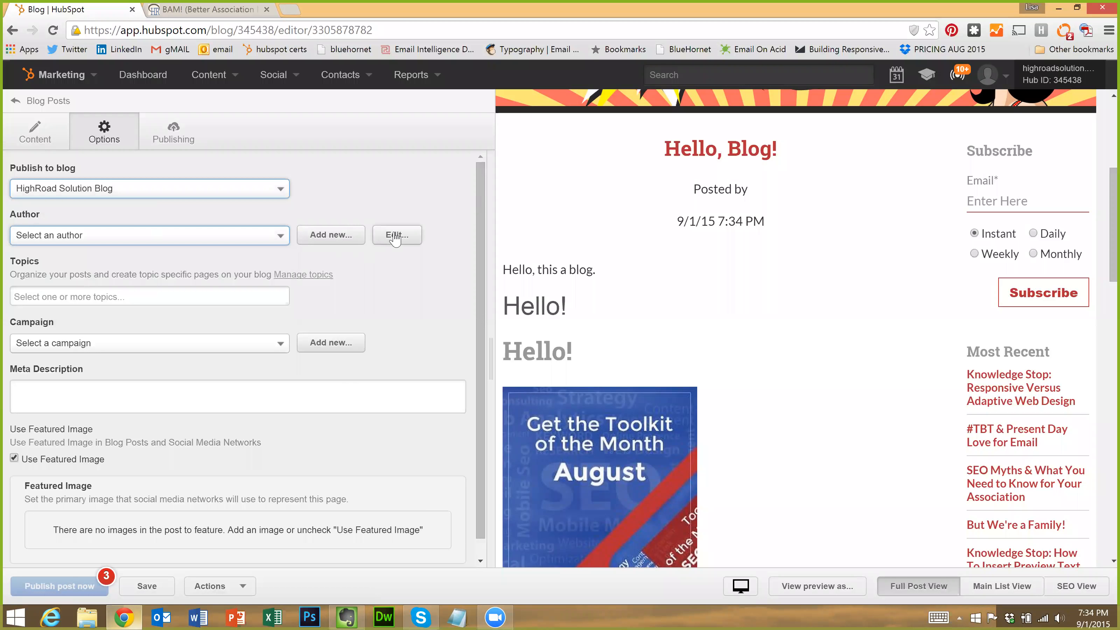
pyautogui.click(163, 238)
pyautogui.click(88, 278)
# Tag the post with the Mobile Marketing topic, clearing the mistaken entry
pyautogui.click(215, 296)
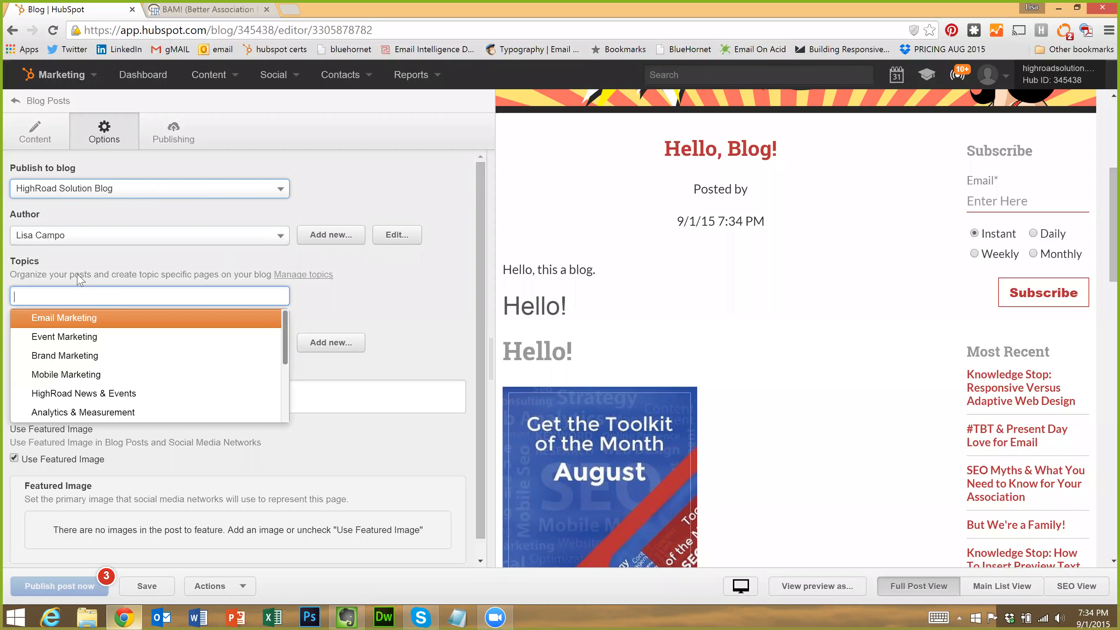
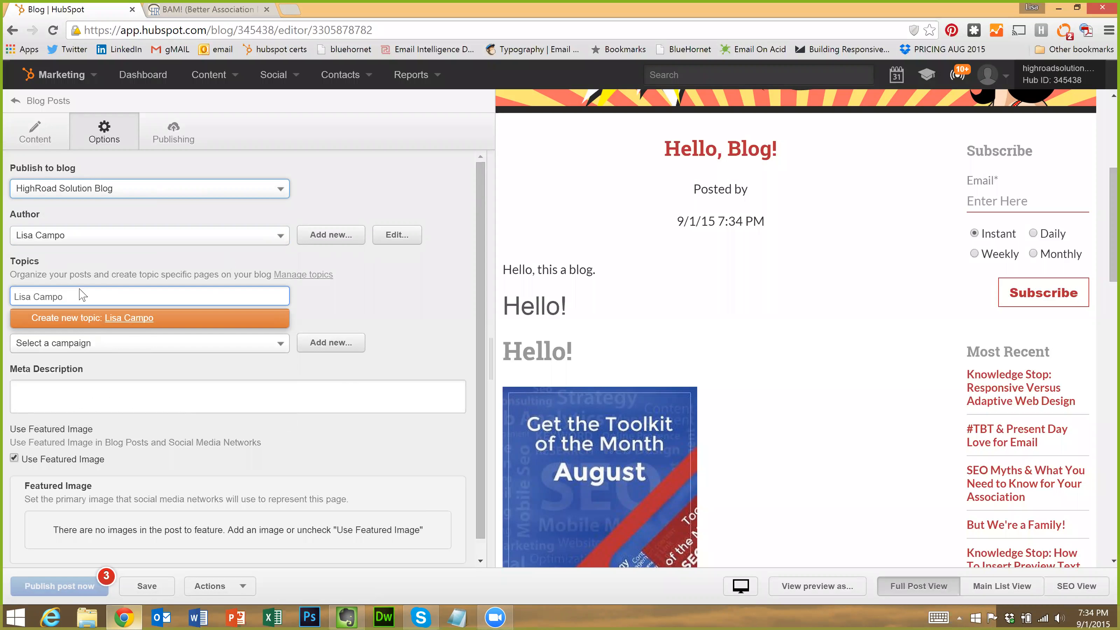
pyautogui.click(52, 295)
pyautogui.click(53, 293)
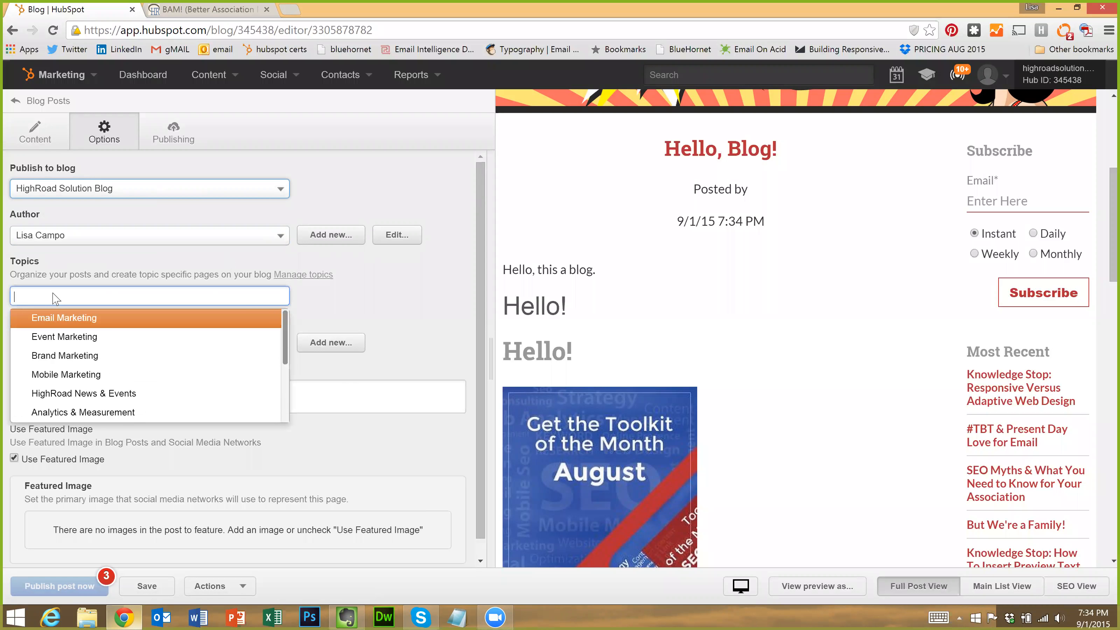
pyautogui.press('Down')
pyautogui.press('Down')
pyautogui.press('Down')
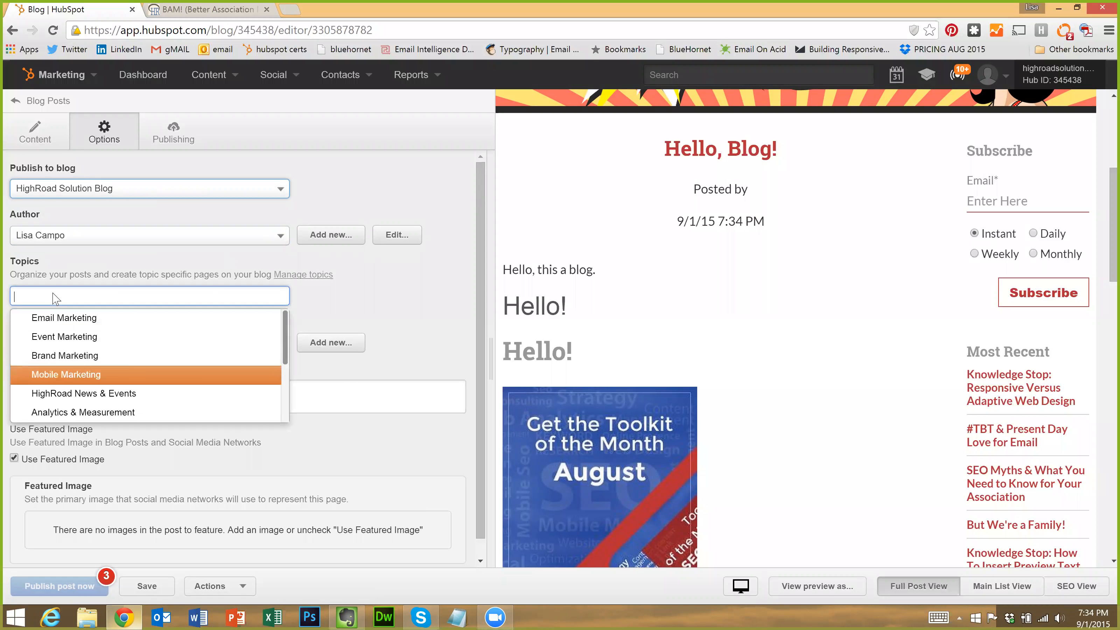
pyautogui.press('Return')
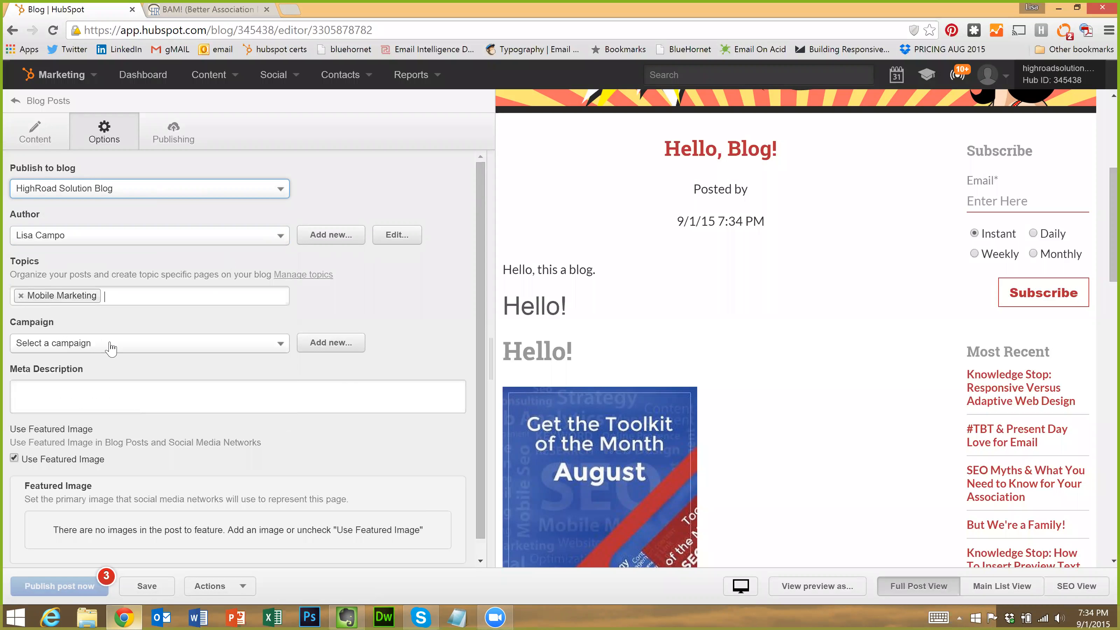
# Assign the post to the 2015 HighRoad U campaign
pyautogui.click(120, 345)
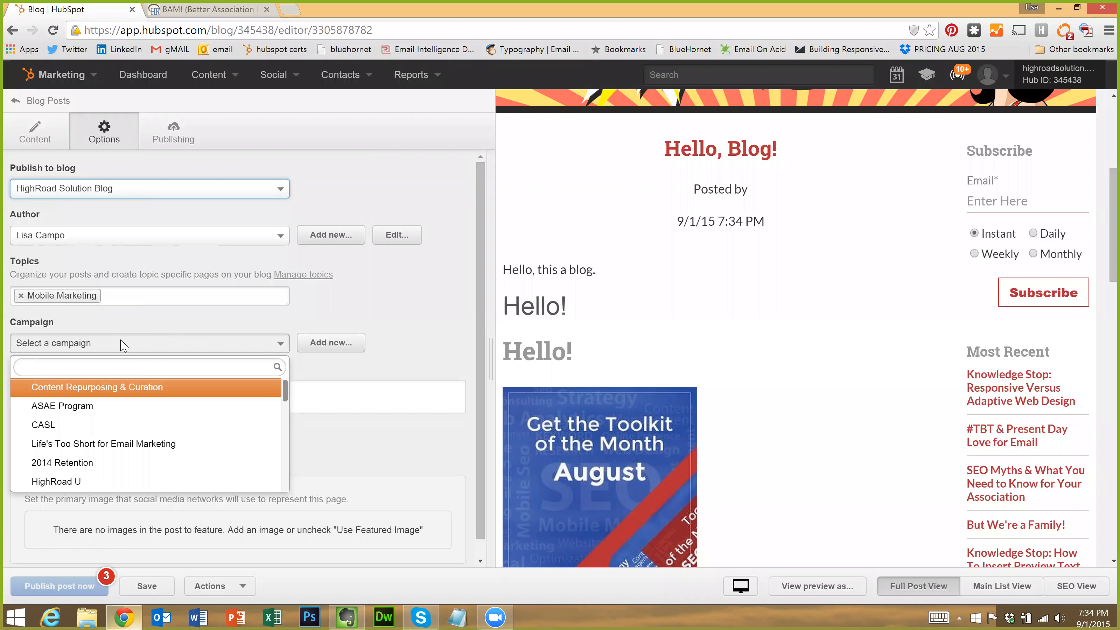
pyautogui.write('2015 High')
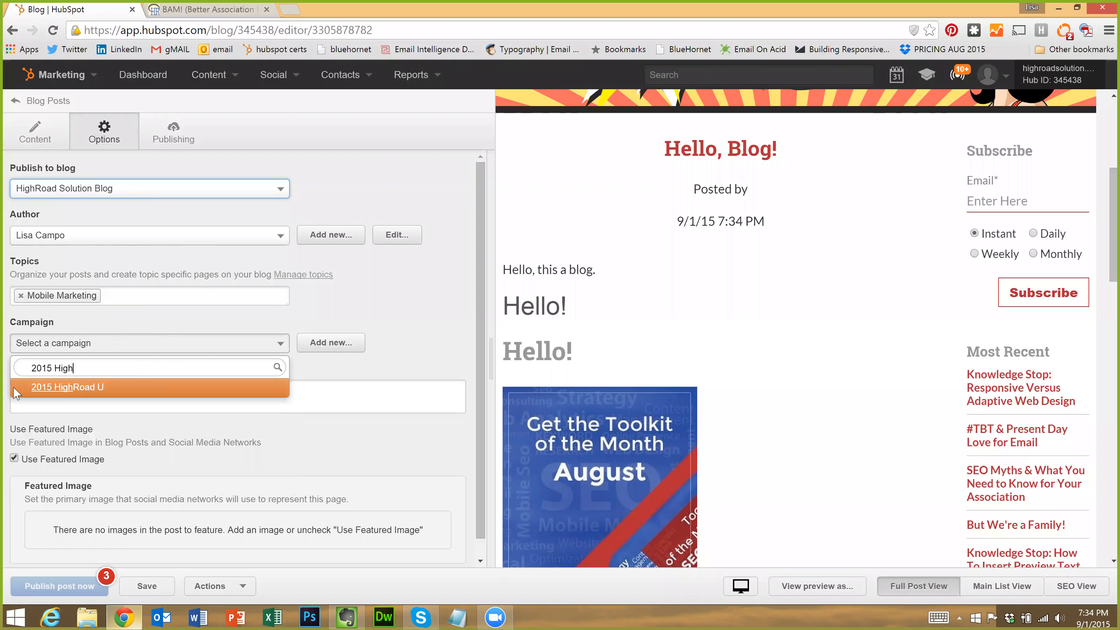
pyautogui.click(81, 393)
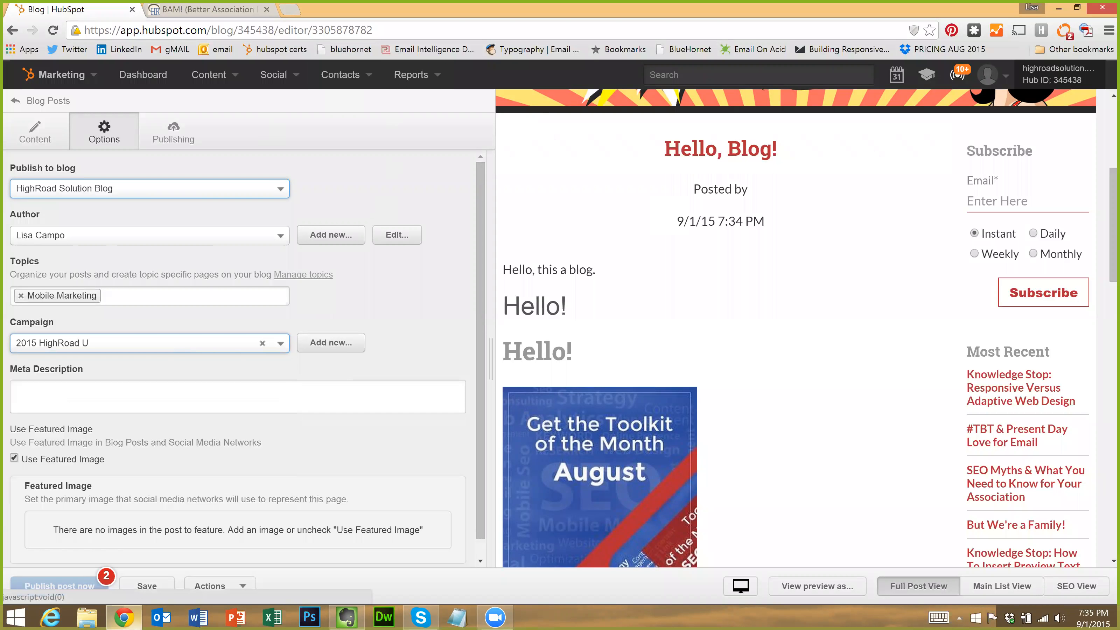
pyautogui.click(238, 396)
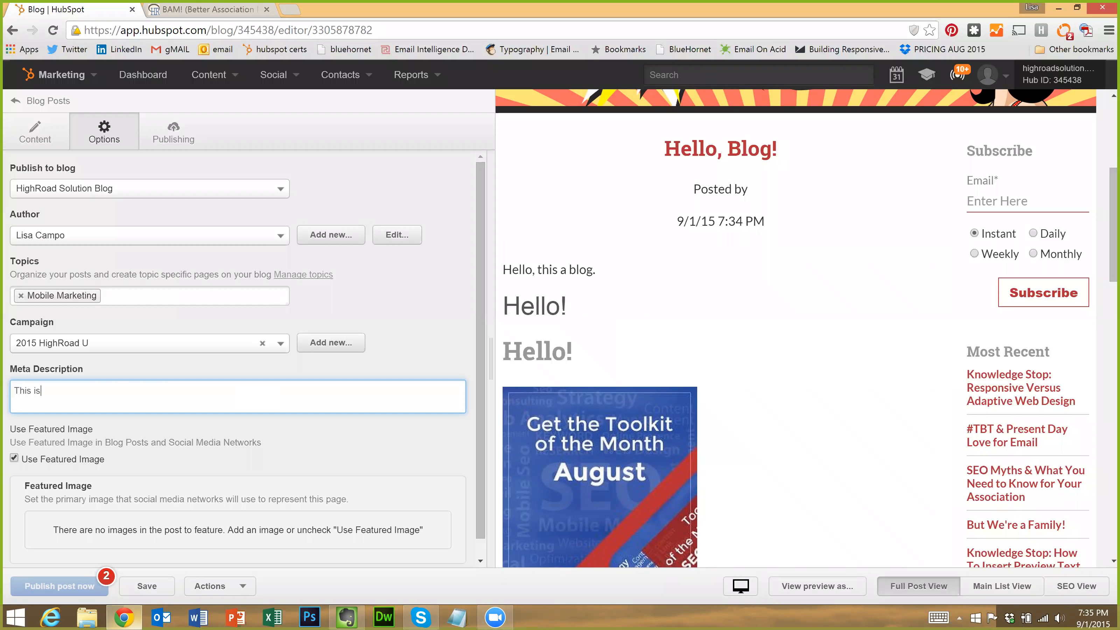
# Finish the meta description so it reads 'This is a blog about blogs. For bloggers.'
pyautogui.write('blogs. For bloggers.')
pyautogui.scroll(-1, 120, 534)
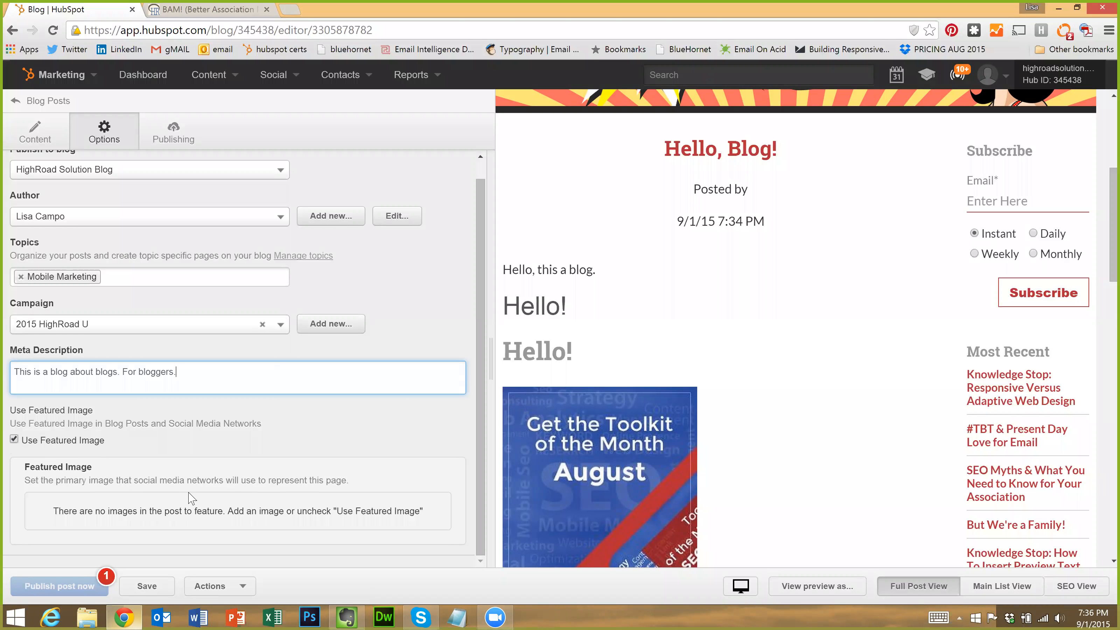
pyautogui.scroll(1, 197, 444)
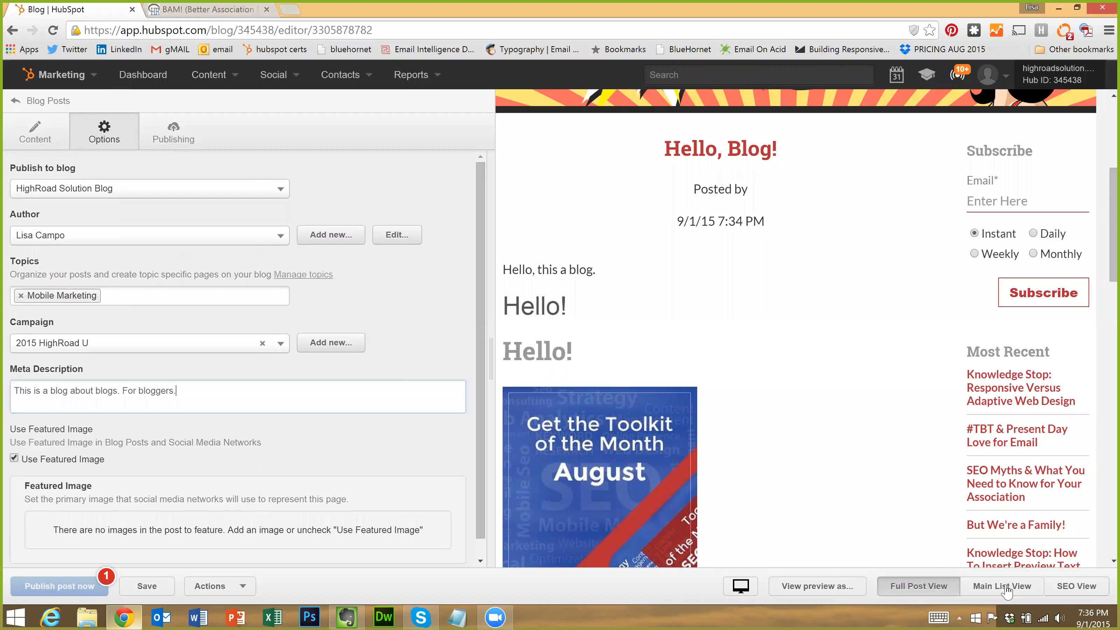
# Preview the post within the main blog listing page
pyautogui.click(985, 587)
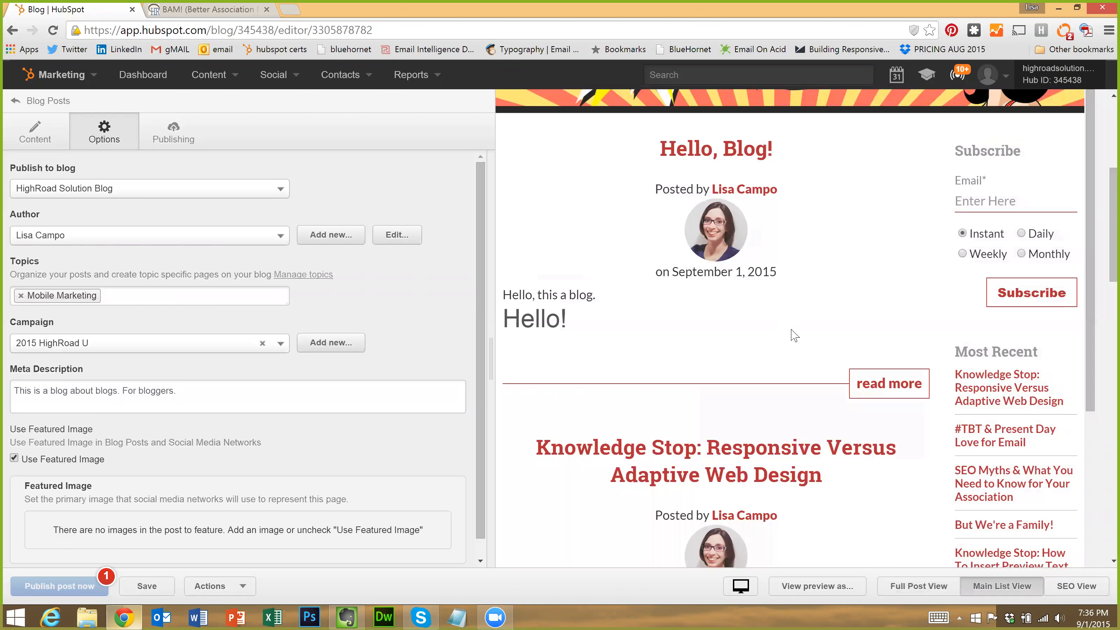
pyautogui.scroll(-5, 798, 349)
pyautogui.click(992, 585)
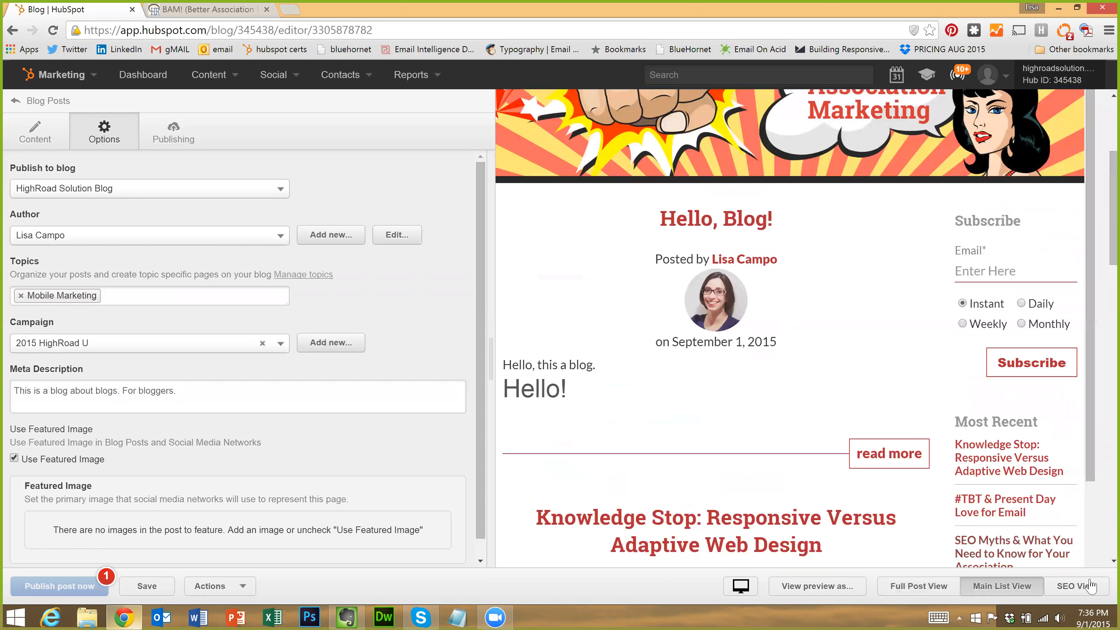
# Try previewing as a known contact, then switch back to an anonymous visitor
pyautogui.click(808, 586)
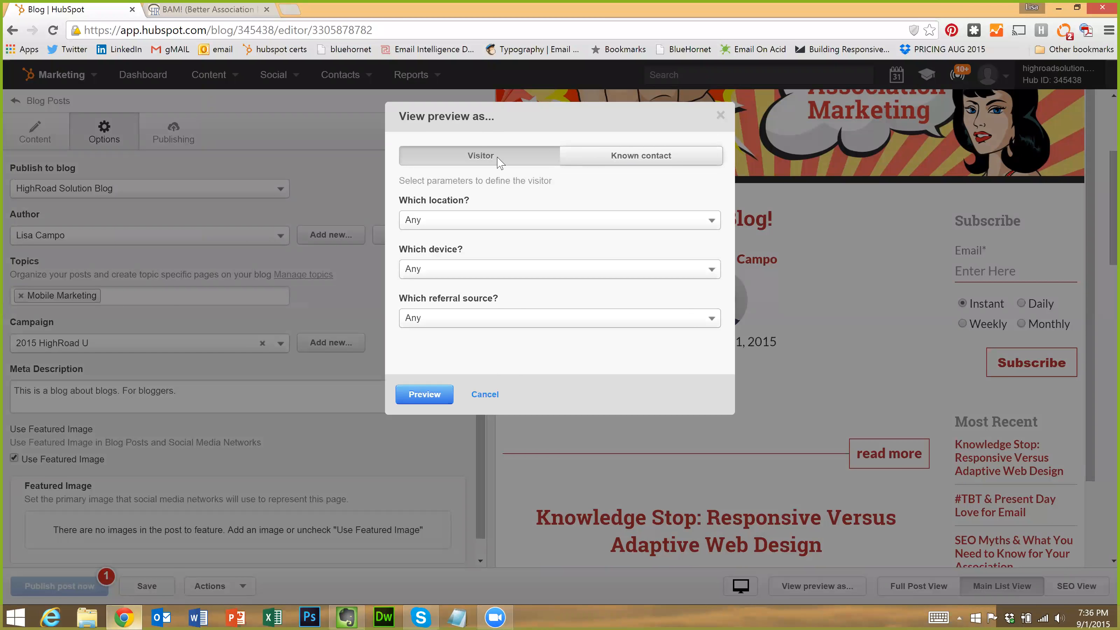
pyautogui.click(637, 159)
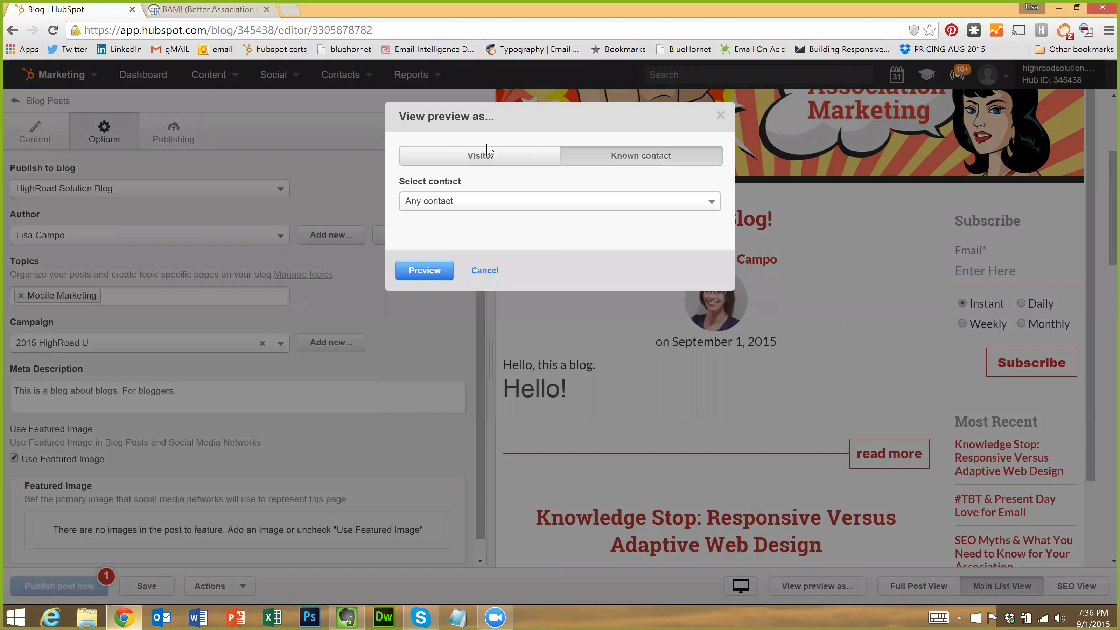
pyautogui.click(459, 205)
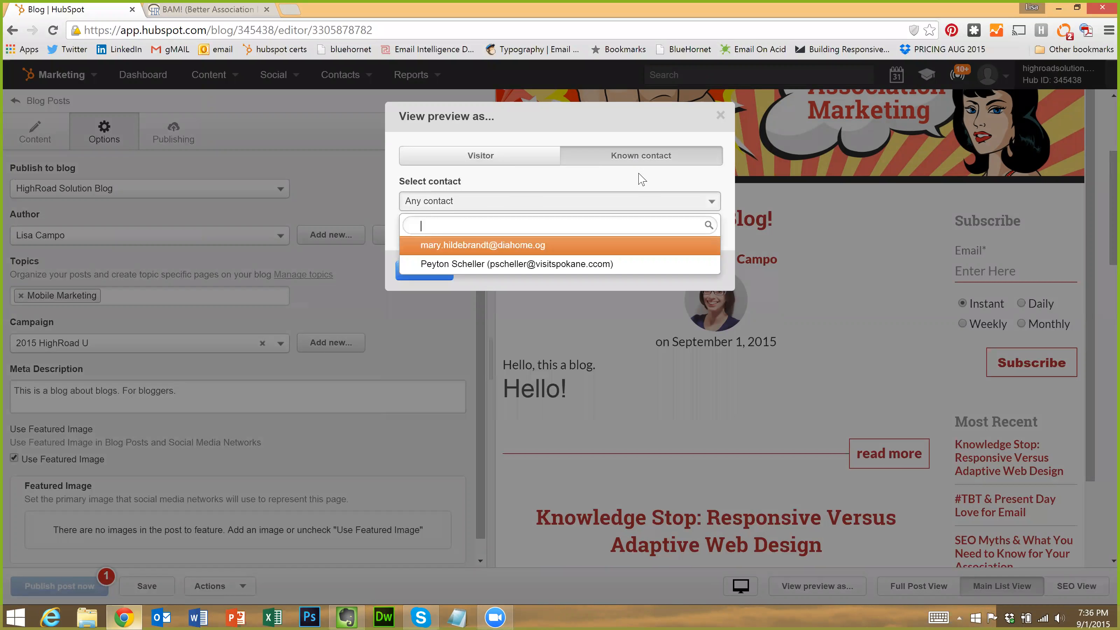
pyautogui.click(493, 157)
pyautogui.click(494, 156)
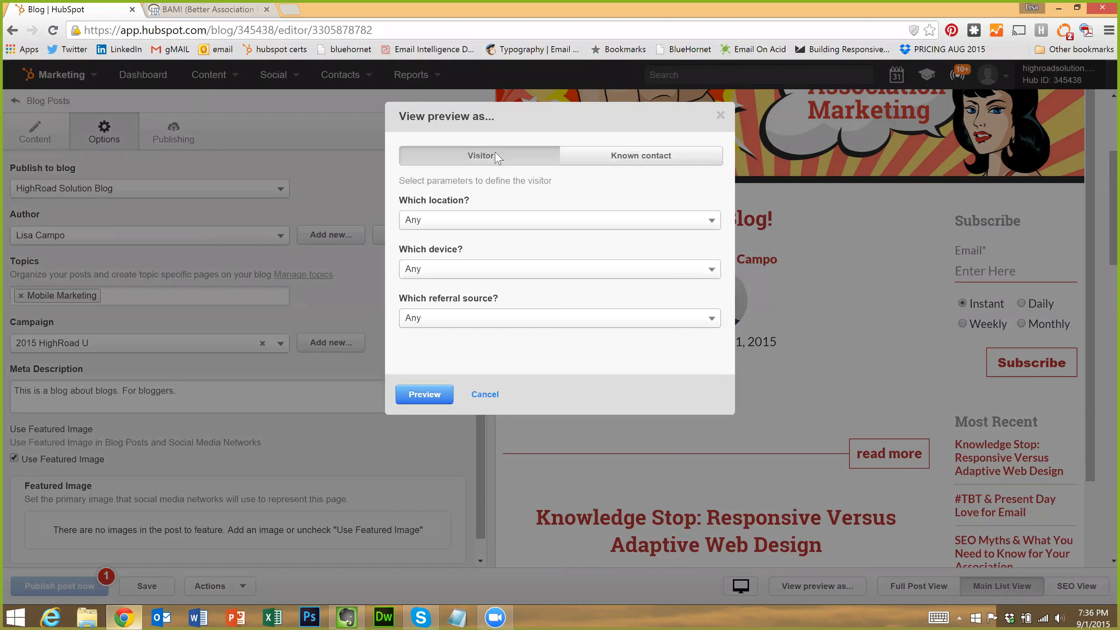
# Set visitor location United States and device Mobile, then cancel the preview options
pyautogui.click(494, 223)
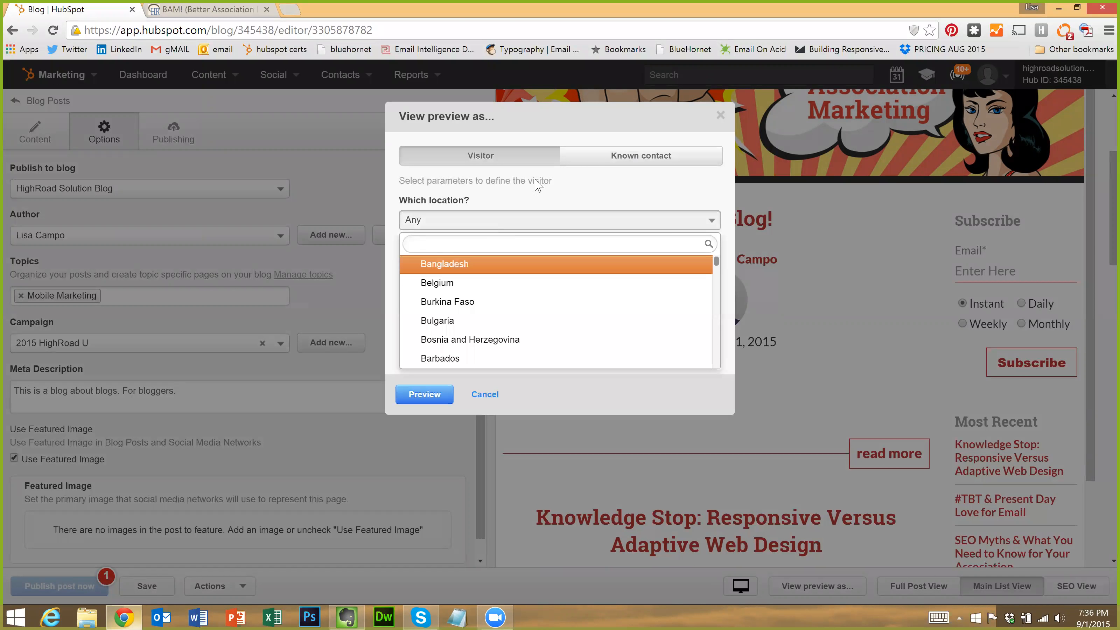
pyautogui.write('united')
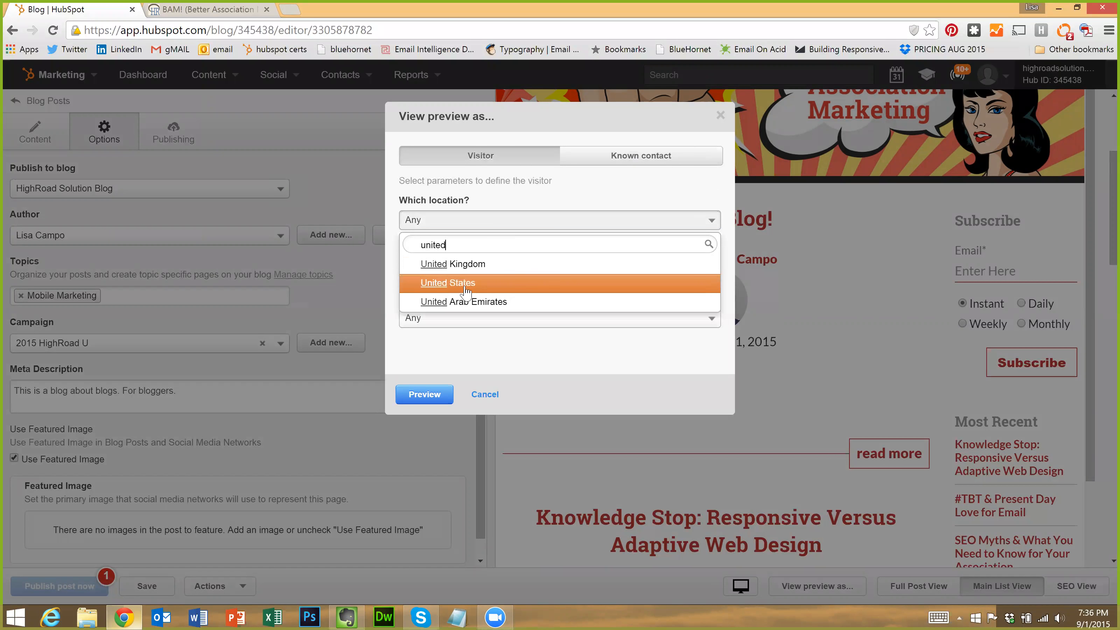
pyautogui.click(467, 286)
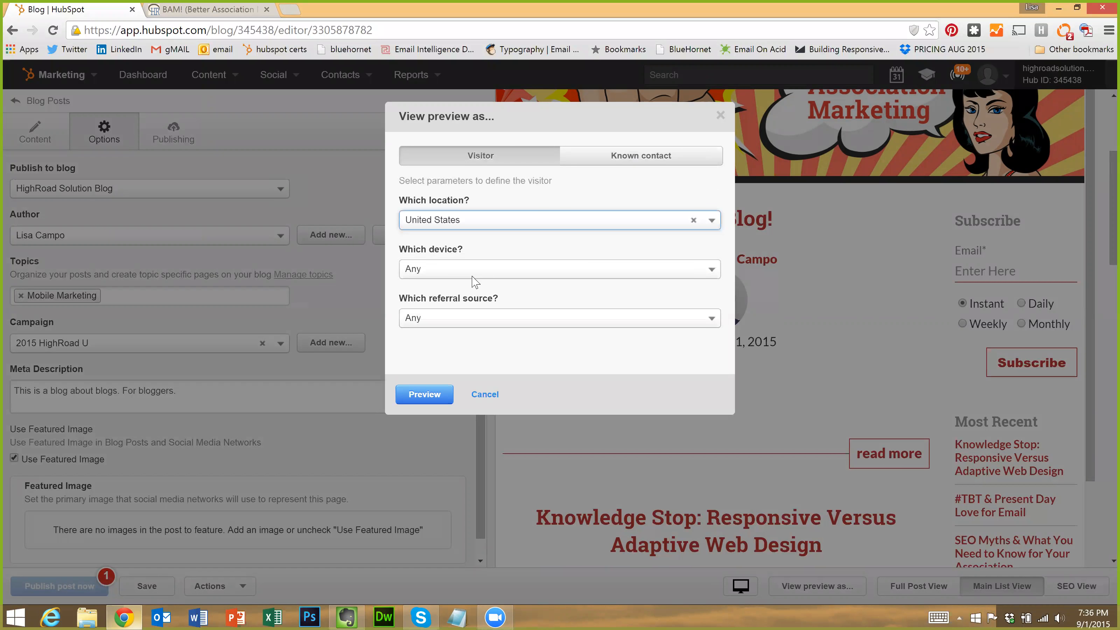
pyautogui.click(455, 270)
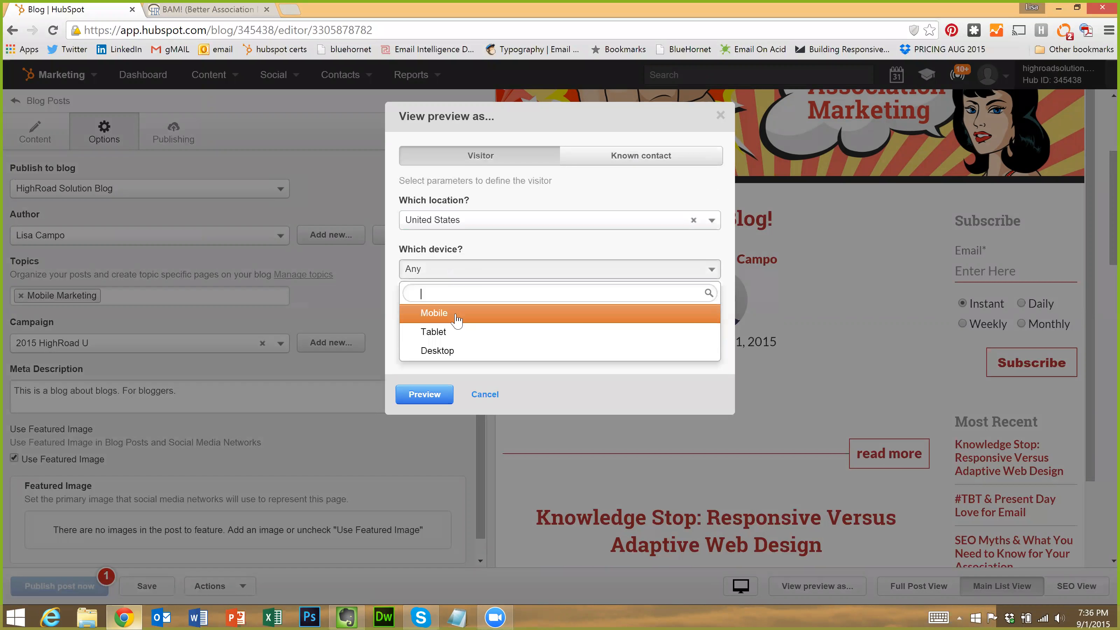
pyautogui.click(581, 317)
pyautogui.click(473, 317)
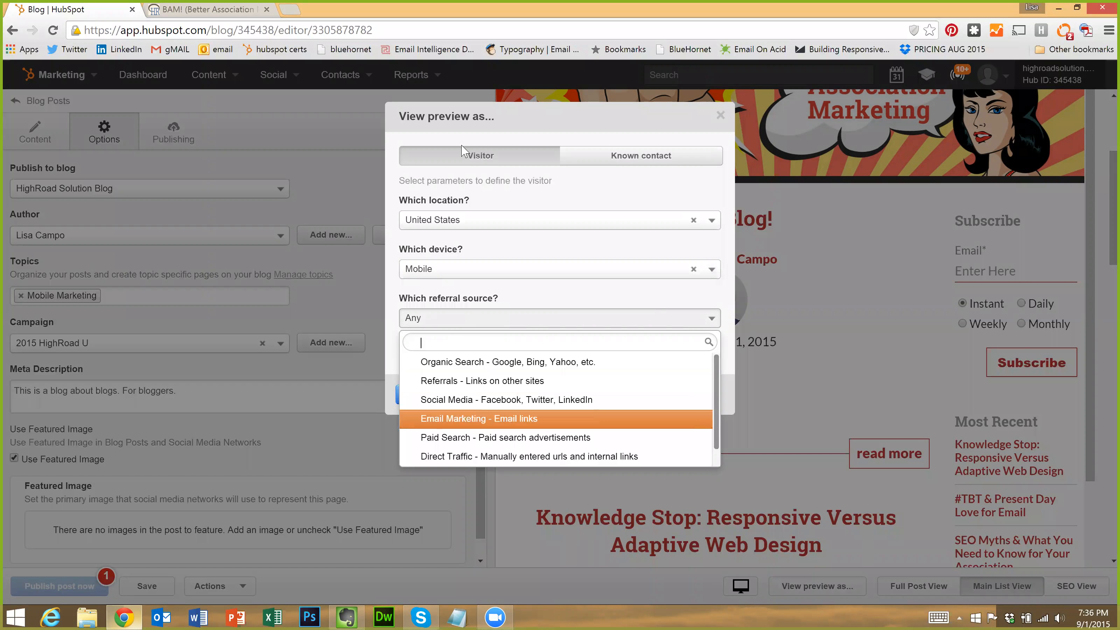
pyautogui.click(449, 135)
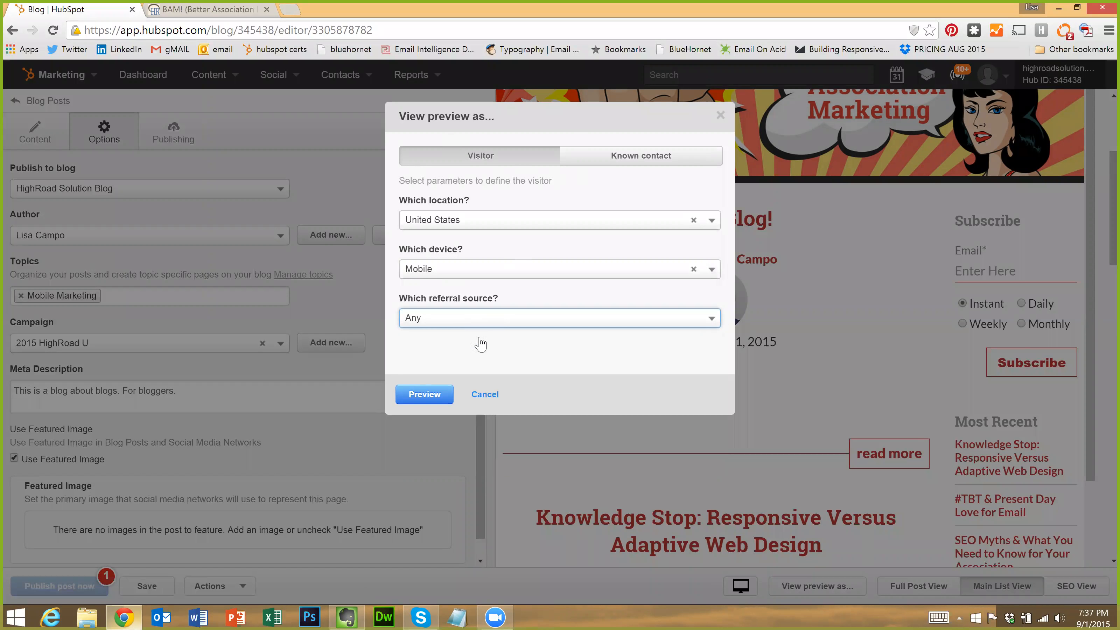
pyautogui.click(482, 396)
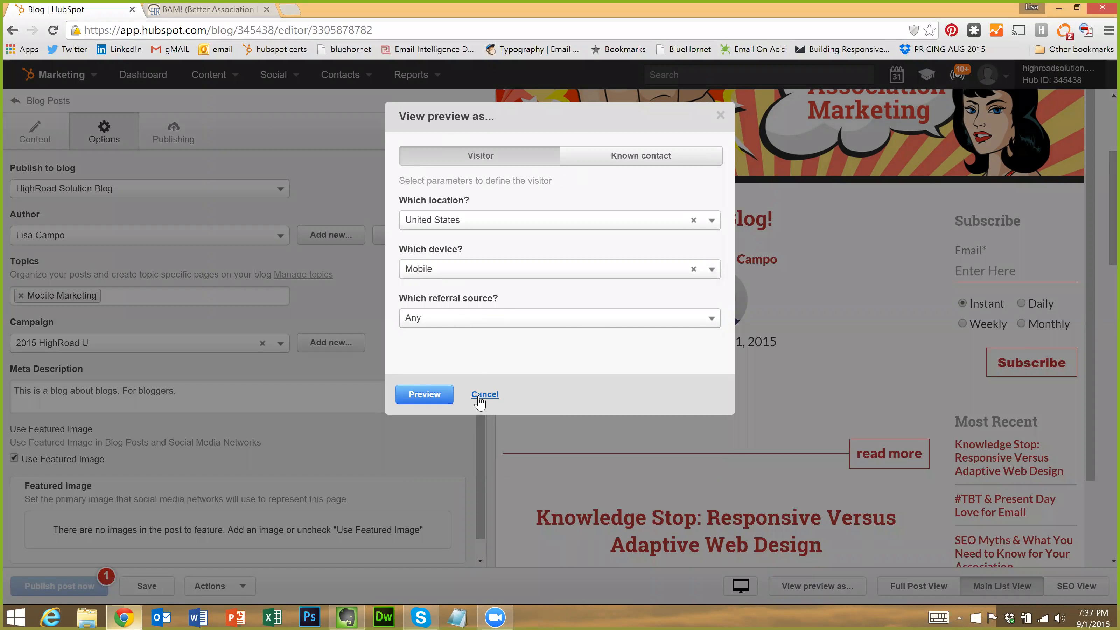
pyautogui.click(752, 582)
pyautogui.moveTo(752, 581)
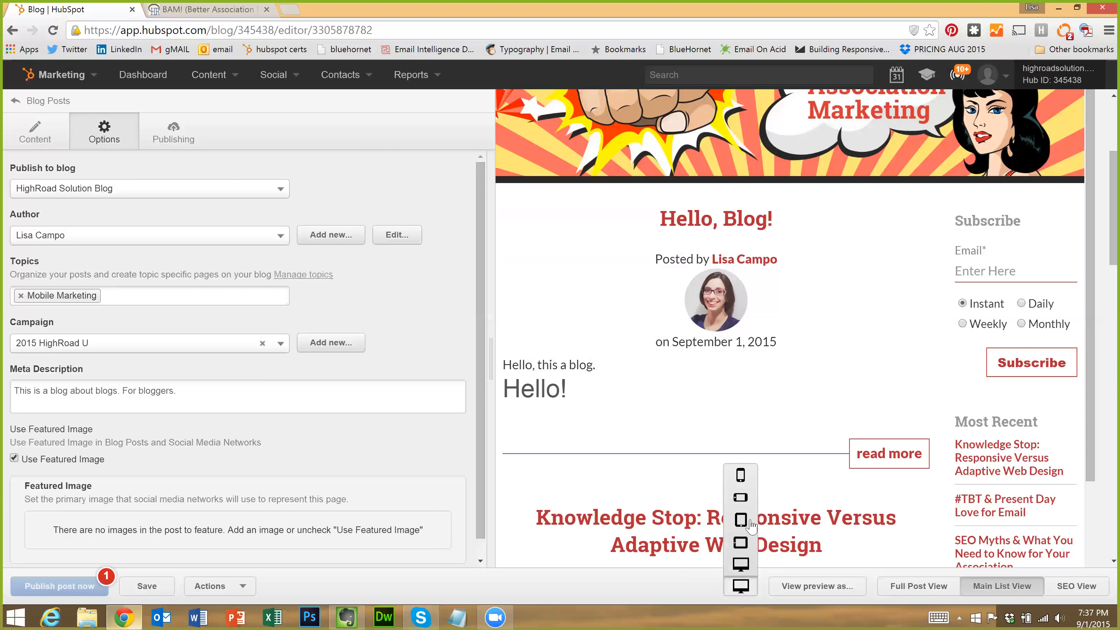
pyautogui.click(741, 474)
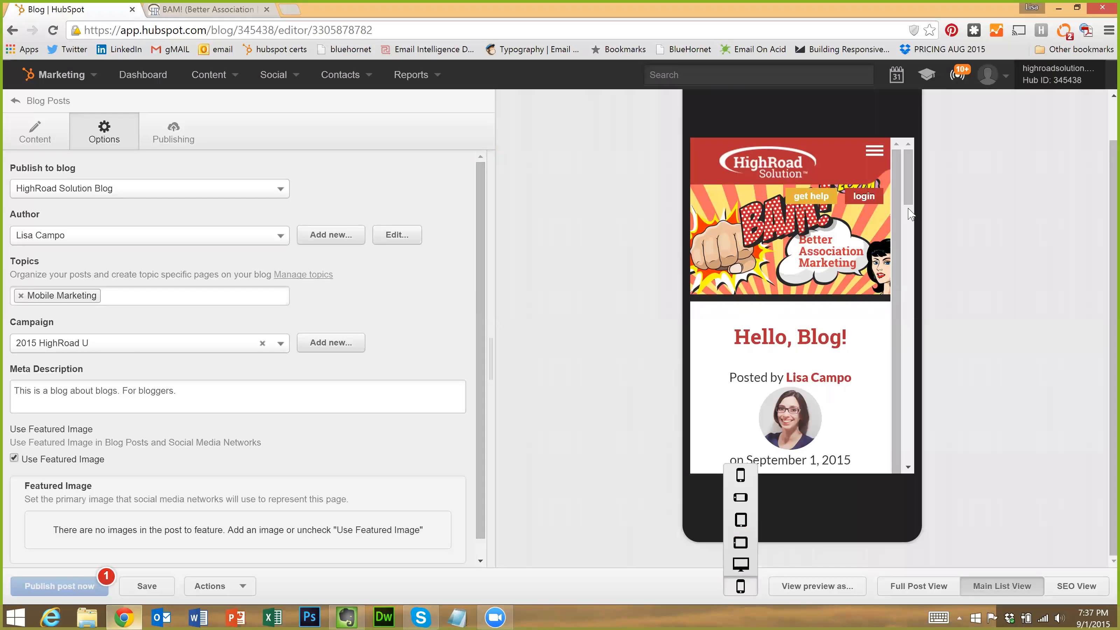
pyautogui.click(911, 224)
pyautogui.moveTo(910, 218)
pyautogui.mouseDown()
pyautogui.moveTo(907, 149)
pyautogui.moveTo(920, 204)
pyautogui.mouseUp()
pyautogui.click(741, 586)
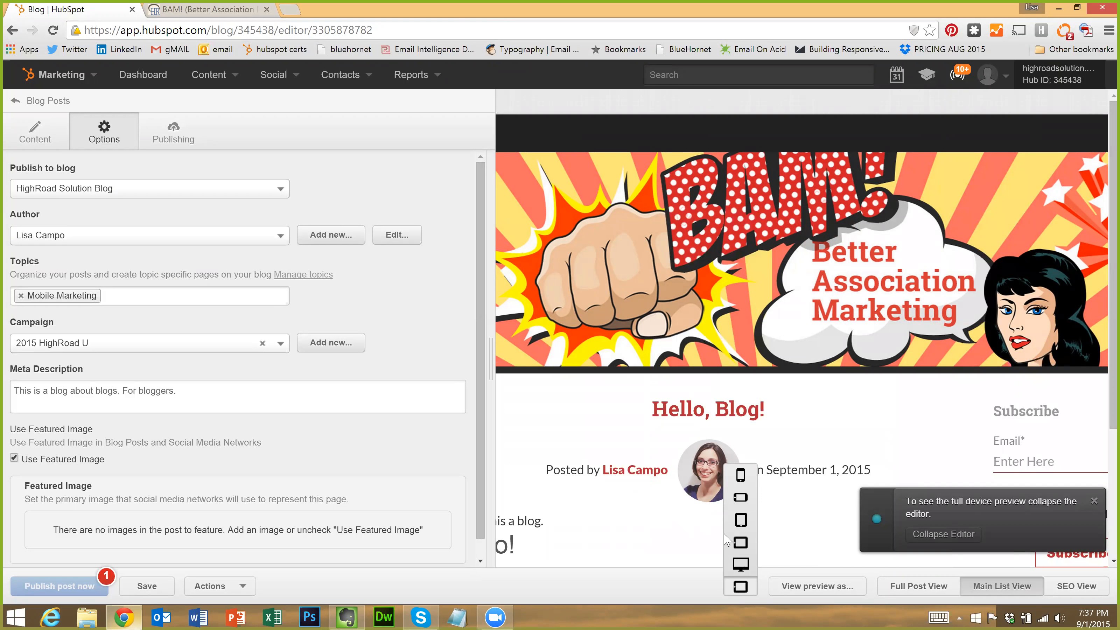
pyautogui.click(741, 564)
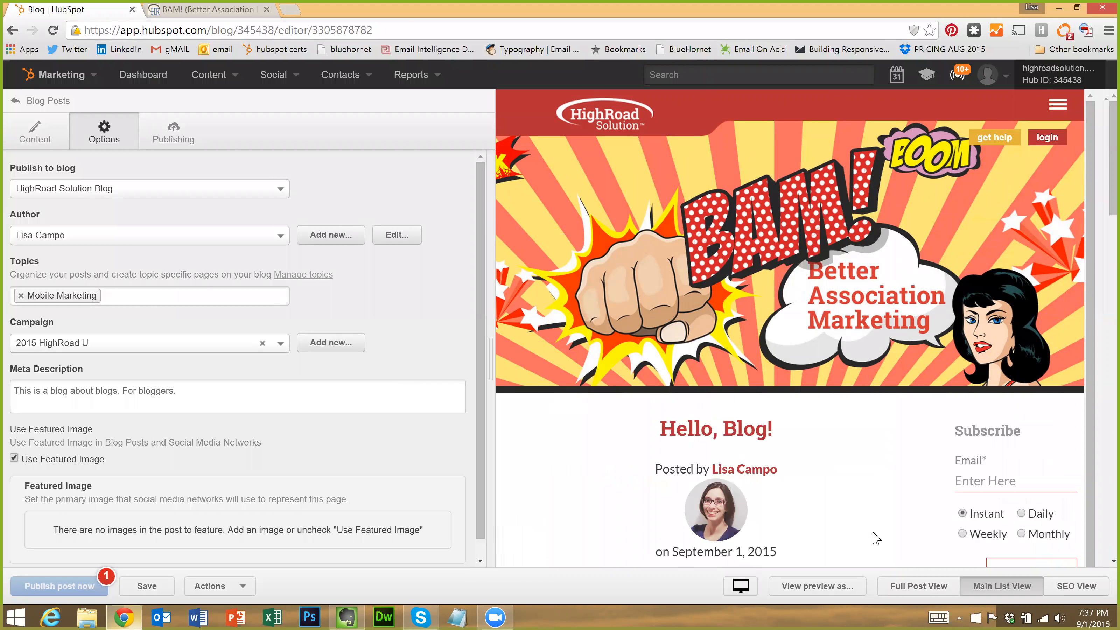
pyautogui.scroll(-15, 844, 479)
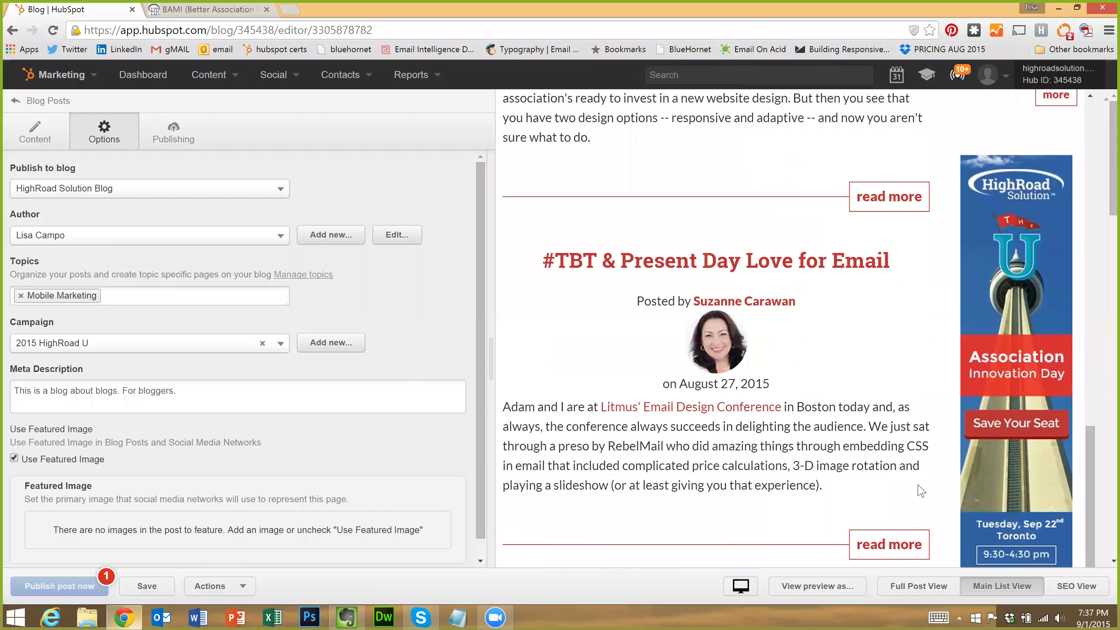
pyautogui.click(1076, 588)
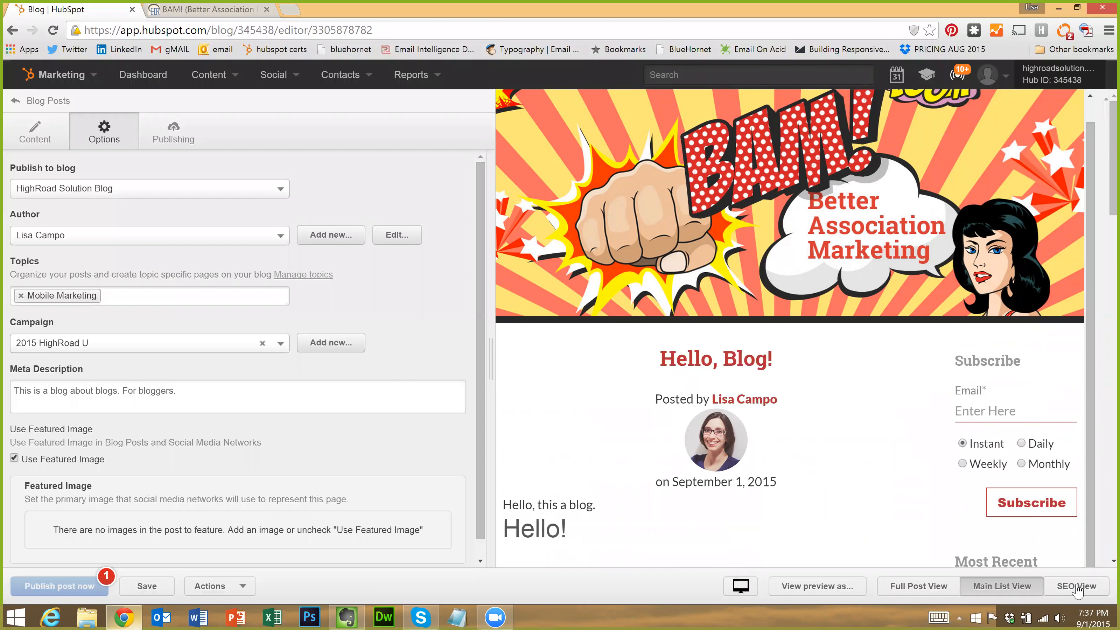
# Add target keywords blog, bloggers and online publishing, then show the SEO recommendations
pyautogui.click(1076, 587)
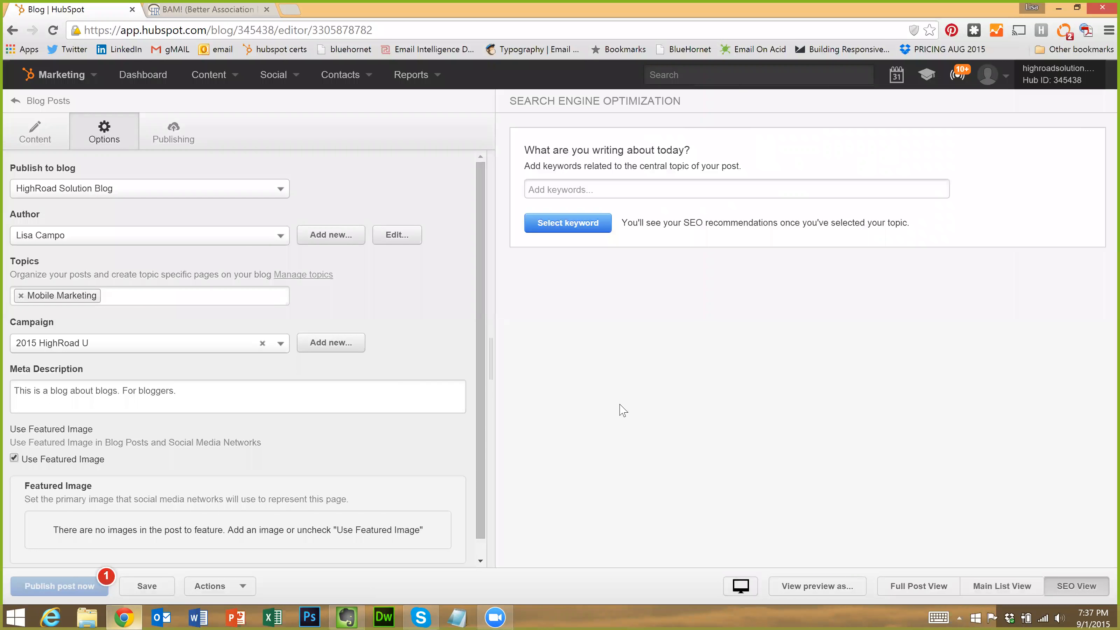
pyautogui.click(595, 190)
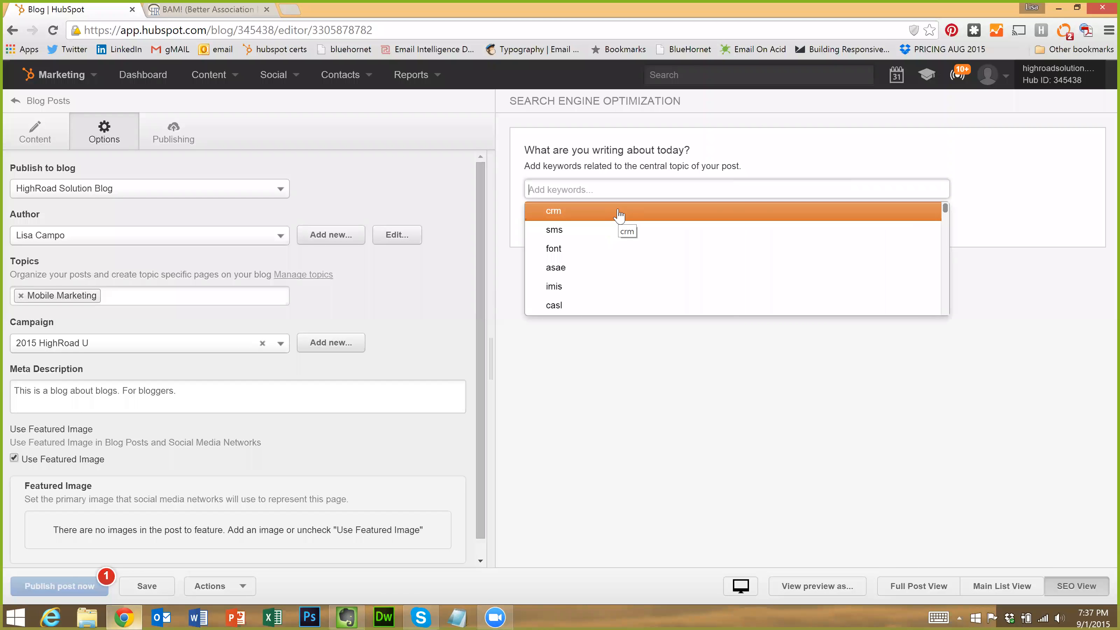
pyautogui.write('blog')
pyautogui.click(568, 208)
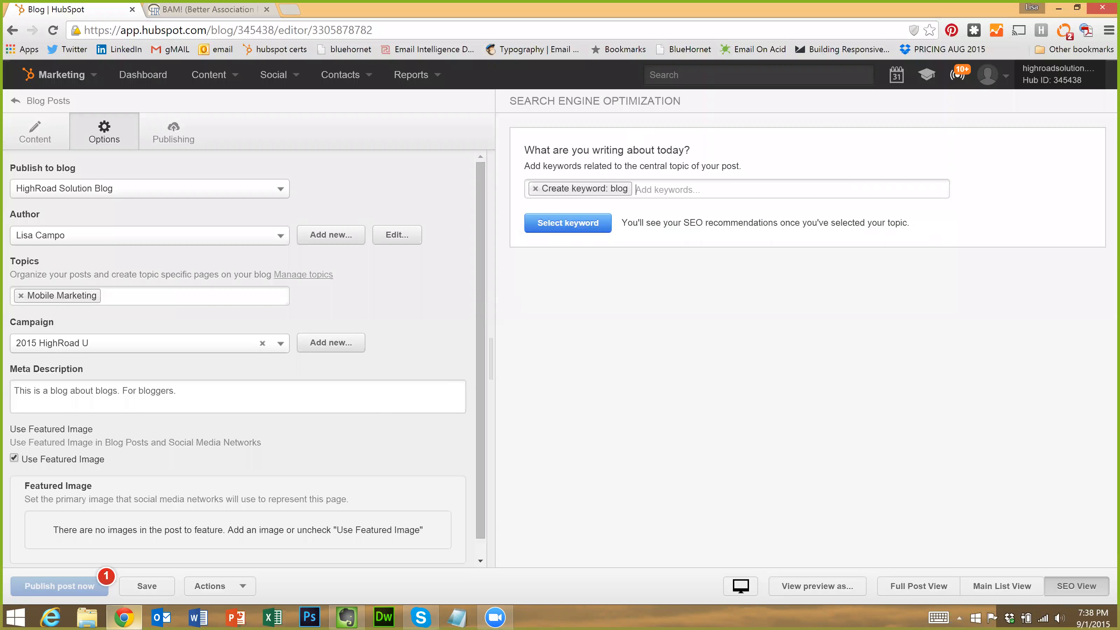
pyautogui.write('bloggers')
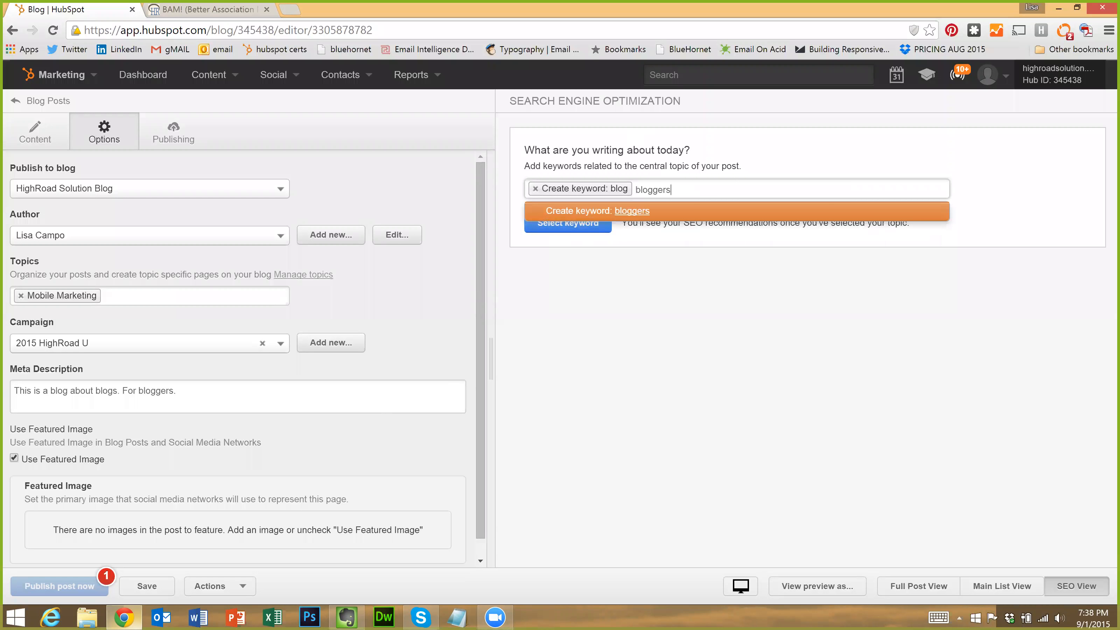
pyautogui.press('Return')
pyautogui.press('Return')
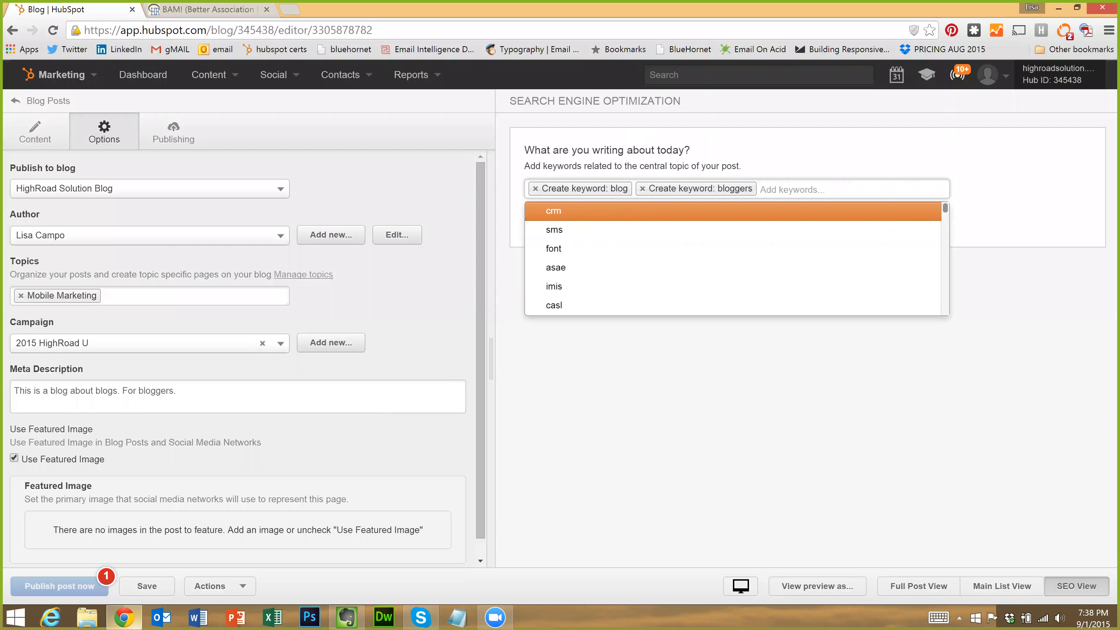
pyautogui.write('online publishing')
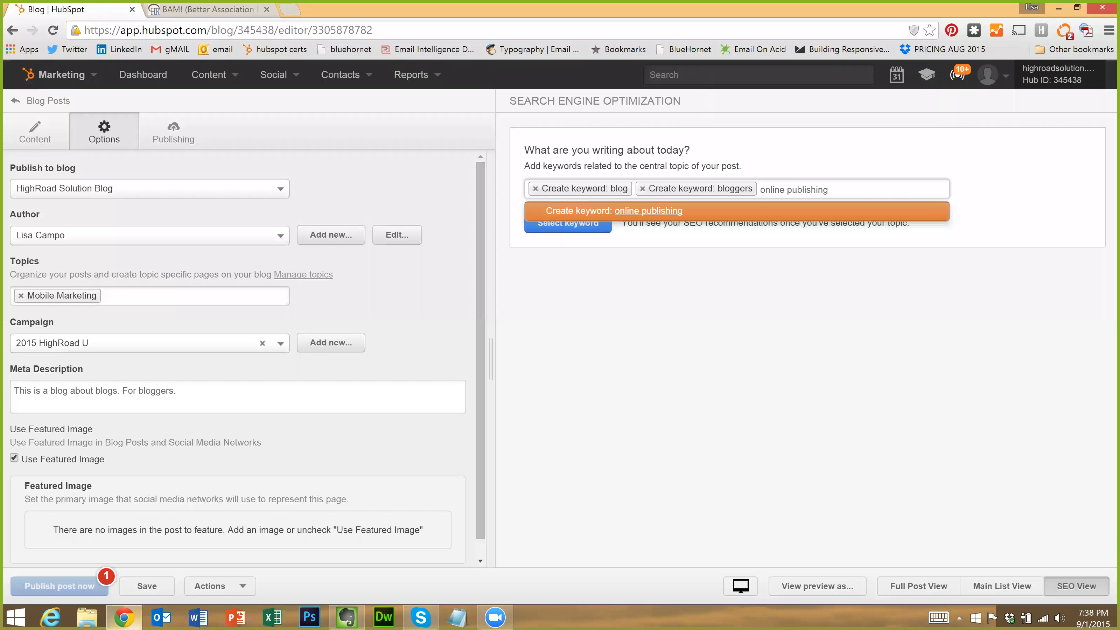
pyautogui.press('Return')
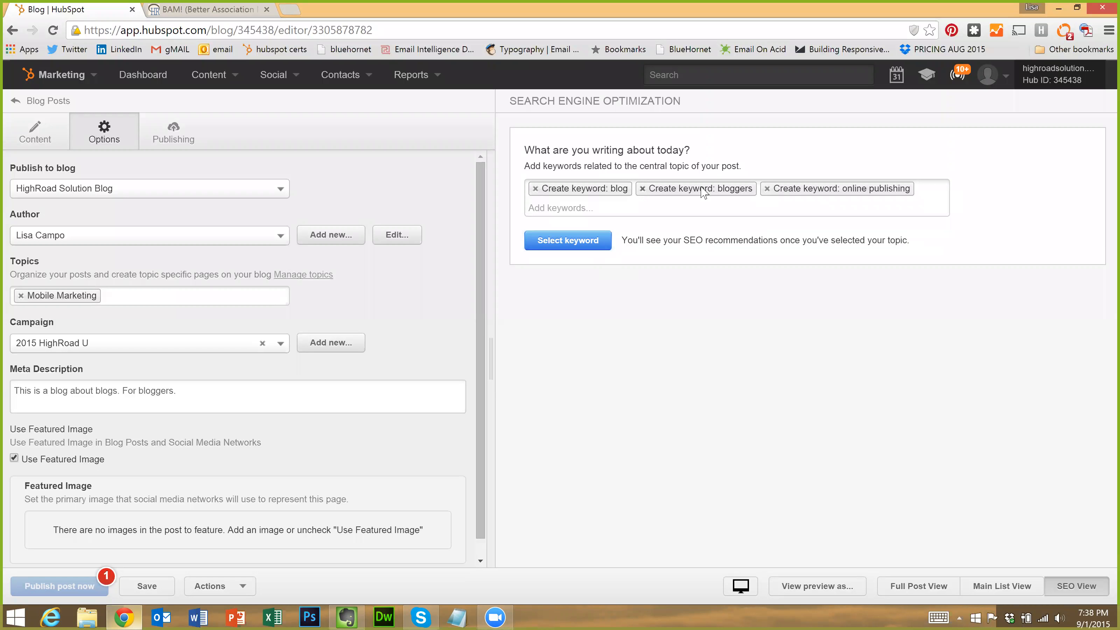
pyautogui.click(589, 242)
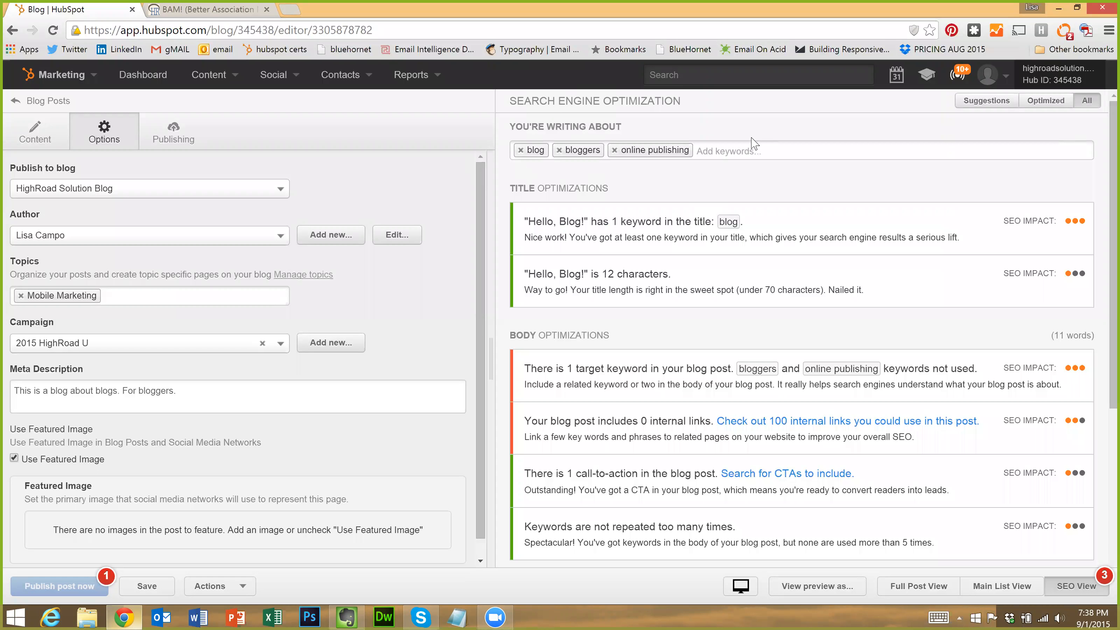
pyautogui.click(758, 152)
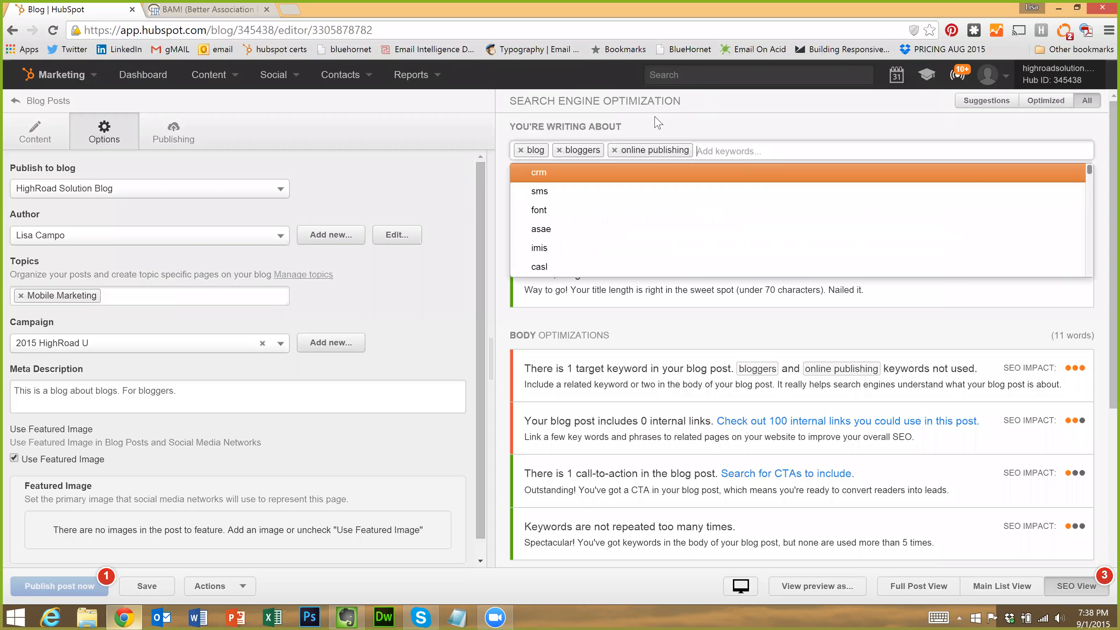
pyautogui.click(560, 116)
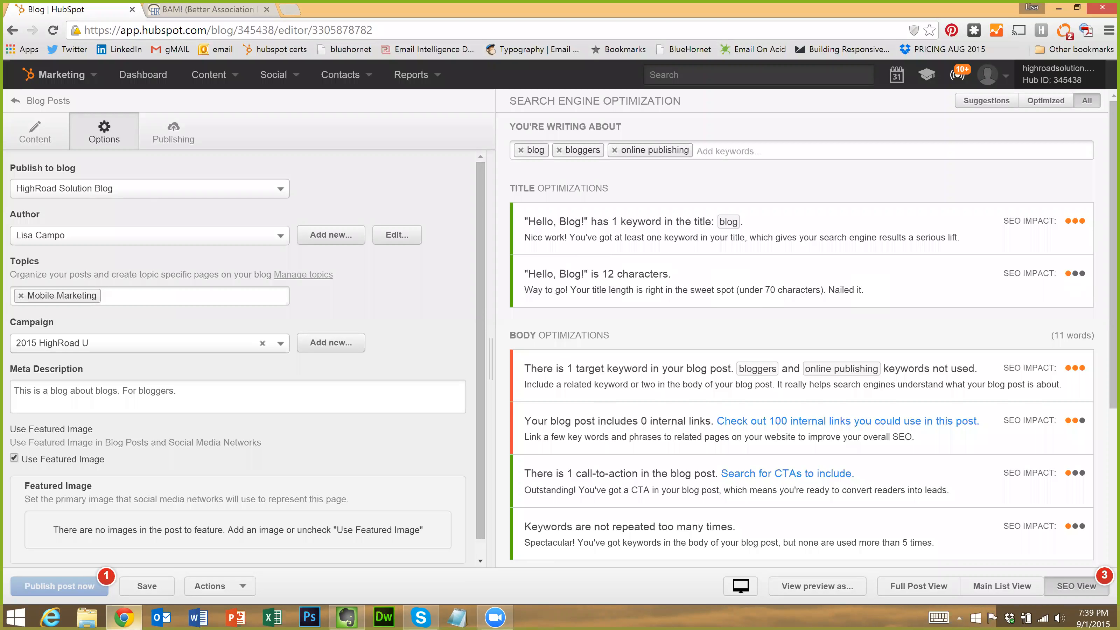
pyautogui.scroll(-2, 668, 358)
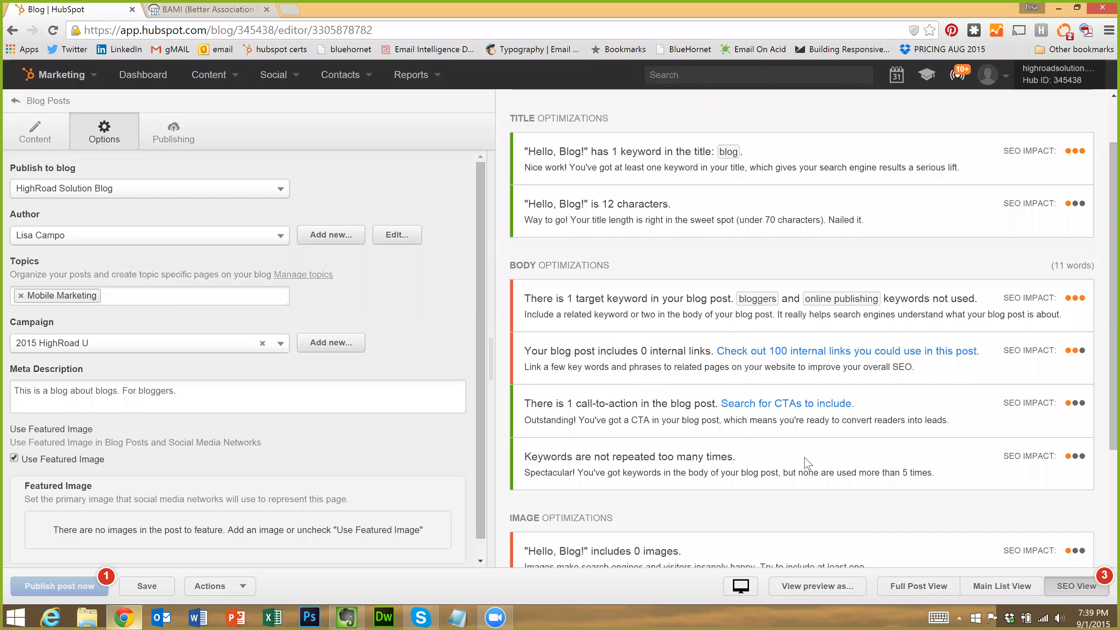
pyautogui.scroll(-2, 790, 449)
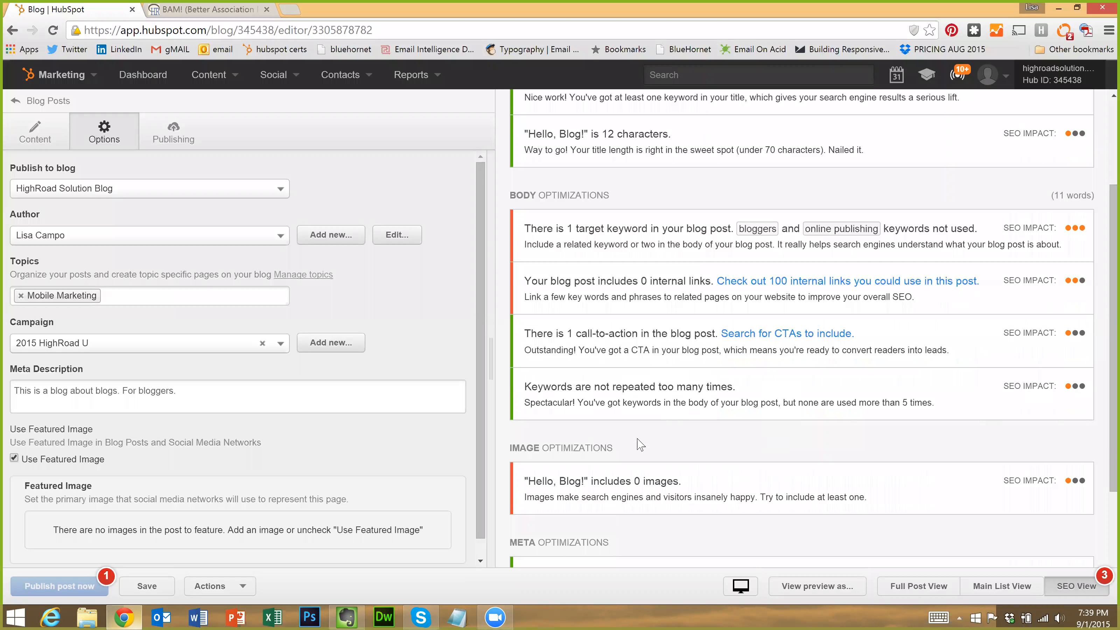
pyautogui.scroll(-2, 592, 393)
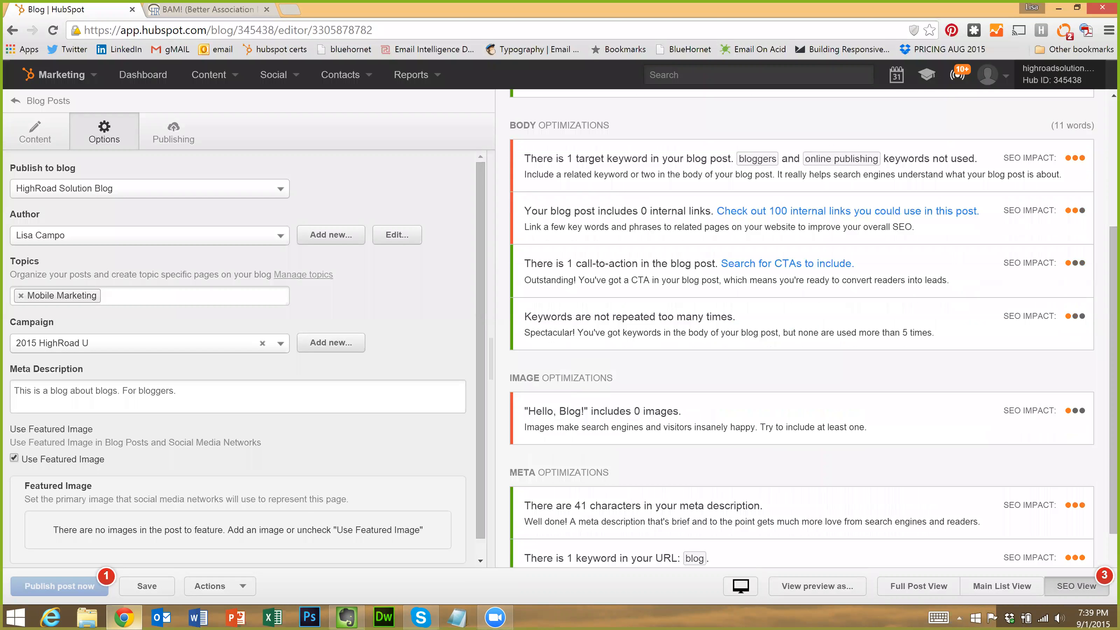
pyautogui.scroll(-2, 648, 378)
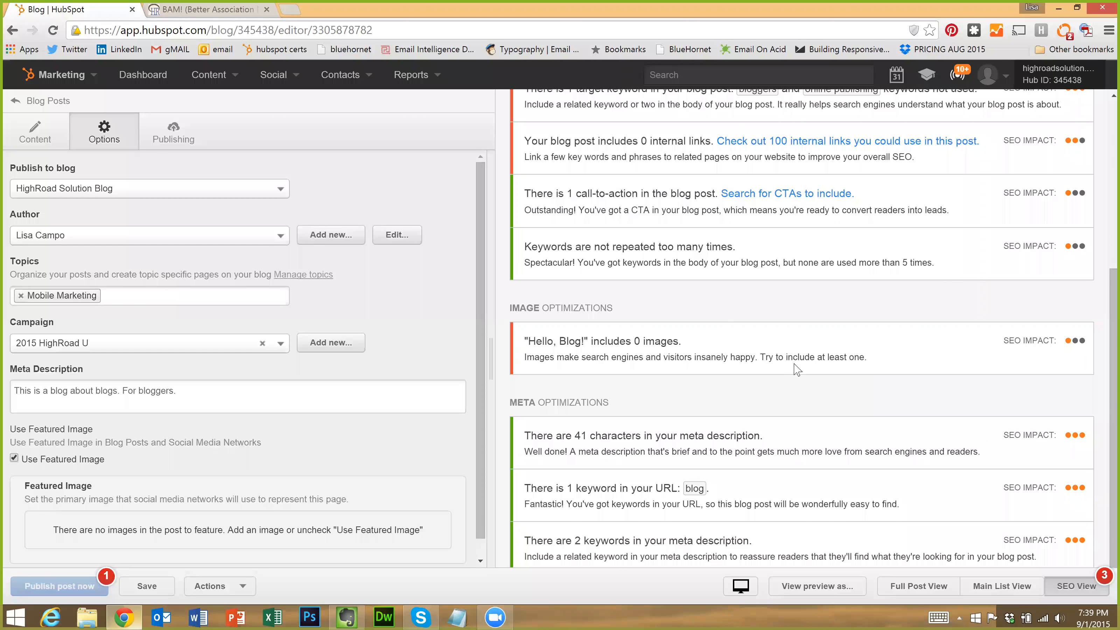
pyautogui.scroll(-1, 701, 379)
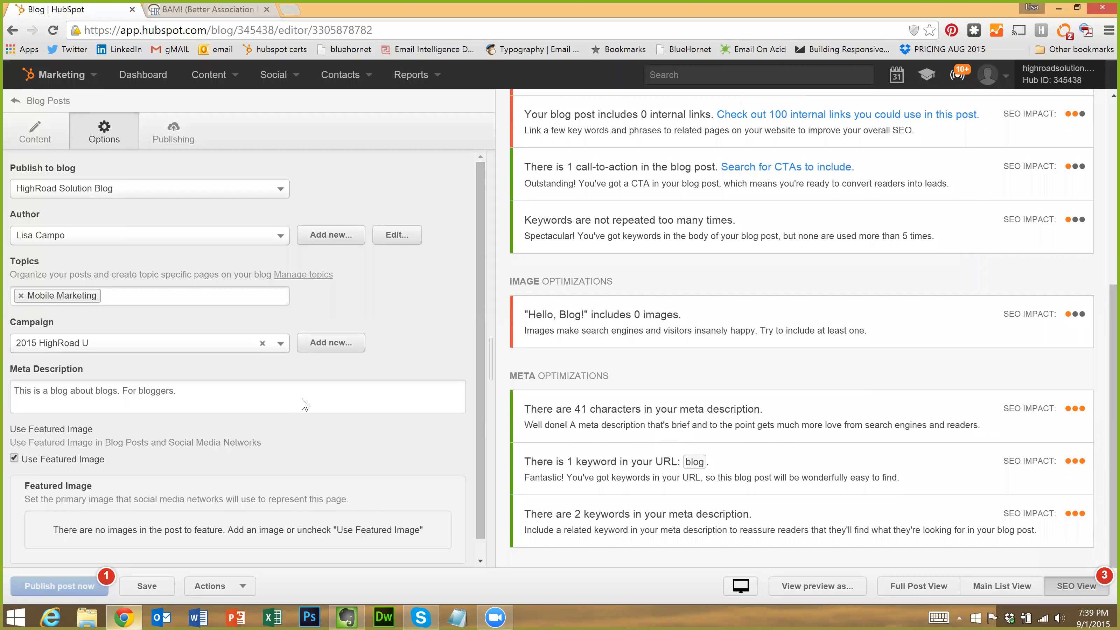
pyautogui.hotkey('ctrl', 'a')
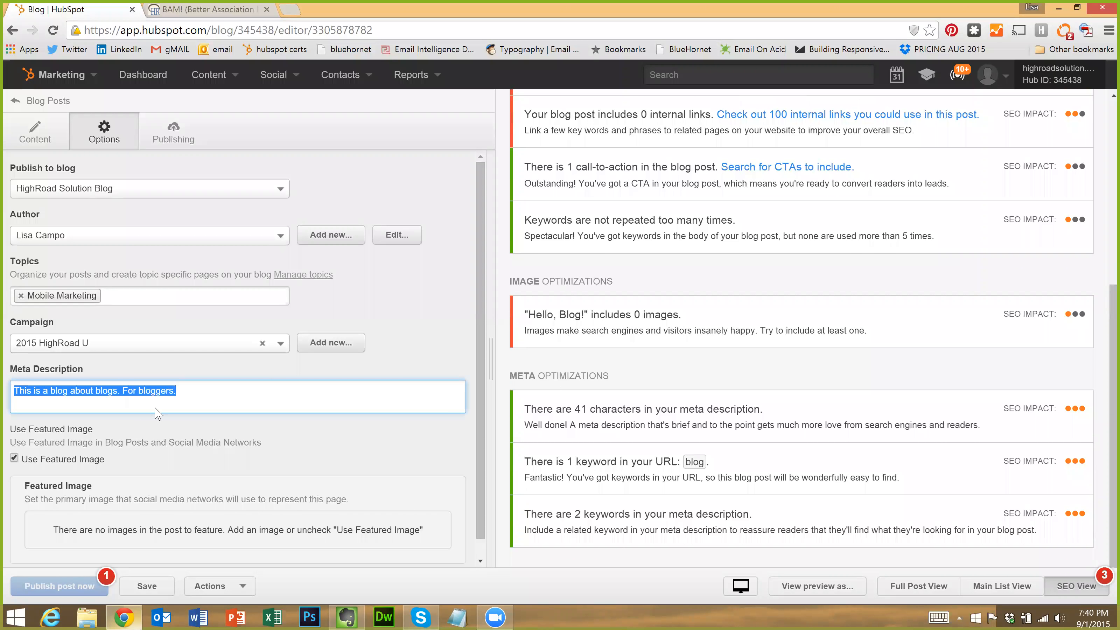
pyautogui.hotkey('ctrl', 'v')
pyautogui.write('.')
pyautogui.hotkey('ctrl', 'v')
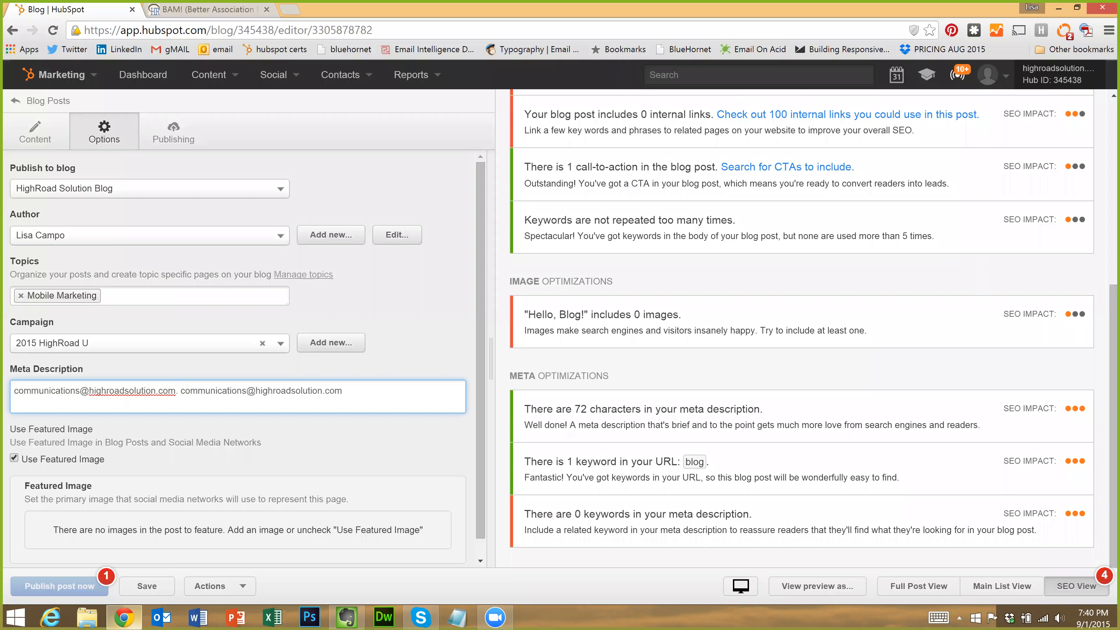
pyautogui.hotkey('ctrl', 'z')
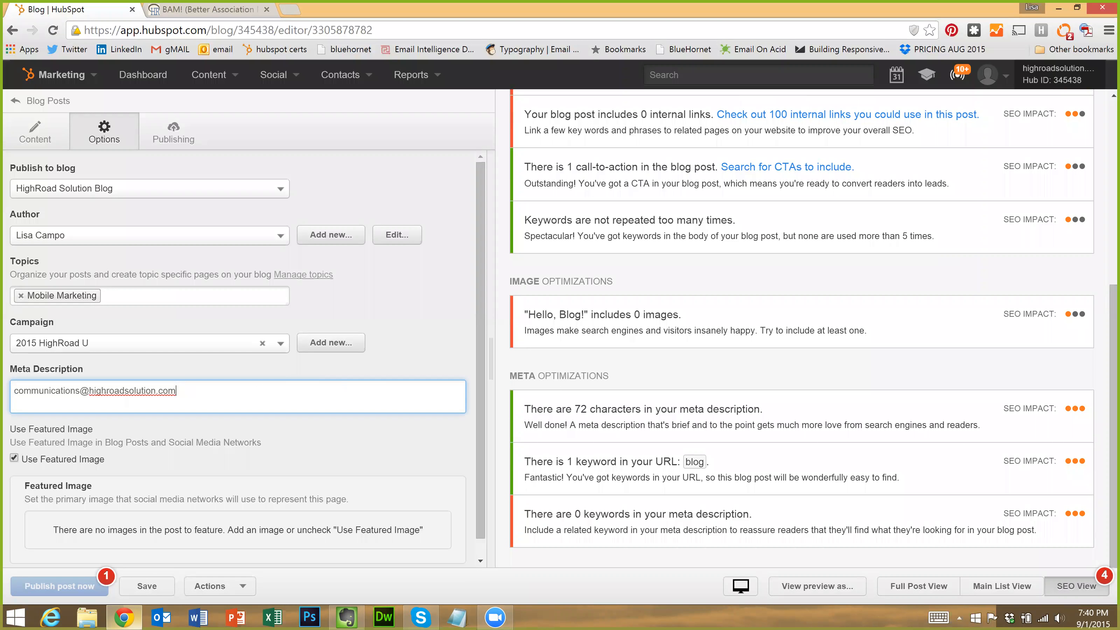
pyautogui.hotkey('ctrl', 'z')
pyautogui.moveTo(182, 392); pyautogui.dragTo(12, 363)
pyautogui.hotkey('ctrl', 'c')
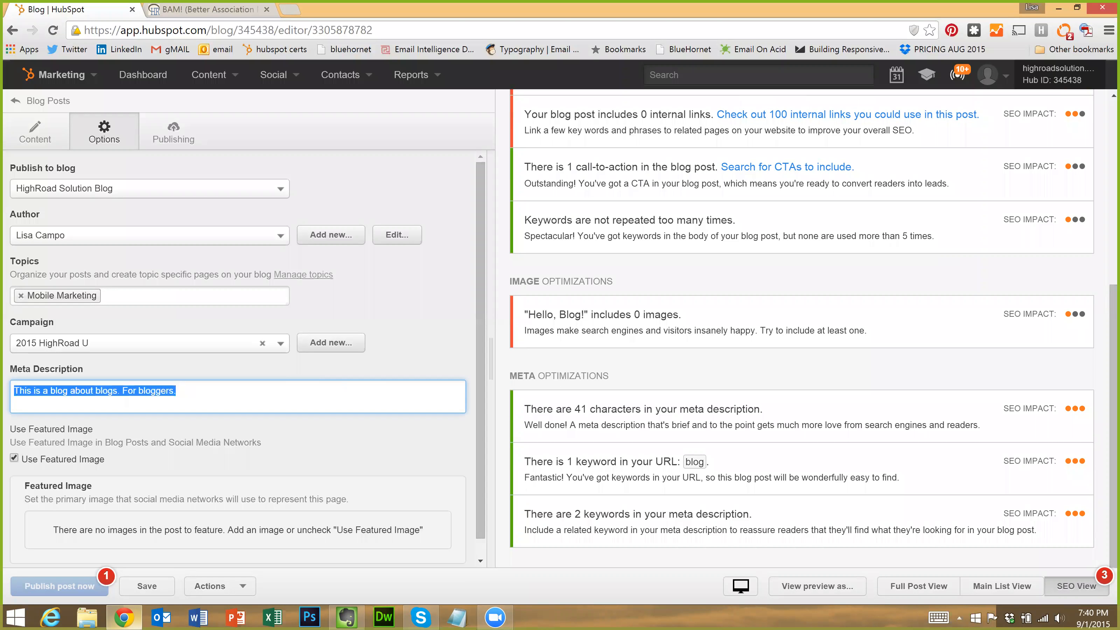
pyautogui.press('Right')
pyautogui.hotkey('ctrl', 'v')
pyautogui.hotkey('ctrl', 'v')
pyautogui.hotkey('ctrl', 'v')
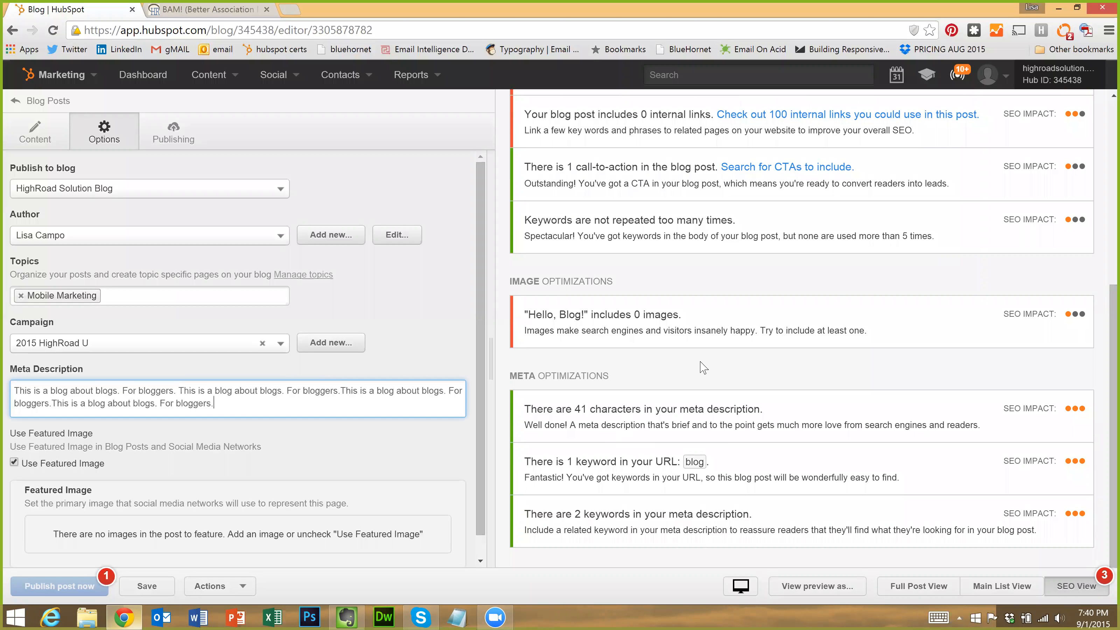
pyautogui.click(713, 423)
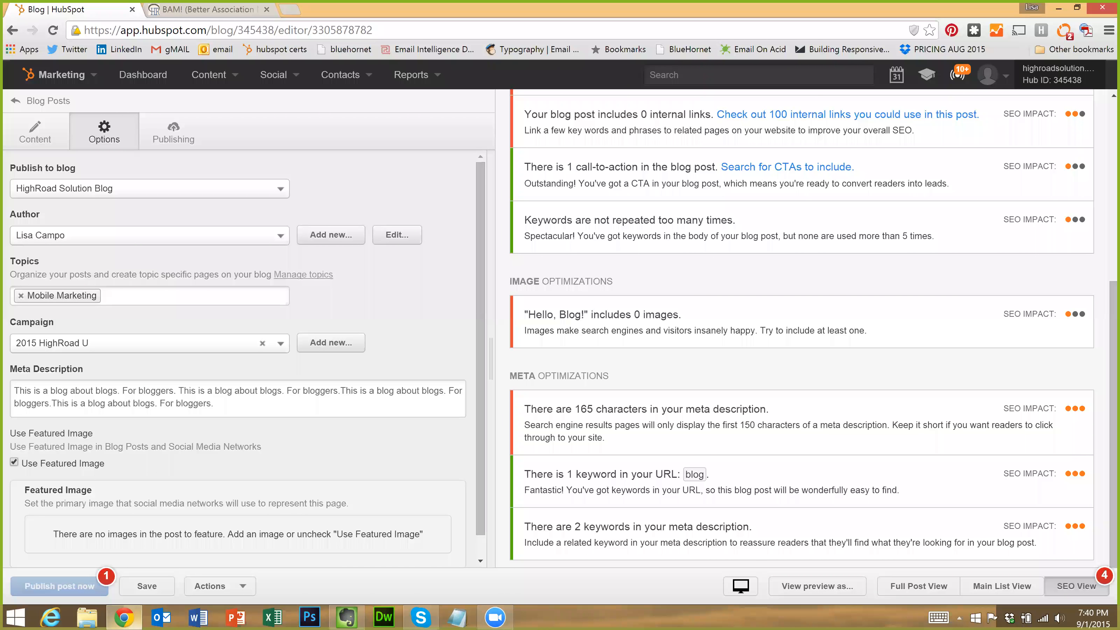
pyautogui.moveTo(740, 425); pyautogui.dragTo(756, 425)
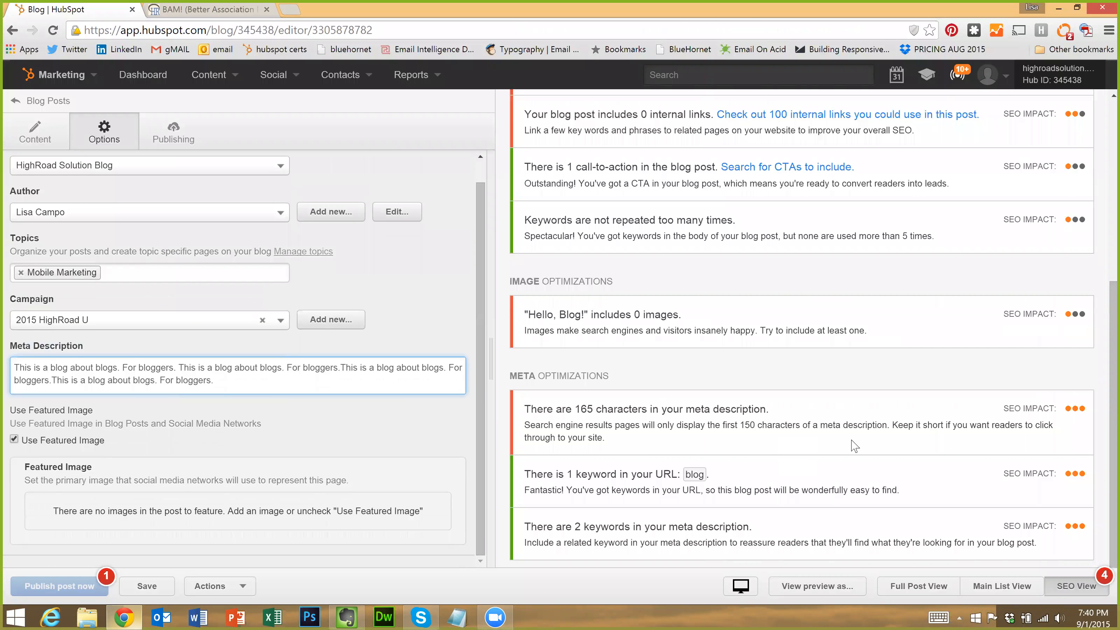
pyautogui.moveTo(214, 380); pyautogui.dragTo(178, 368)
pyautogui.press('BackSpace')
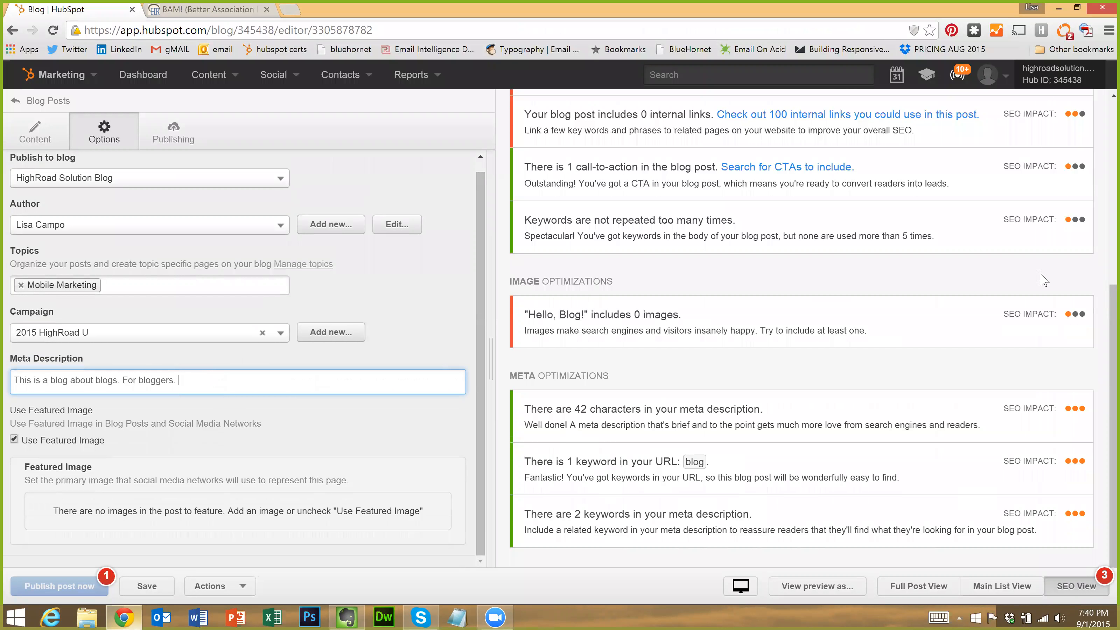
pyautogui.scroll(6, 751, 251)
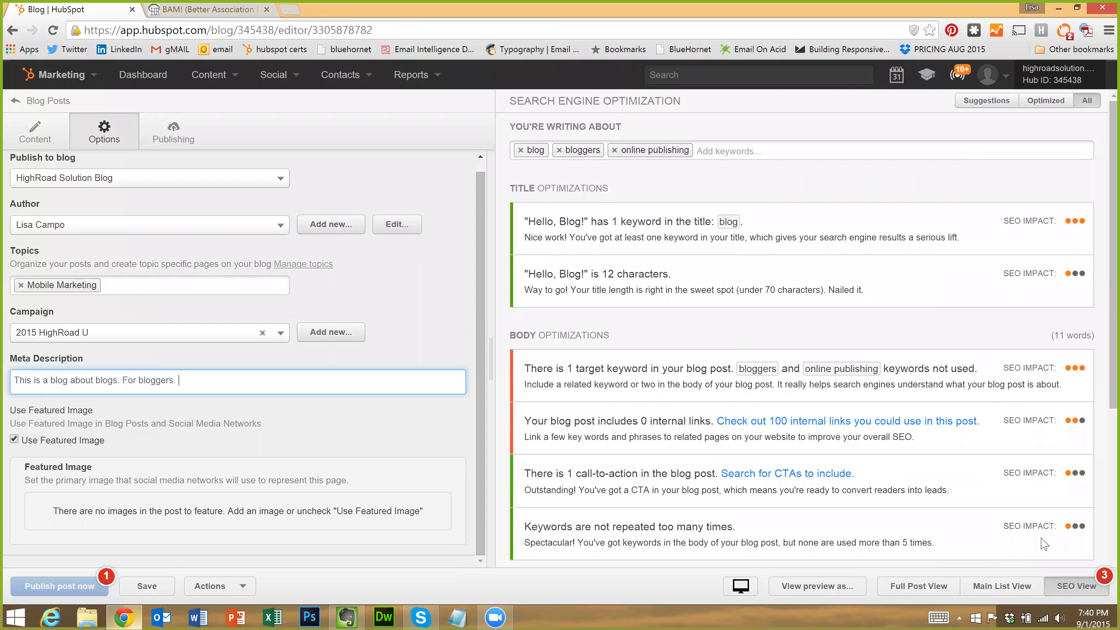
# Preview the full post and schedule publishing for Sep 1, 2015 at 7:26 pm US/Eastern
pyautogui.click(926, 587)
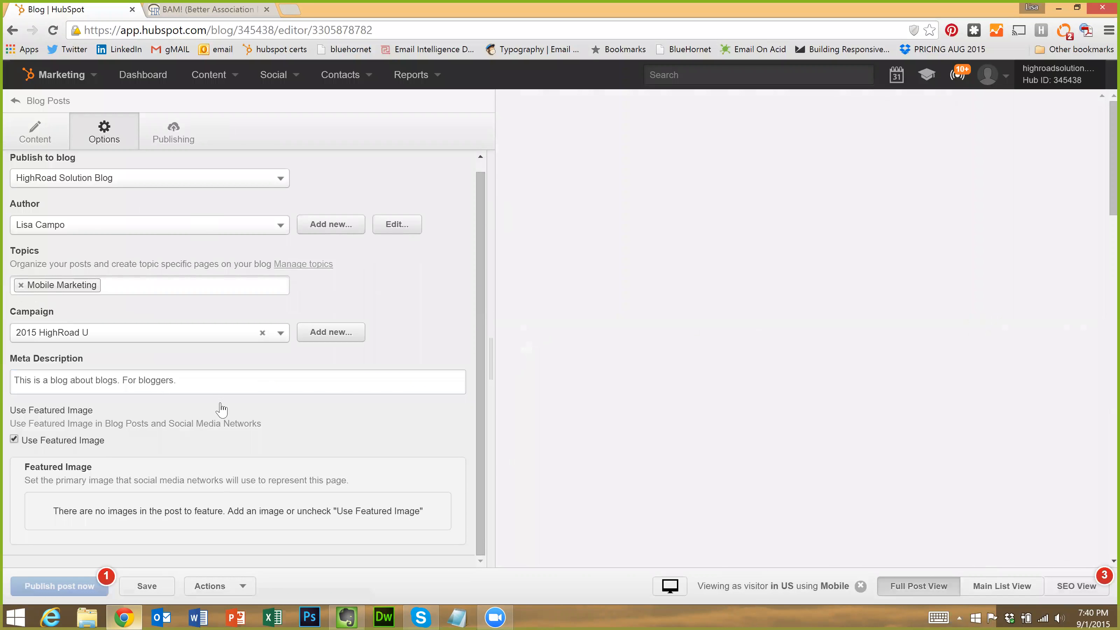
pyautogui.click(176, 148)
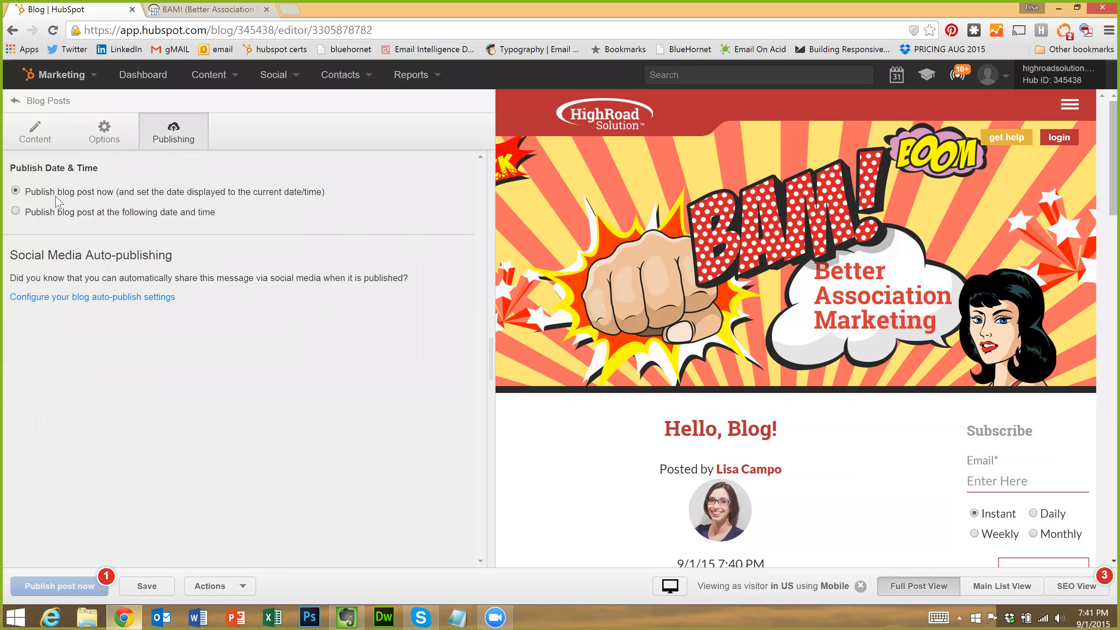
pyautogui.click(16, 211)
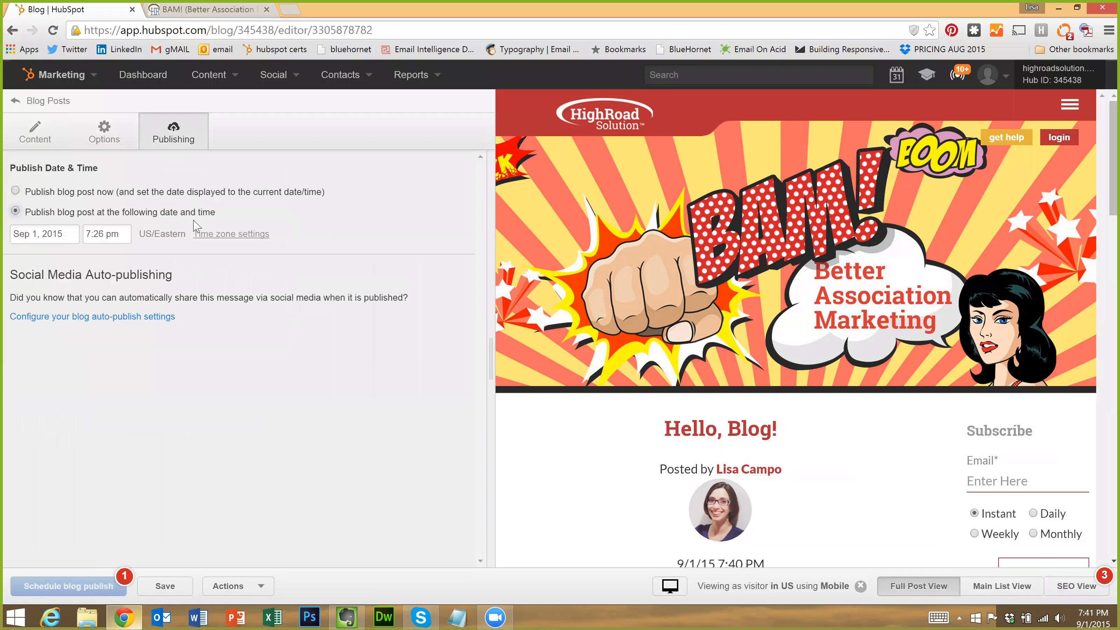
pyautogui.click(61, 235)
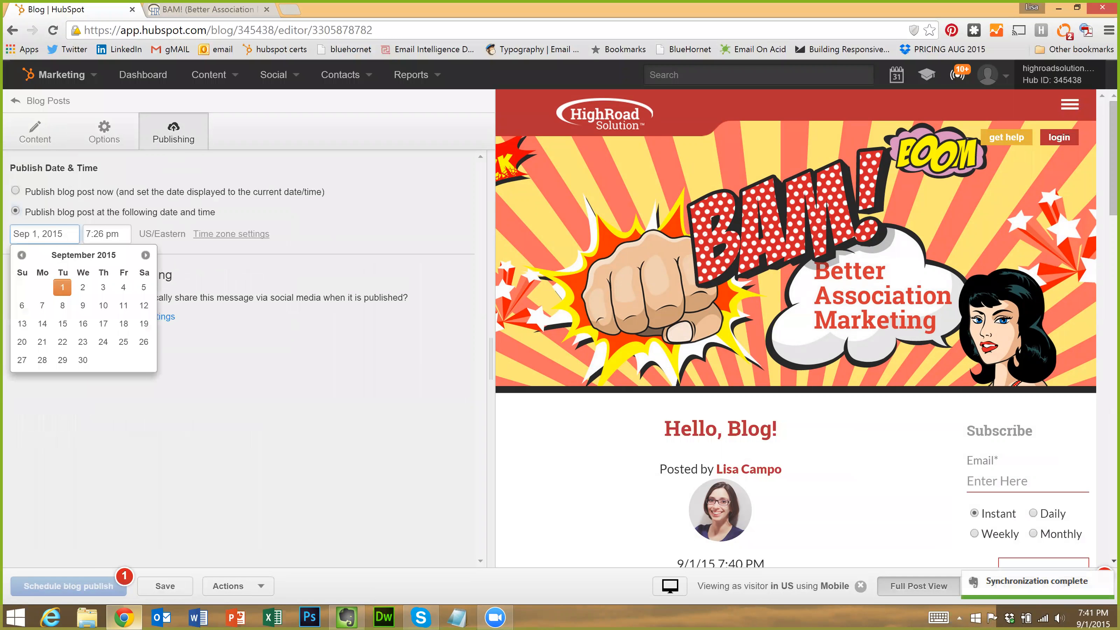
pyautogui.click(106, 234)
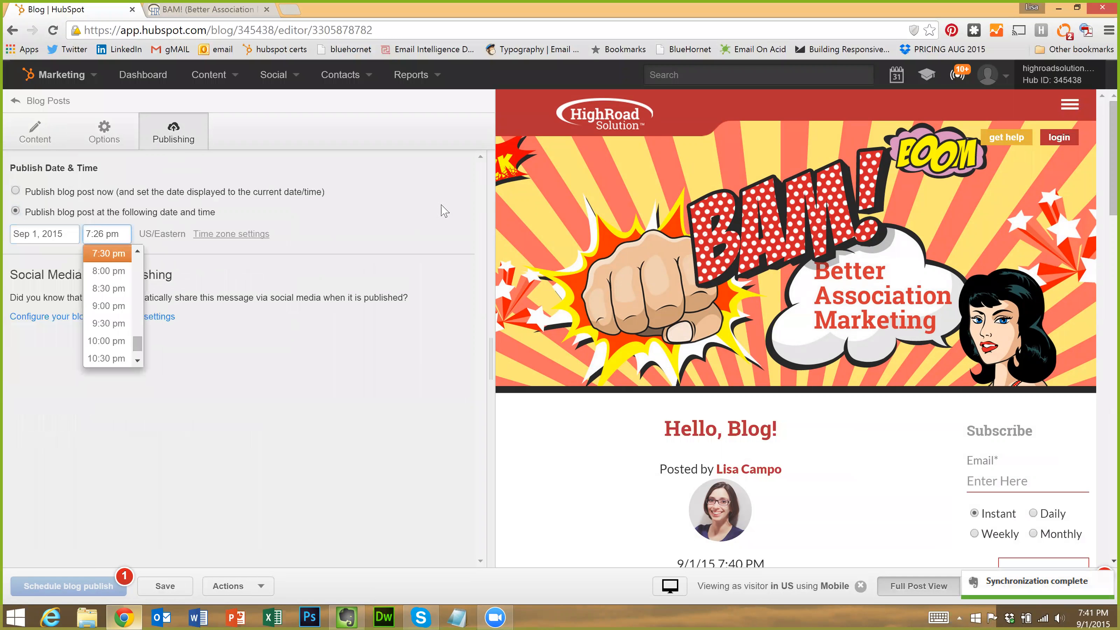
pyautogui.click(127, 220)
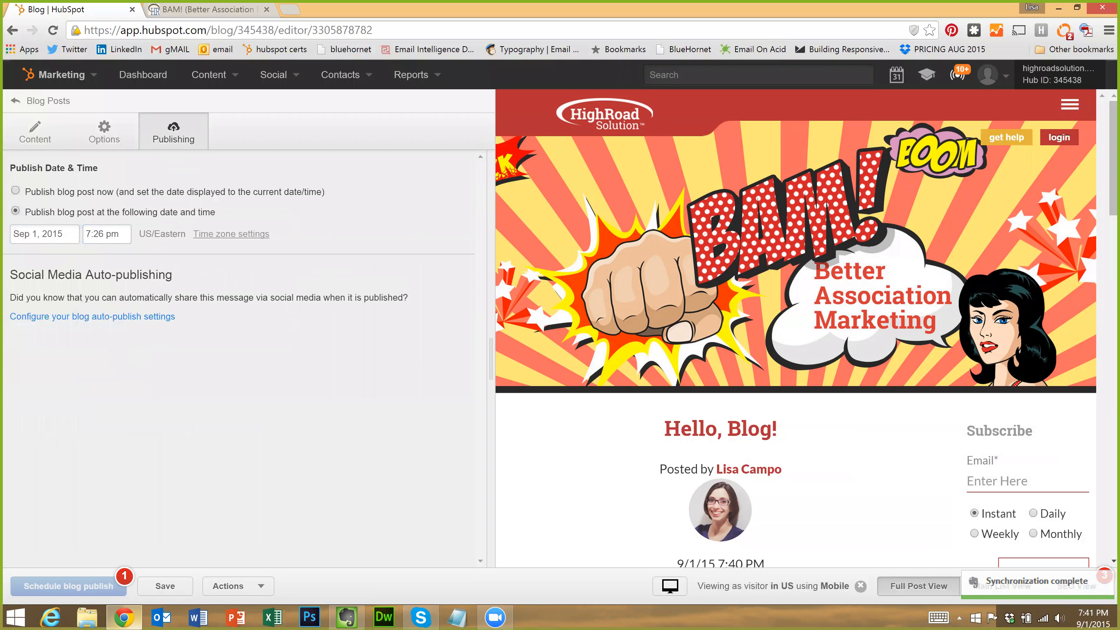
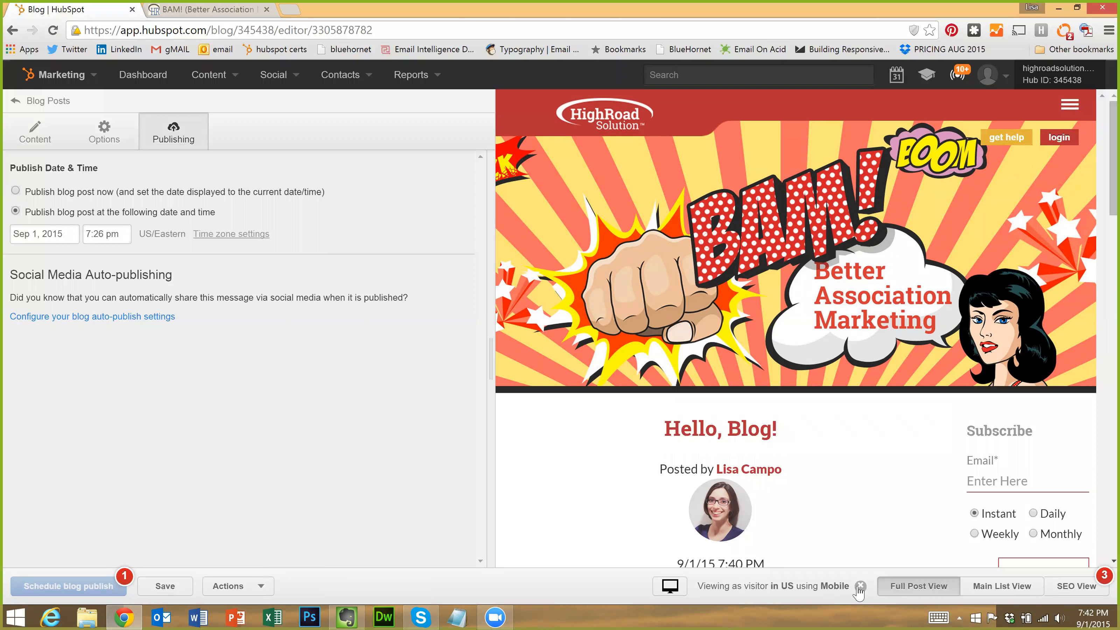
# Check 'Hello, Blog!' in a shareable preview tab, then close it and bring up revision history
pyautogui.click(859, 587)
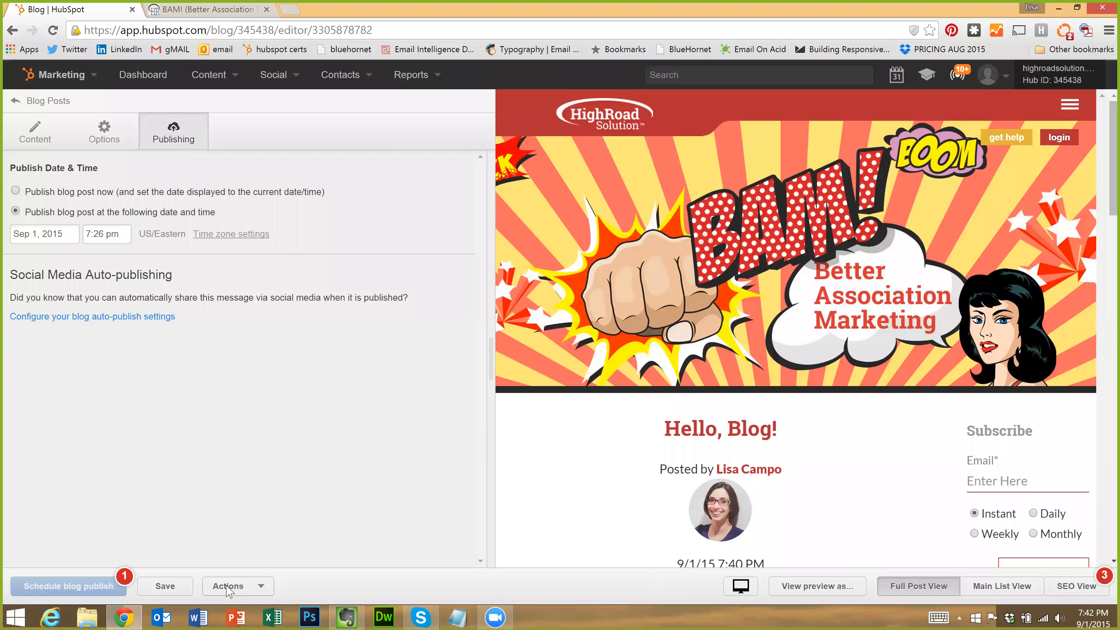
pyautogui.click(227, 588)
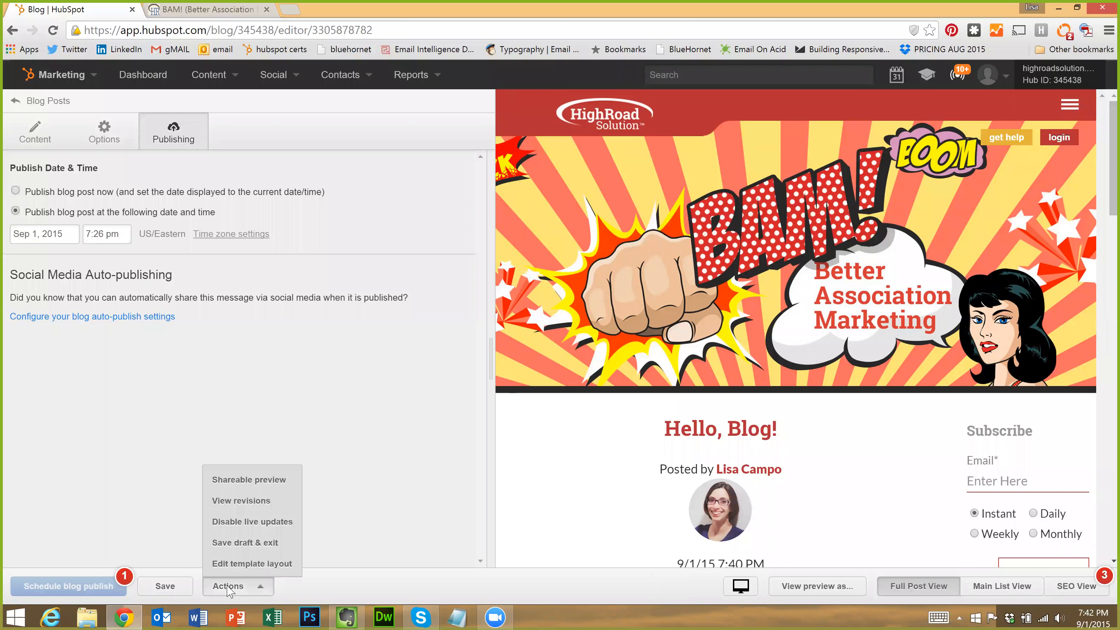
pyautogui.click(275, 480)
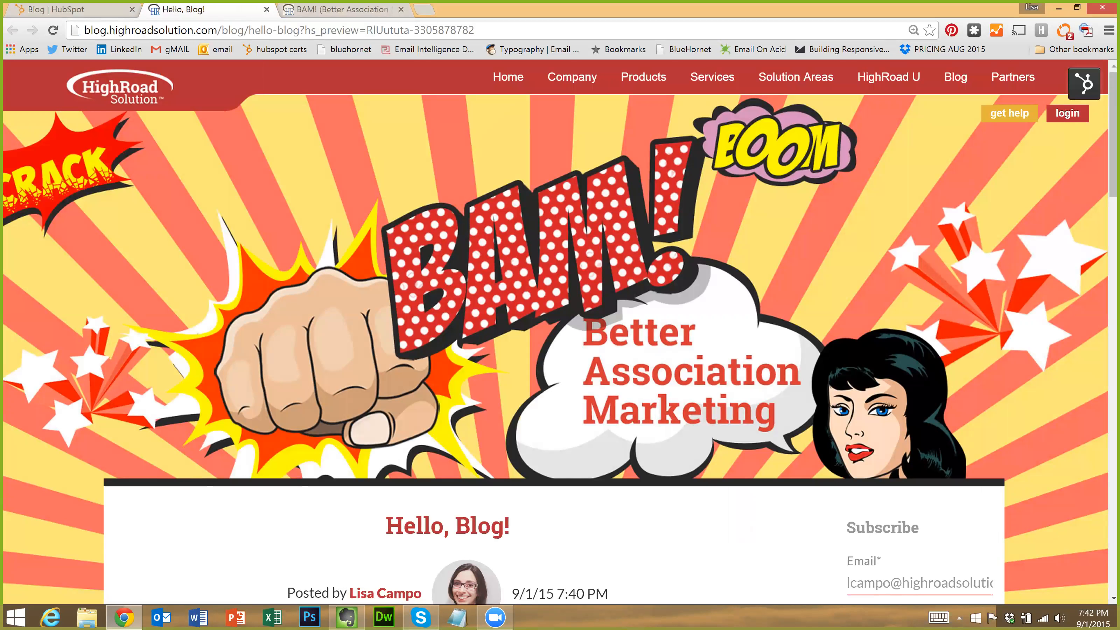
pyautogui.click(267, 9)
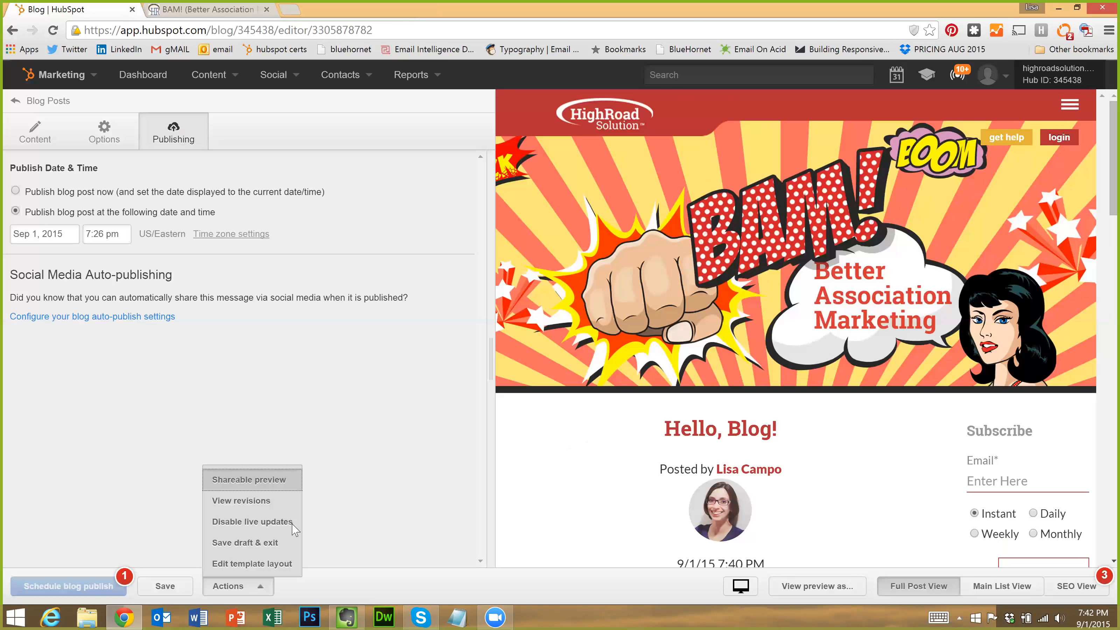
pyautogui.click(241, 502)
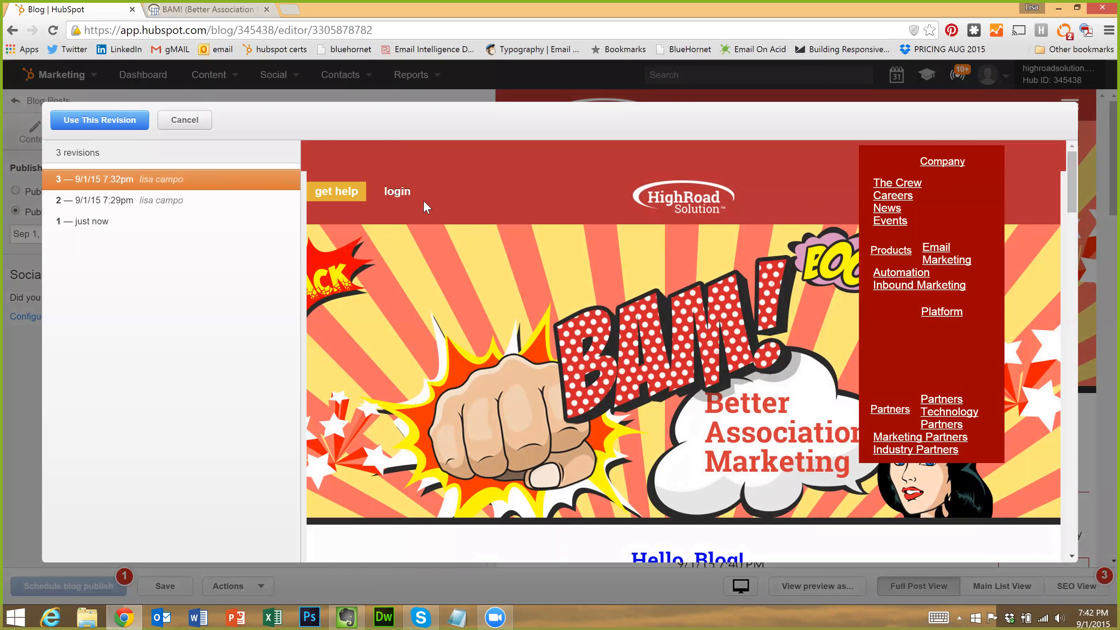
pyautogui.scroll(-1, 632, 212)
pyautogui.scroll(1, 632, 212)
pyautogui.scroll(-2, 575, 205)
pyautogui.scroll(2, 575, 206)
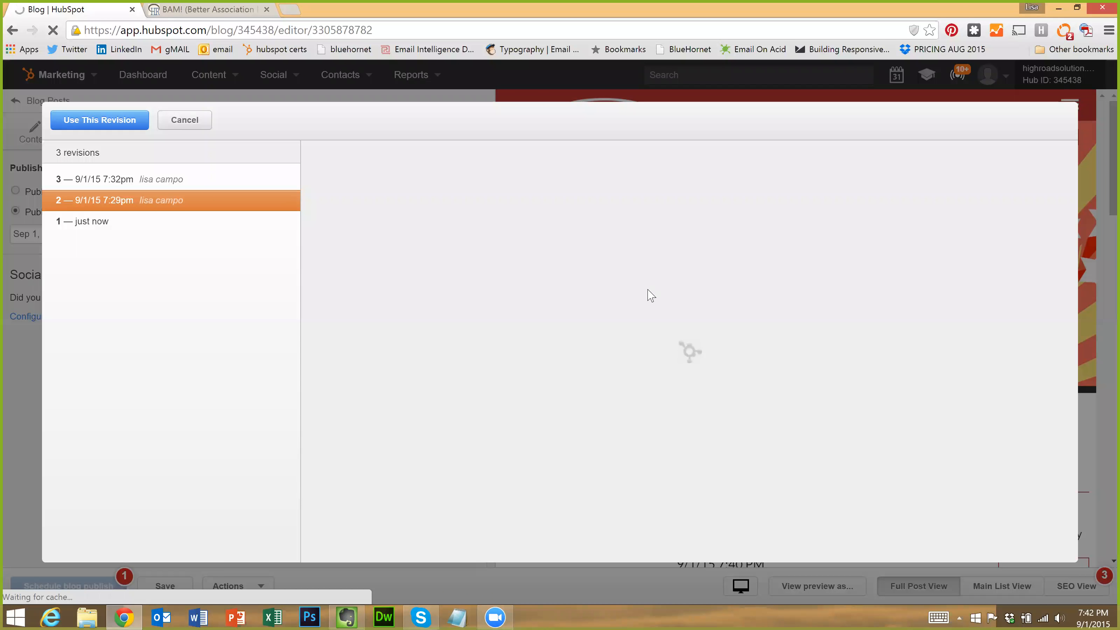
pyautogui.scroll(-5, 377, 240)
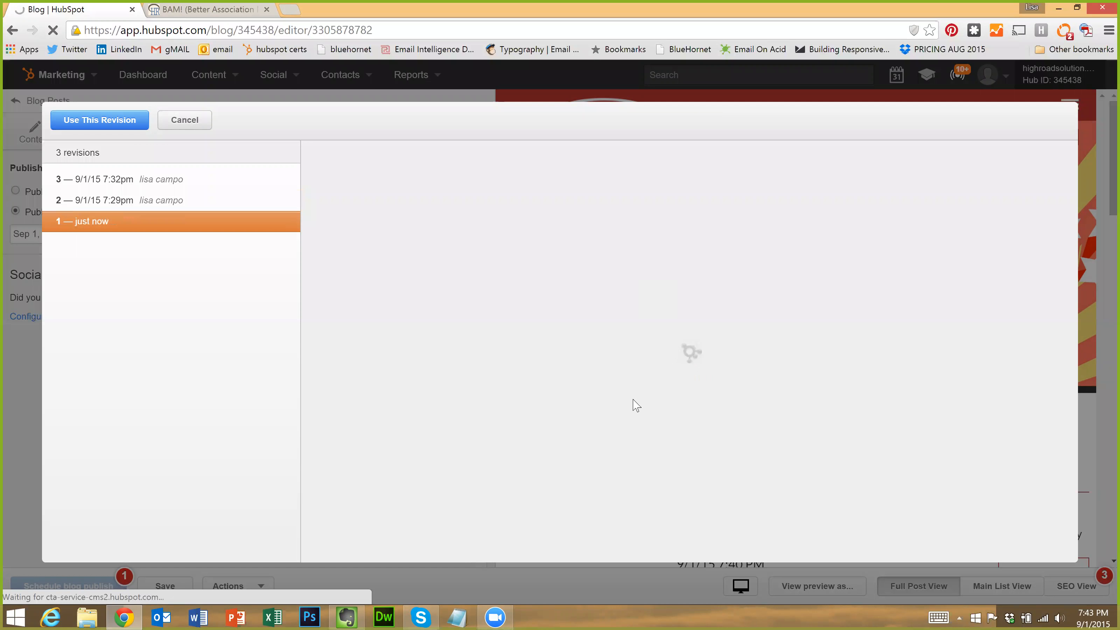
pyautogui.scroll(-5, 641, 384)
pyautogui.scroll(2, 641, 385)
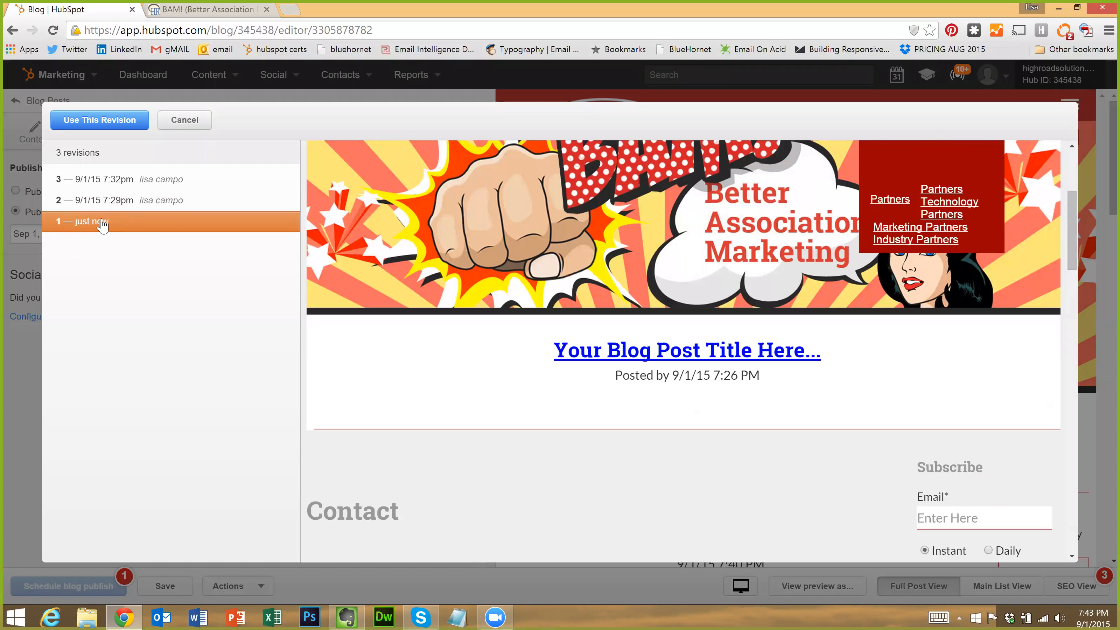
pyautogui.click(148, 181)
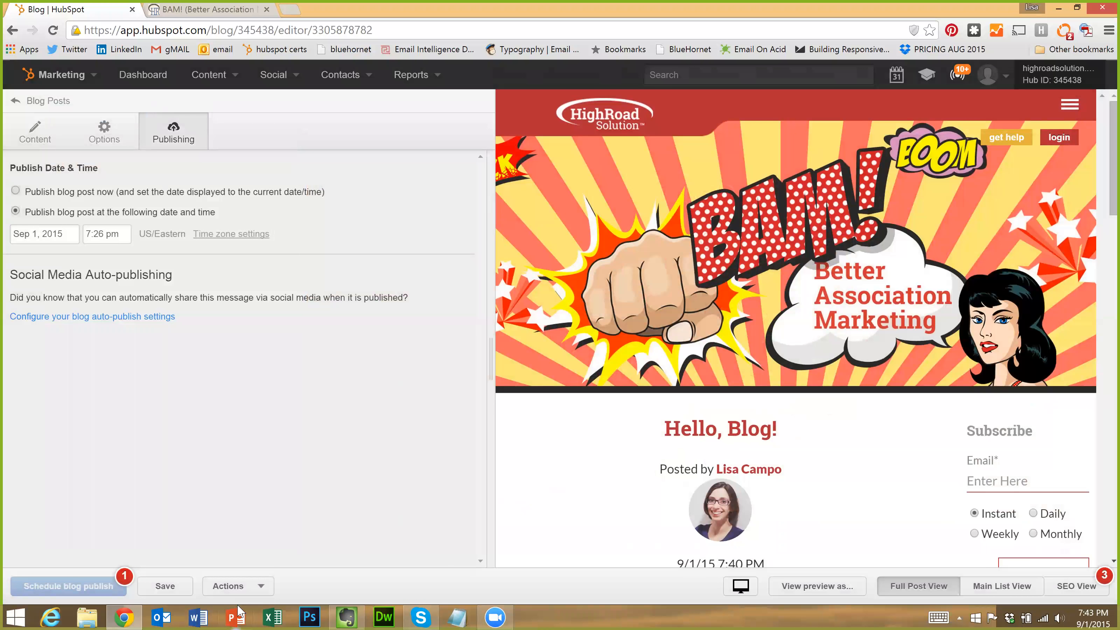
pyautogui.click(223, 587)
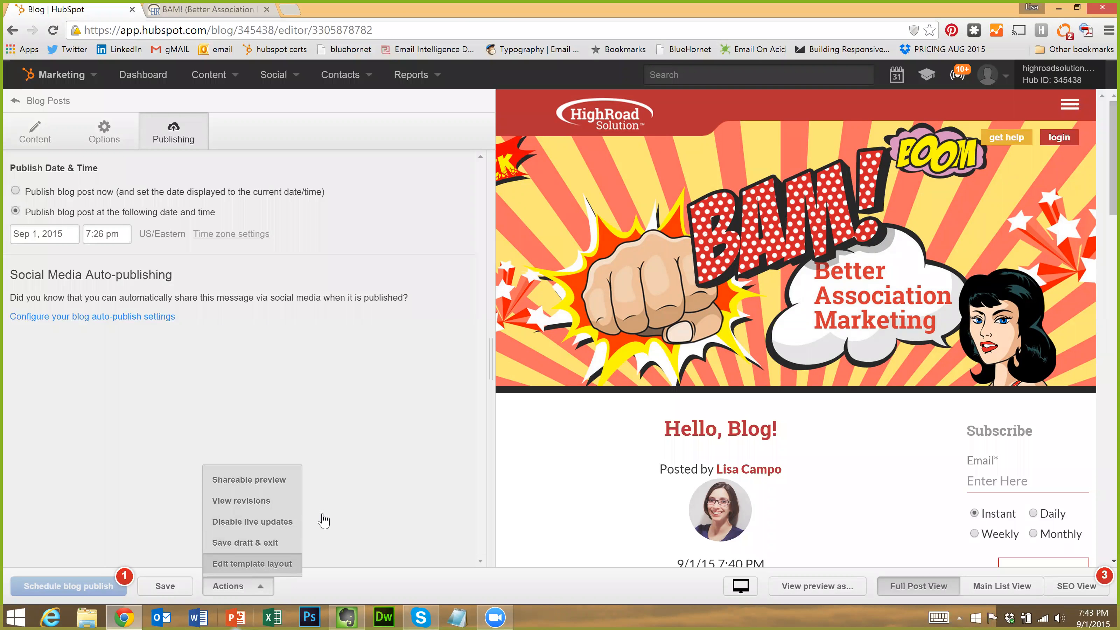
pyautogui.click(267, 566)
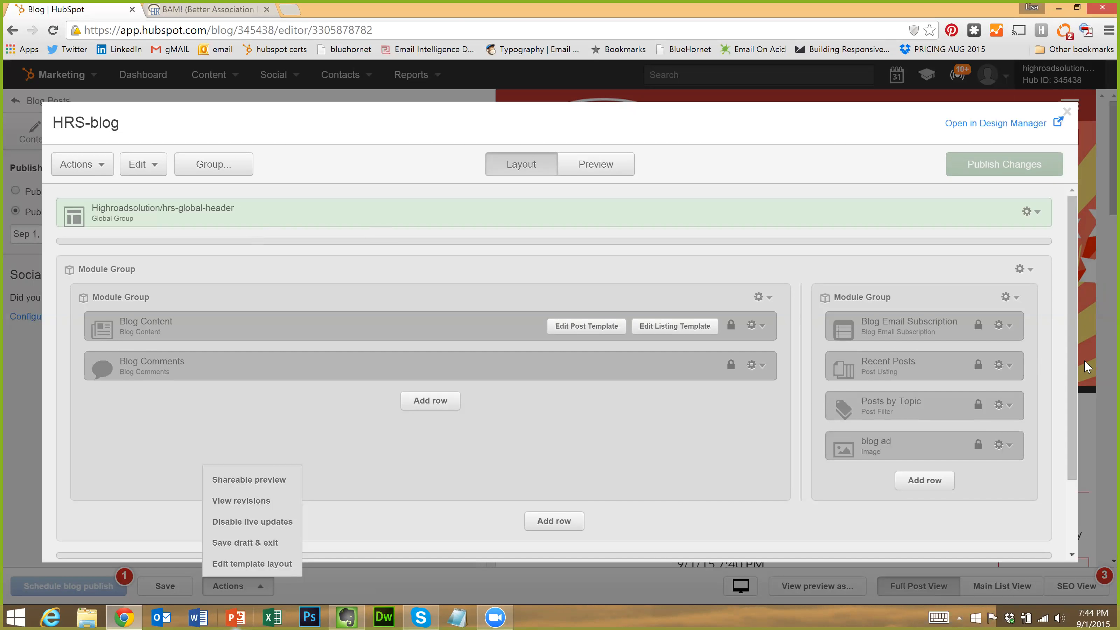
pyautogui.moveTo(1075, 431); pyautogui.dragTo(1073, 502)
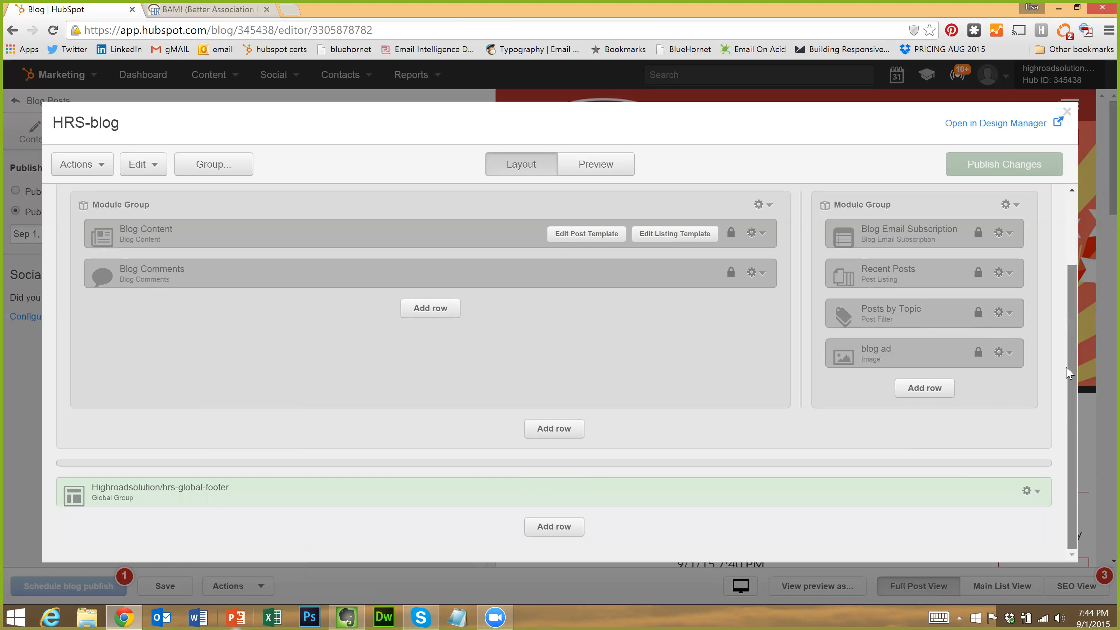
pyautogui.scroll(3, 1073, 414)
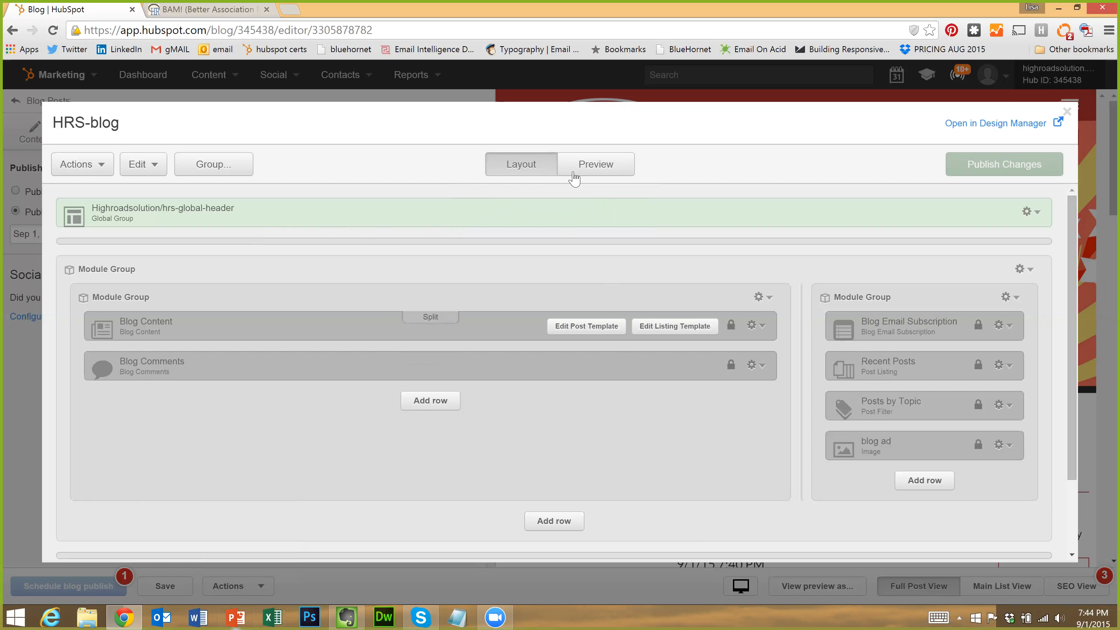
pyautogui.click(591, 167)
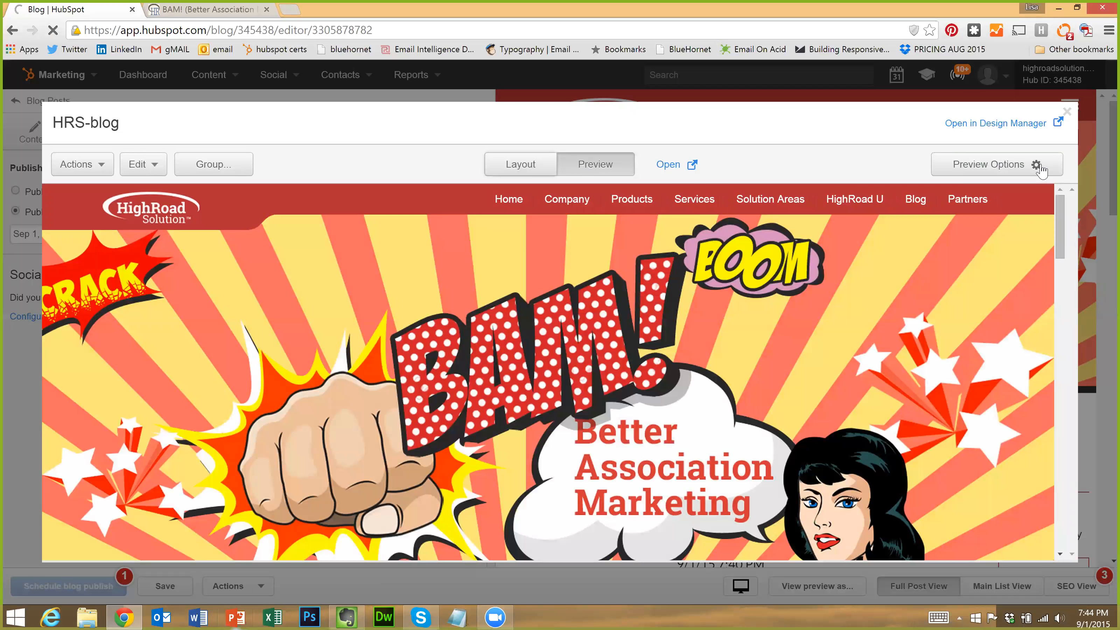
pyautogui.click(1040, 166)
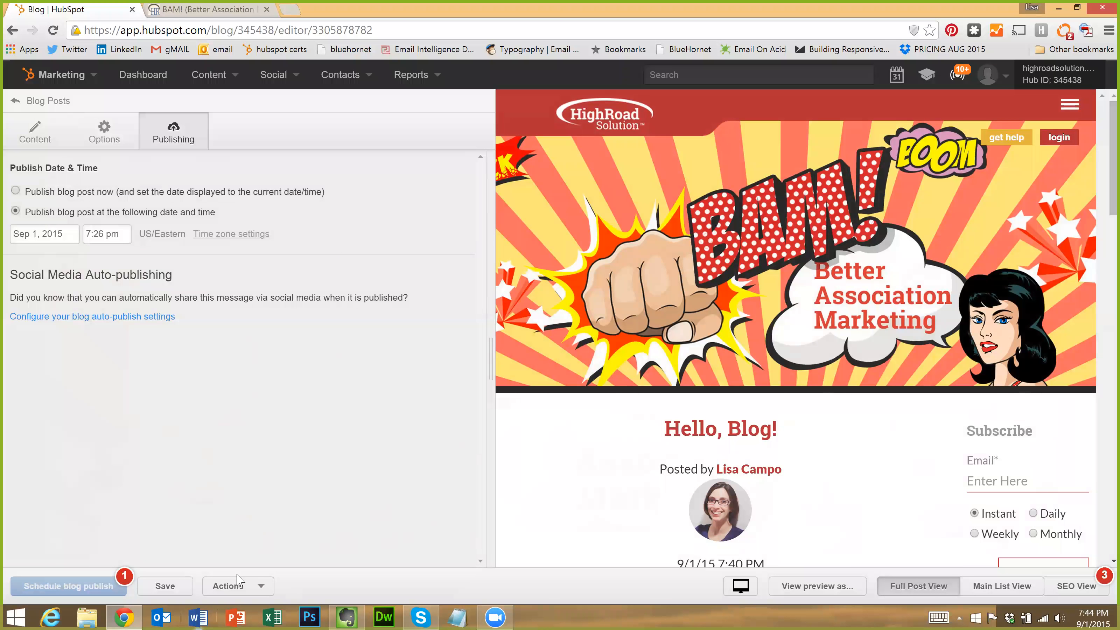
# Glance at the post's Actions list and Options and Content tabs, then go back to Blog Posts
pyautogui.click(241, 584)
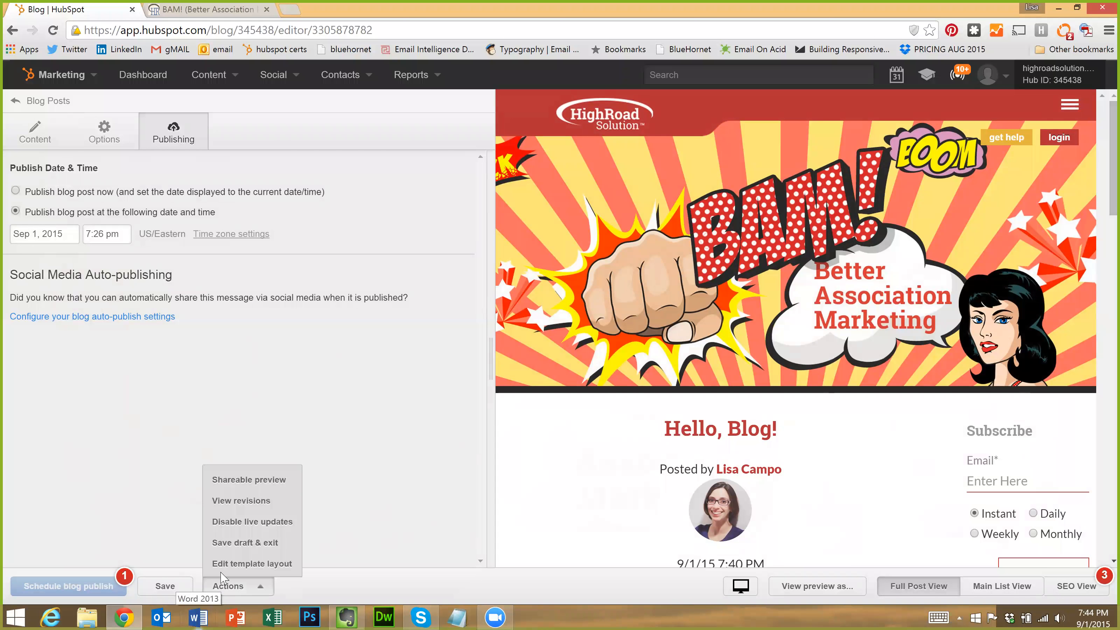
pyautogui.click(143, 495)
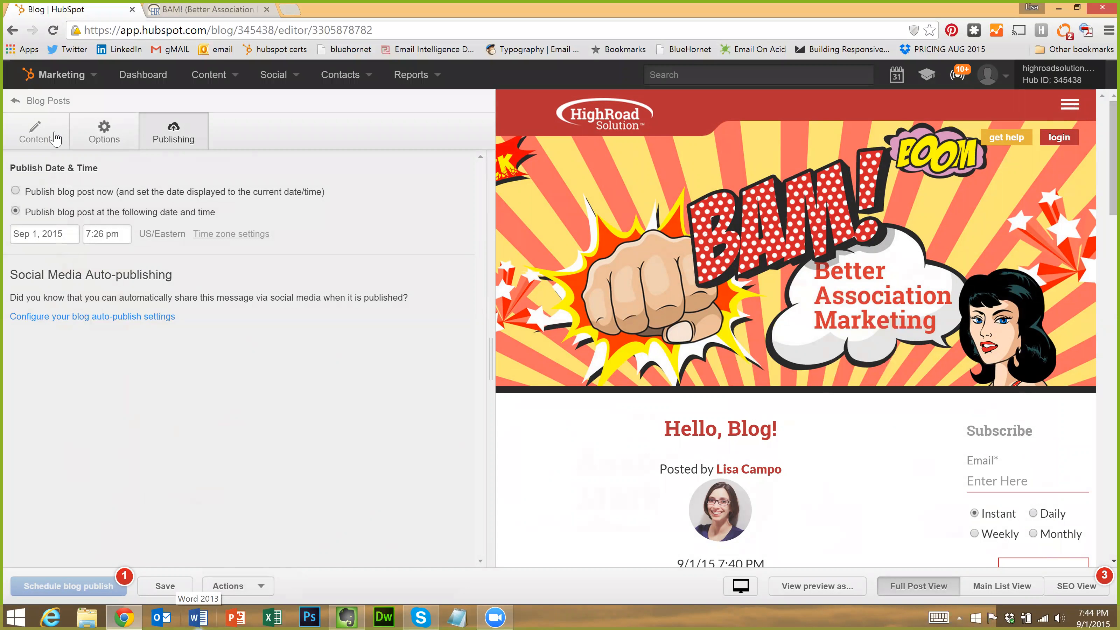
pyautogui.click(103, 140)
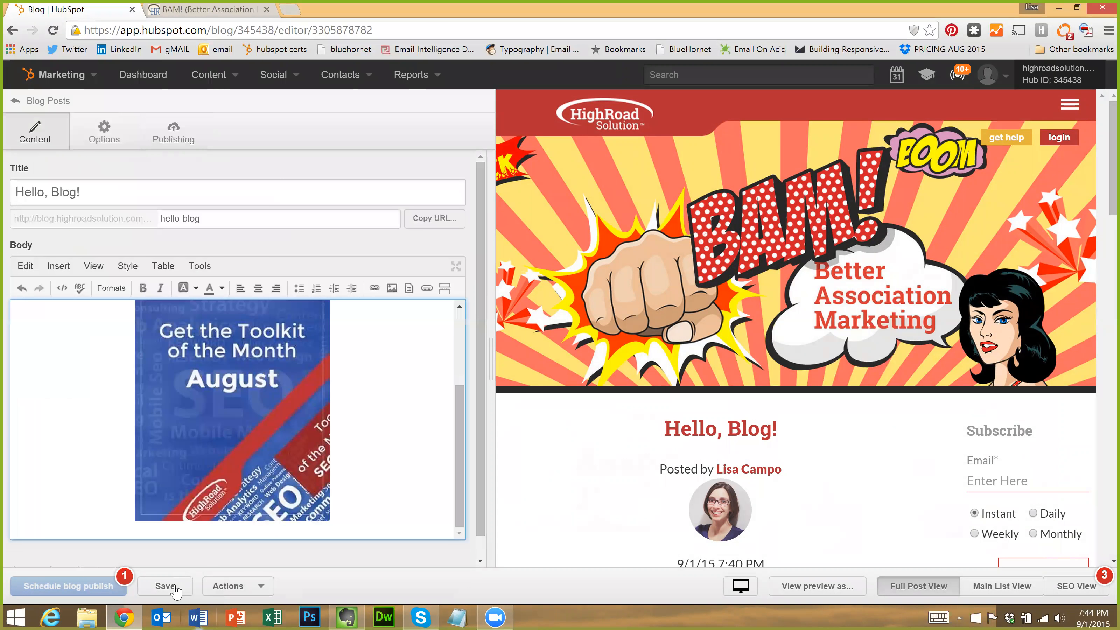
pyautogui.click(175, 590)
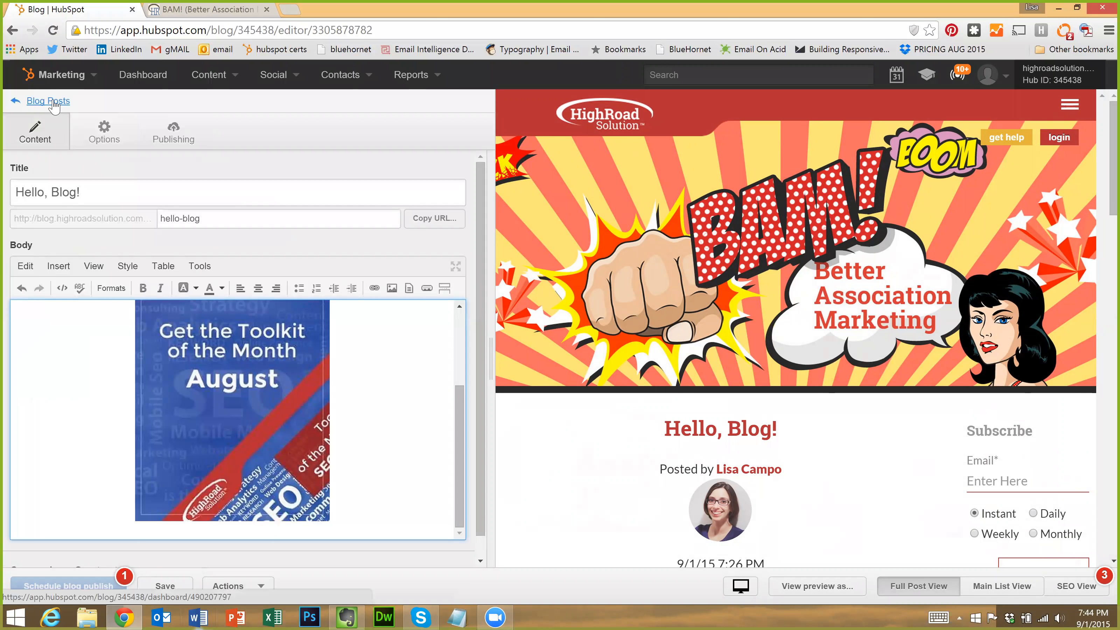
pyautogui.click(48, 101)
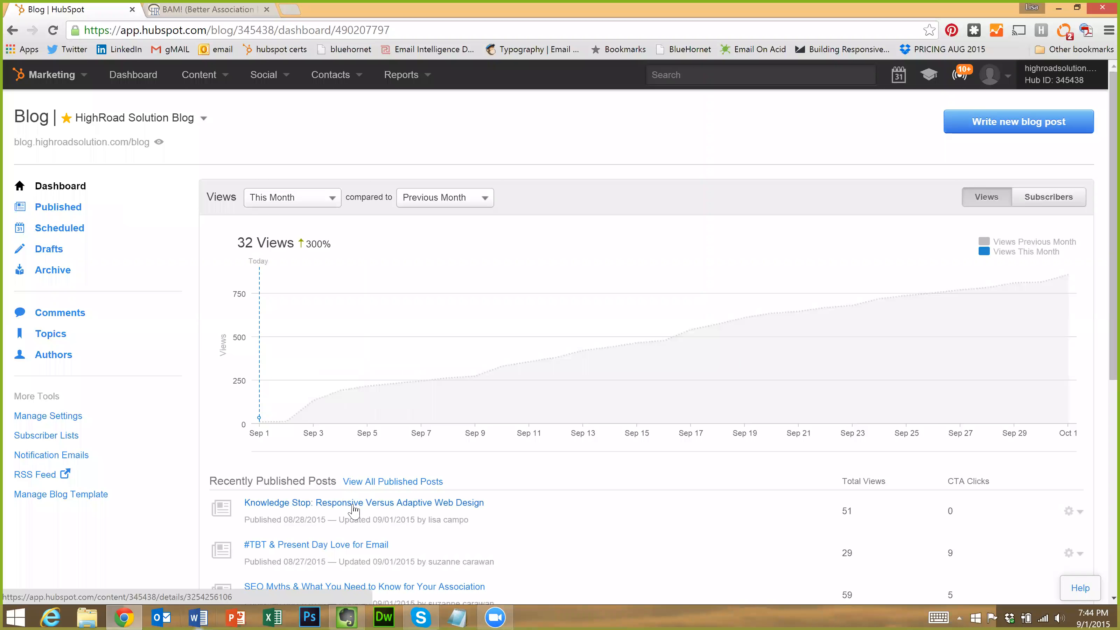
# Inspect the 'Responsive Versus Adaptive Web Design' post's details, then return to the blog dashboard
pyautogui.click(354, 508)
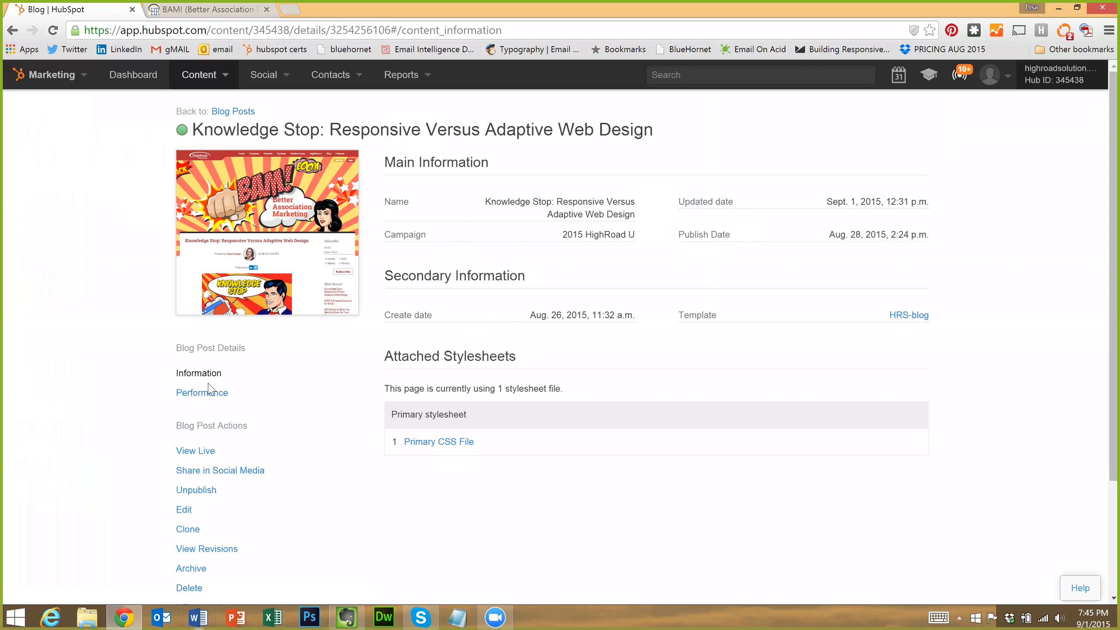
pyautogui.scroll(-3, 242, 415)
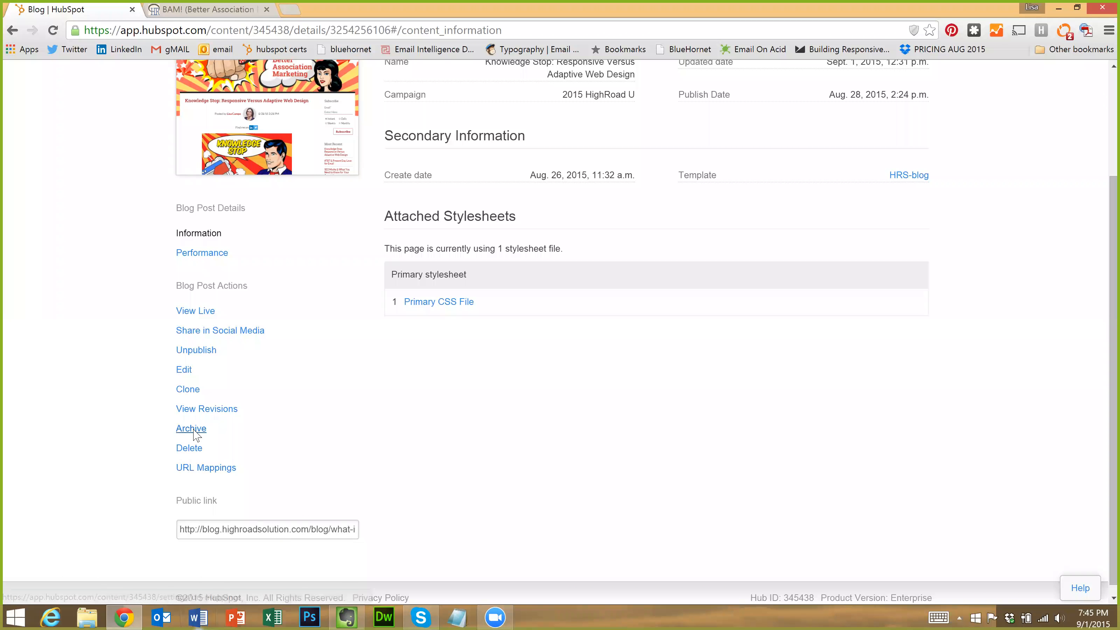
pyautogui.scroll(3, 353, 384)
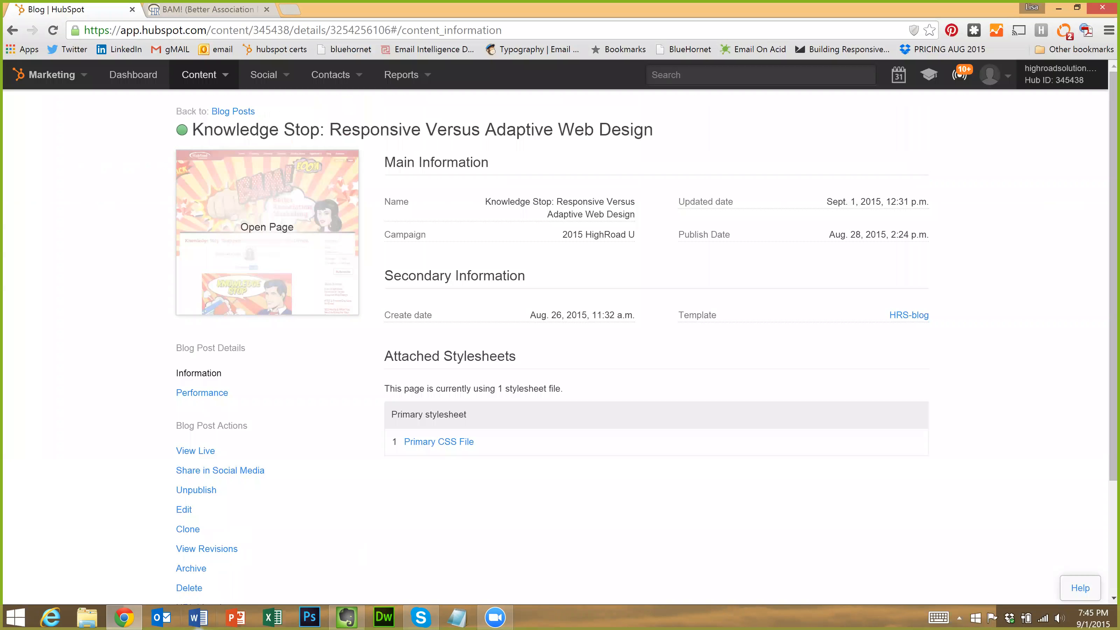
pyautogui.scroll(-3, 340, 408)
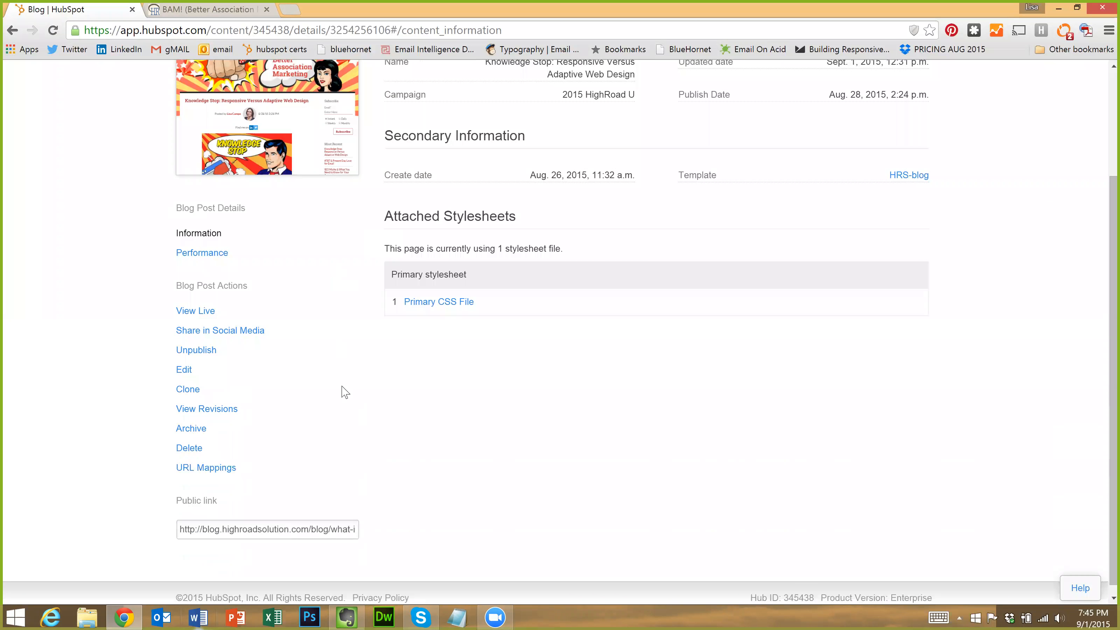
pyautogui.scroll(3, 342, 390)
pyautogui.click(133, 83)
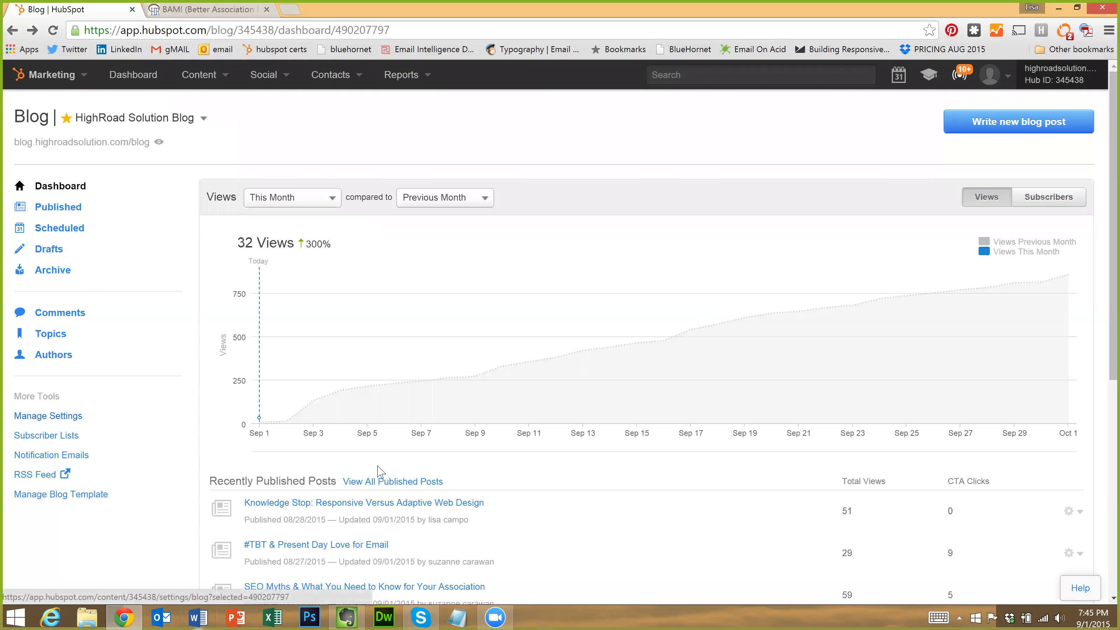
# Open Manage Settings in a new tab showing HighRoad Solution Blog's general settings
pyautogui.scroll(-1, 380, 472)
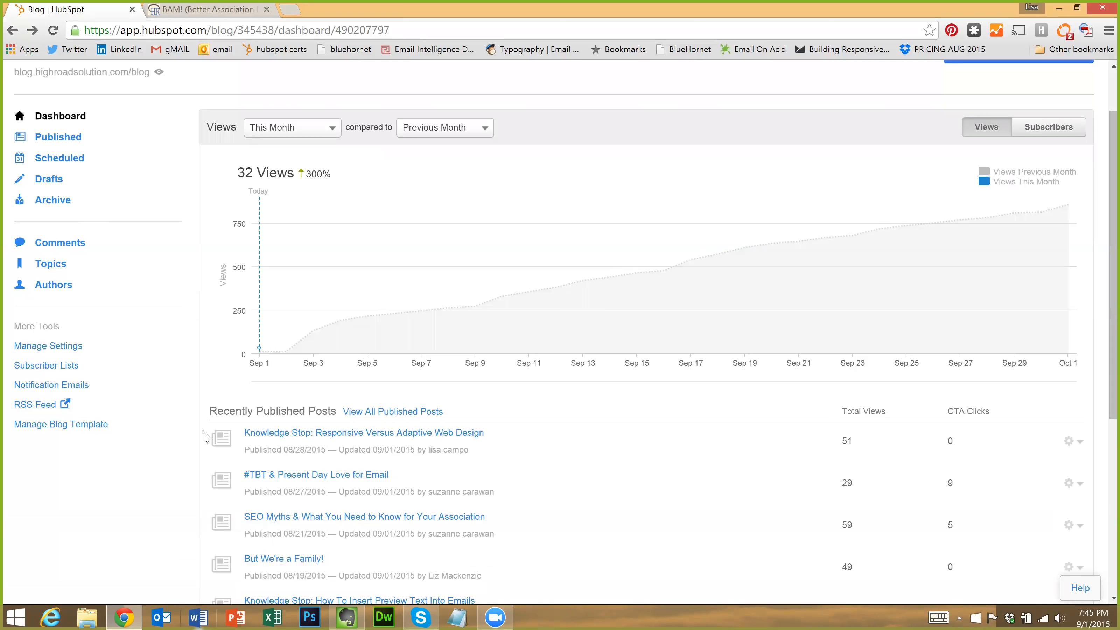
pyautogui.scroll(-3, 207, 435)
pyautogui.scroll(5, 106, 431)
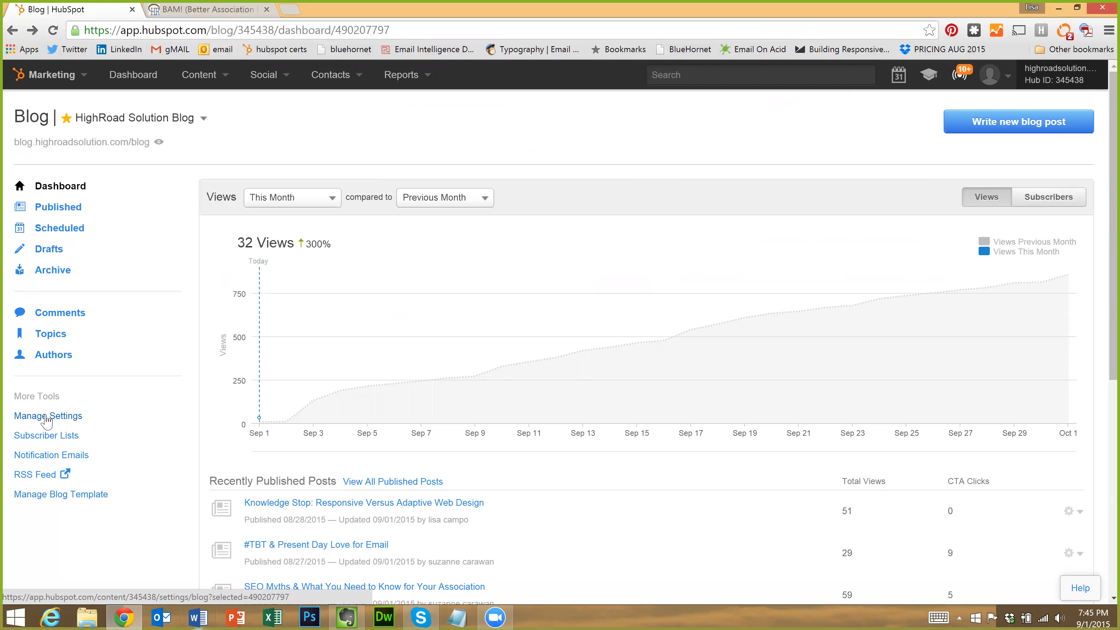
pyautogui.rightClick(47, 417)
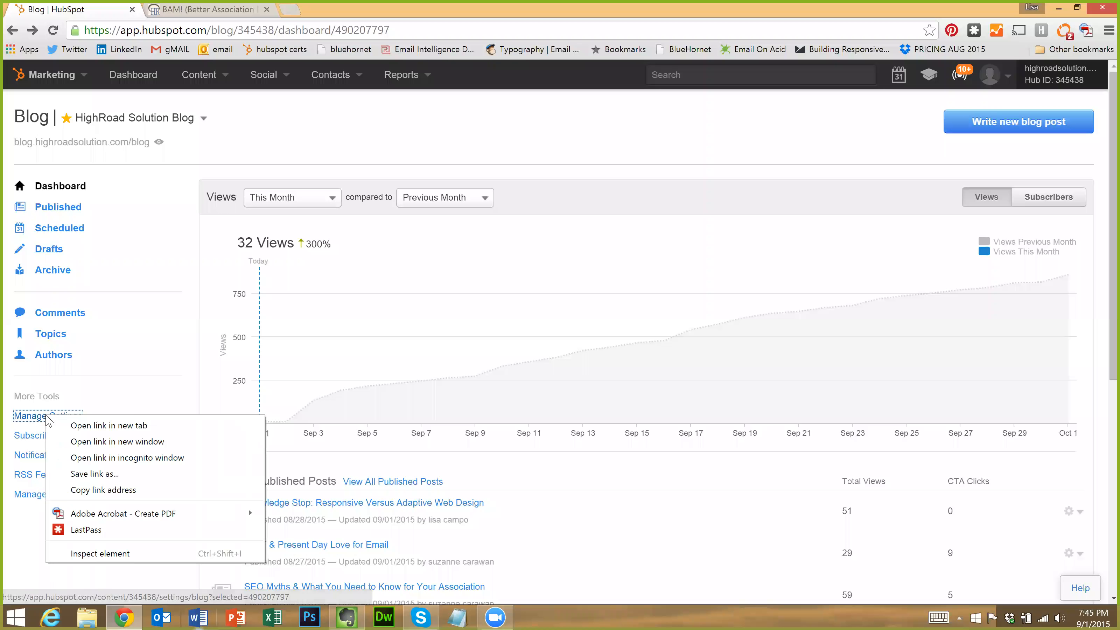
pyautogui.click(73, 427)
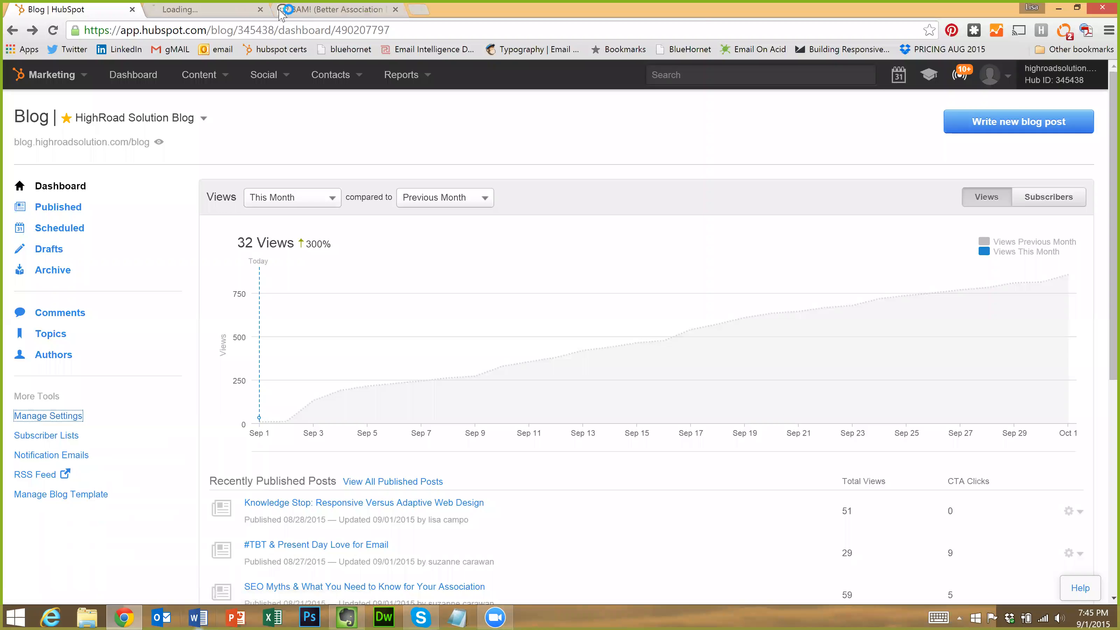
pyautogui.click(229, 9)
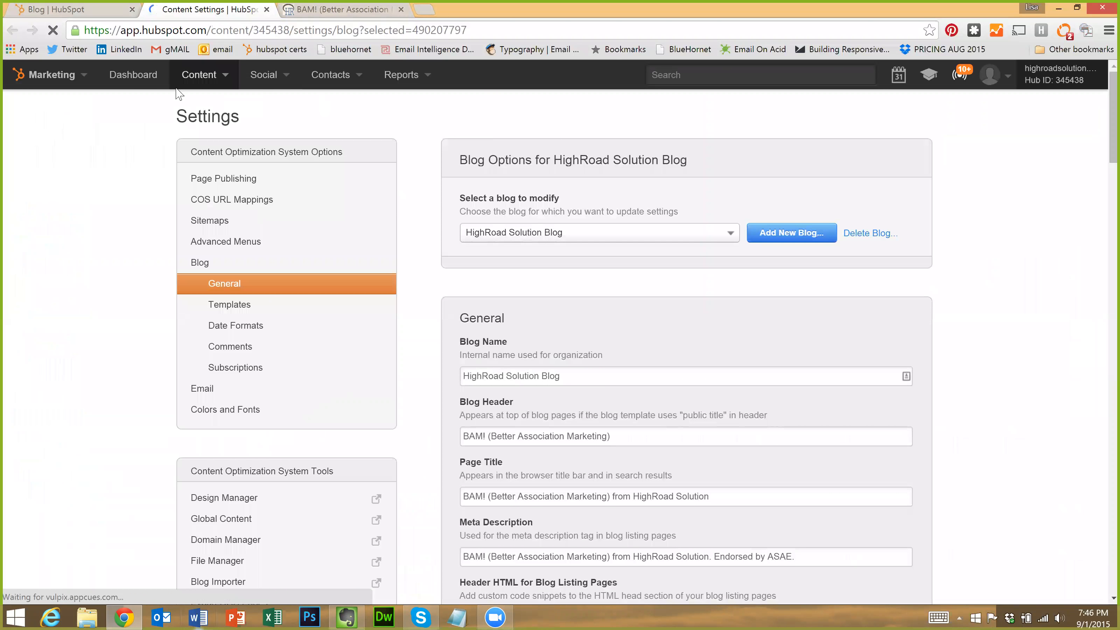
pyautogui.click(210, 82)
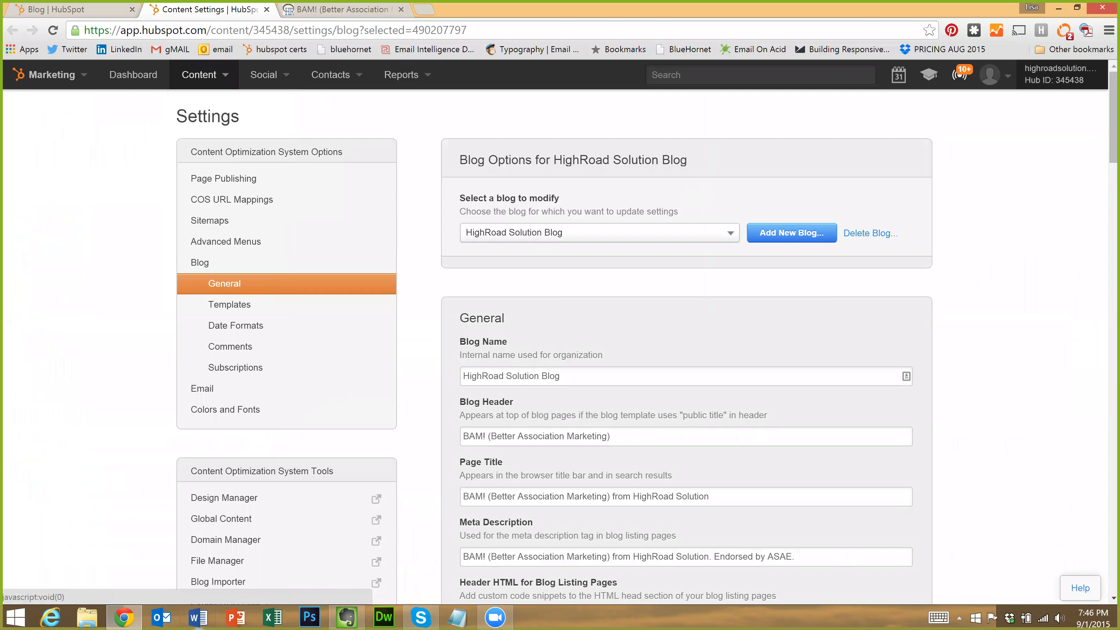
pyautogui.click(716, 232)
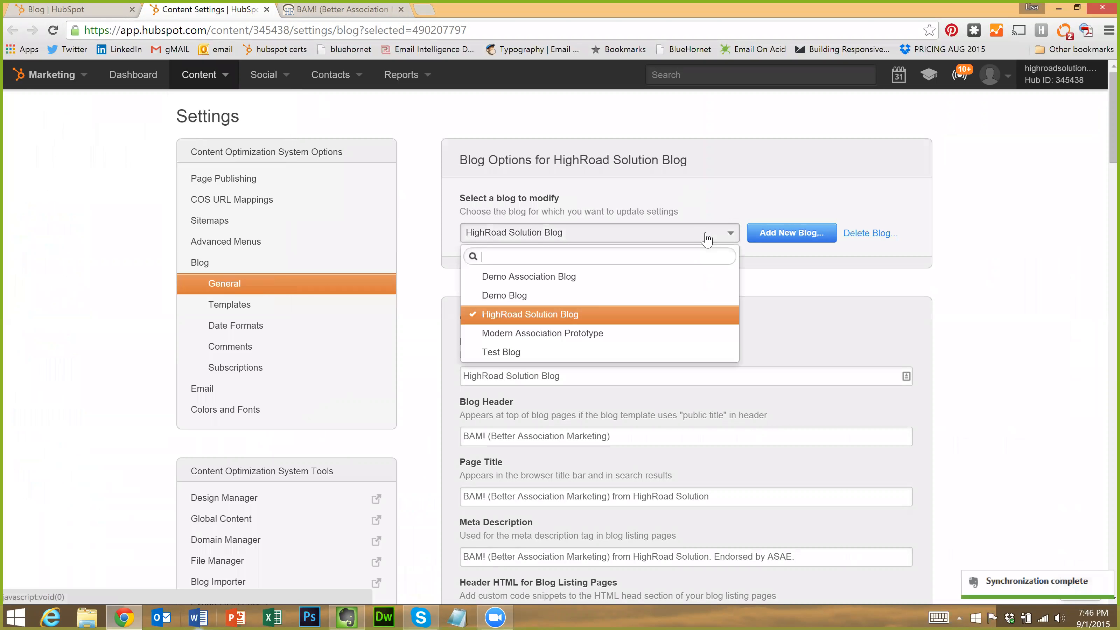
pyautogui.click(950, 258)
pyautogui.scroll(-2, 827, 348)
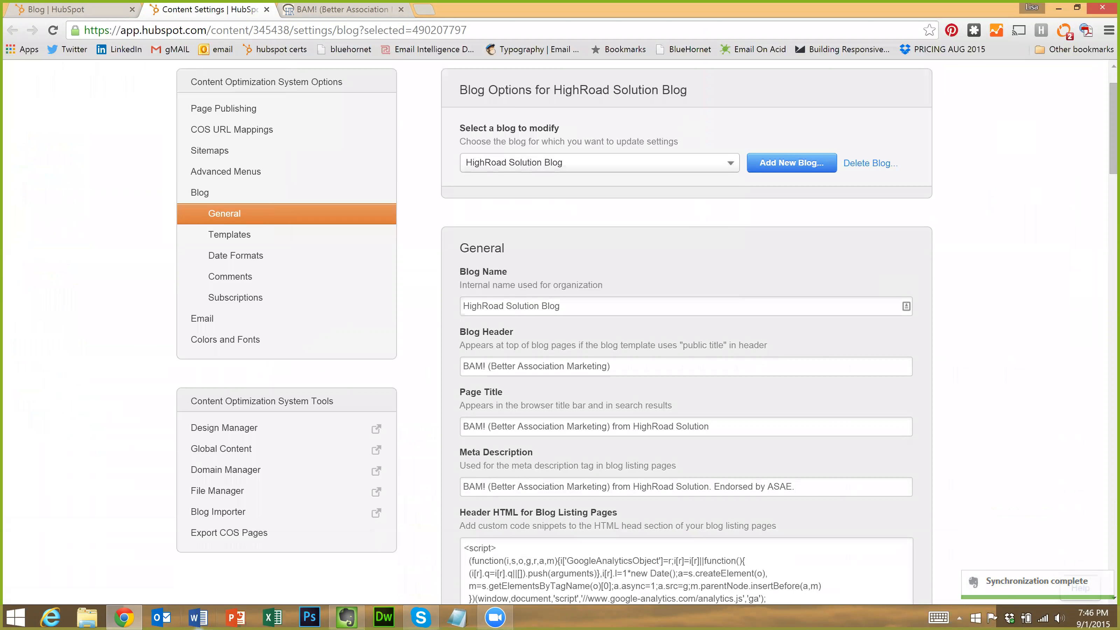
pyautogui.scroll(-4, 483, 278)
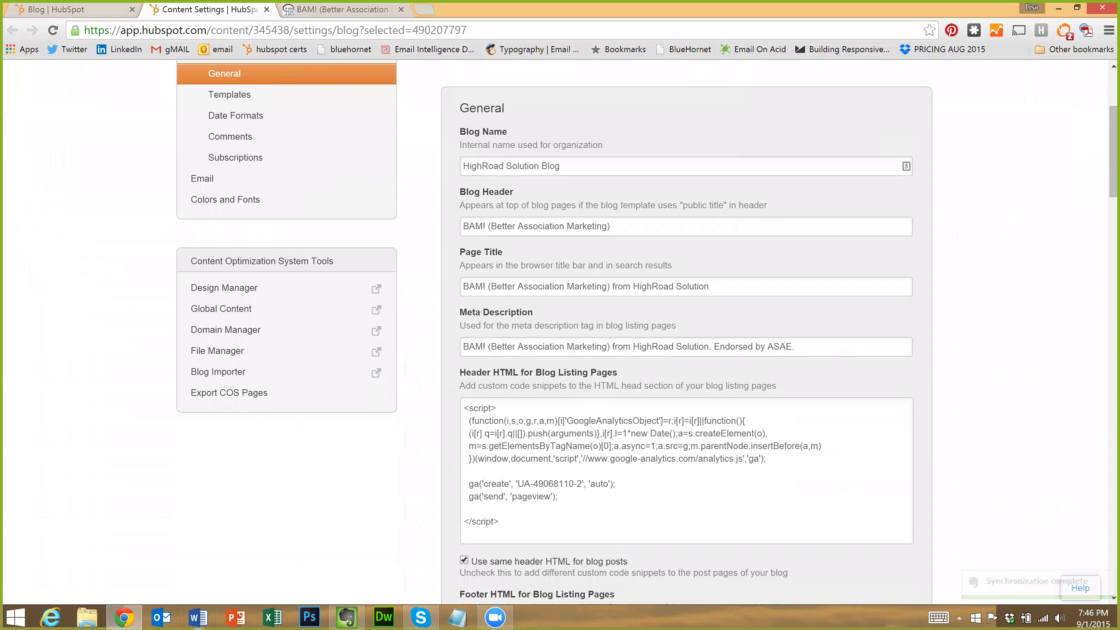
pyautogui.scroll(3, 467, 267)
pyautogui.scroll(-2, 464, 252)
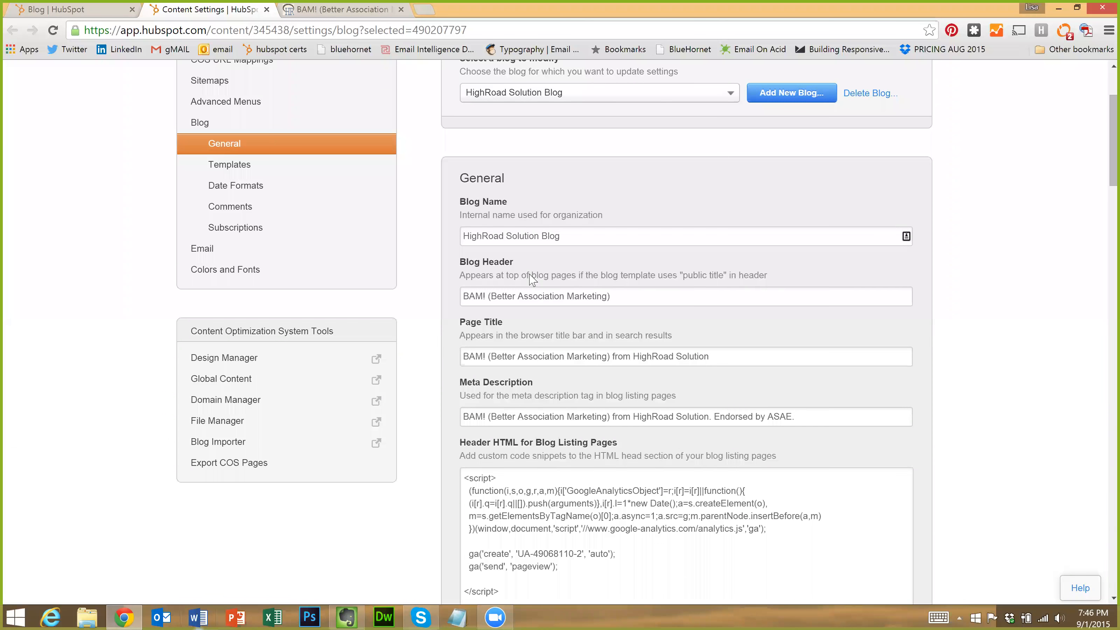
pyautogui.scroll(-3, 430, 352)
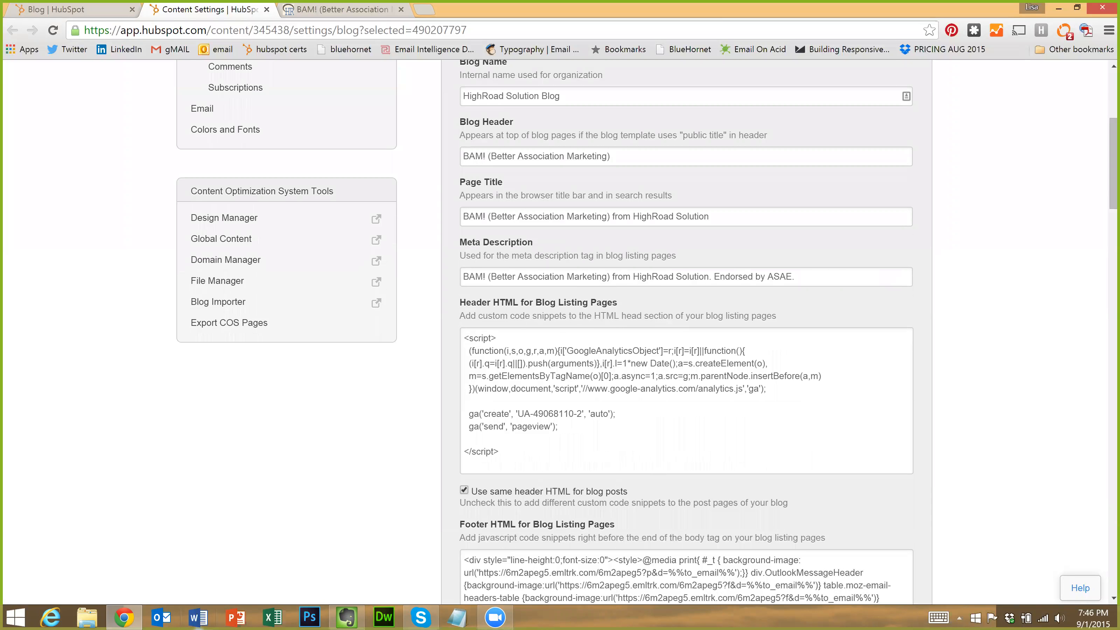
pyautogui.scroll(-2, 493, 427)
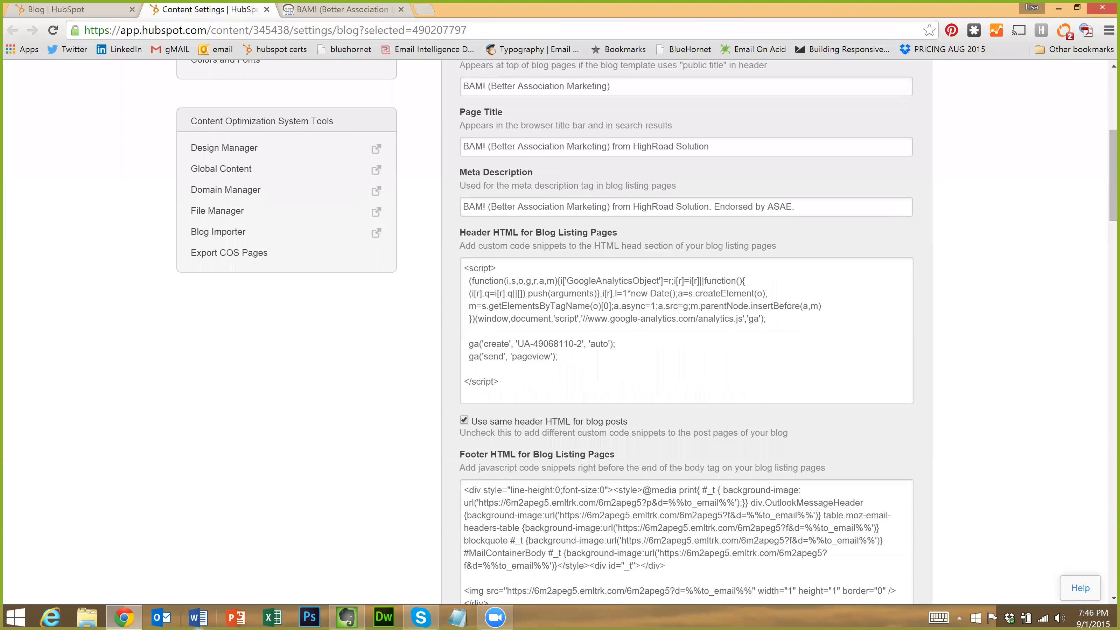
pyautogui.scroll(-2, 533, 393)
pyautogui.scroll(-5, 454, 399)
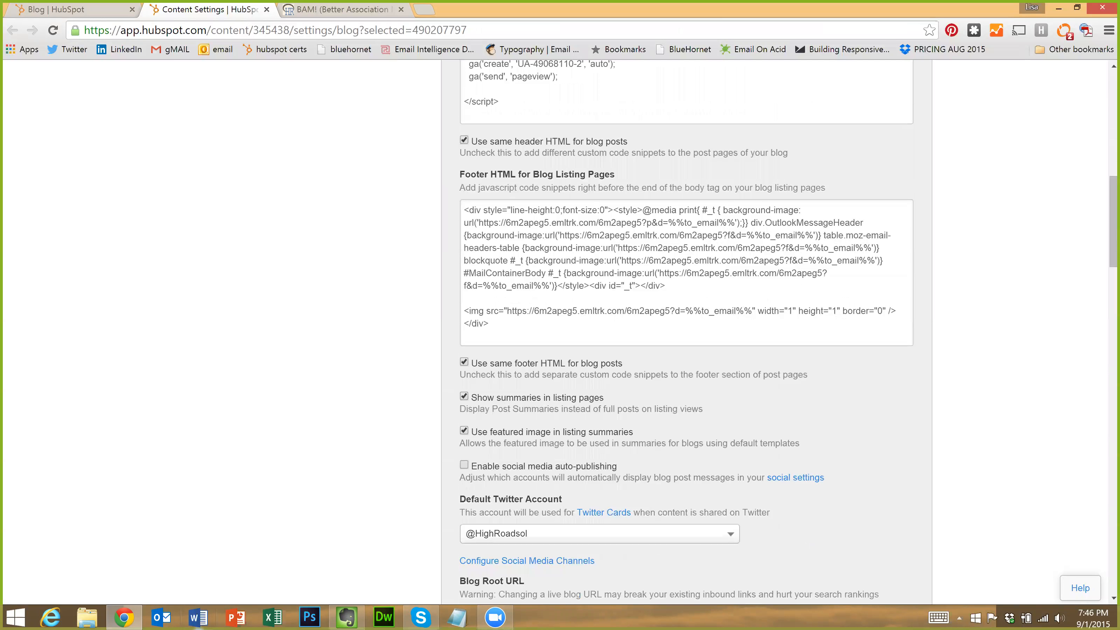
pyautogui.scroll(-2, 536, 466)
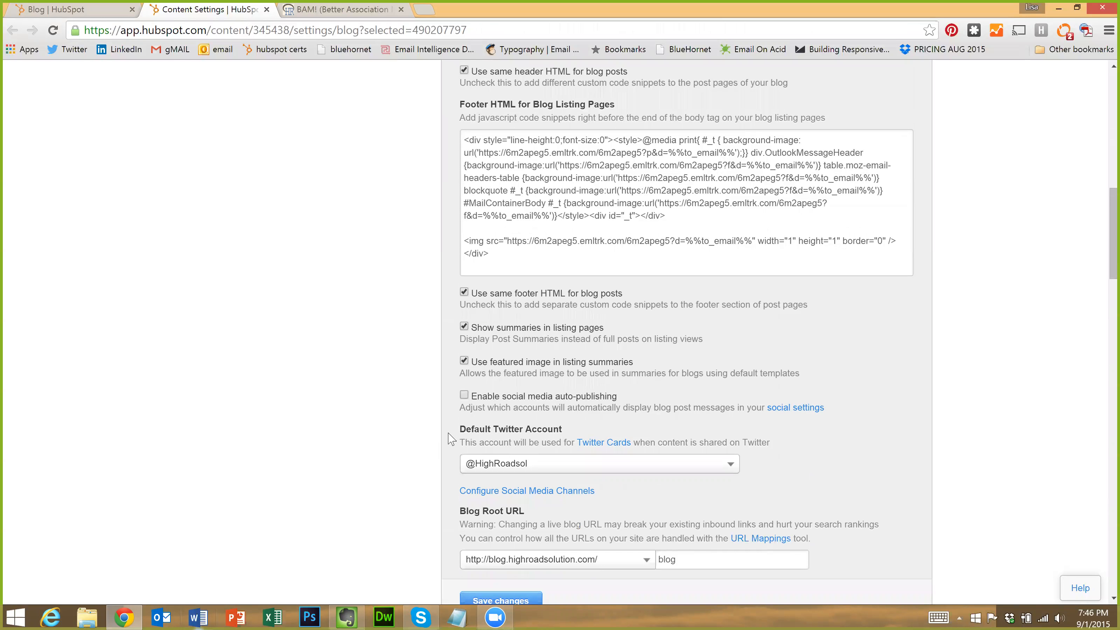
pyautogui.scroll(-2, 449, 437)
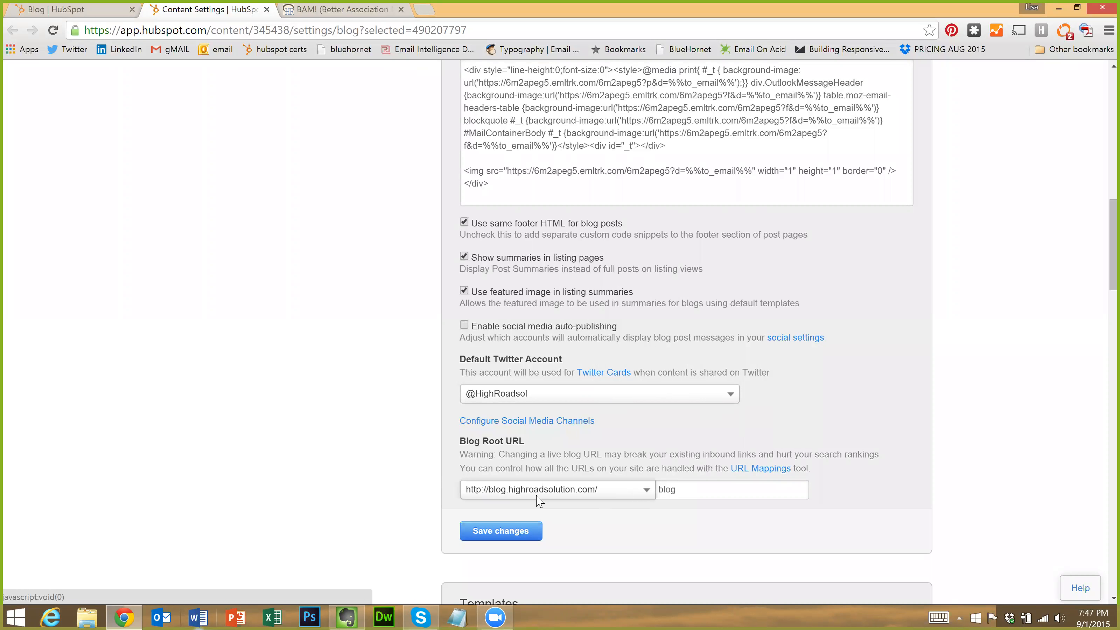
pyautogui.click(676, 489)
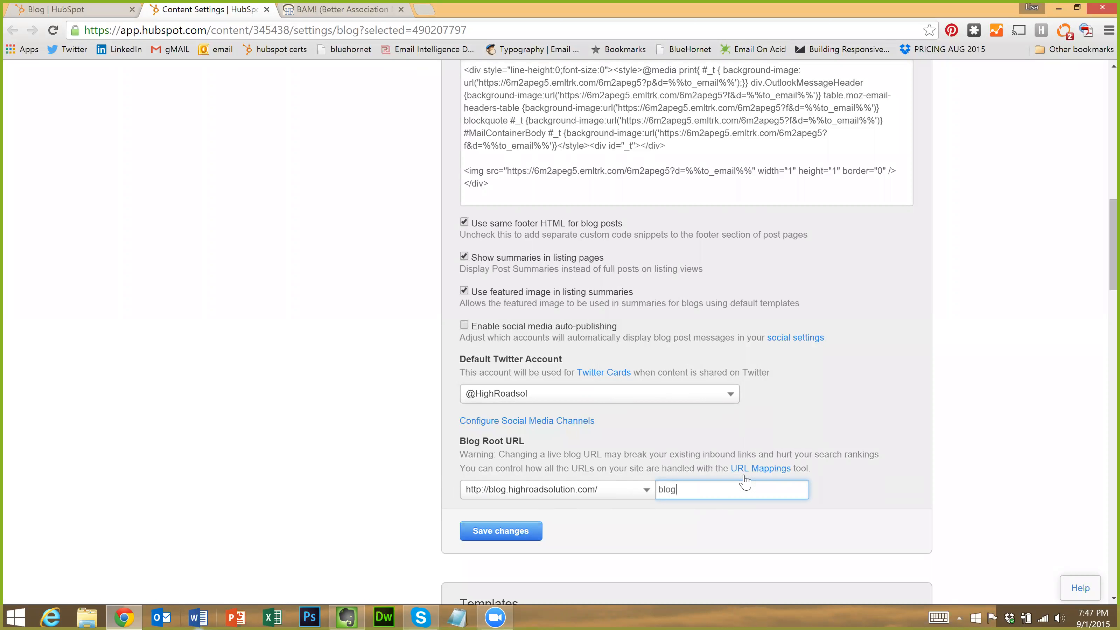
pyautogui.scroll(-3, 340, 401)
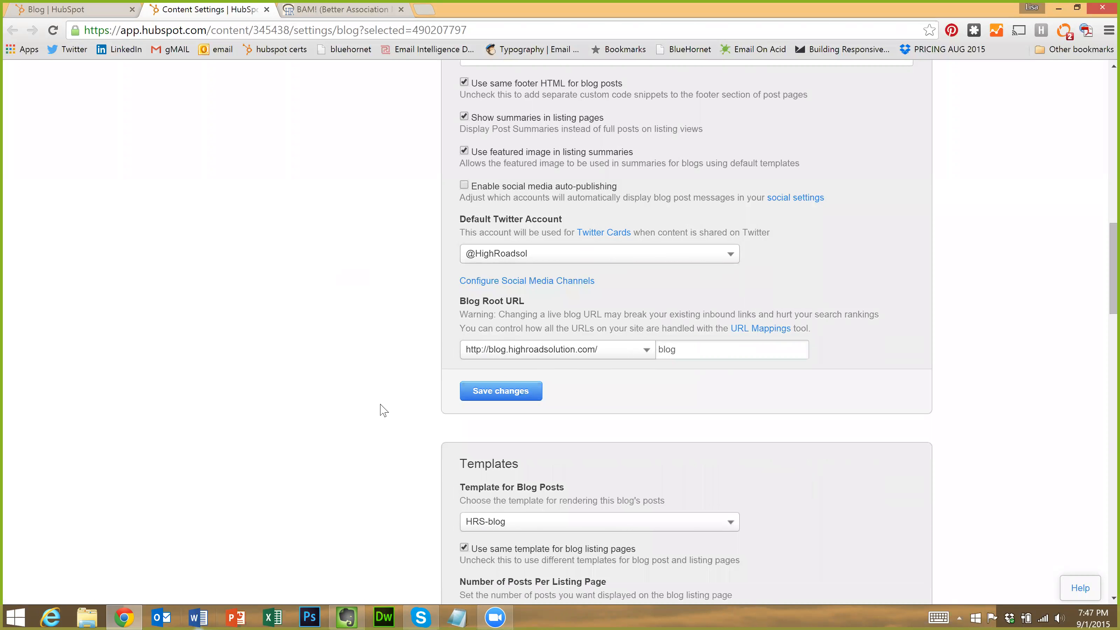
# Scroll past Comments (4 levels) and Social Sharing Icons down to the Subscriptions section
pyautogui.scroll(-3, 385, 413)
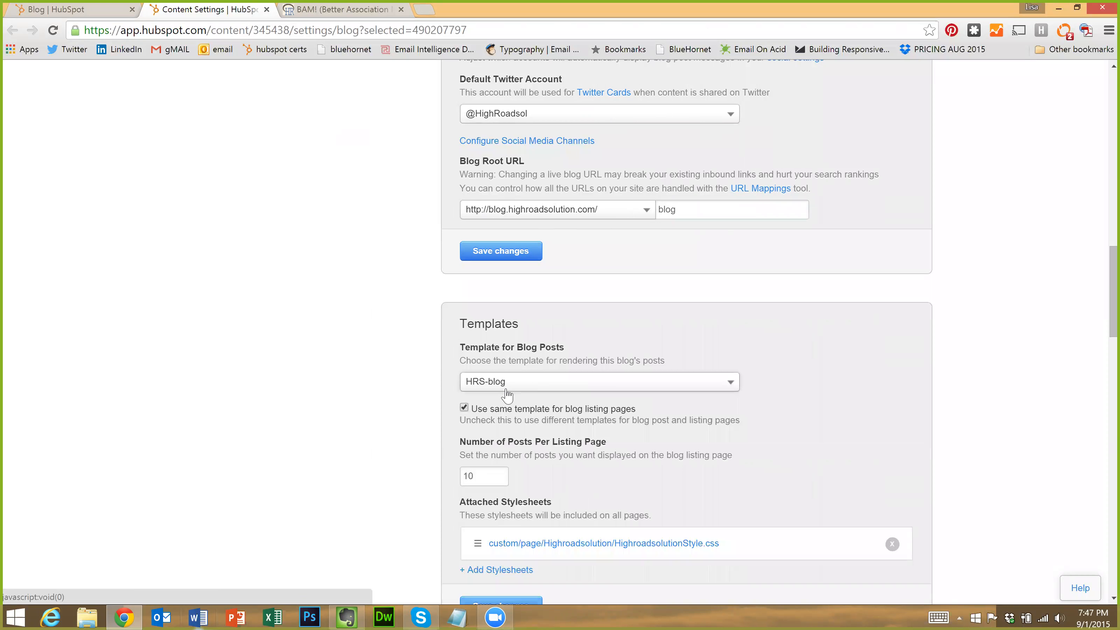
pyautogui.scroll(-2, 508, 393)
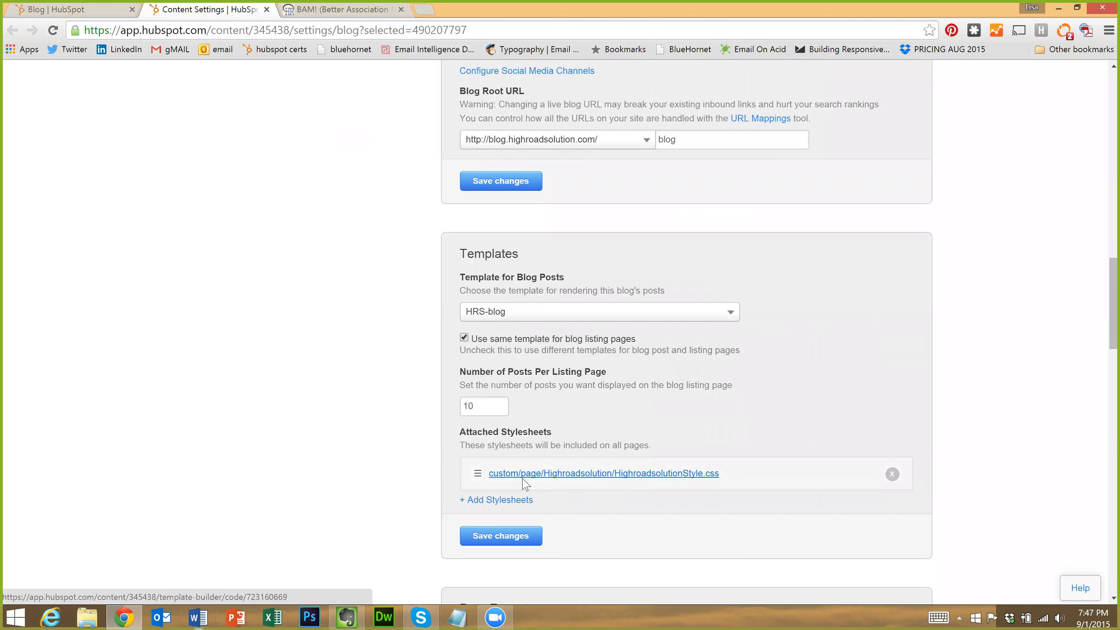
pyautogui.scroll(-8, 525, 484)
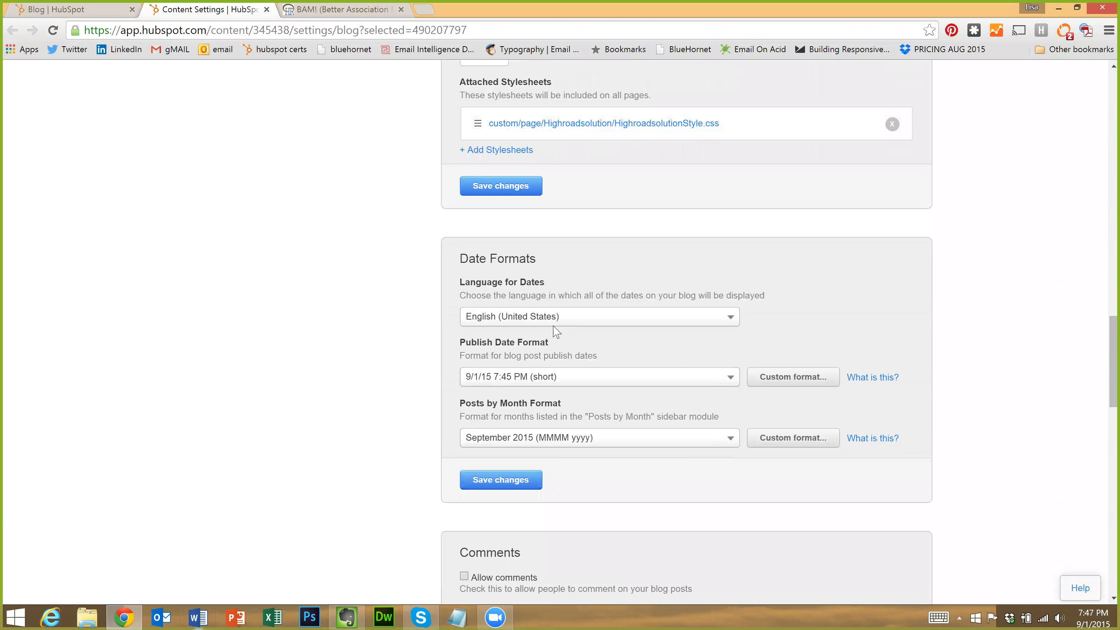
pyautogui.scroll(-2, 555, 331)
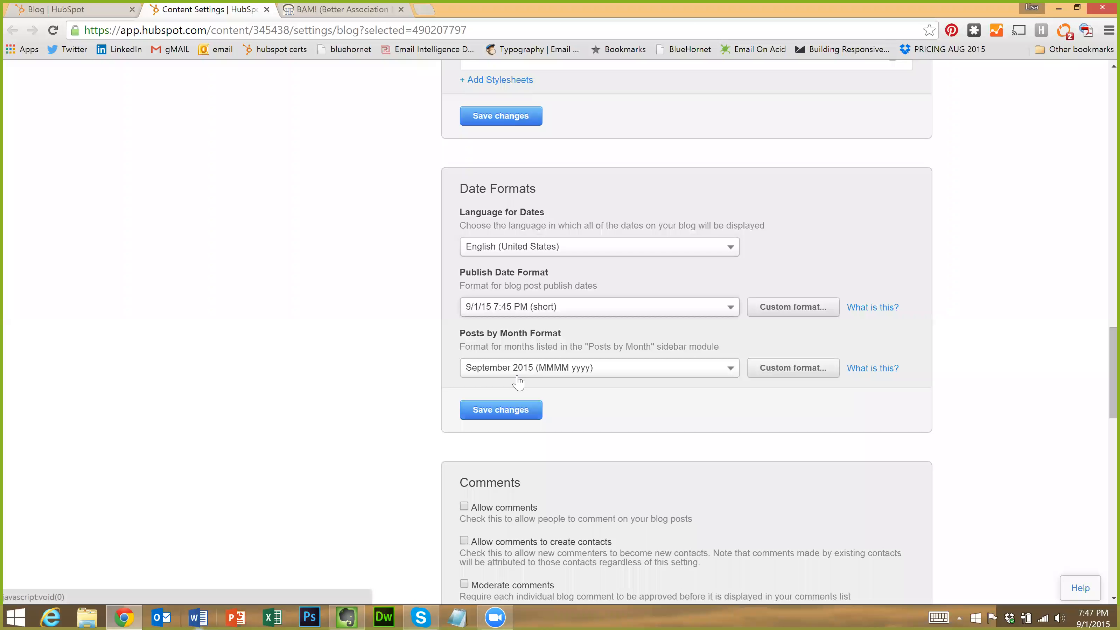
pyautogui.scroll(-5, 465, 314)
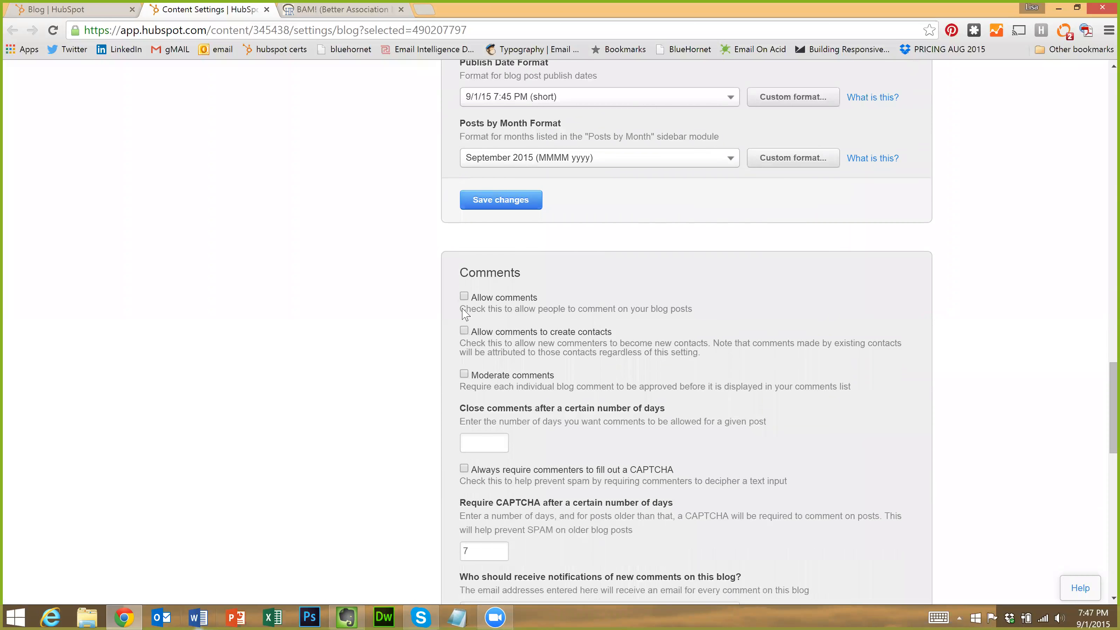
pyautogui.scroll(-2, 465, 314)
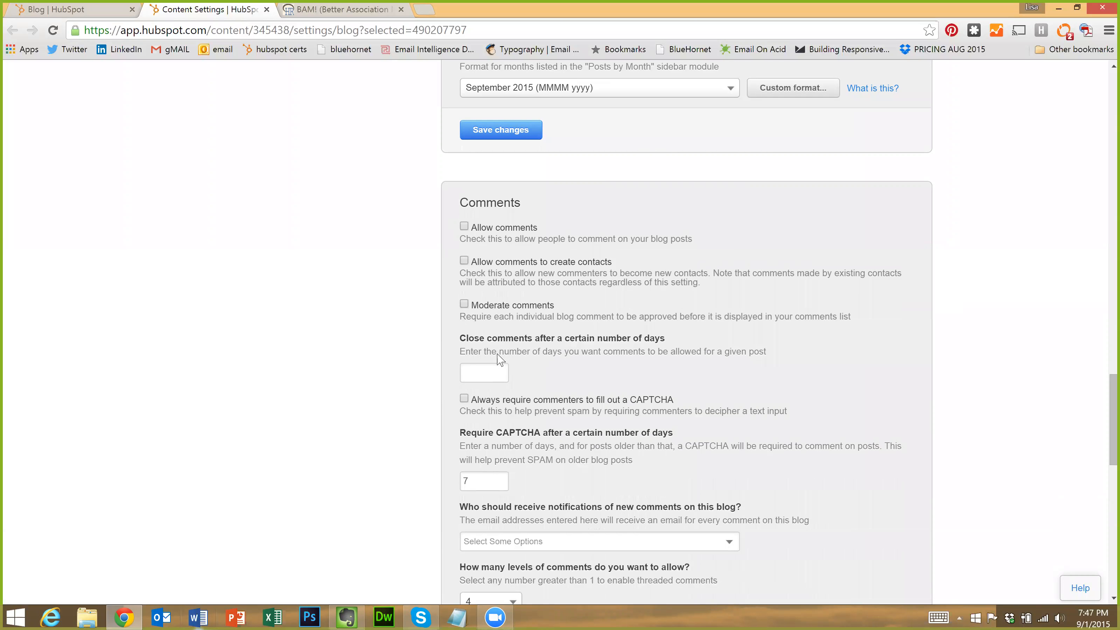
pyautogui.scroll(-2, 501, 355)
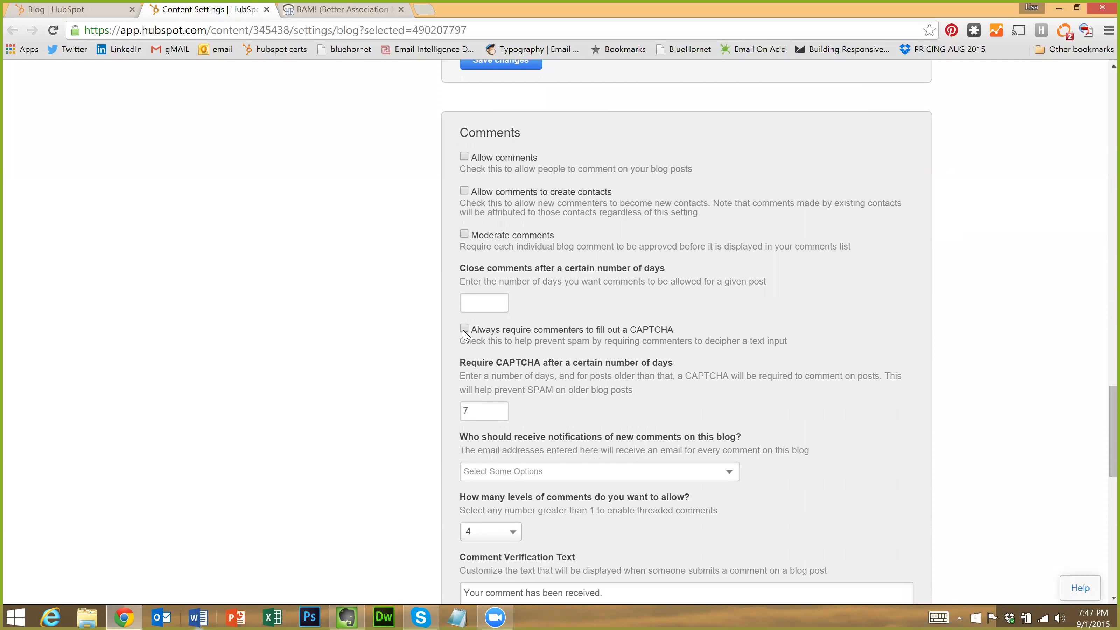
pyautogui.scroll(-2, 543, 378)
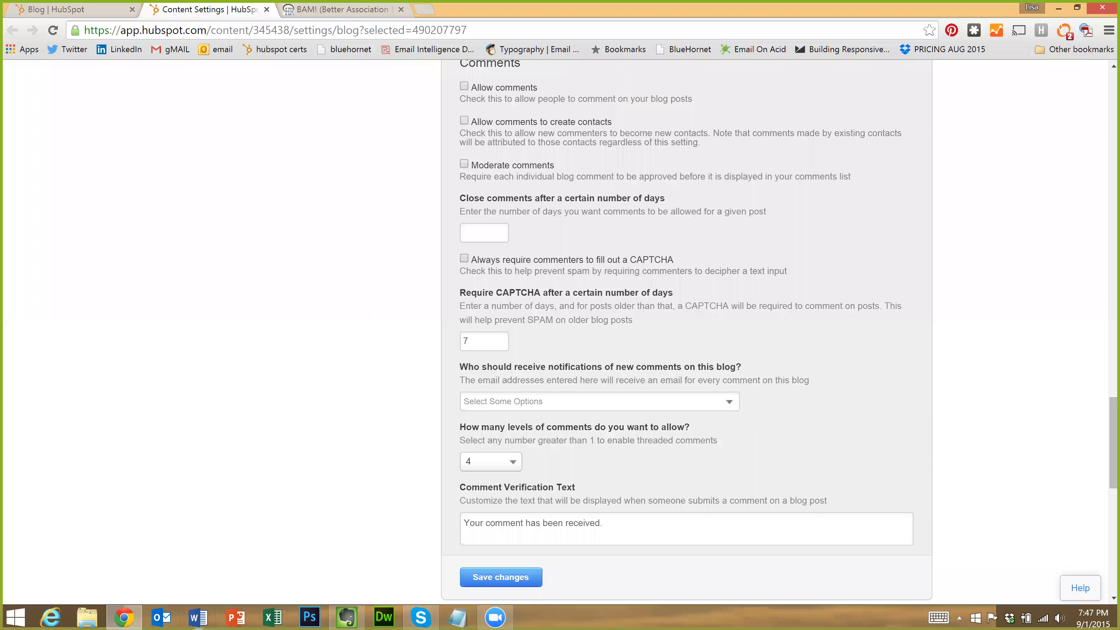
pyautogui.scroll(-2, 486, 401)
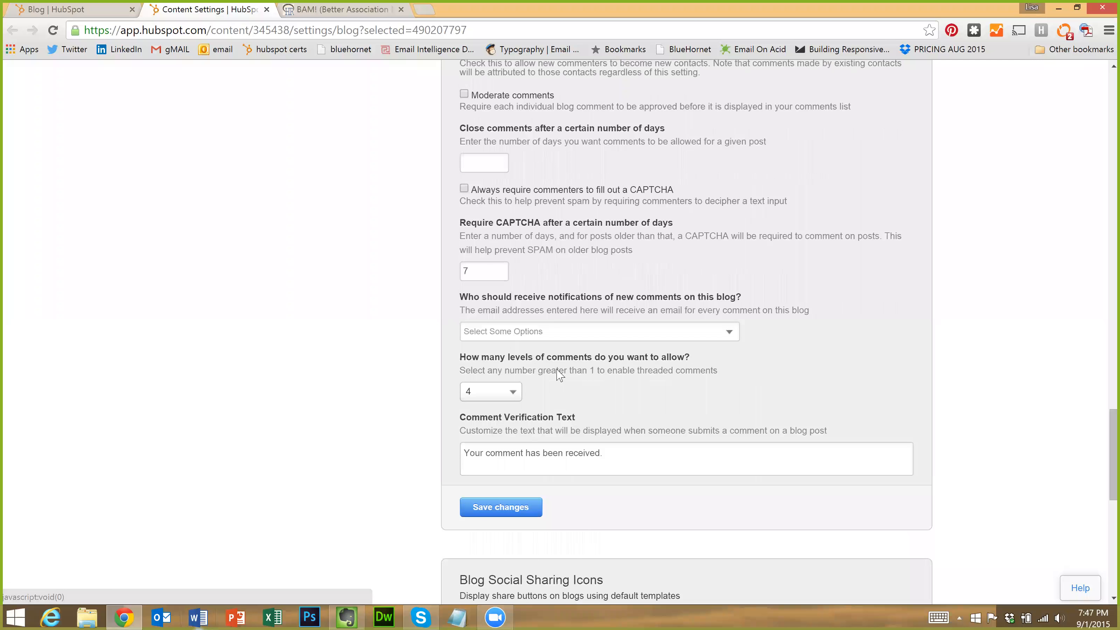
pyautogui.scroll(-2, 556, 397)
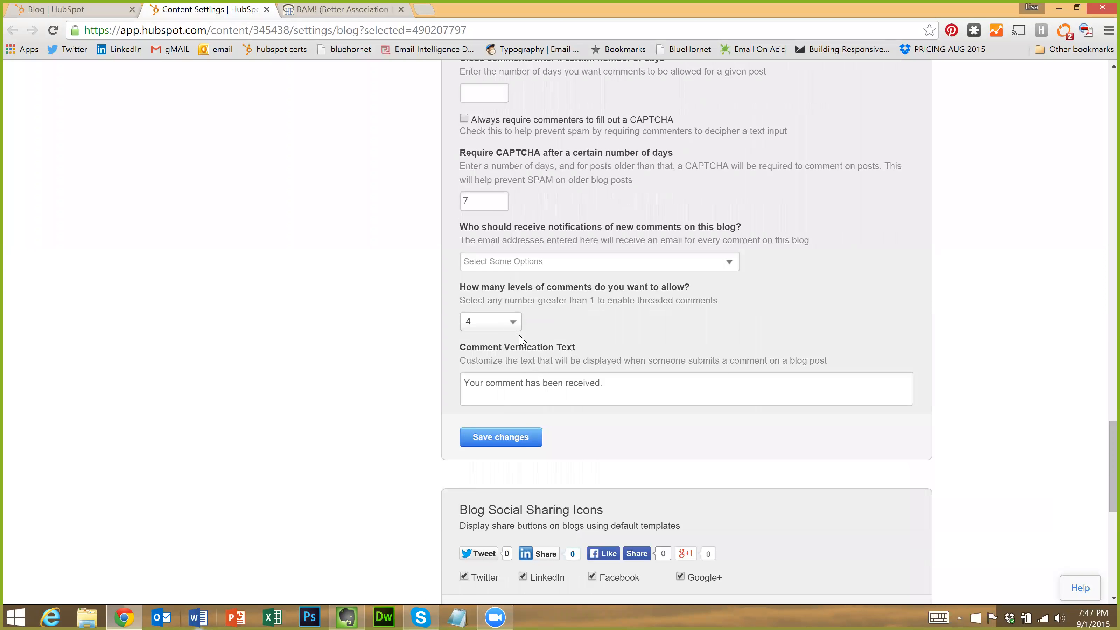
pyautogui.scroll(-2, 528, 390)
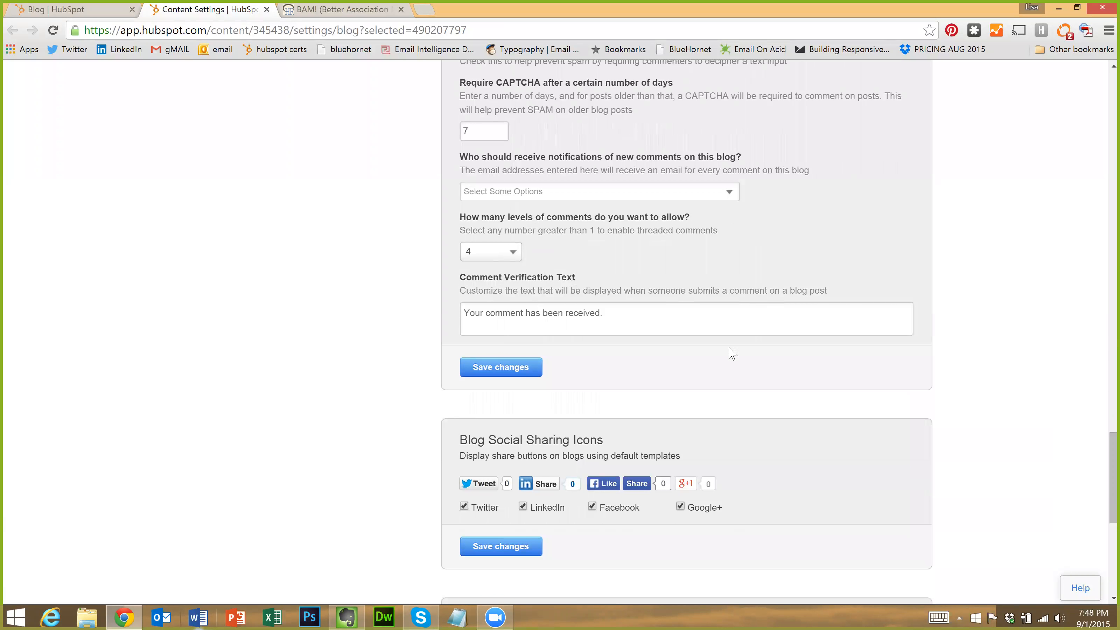
pyautogui.scroll(-4, 662, 397)
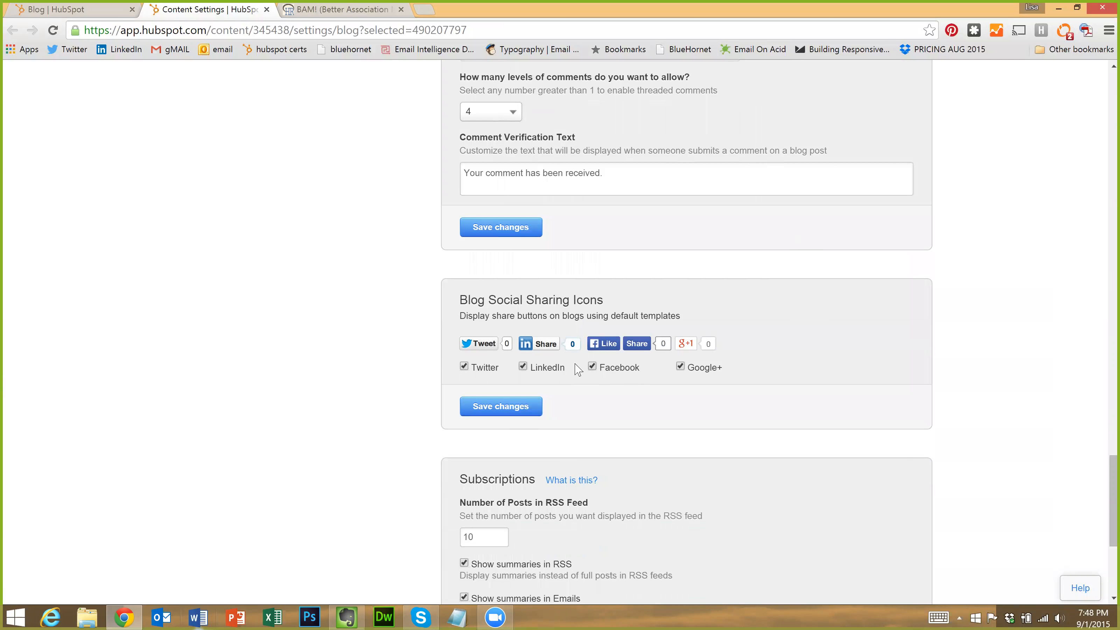
# Scroll past the RSS settings and edit the Daily Notifications blog email
pyautogui.scroll(-5, 645, 357)
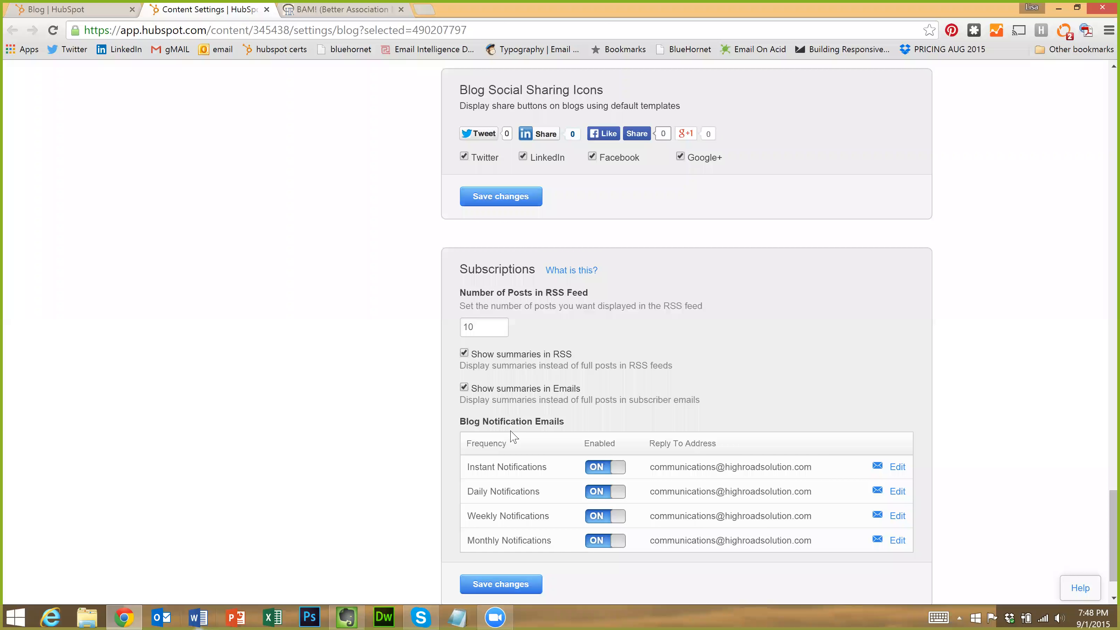
pyautogui.scroll(-2, 862, 348)
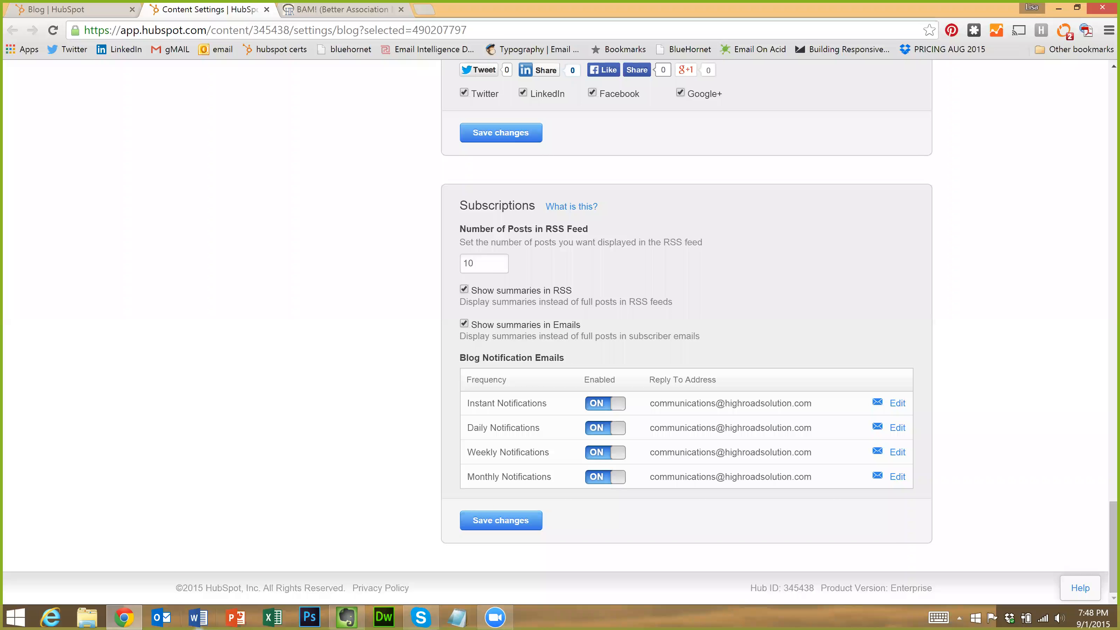
pyautogui.click(898, 429)
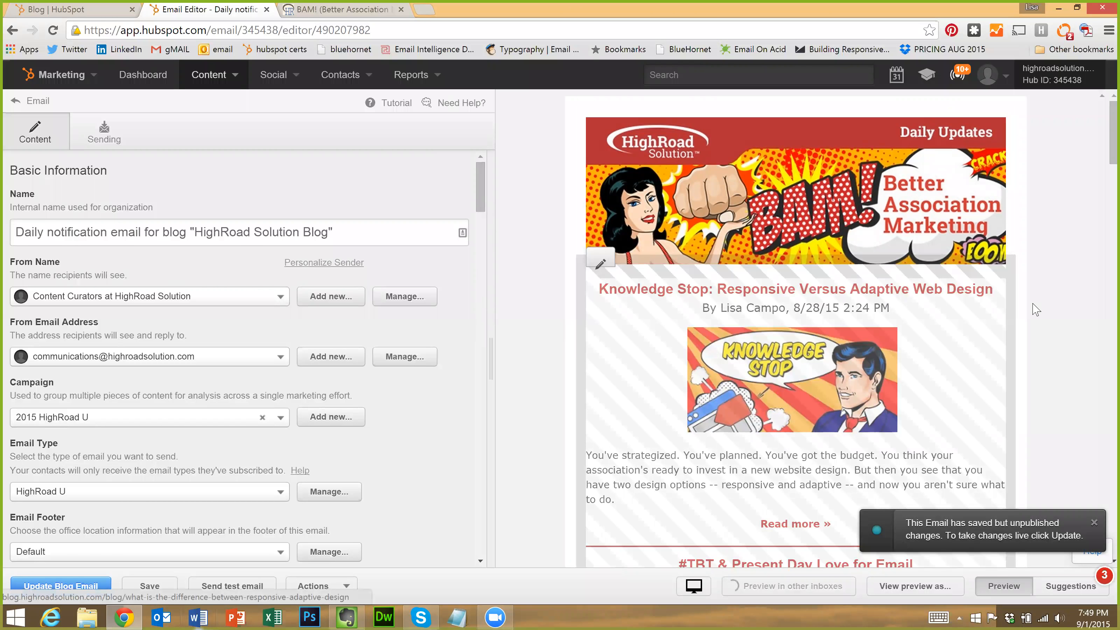
# Scroll through the daily notification email's preview of recent posts and glance at its Actions menu
pyautogui.scroll(-3, 1036, 312)
pyautogui.scroll(3, 1036, 314)
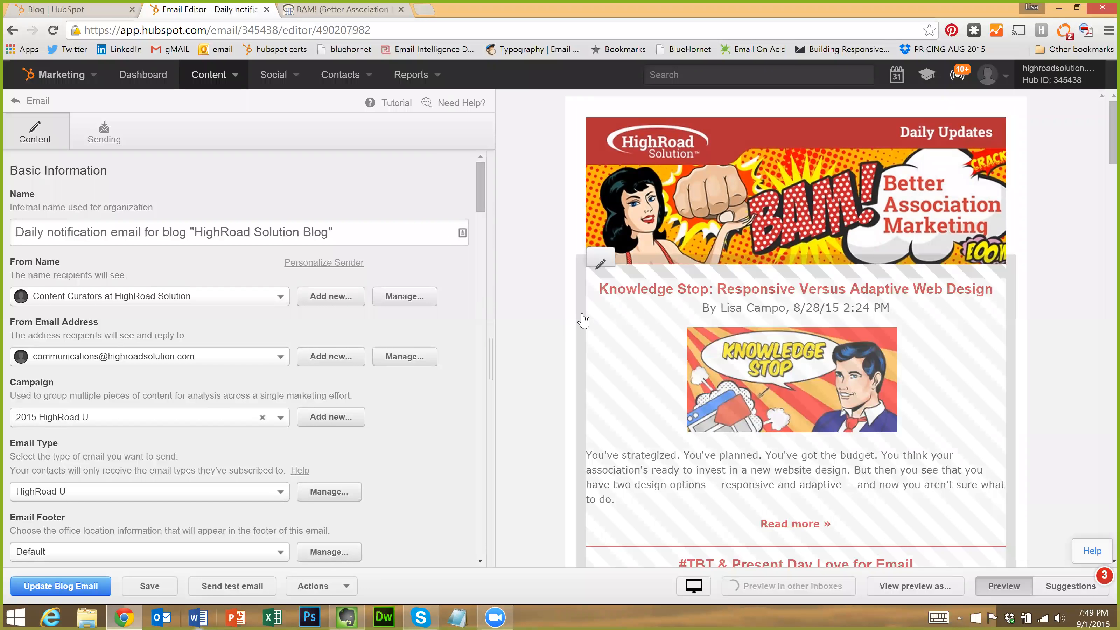
pyautogui.scroll(-20, 583, 320)
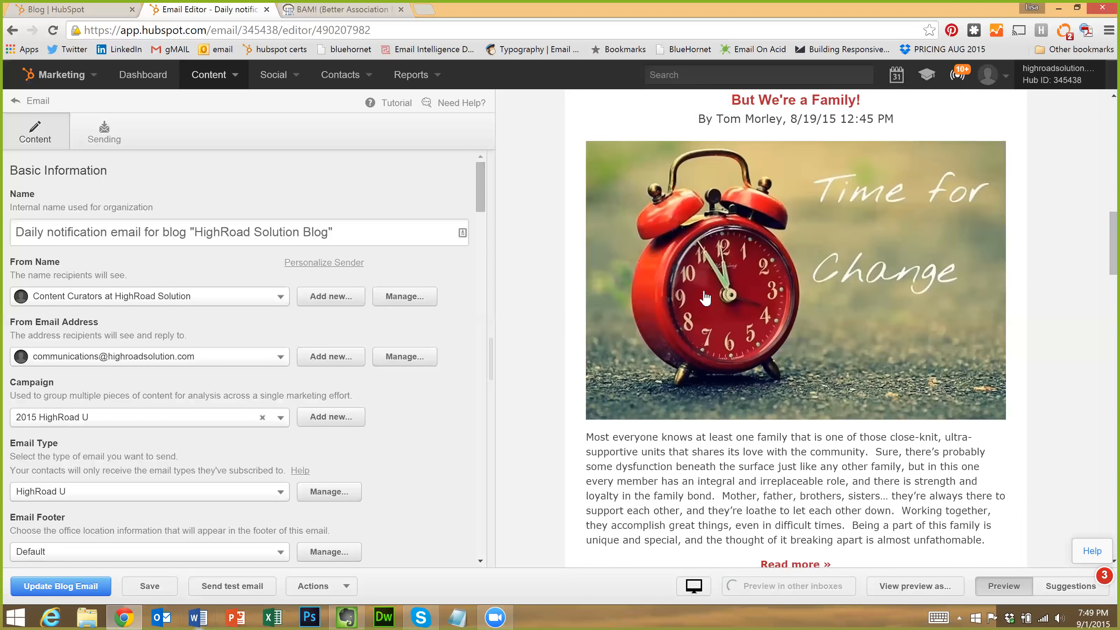
pyautogui.scroll(-3, 704, 298)
pyautogui.scroll(-15, 700, 305)
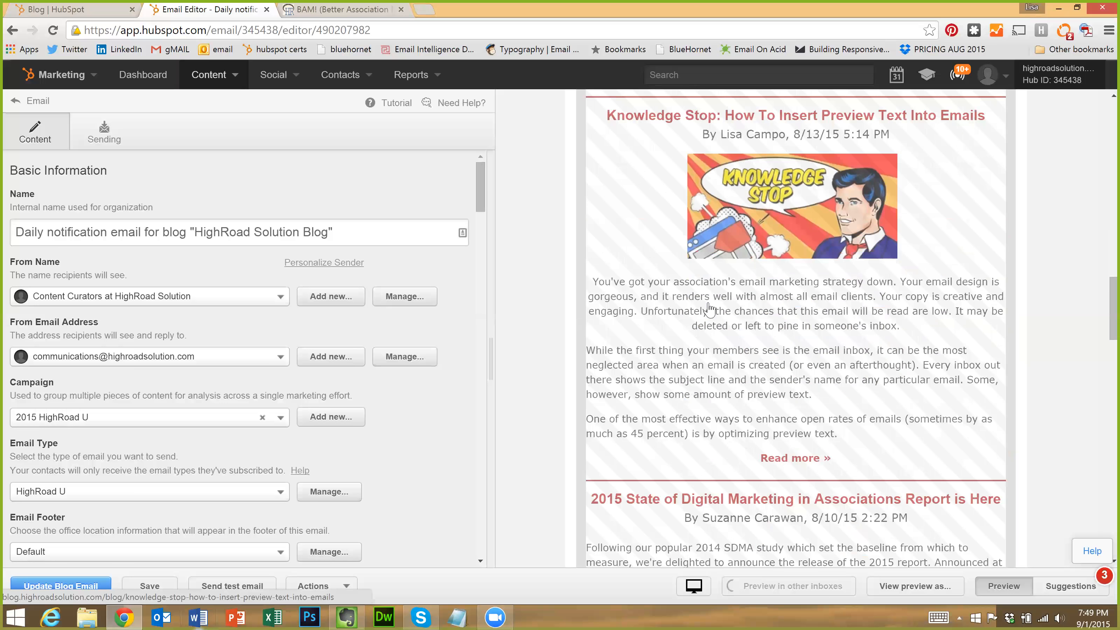
pyautogui.scroll(15, 700, 293)
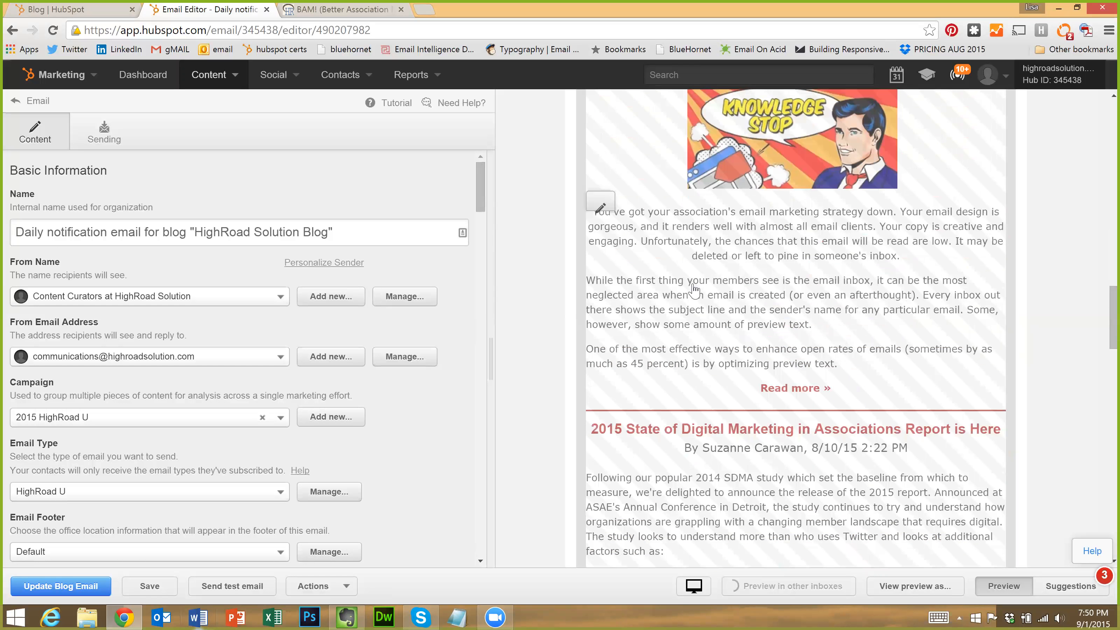
pyautogui.scroll(3, 623, 177)
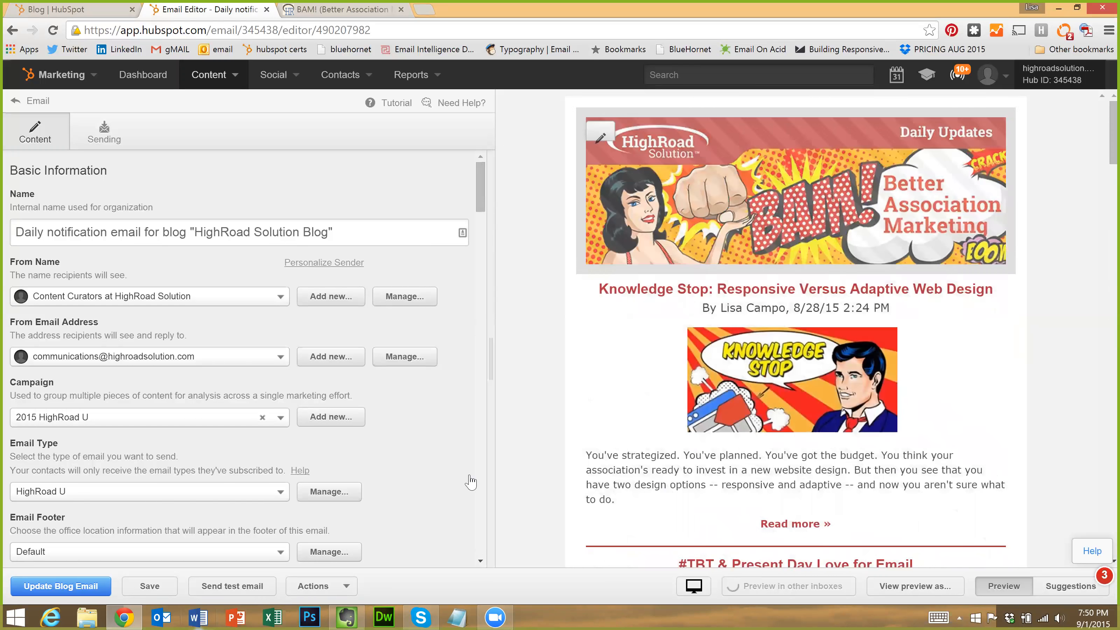
pyautogui.click(321, 590)
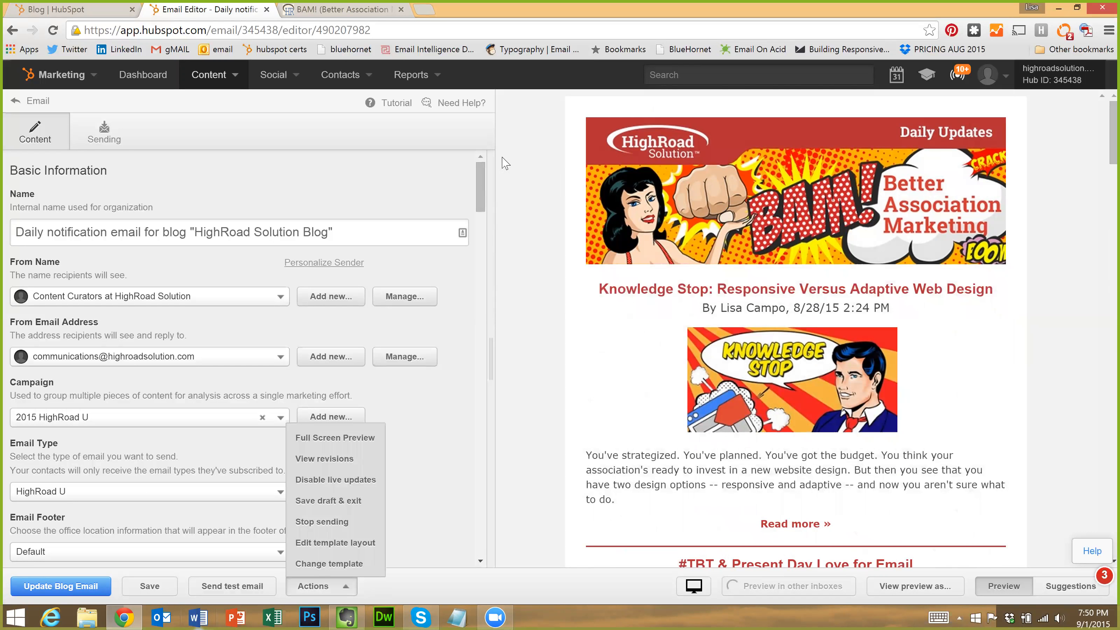
pyautogui.click(518, 141)
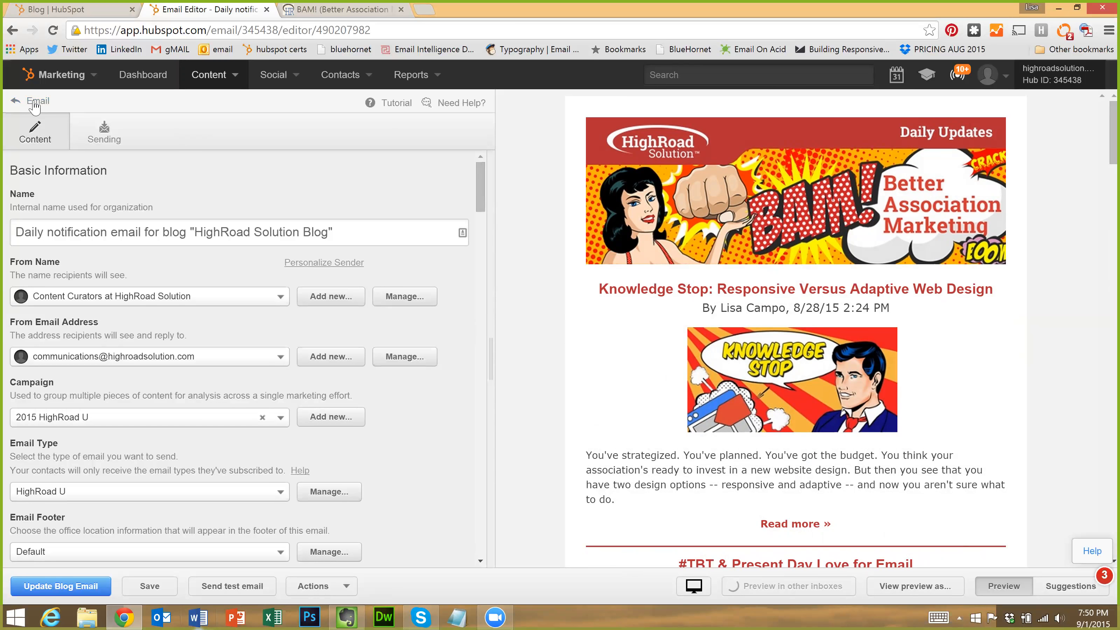
# Go back to the Email list, then close the Email tab to return to the blog
pyautogui.click(38, 101)
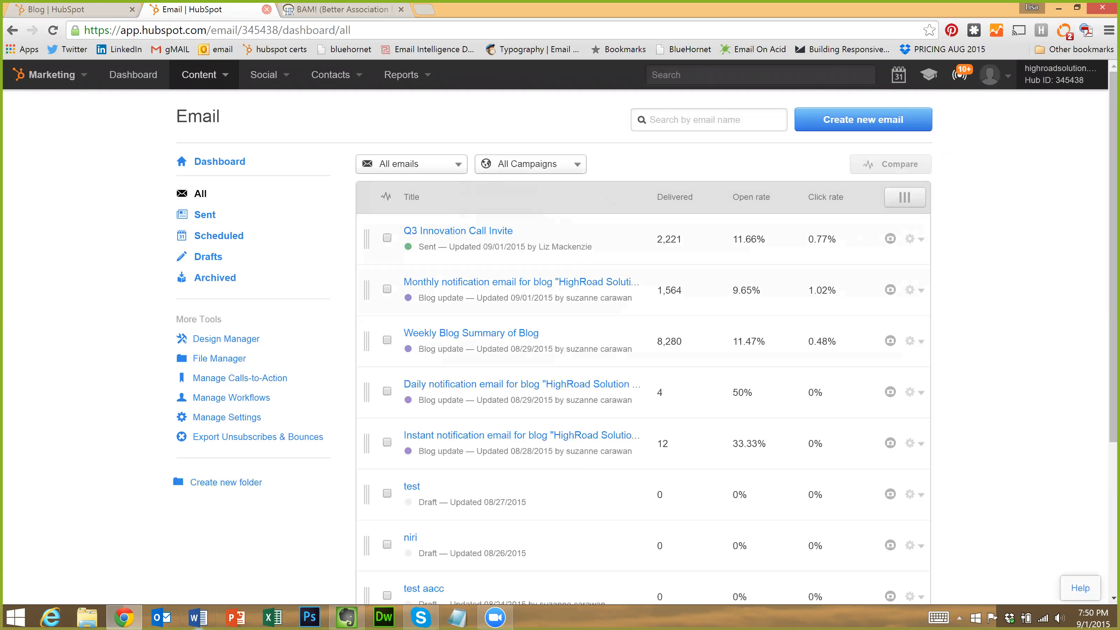
pyautogui.click(266, 10)
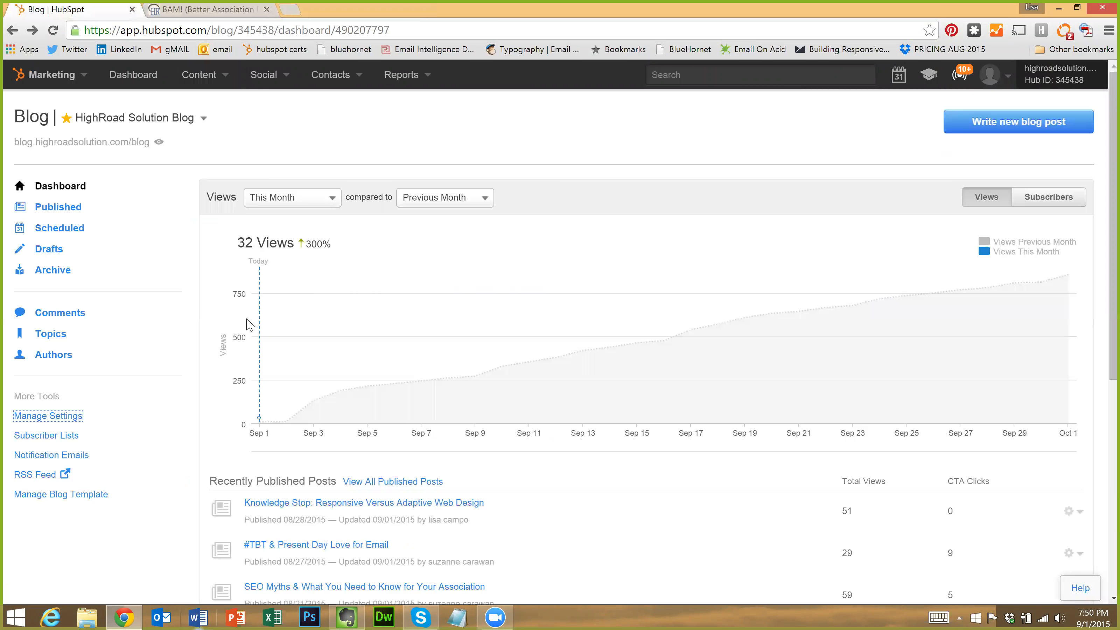
pyautogui.click(65, 436)
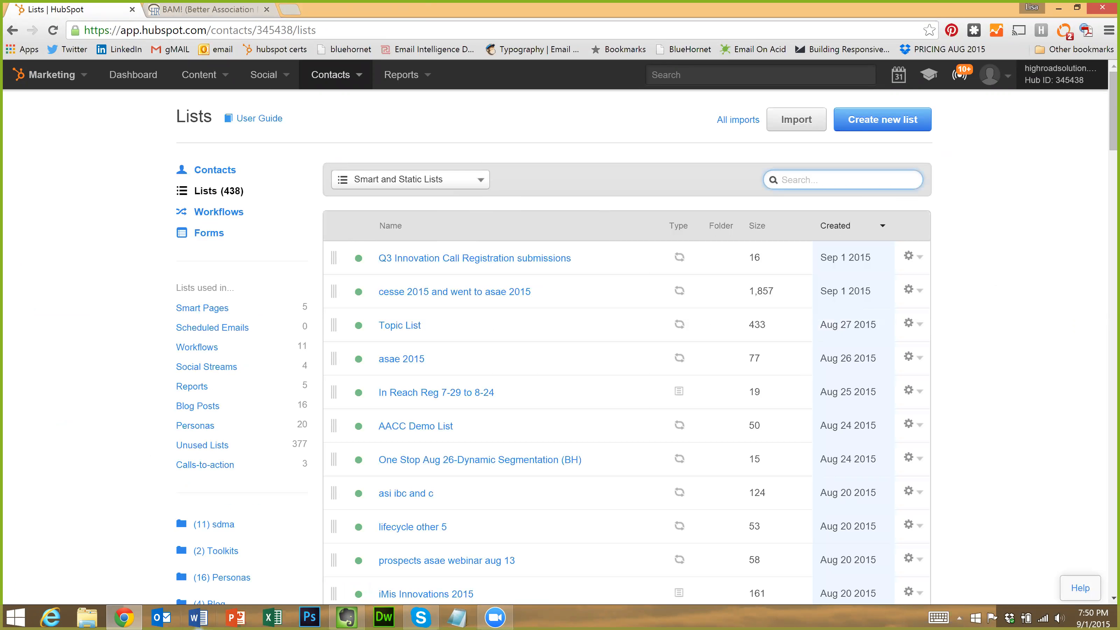
pyautogui.write('blog')
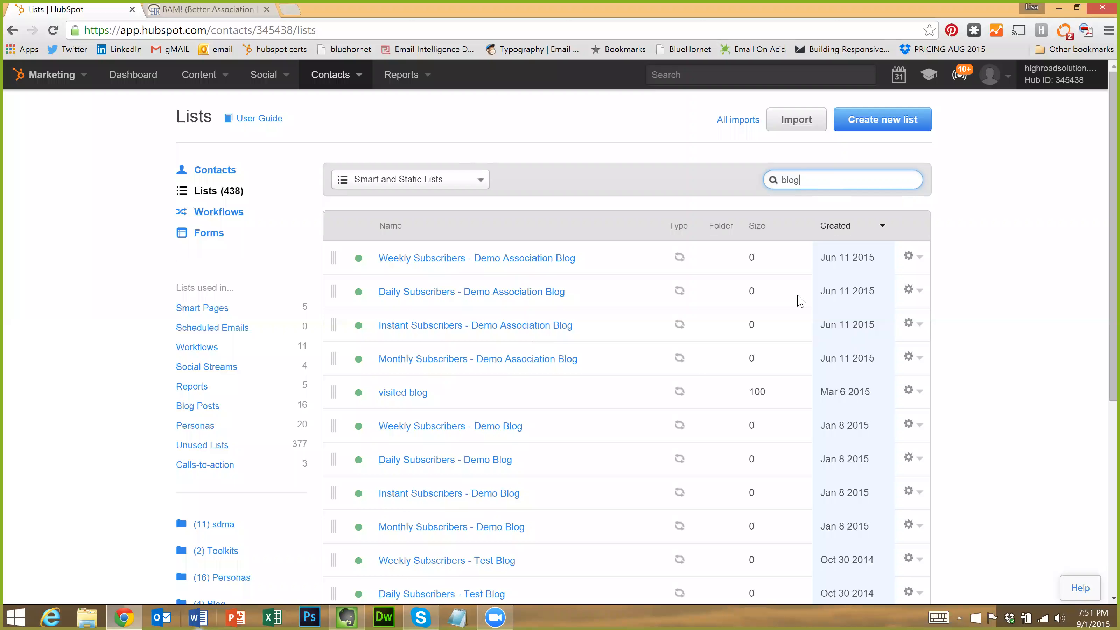
pyautogui.scroll(-7, 798, 309)
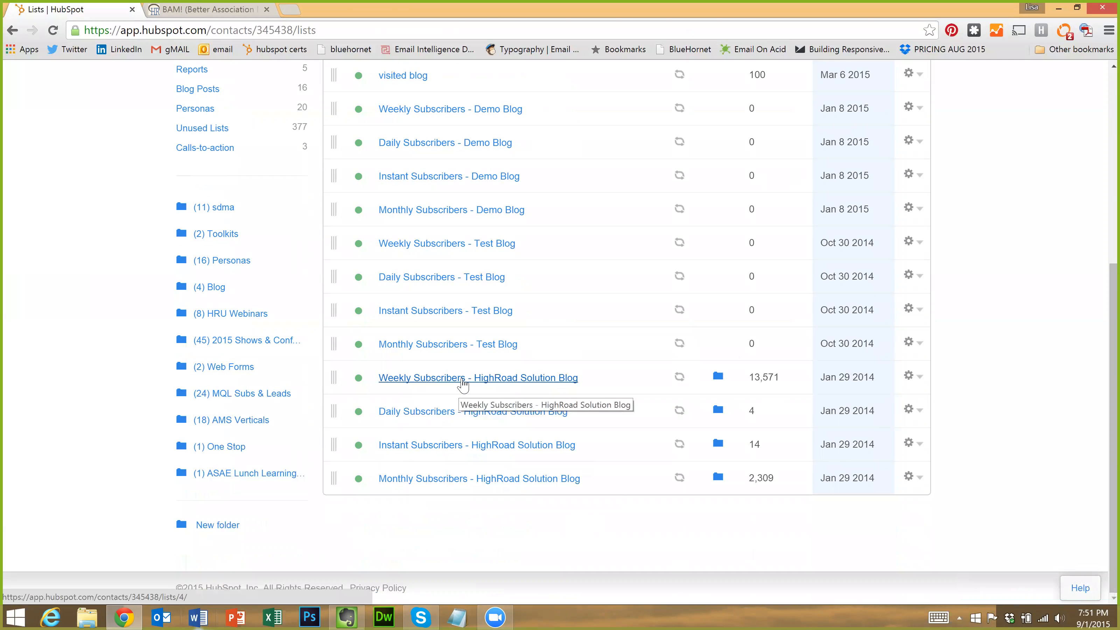
pyautogui.scroll(1, 475, 345)
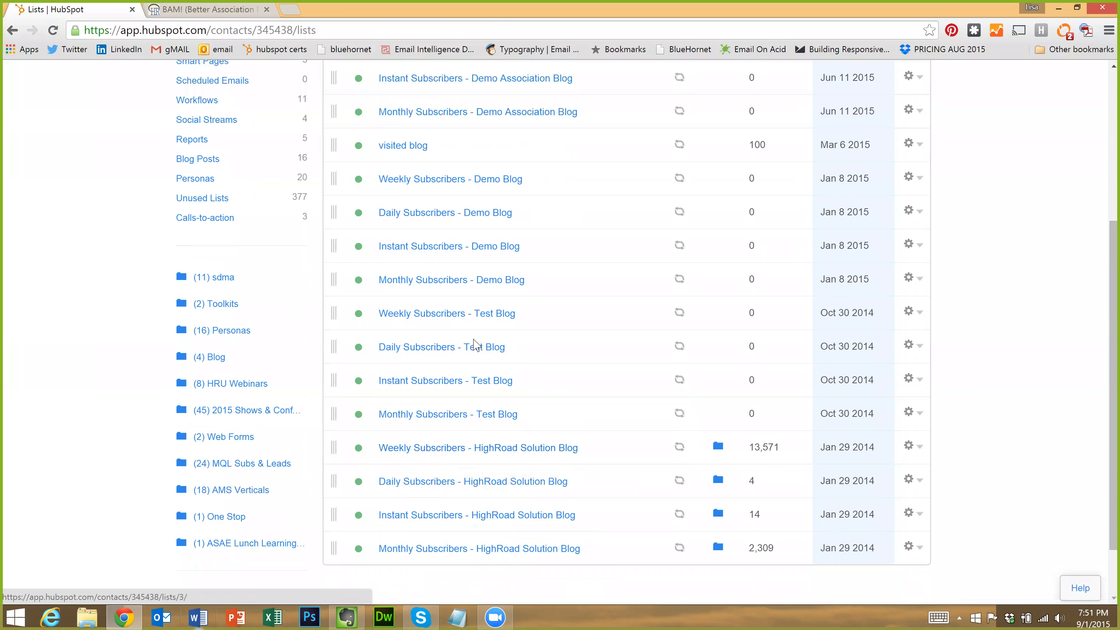
pyautogui.scroll(4, 475, 345)
pyautogui.click(12, 32)
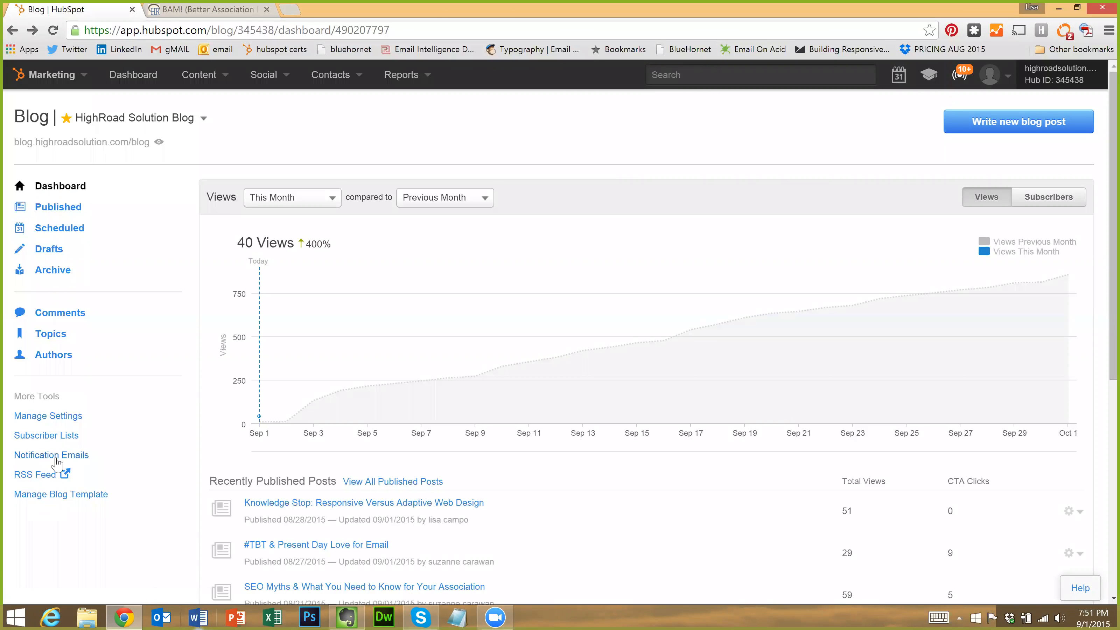
pyautogui.click(50, 476)
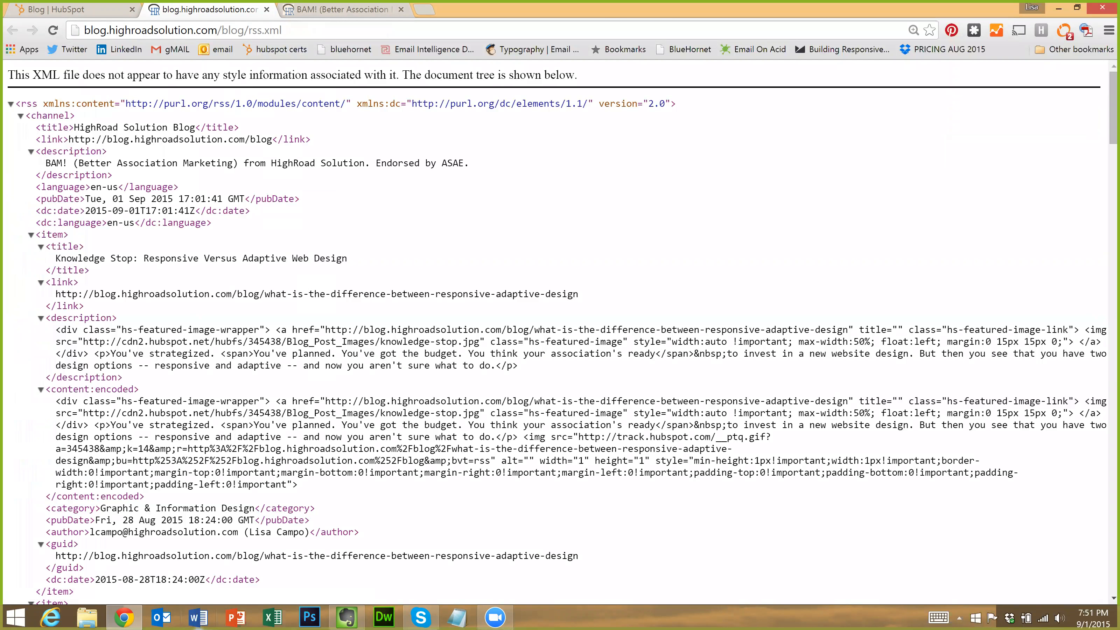
pyautogui.moveTo(40, 151); pyautogui.dragTo(144, 163)
pyautogui.click(145, 163)
pyautogui.click(194, 33)
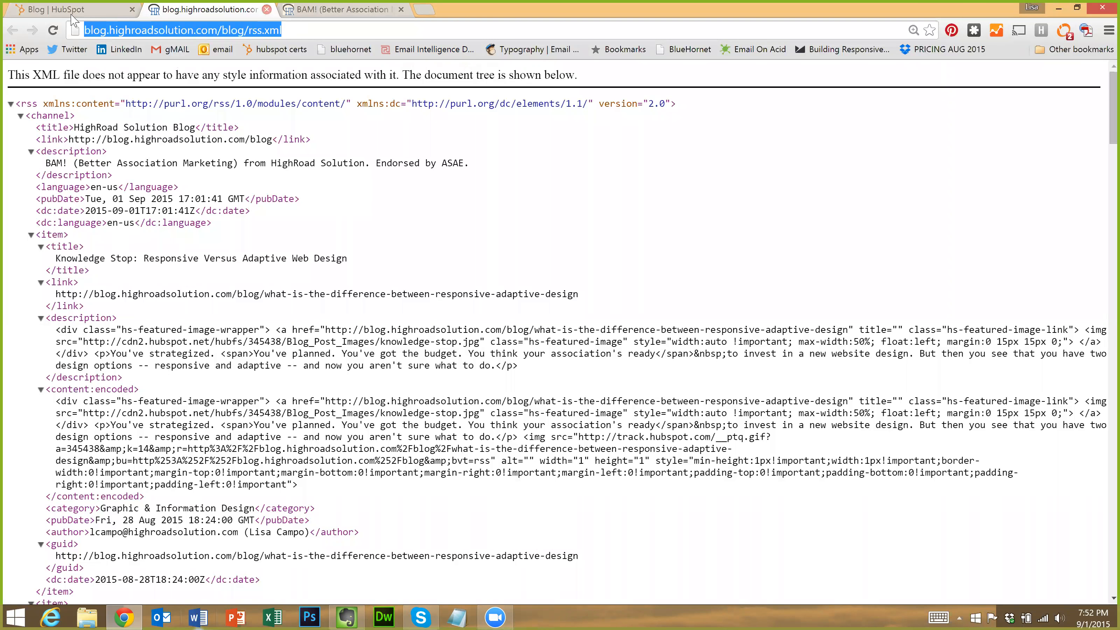
pyautogui.hotkey('ctrl', 'w')
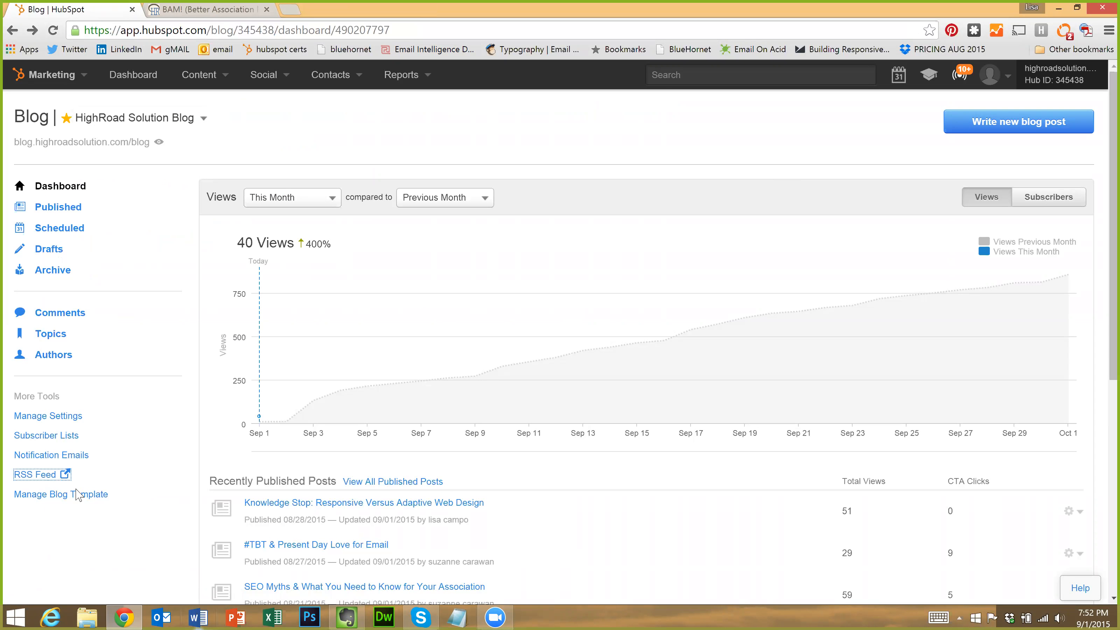
# Open the HRS-blog template, switch to its module-group Layout view, and reload the page
pyautogui.click(78, 494)
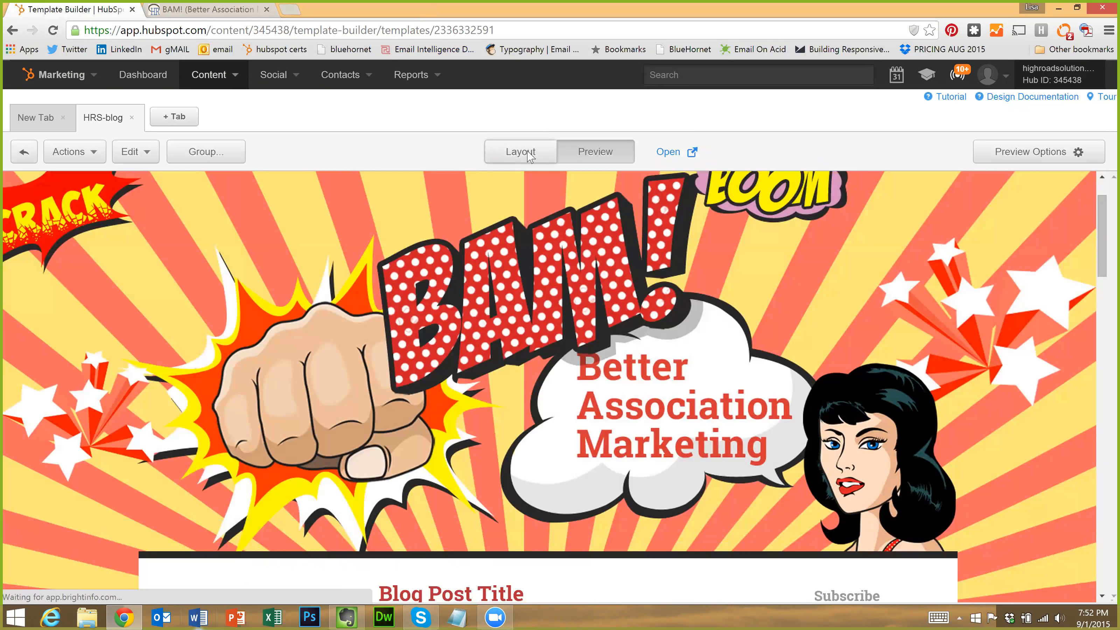
pyautogui.click(528, 152)
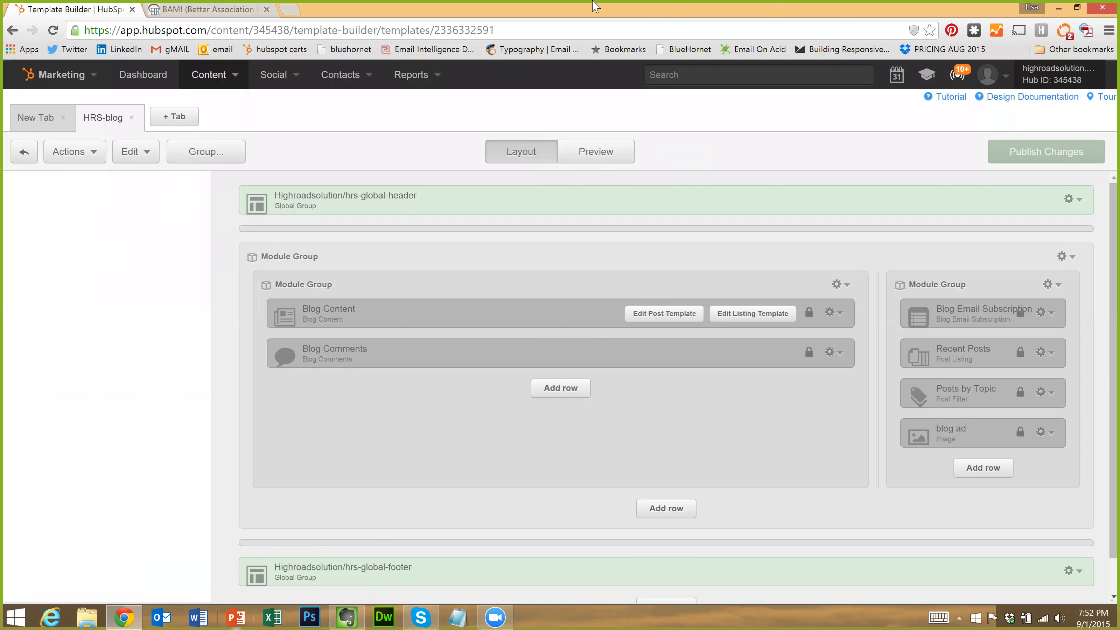
pyautogui.click(52, 32)
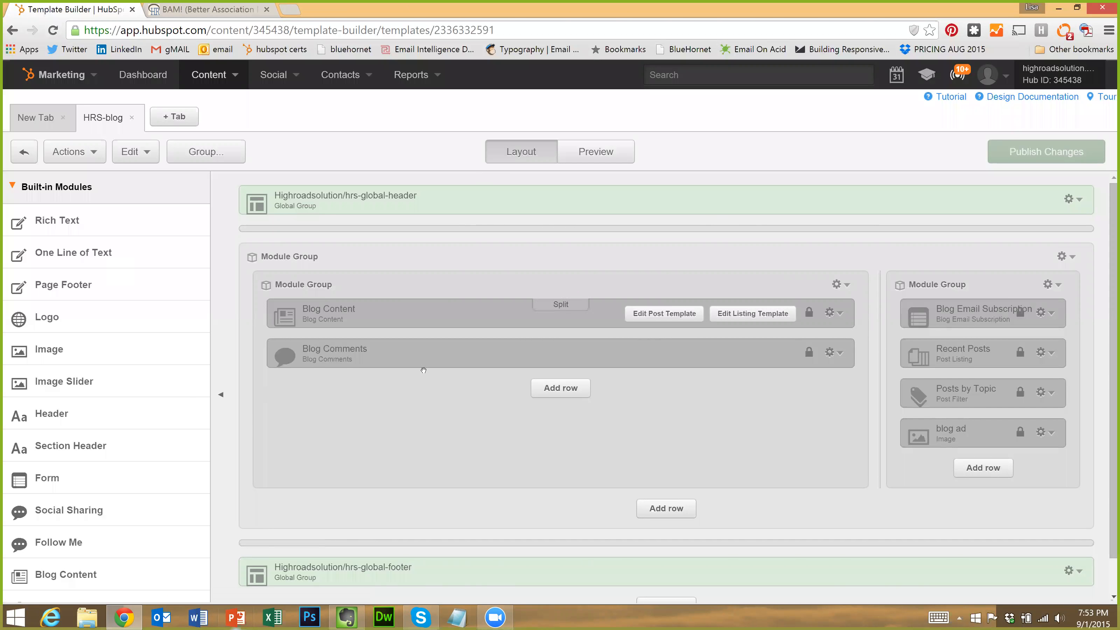
# Scroll through the Built-in Modules sidebar beside the HRS-blog template layout
pyautogui.scroll(-1, 430, 407)
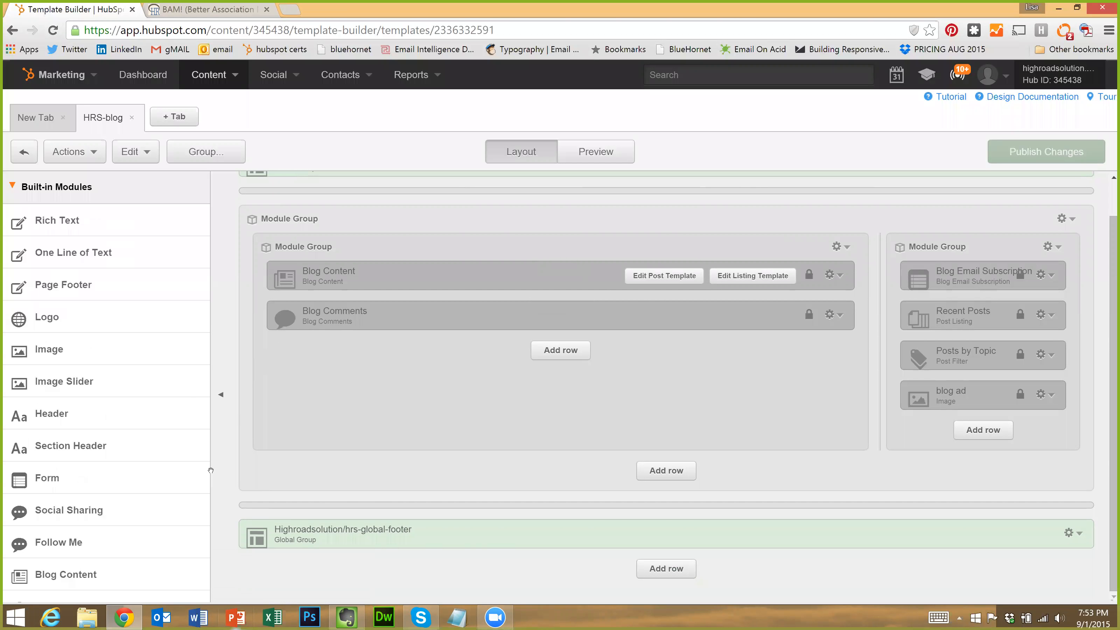
pyautogui.scroll(-9, 86, 530)
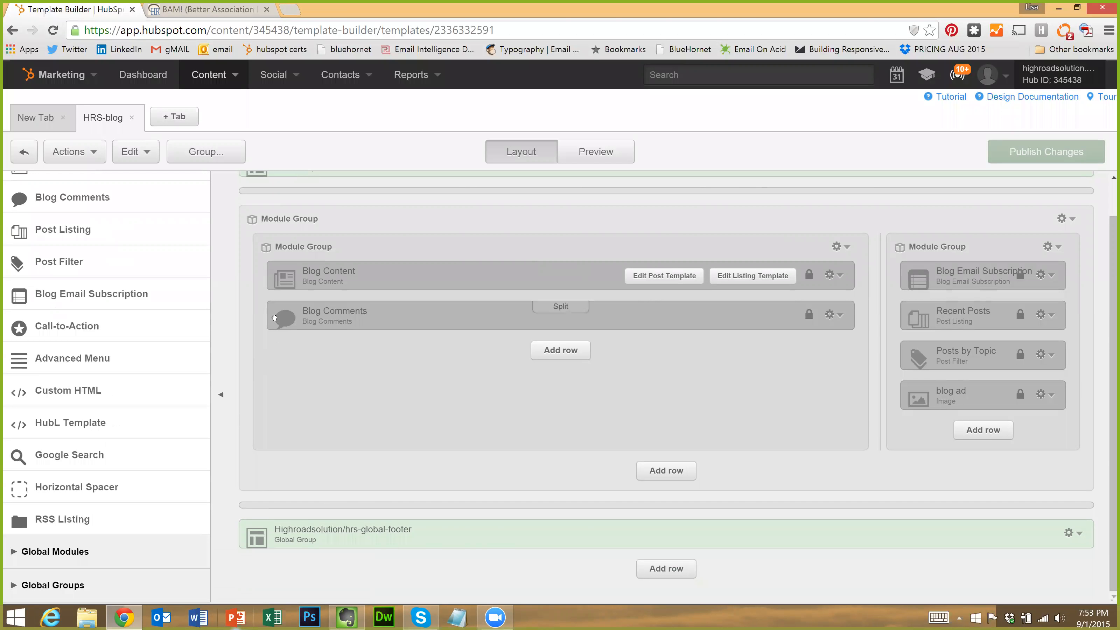
pyautogui.scroll(9, 128, 276)
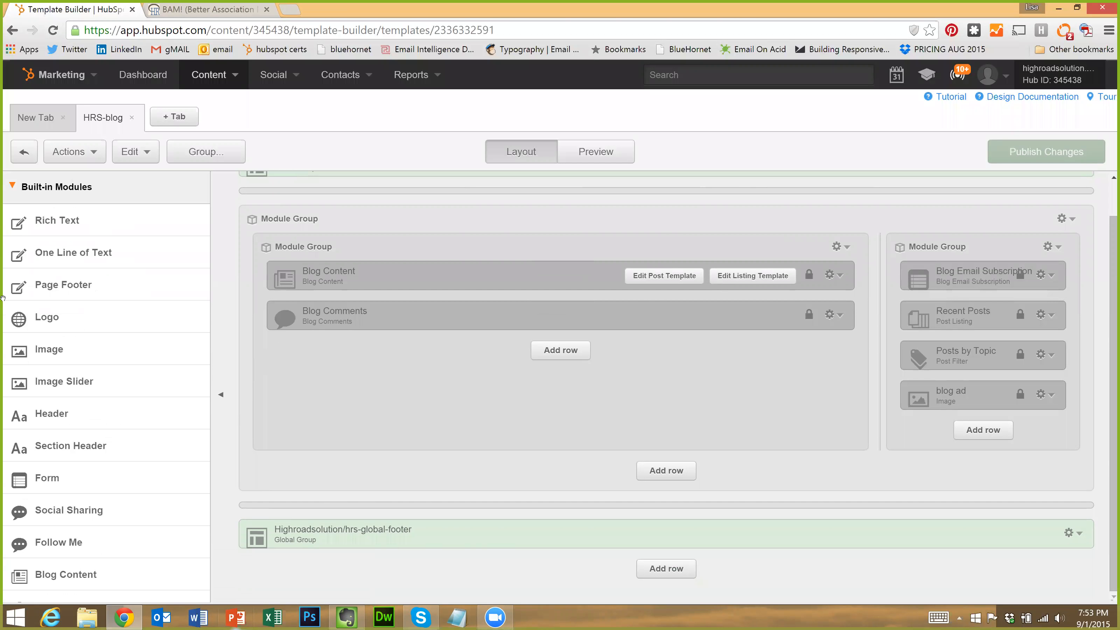
pyautogui.scroll(-5, 102, 356)
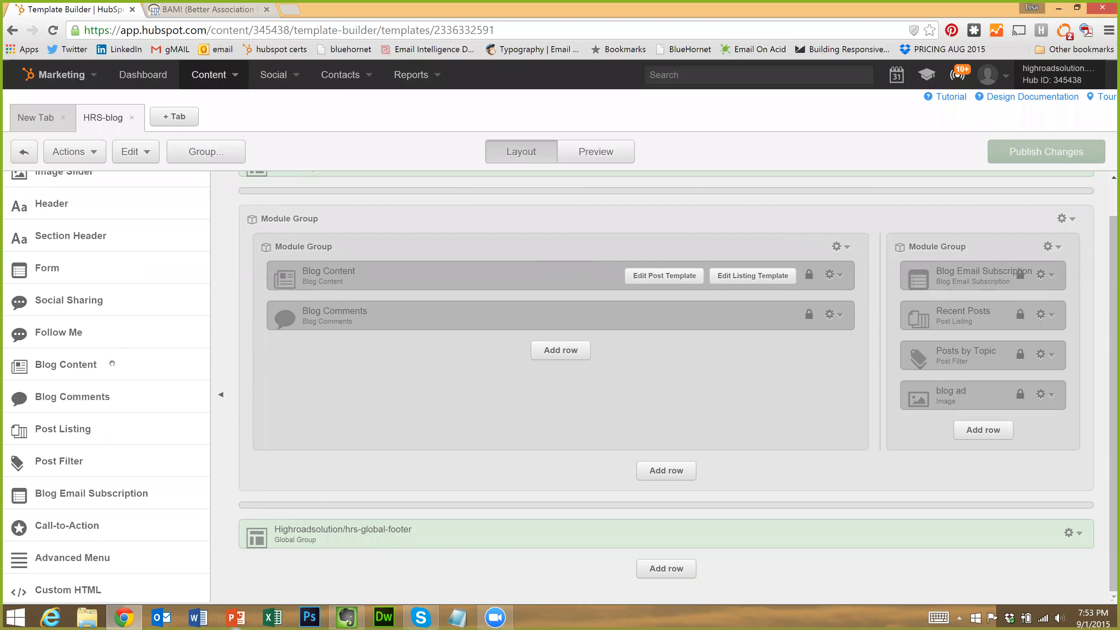
pyautogui.scroll(7, 74, 416)
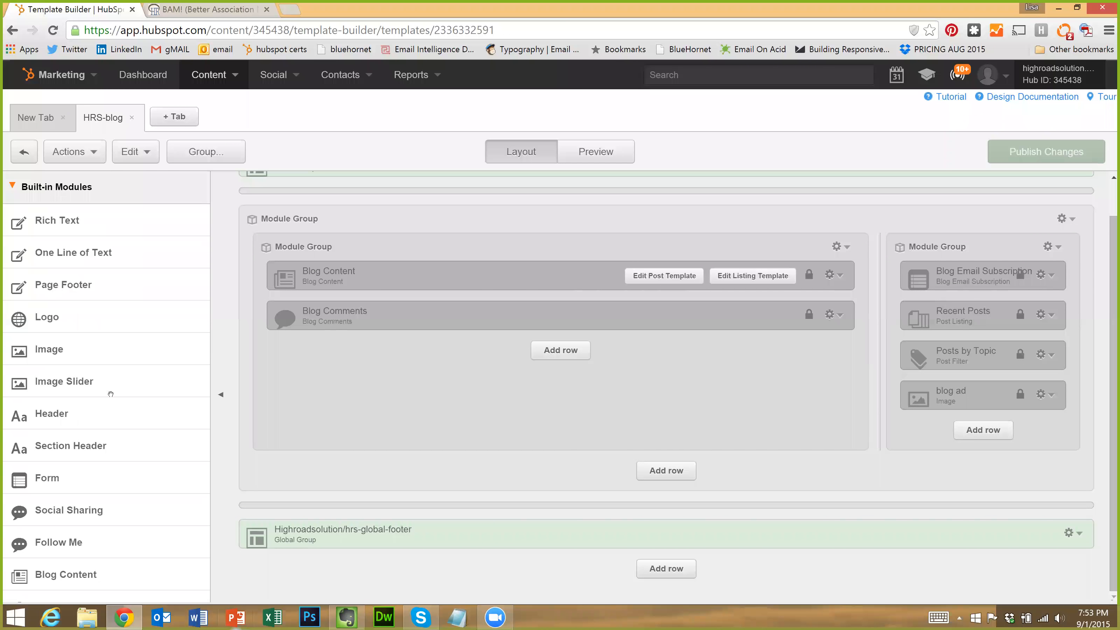
pyautogui.scroll(-4, 111, 395)
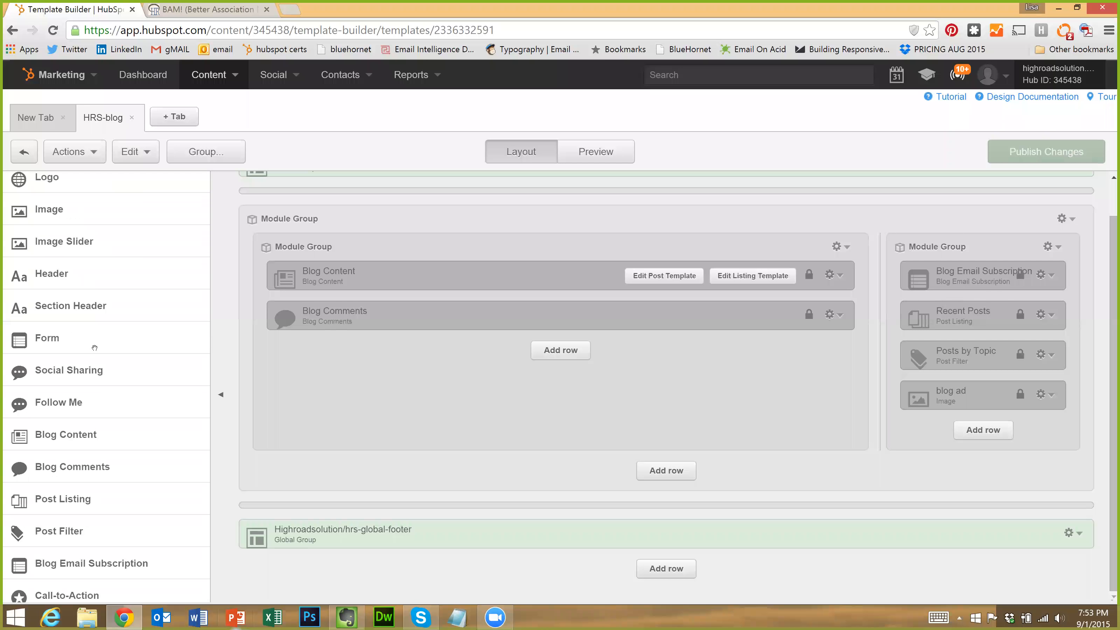
pyautogui.scroll(-3, 94, 348)
pyautogui.scroll(-3, 133, 371)
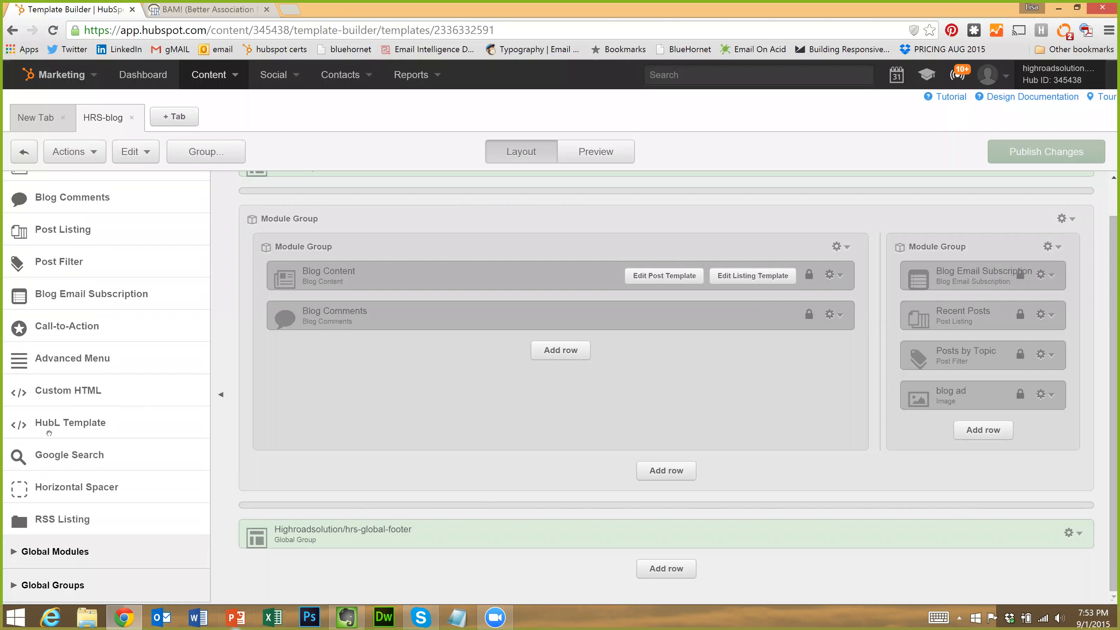
pyautogui.scroll(7, 125, 437)
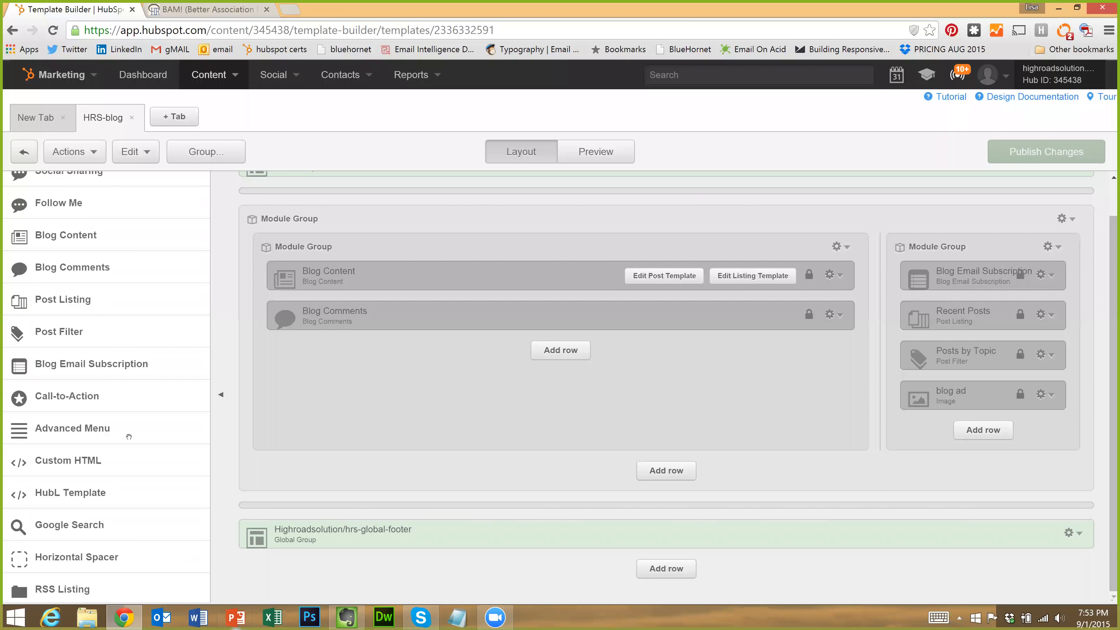
pyautogui.scroll(-8, 89, 368)
pyautogui.scroll(-2, 110, 480)
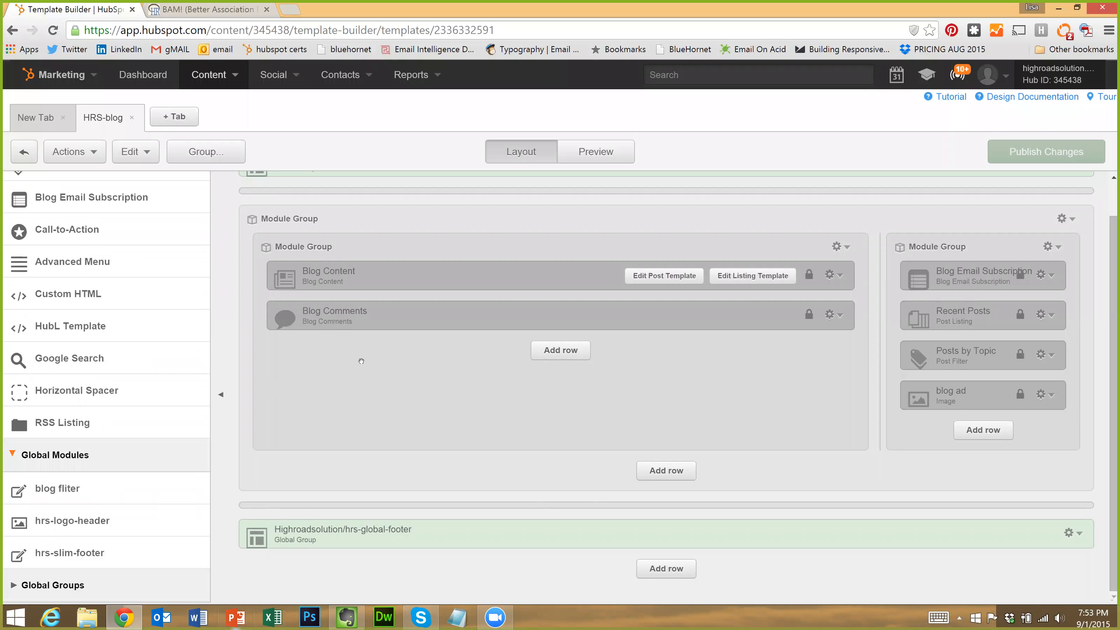
pyautogui.scroll(1, 363, 366)
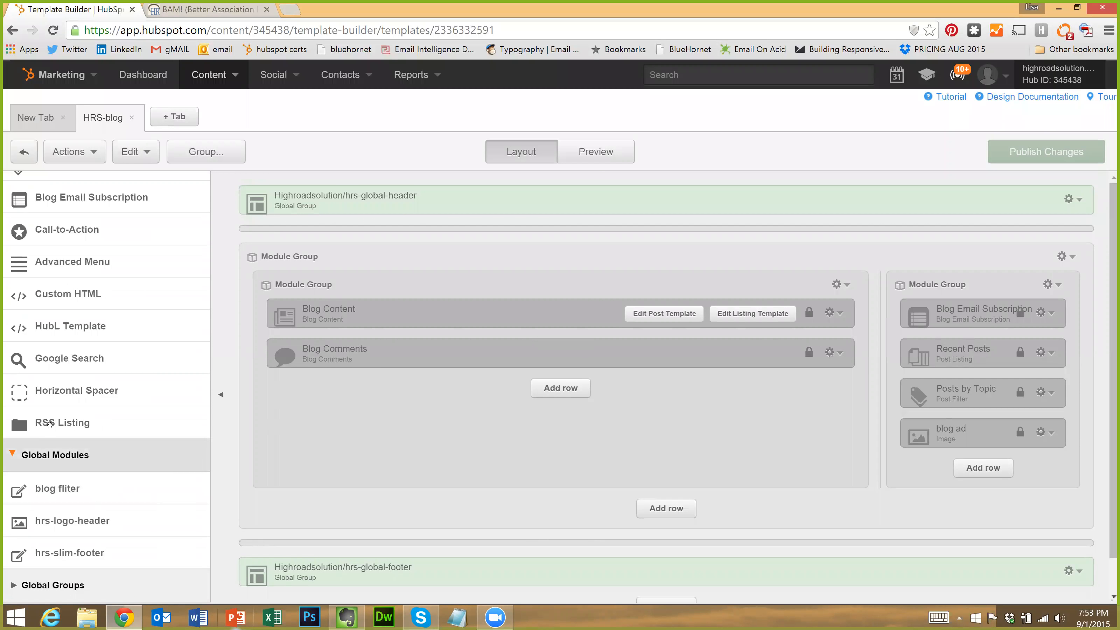
# Expand Global Groups to see hrs-global-header and hrs-global-footer, then scroll back up
pyautogui.click(53, 585)
pyautogui.scroll(-5, 89, 358)
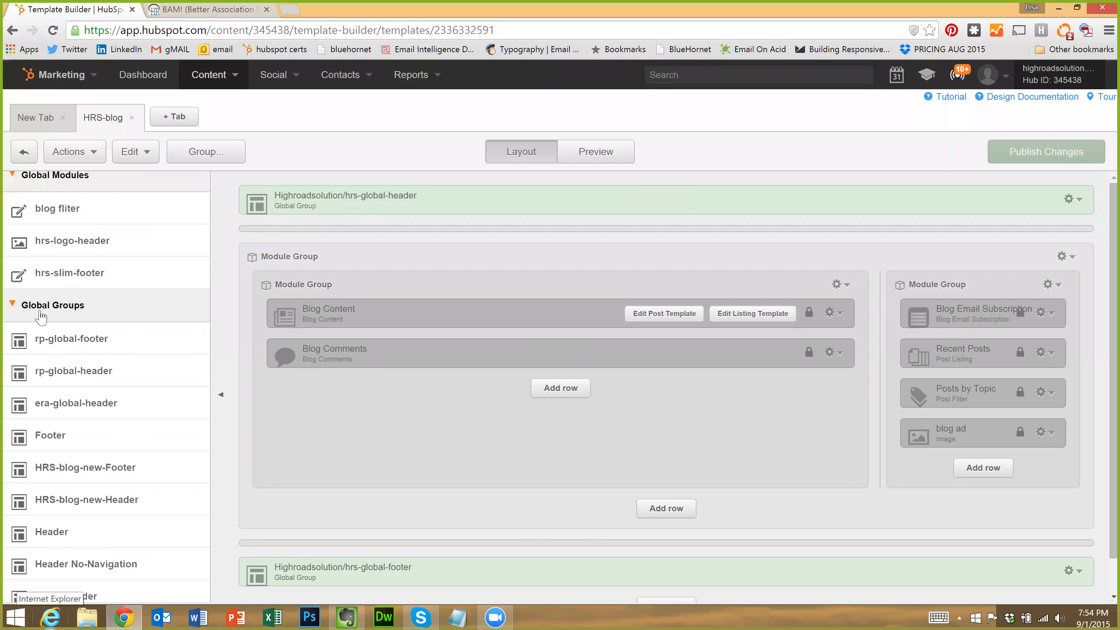
pyautogui.scroll(-6, 53, 354)
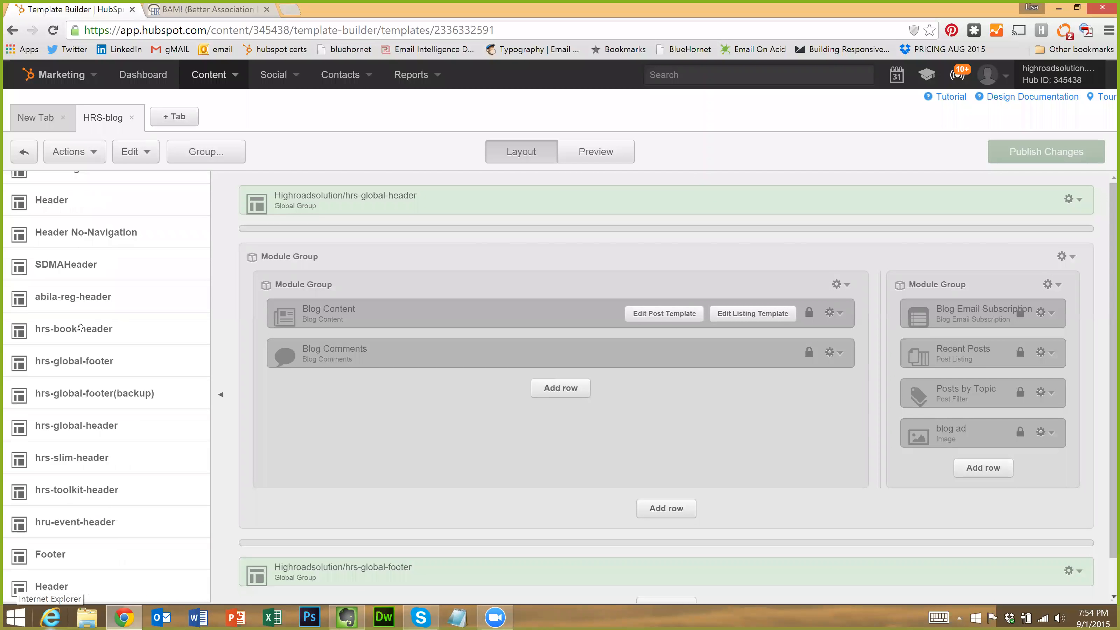
pyautogui.scroll(15, 90, 331)
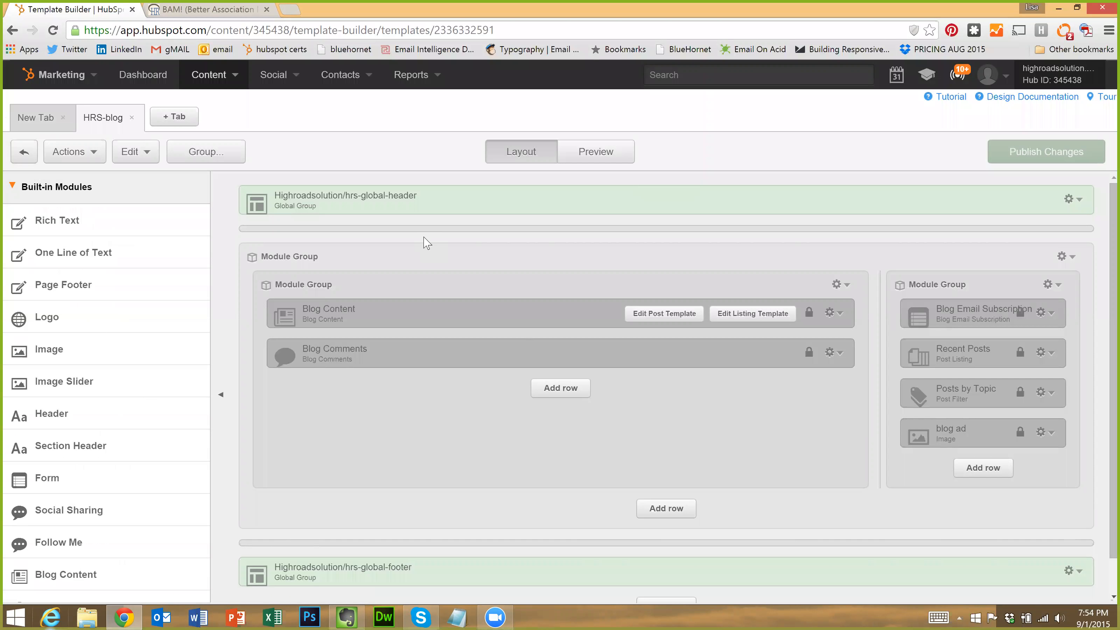
# Return from the template builder to the HighRoad Solution Blog dashboard, review its recent posts, and open the Content menu
pyautogui.rightClick(14, 34)
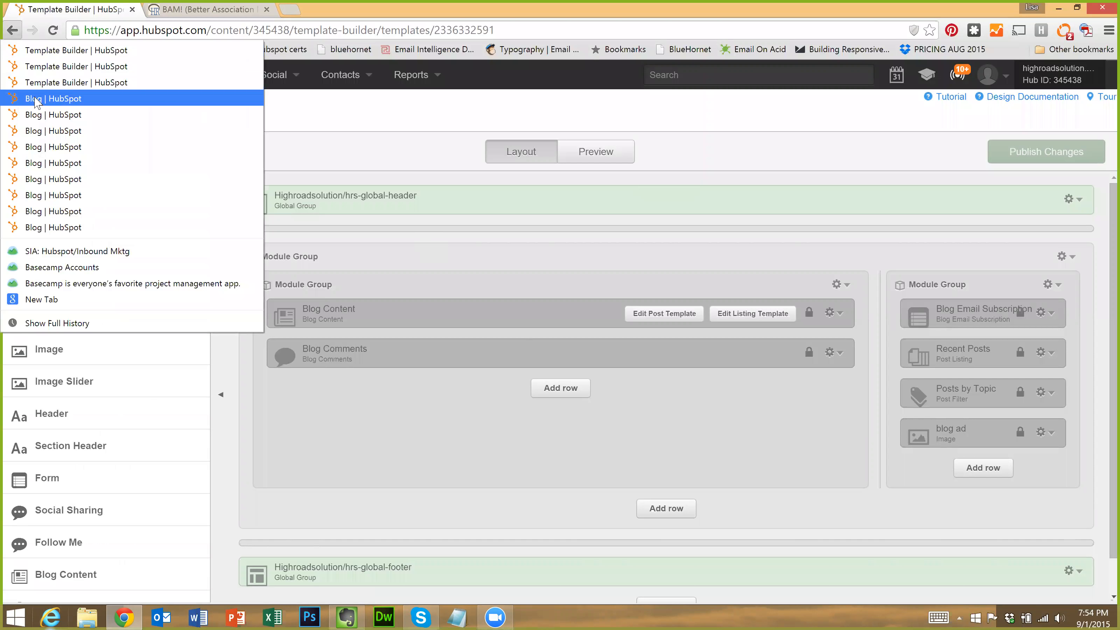
pyautogui.click(36, 99)
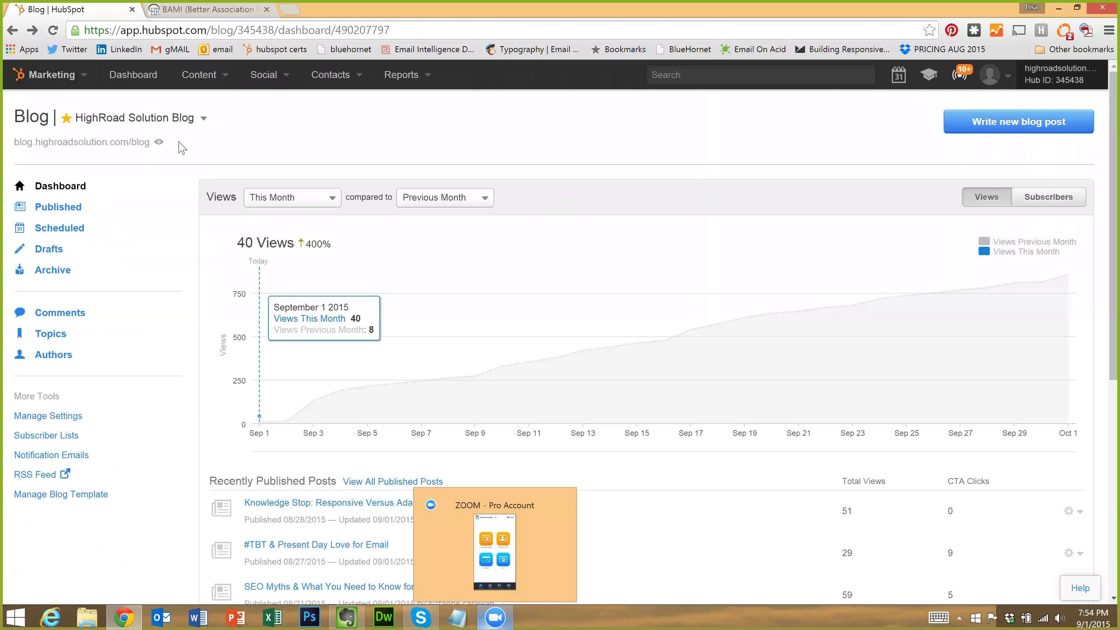
pyautogui.scroll(-1, 115, 421)
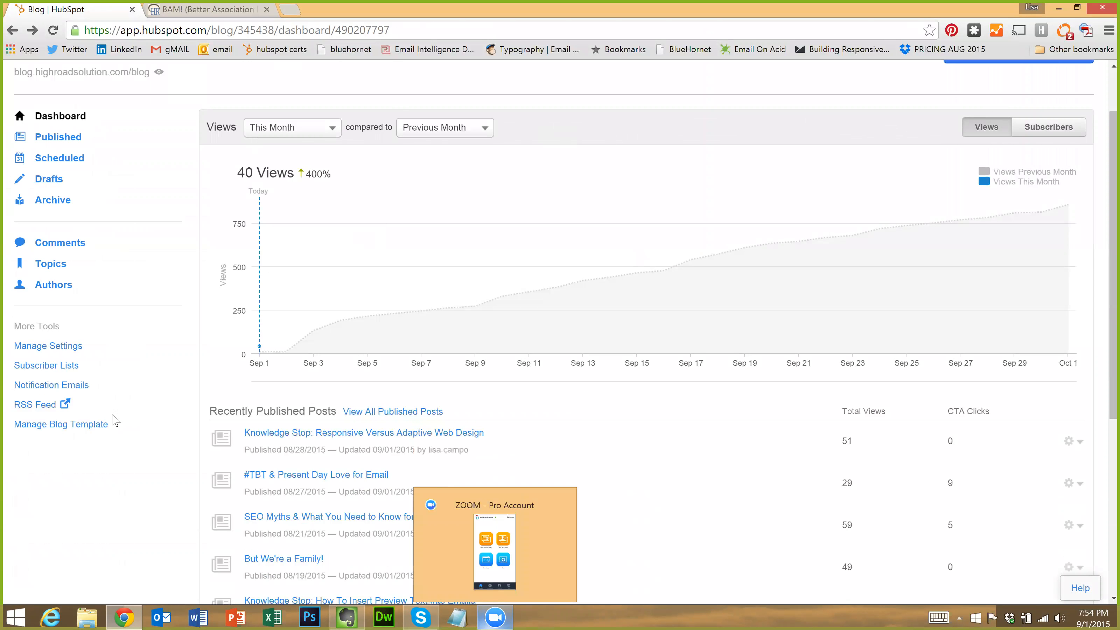
pyautogui.scroll(-5, 115, 420)
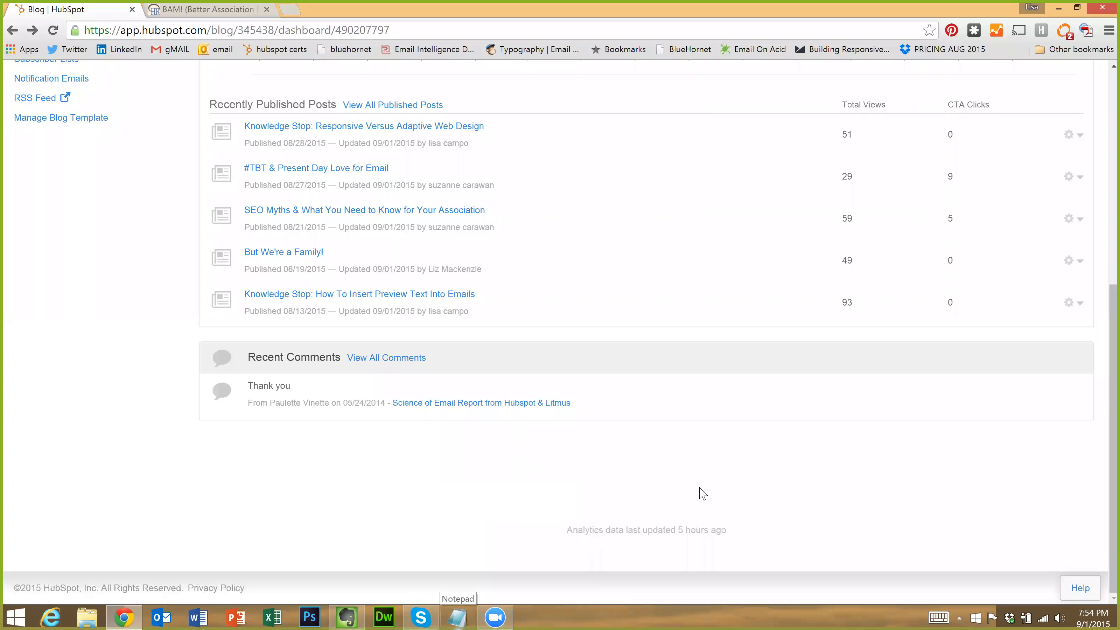
pyautogui.scroll(6, 614, 452)
pyautogui.scroll(-6, 665, 330)
pyautogui.scroll(6, 674, 376)
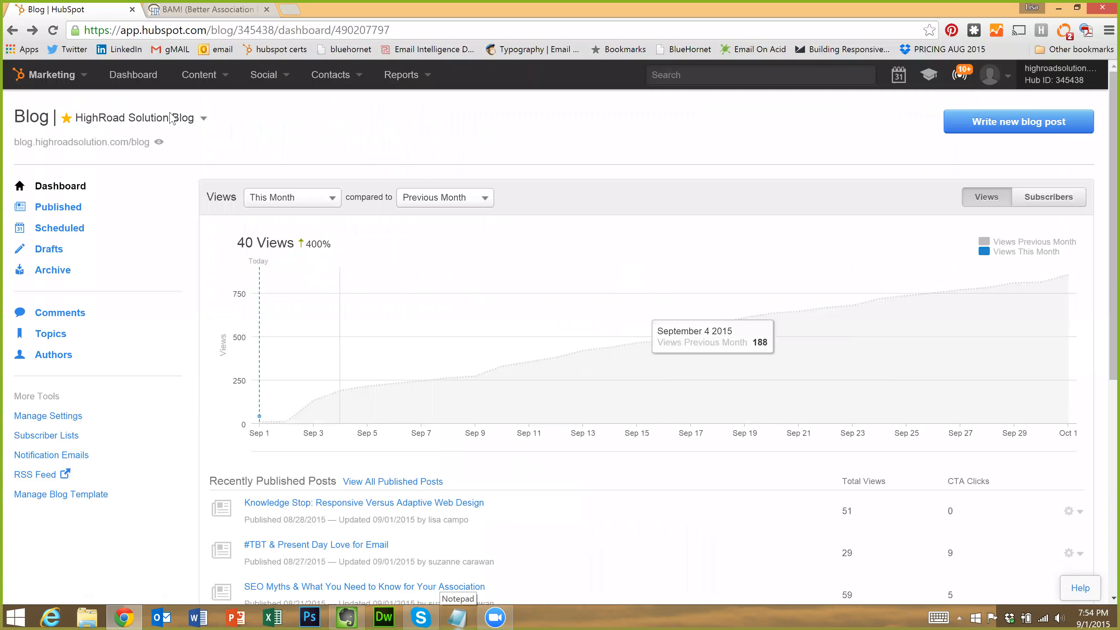
pyautogui.click(201, 84)
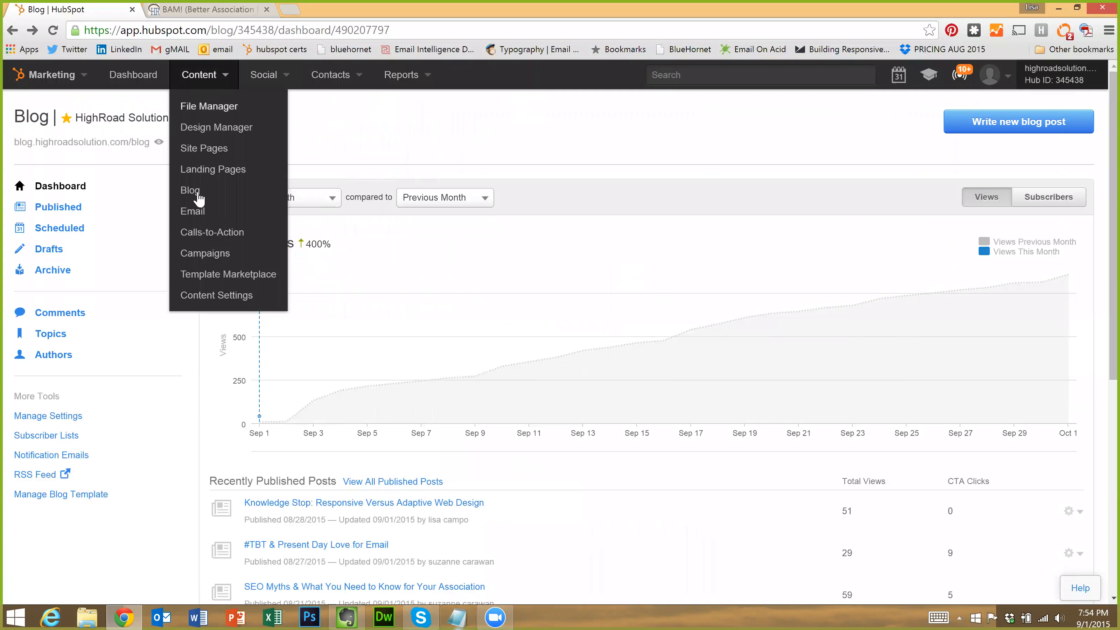